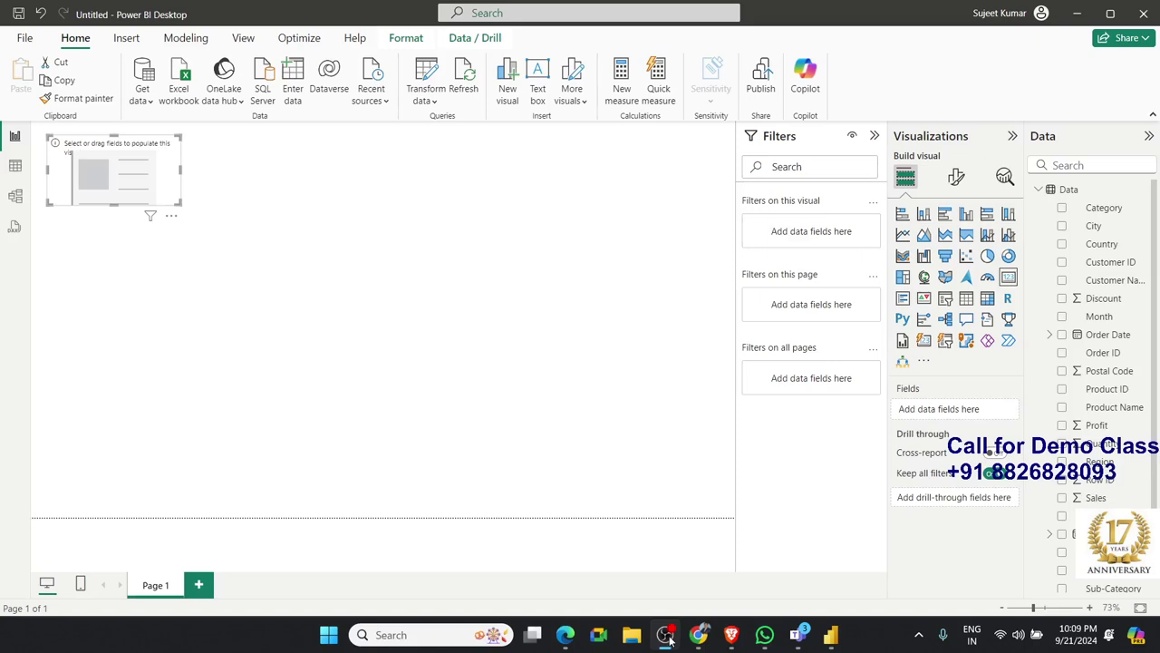
# Delete the empty placeholder visual from the report page.
pyautogui.click(184, 285)
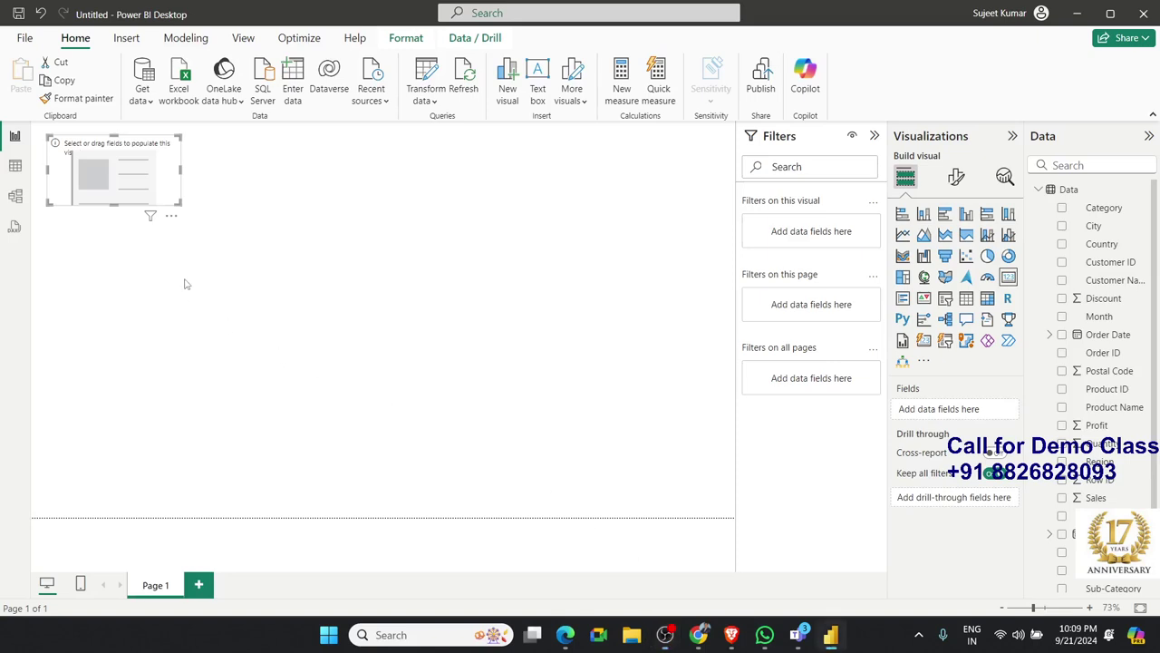
pyautogui.click(161, 206)
pyautogui.press('Delete')
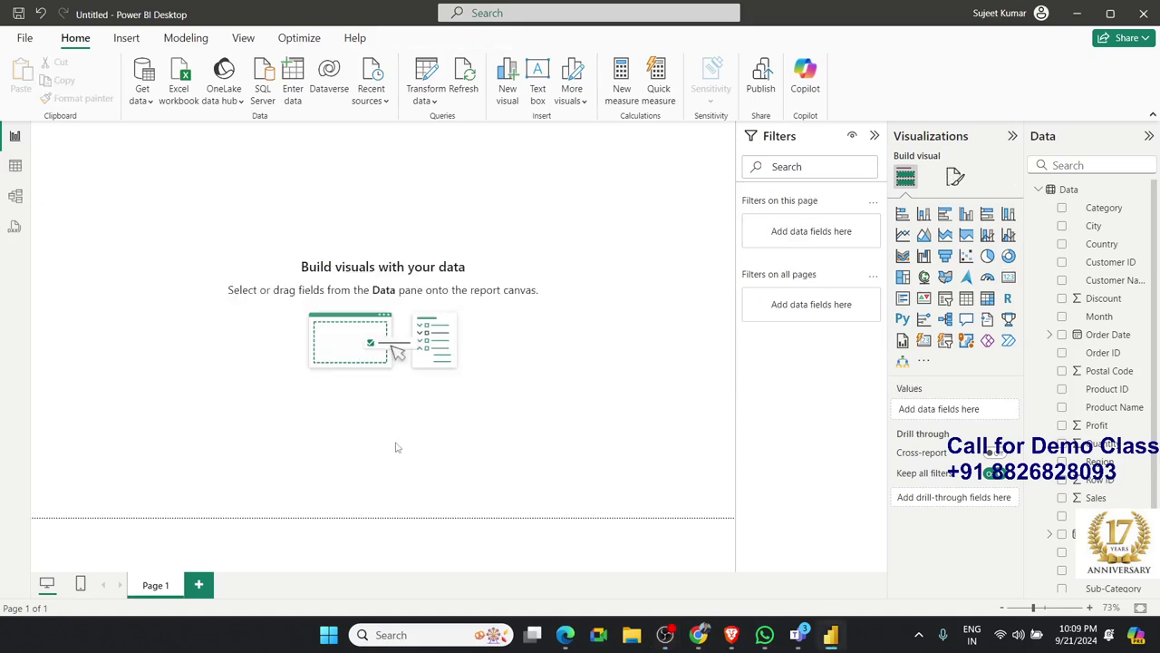
# Inspect the Sales column in the 9,995-row Data table, then return to Report view.
pyautogui.click(15, 166)
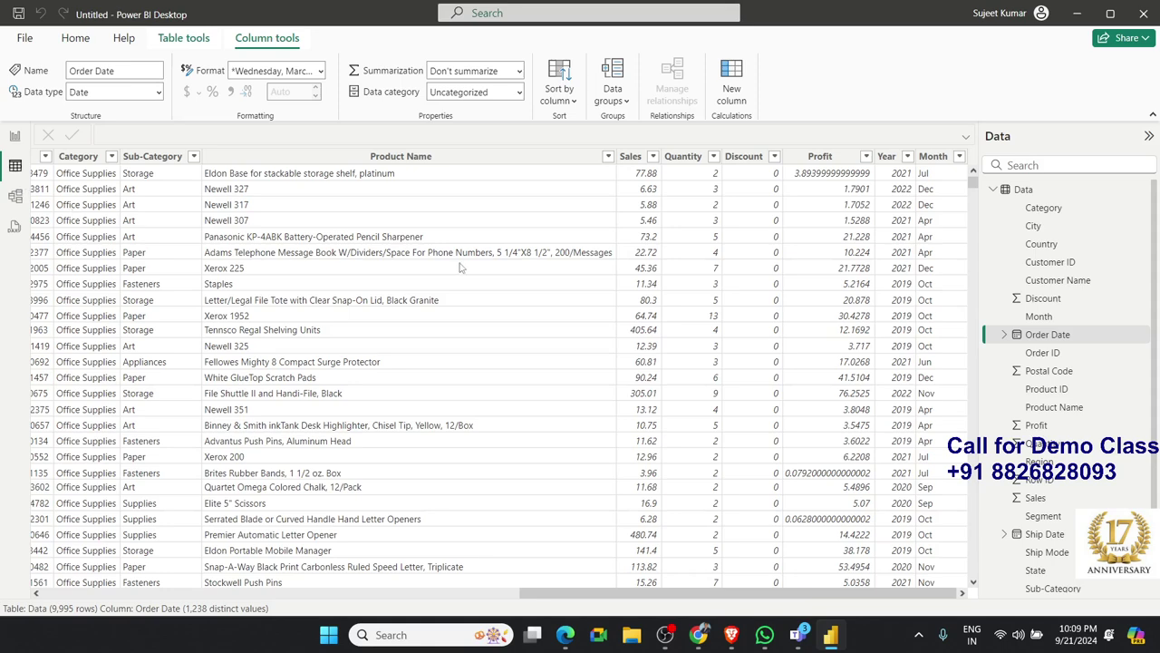
pyautogui.click(629, 158)
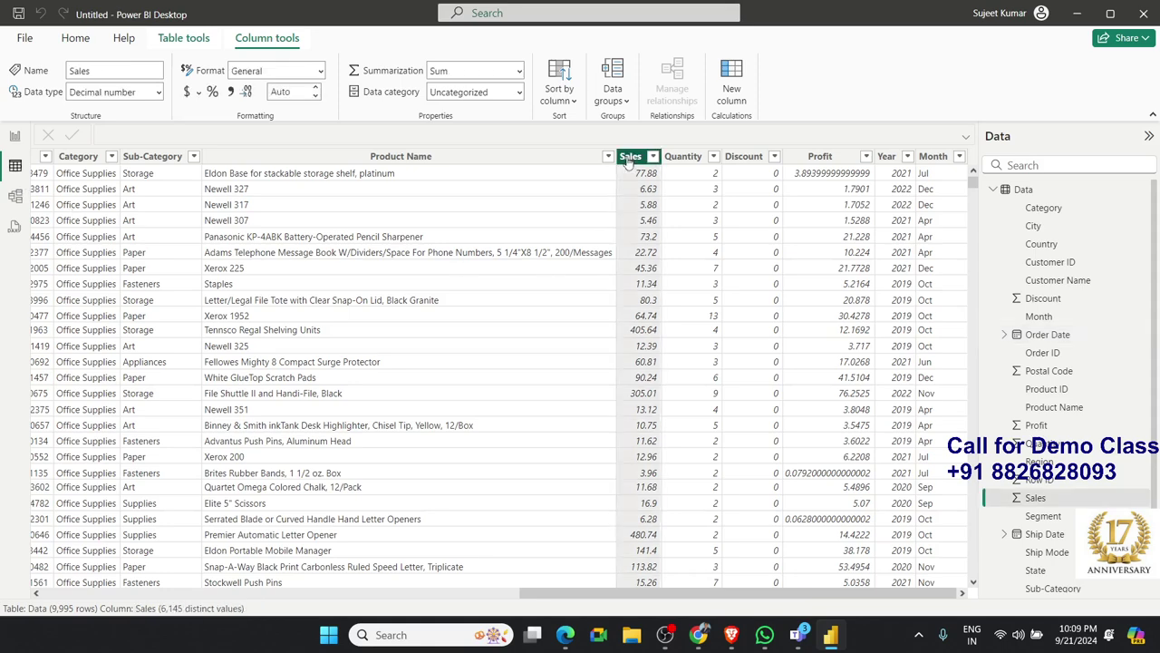
pyautogui.click(14, 136)
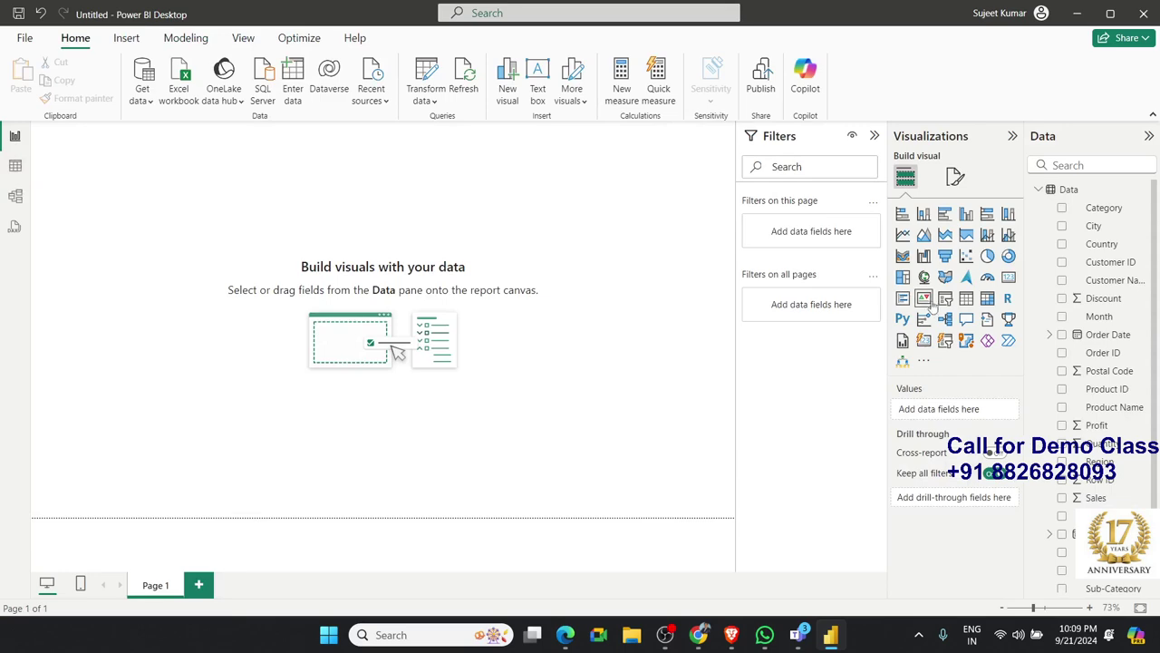
# Insert a card with Sum of Quantity (38K) and shrink it at the page's top-left.
pyautogui.click(1009, 276)
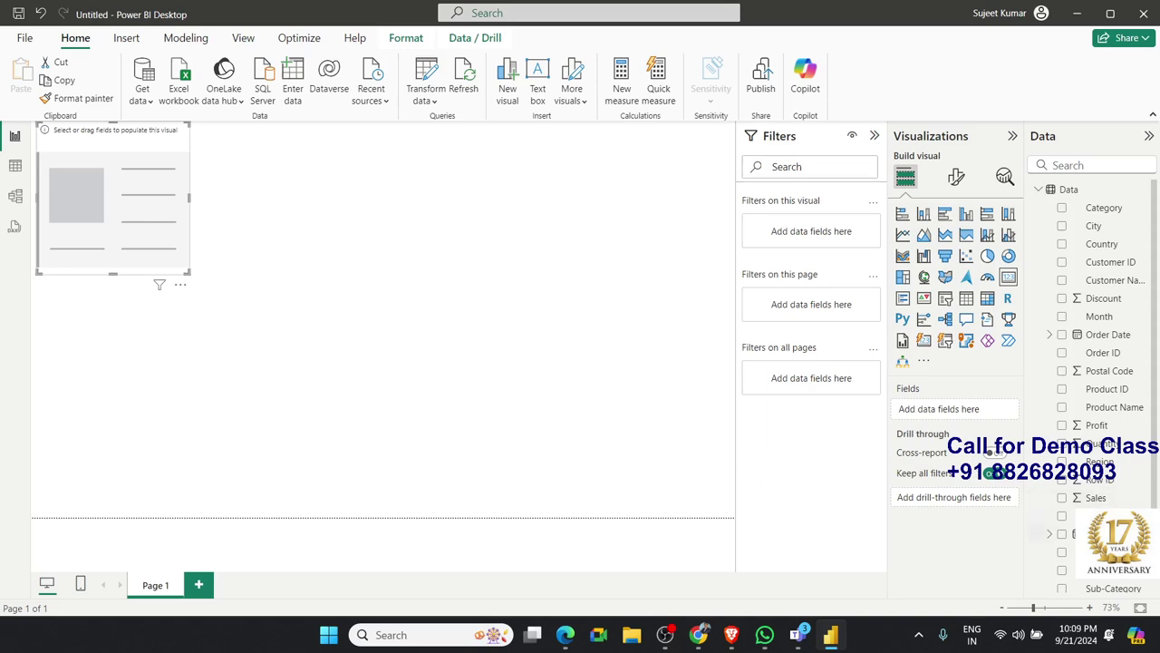
pyautogui.moveTo(1123, 504); pyautogui.dragTo(1079, 457)
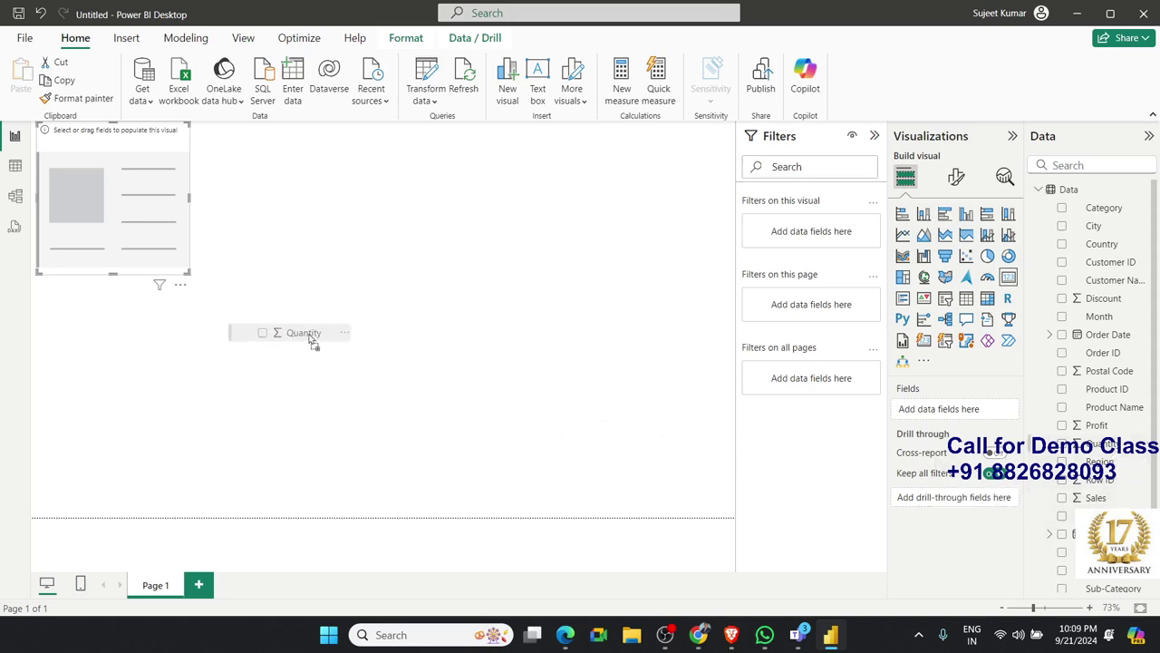
pyautogui.moveTo(1079, 458); pyautogui.dragTo(168, 233)
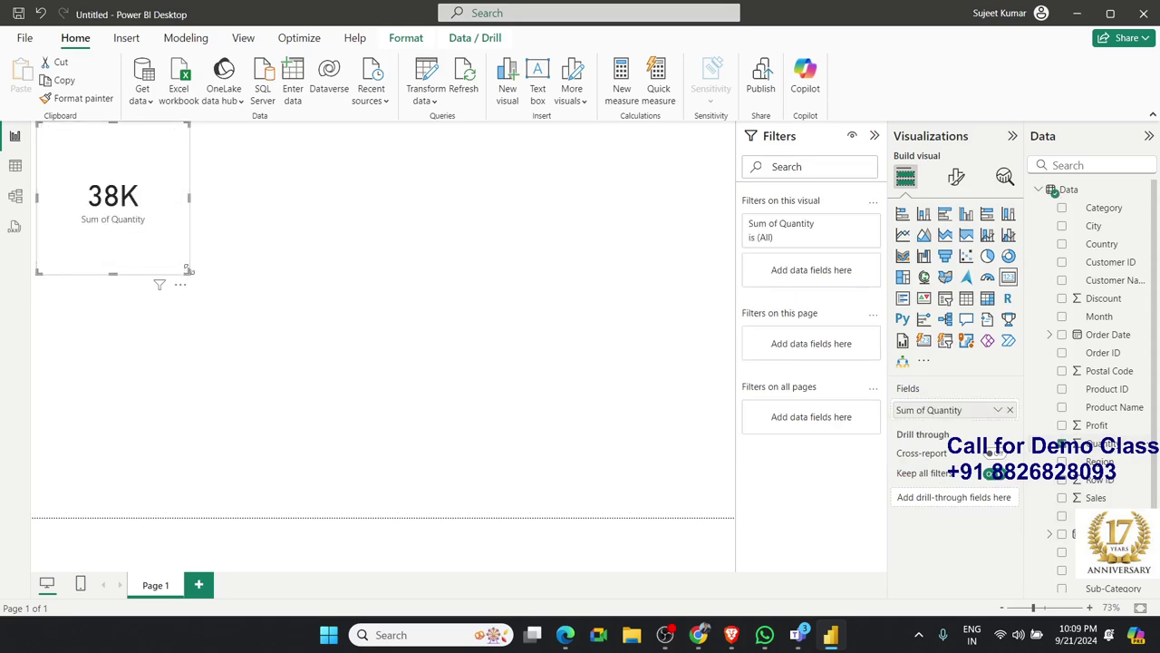
pyautogui.moveTo(186, 270)
pyautogui.mouseDown()
pyautogui.moveTo(136, 187)
pyautogui.moveTo(128, 207)
pyautogui.mouseUp()
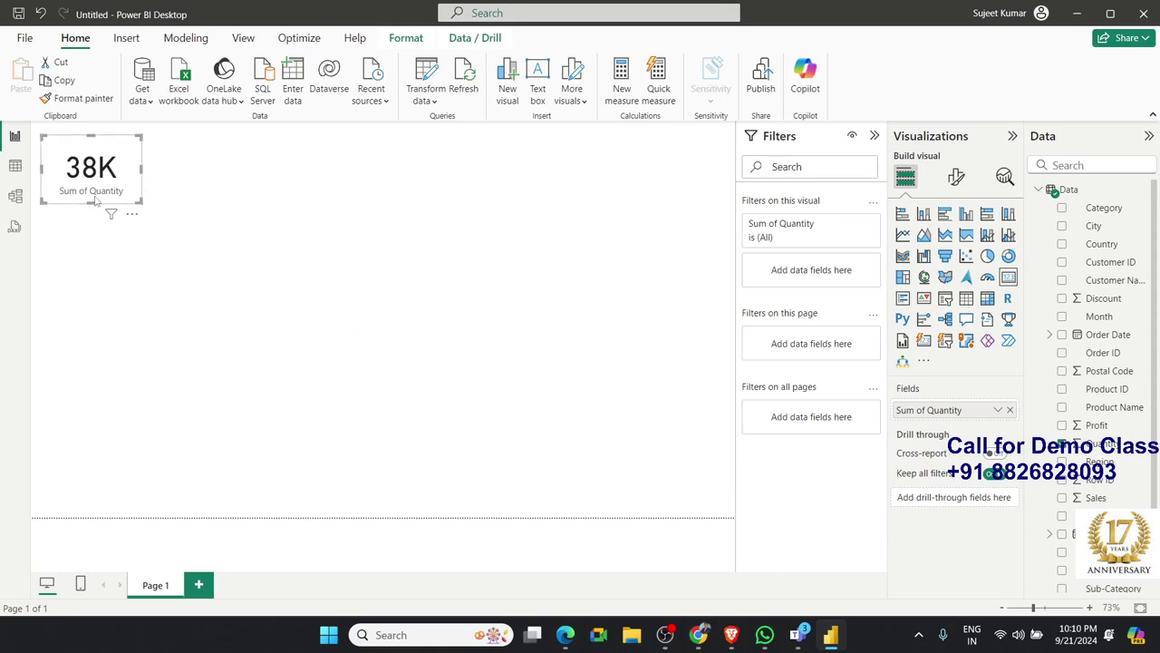
# Rename the card's Sum of Quantity field to 'Sold Qty' for this visual.
pyautogui.click(997, 410)
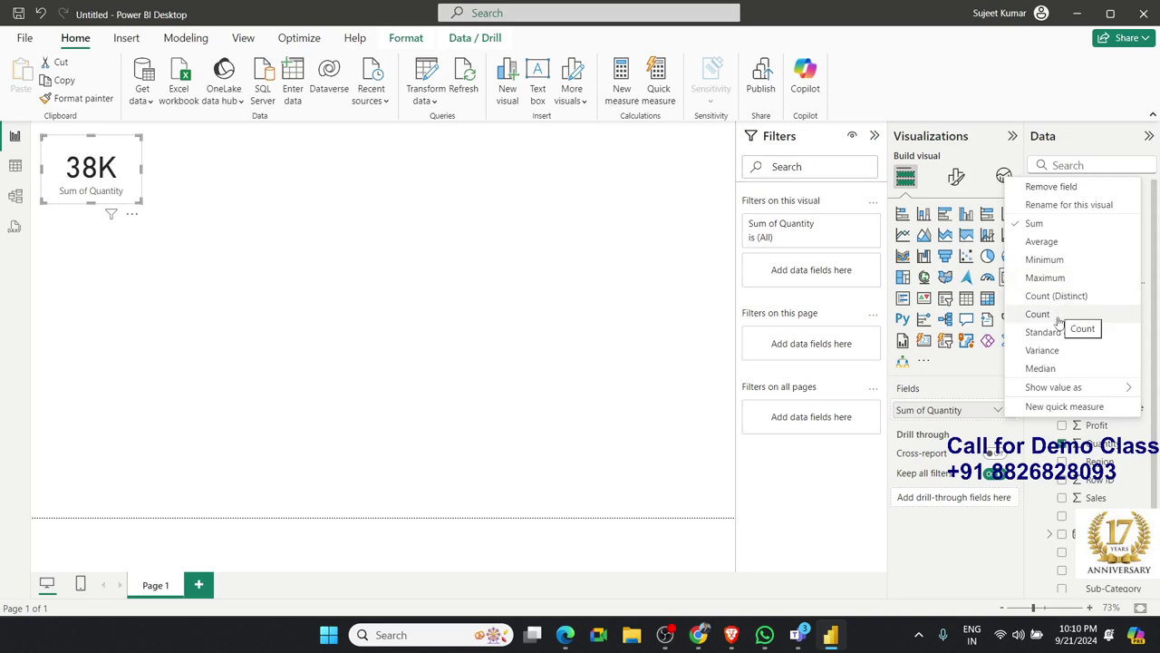
pyautogui.moveTo(1057, 393)
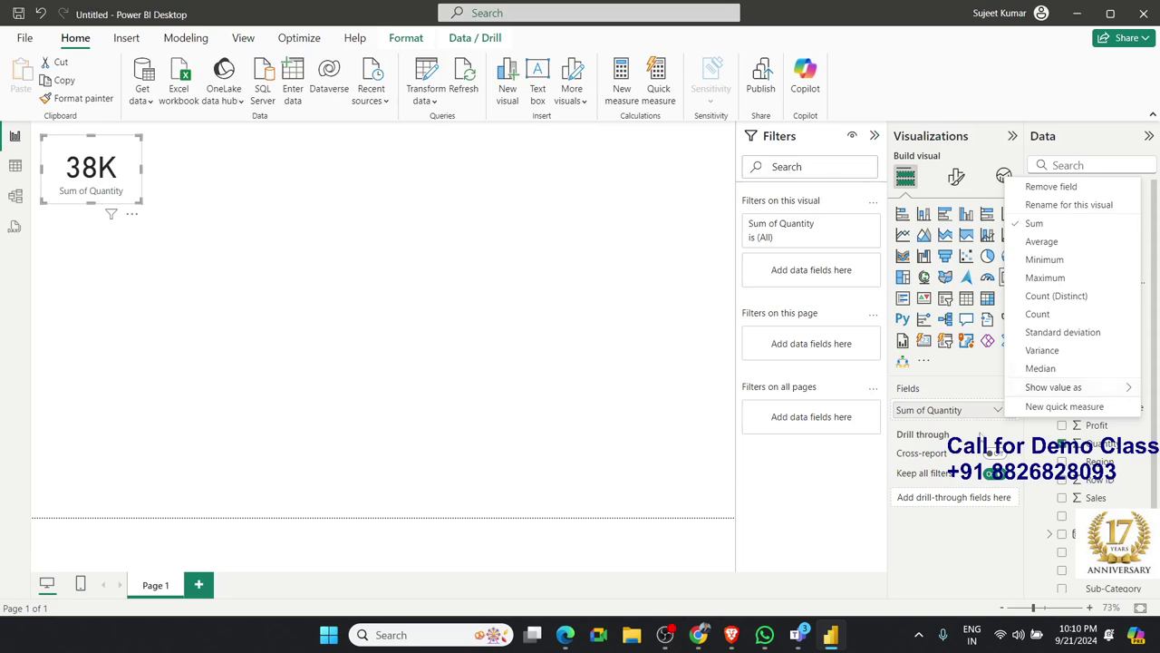
pyautogui.click(997, 411)
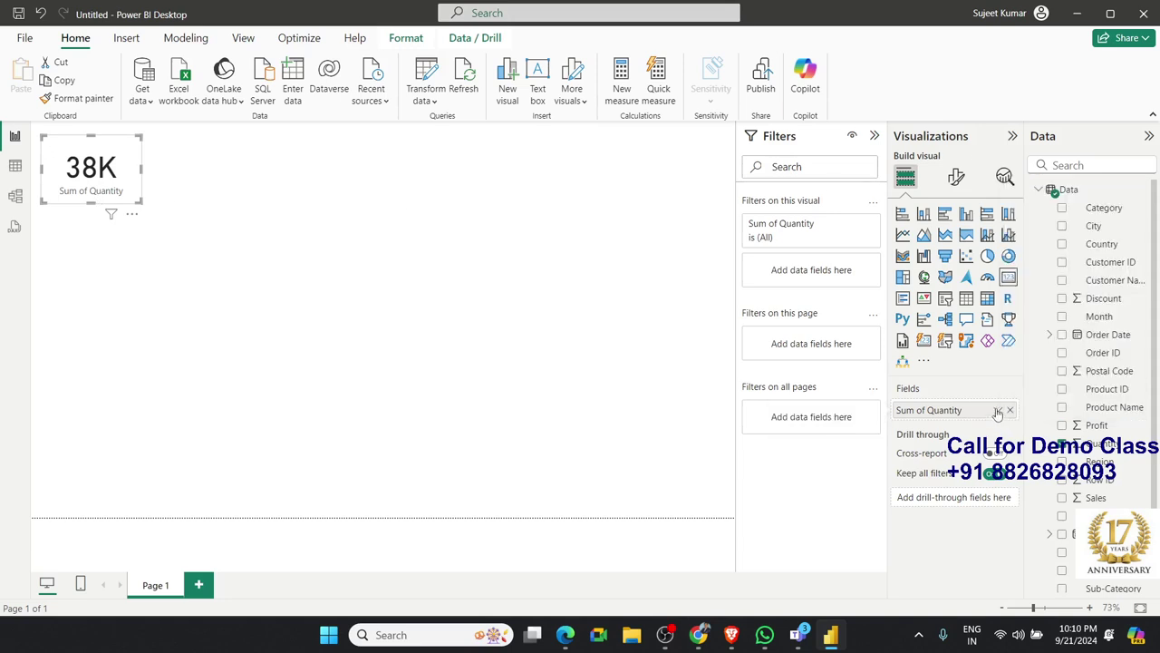
pyautogui.click(998, 412)
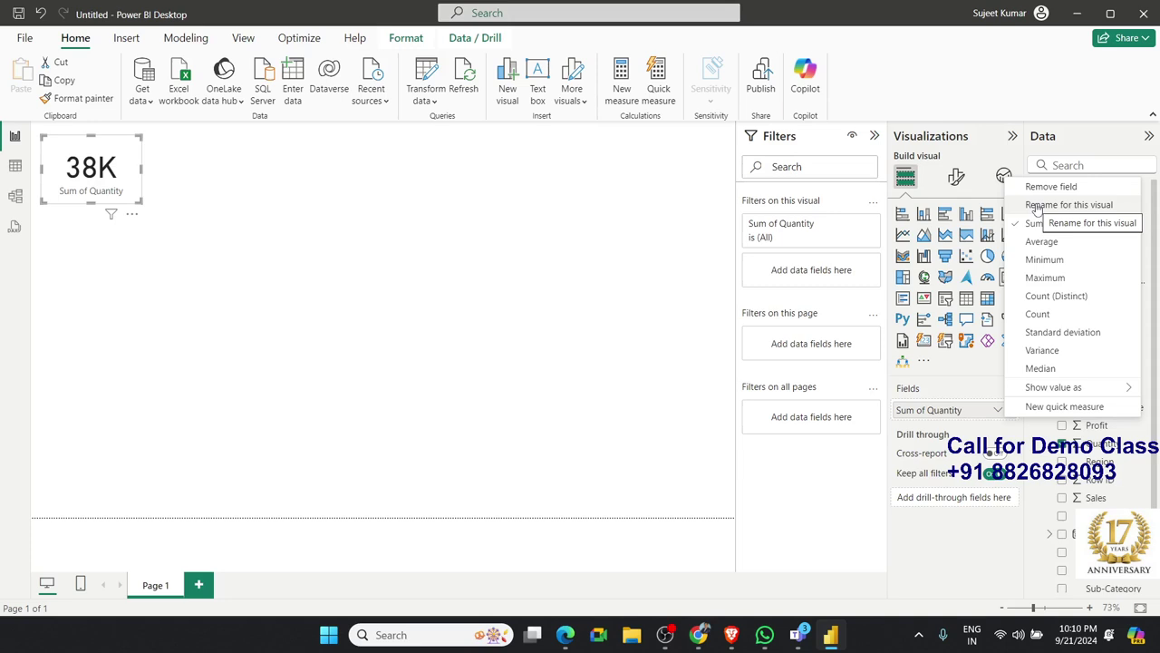
pyautogui.click(1037, 205)
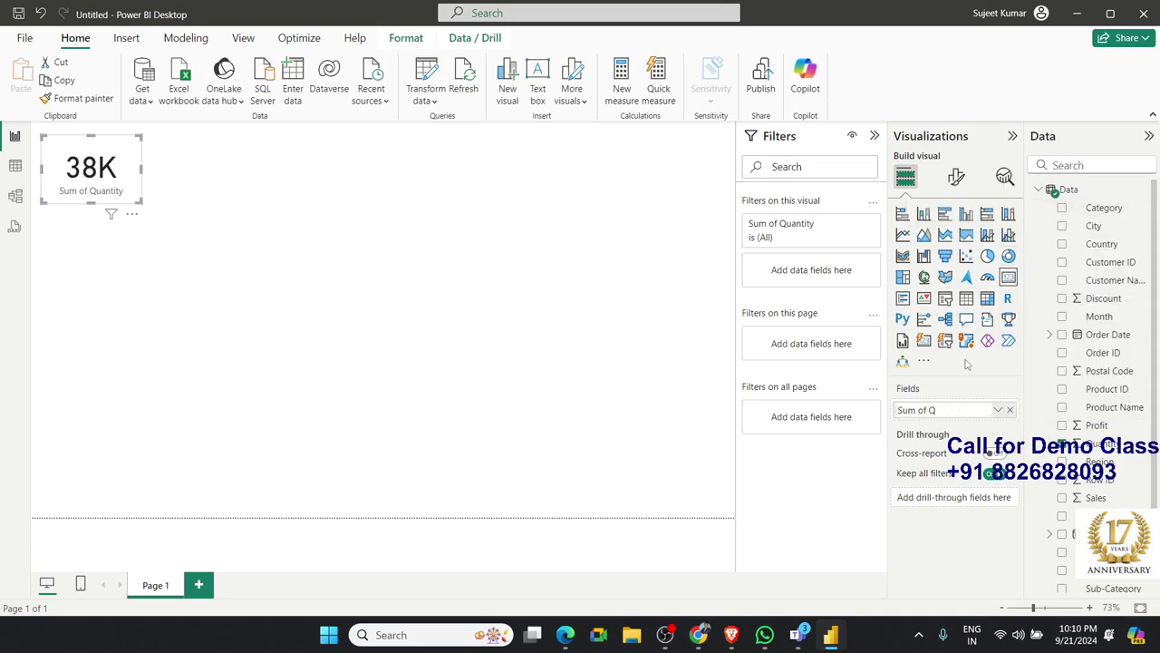
pyautogui.press('BackSpace')
pyautogui.press('BackSpace')
pyautogui.press('BackSpace')
pyautogui.write('old')
pyautogui.press('Return')
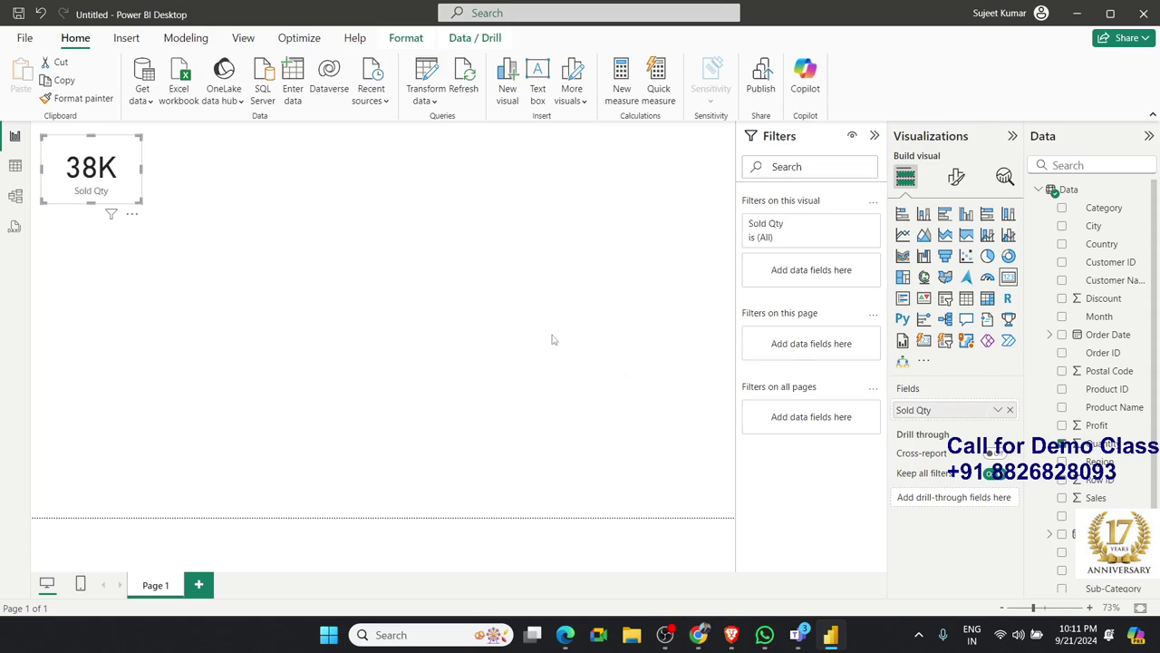
pyautogui.click(263, 290)
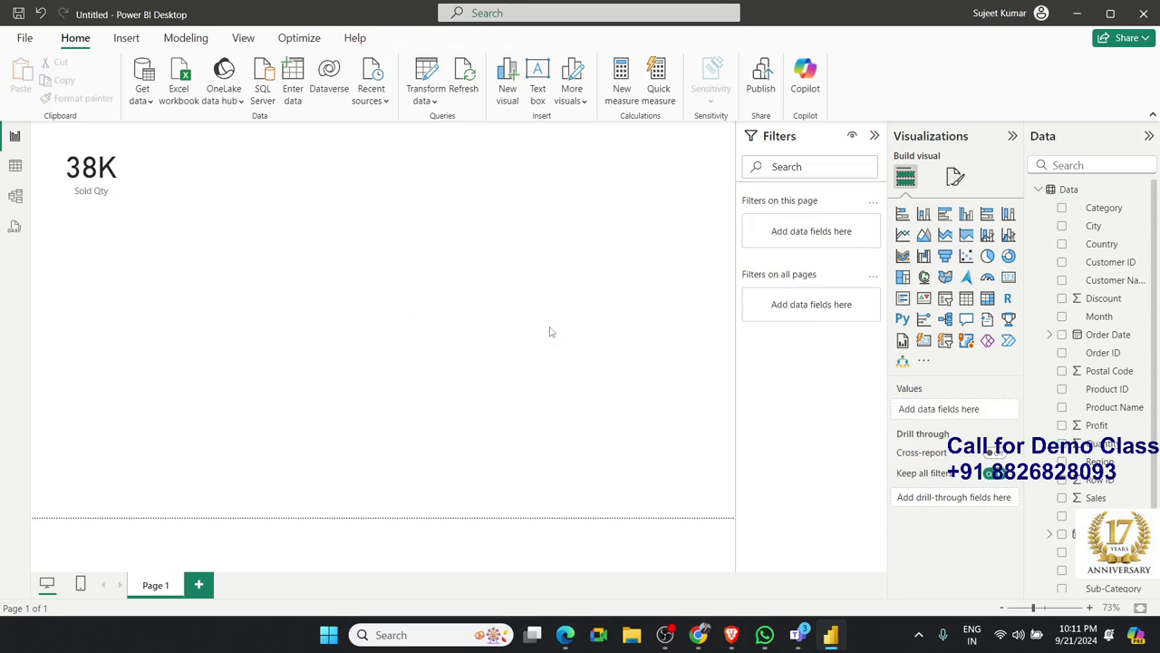
# Insert a second card right of Sold Qty and fill it with Sum of Sales (2.30M).
pyautogui.click(1008, 276)
pyautogui.moveTo(108, 291)
pyautogui.mouseDown()
pyautogui.moveTo(230, 258)
pyautogui.moveTo(218, 188)
pyautogui.mouseUp()
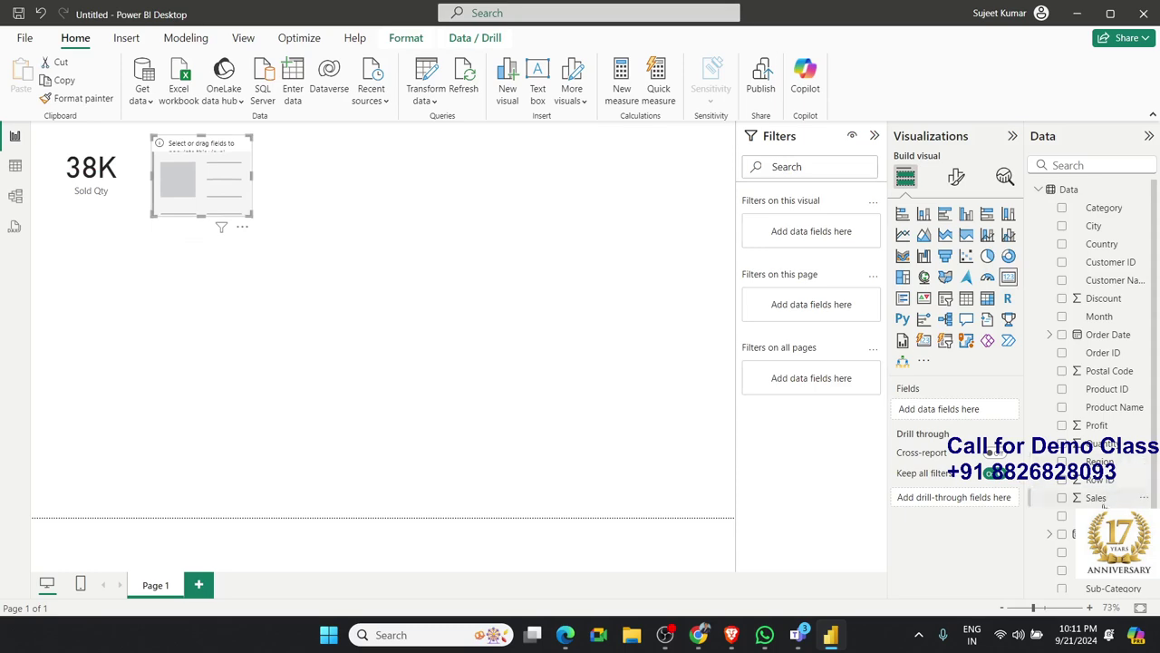
pyautogui.moveTo(1096, 498)
pyautogui.mouseDown()
pyautogui.moveTo(238, 204)
pyautogui.moveTo(263, 209)
pyautogui.mouseUp()
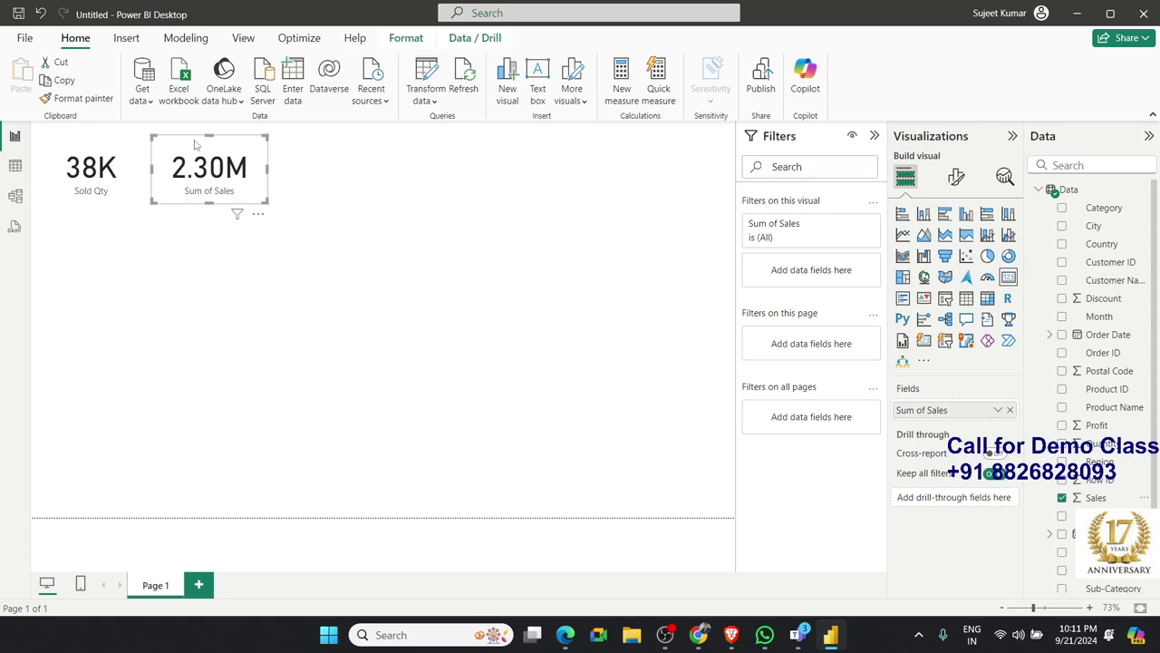
pyautogui.click(486, 291)
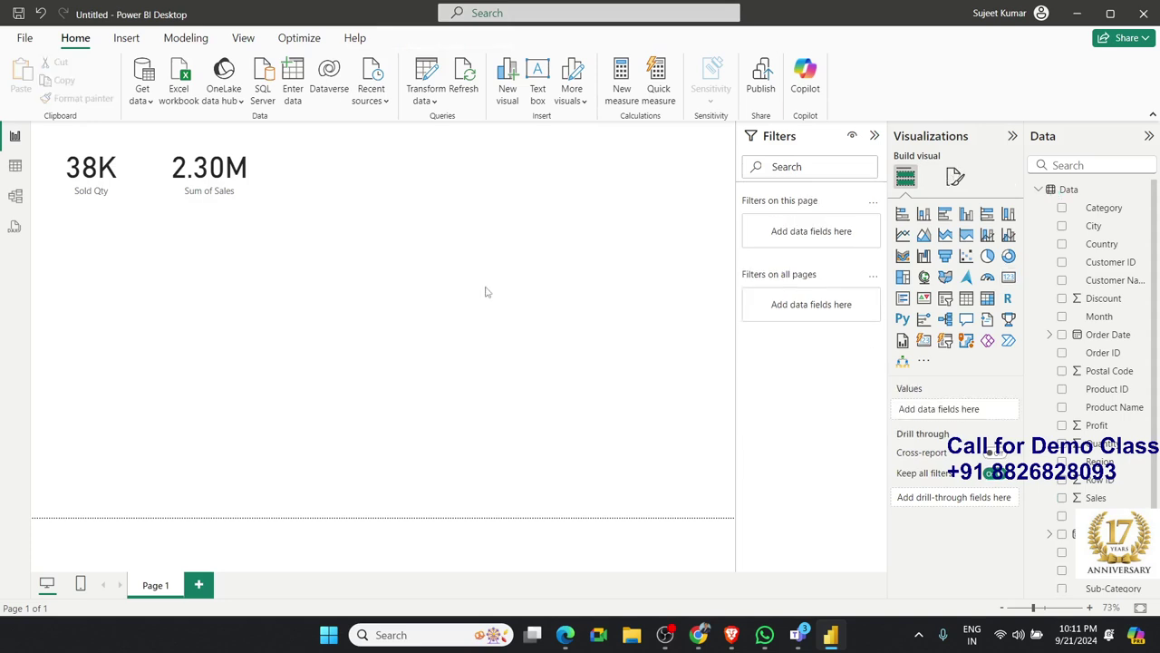
pyautogui.click(259, 191)
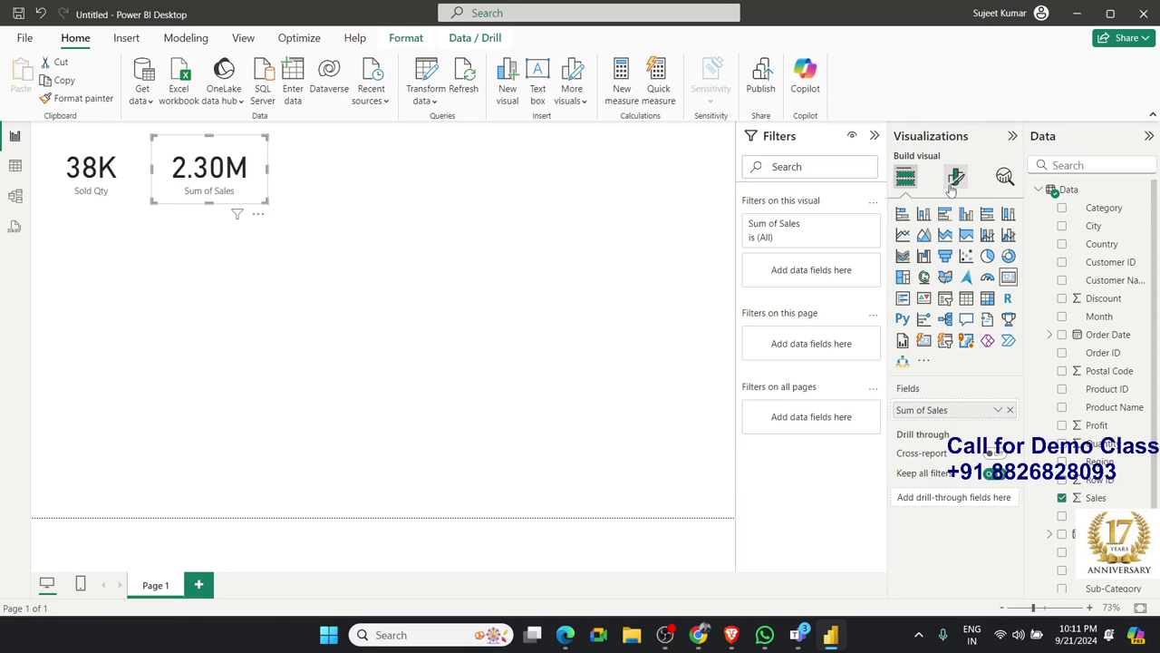
# Hide the Sum of Sales caption and give the Sales card the title 'Total Rev'.
pyautogui.click(955, 179)
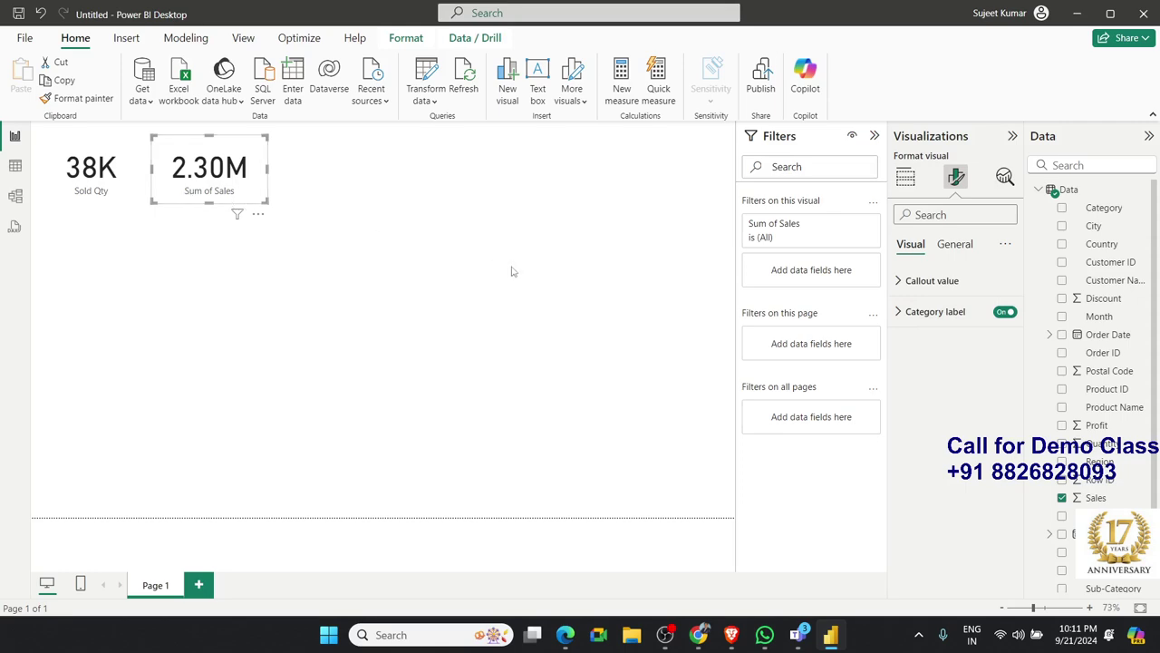
pyautogui.click(1000, 314)
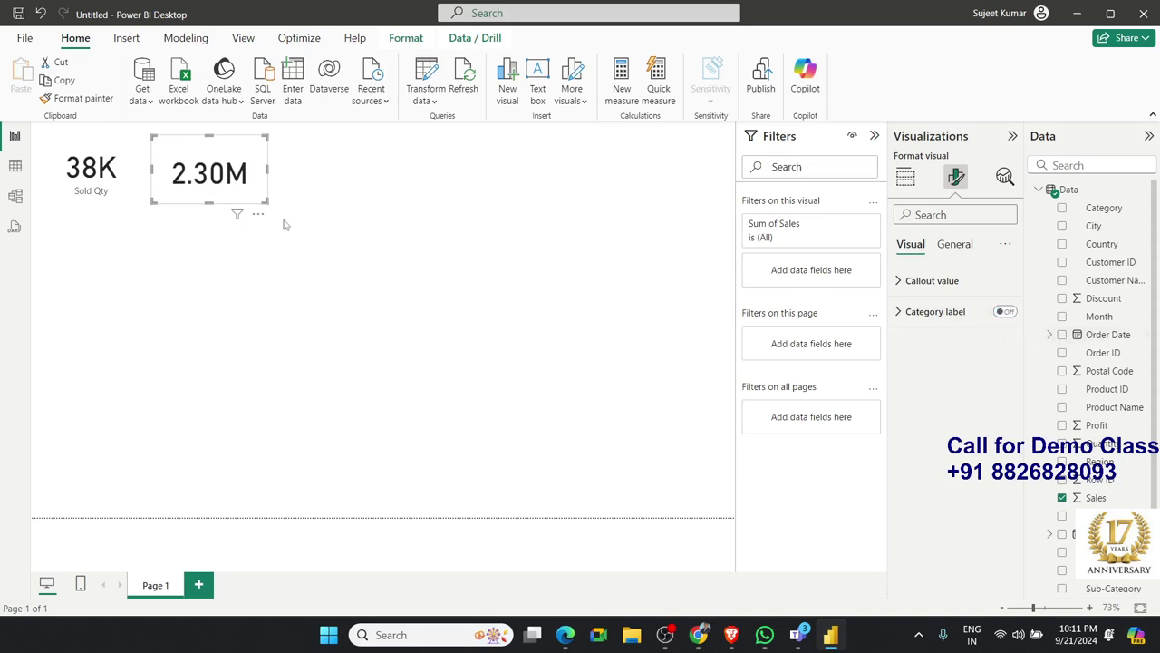
pyautogui.click(966, 246)
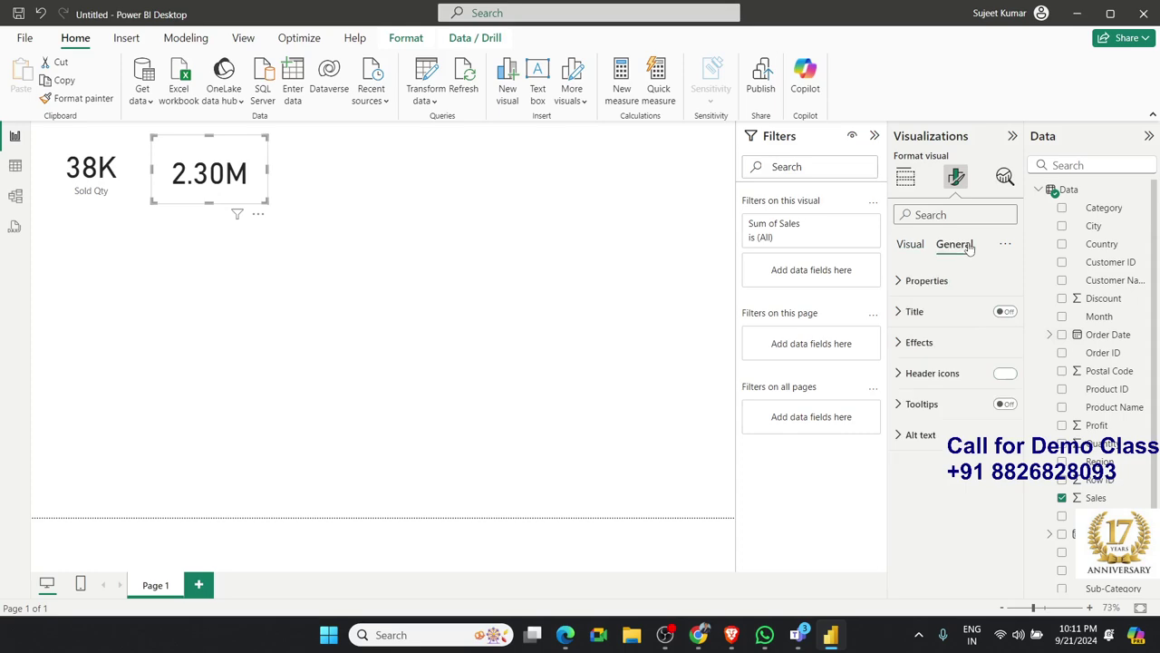
pyautogui.click(1007, 312)
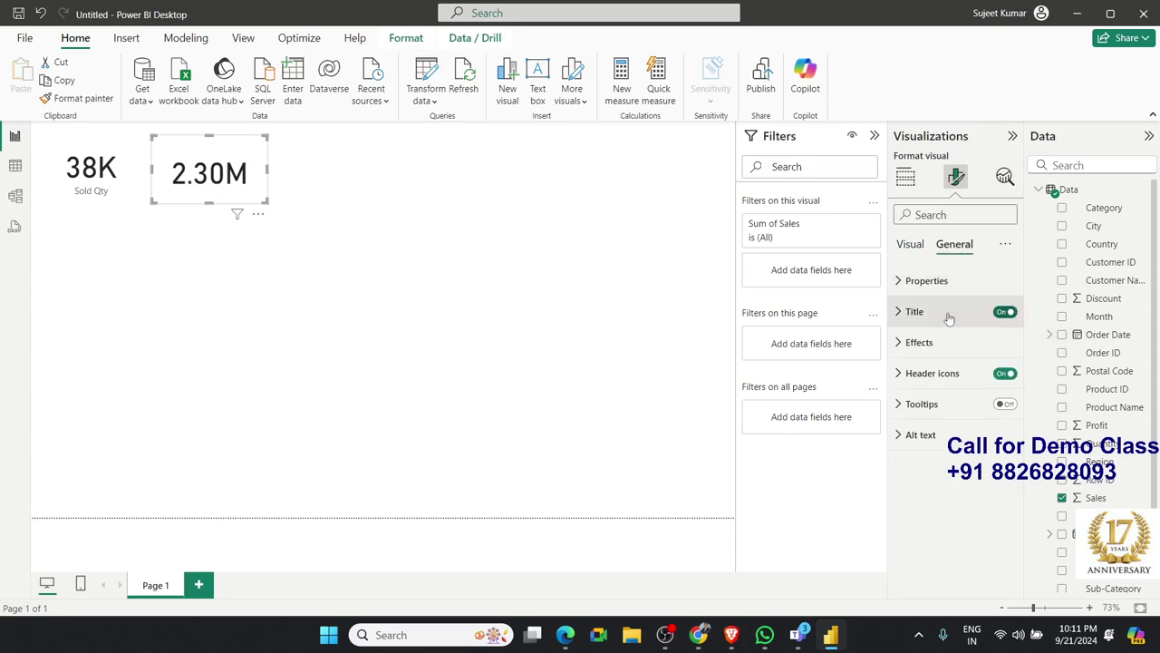
pyautogui.click(898, 313)
pyautogui.click(931, 386)
pyautogui.write('Total R')
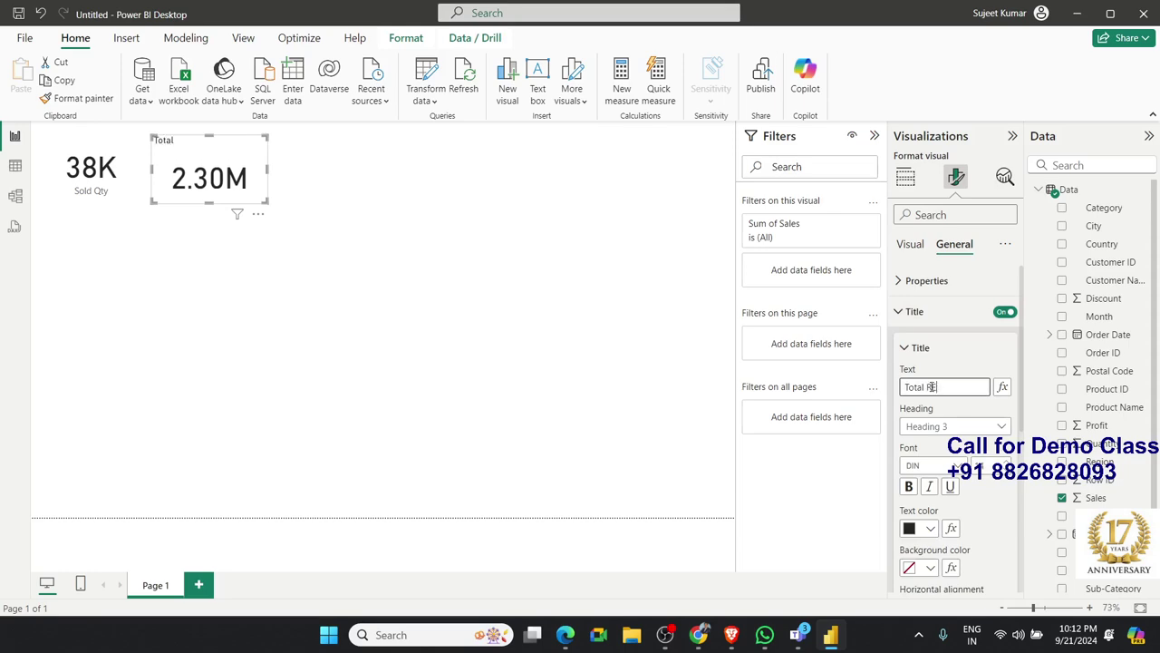
pyautogui.write('ev')
pyautogui.press('BackSpace')
pyautogui.press('BackSpace')
# Make the Total Rev title bold, dark blue and left-aligned.
pyautogui.click(911, 487)
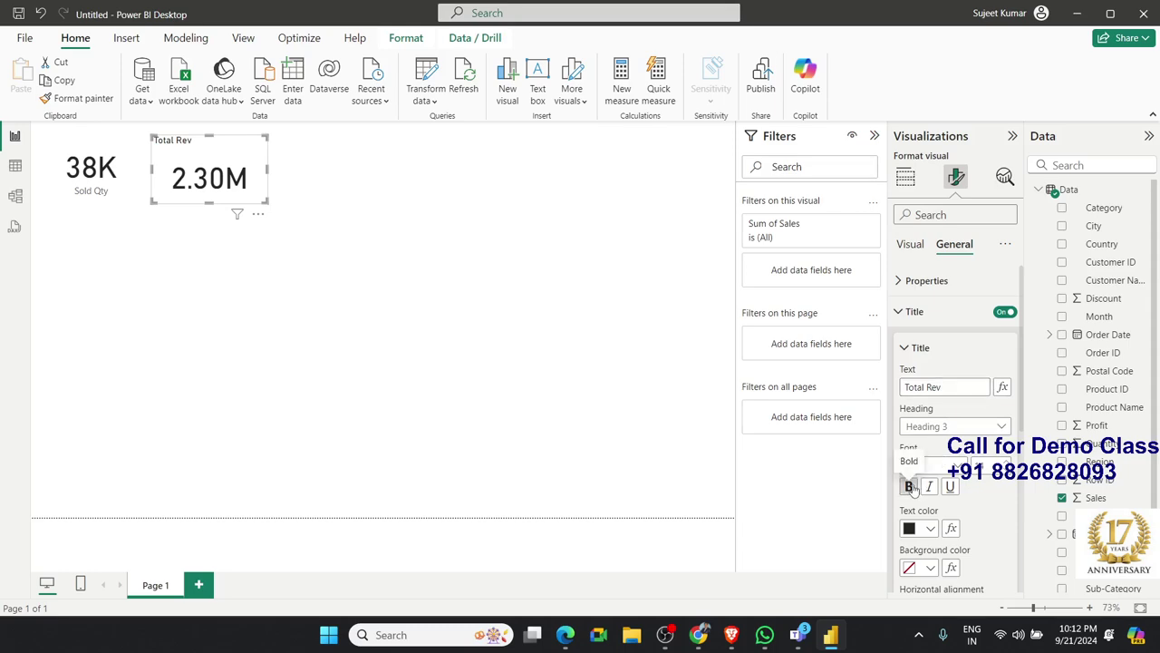
pyautogui.click(931, 531)
pyautogui.click(975, 440)
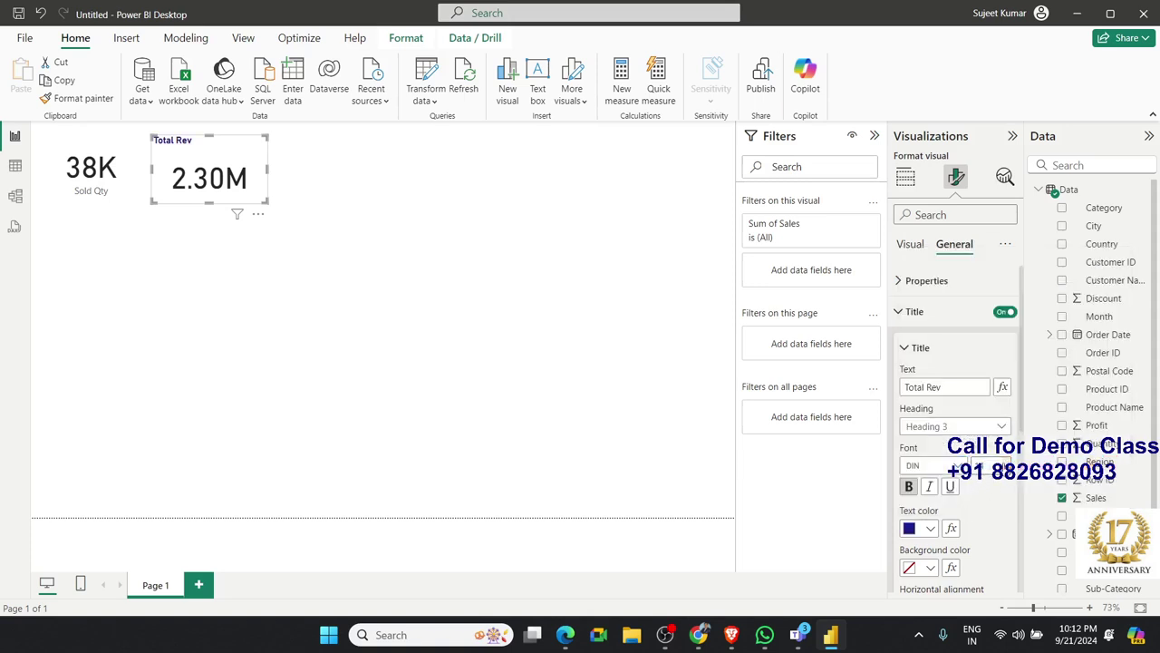
pyautogui.click(931, 568)
pyautogui.click(931, 568)
pyautogui.scroll(-1, 947, 535)
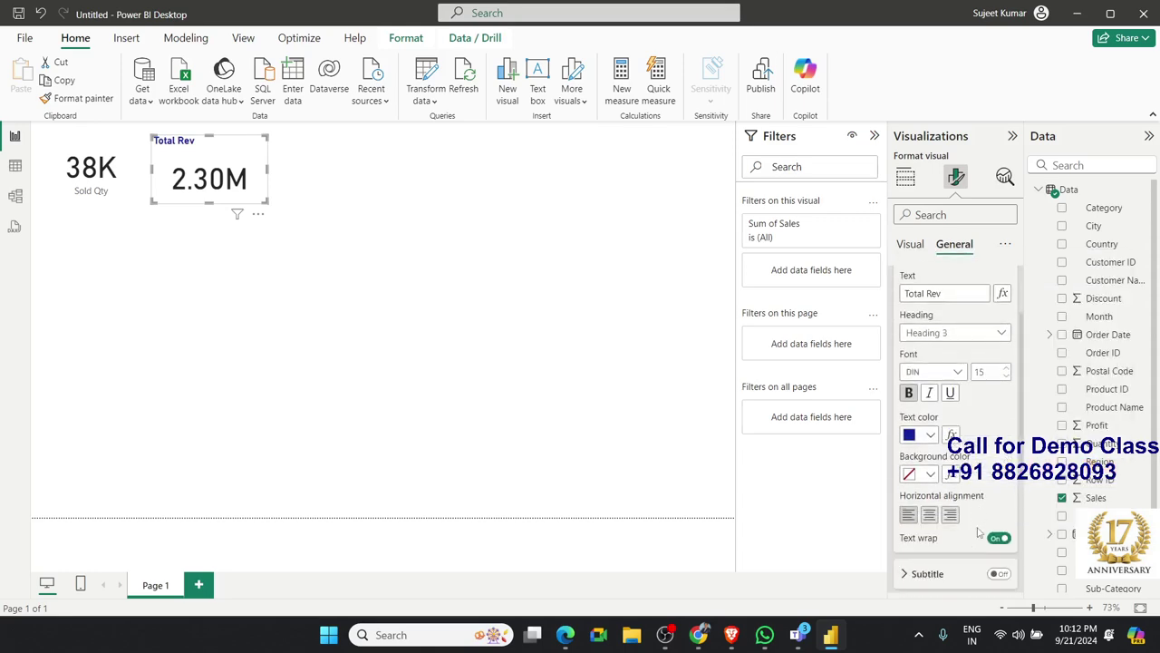
pyautogui.scroll(1, 949, 530)
pyautogui.scroll(-2, 948, 533)
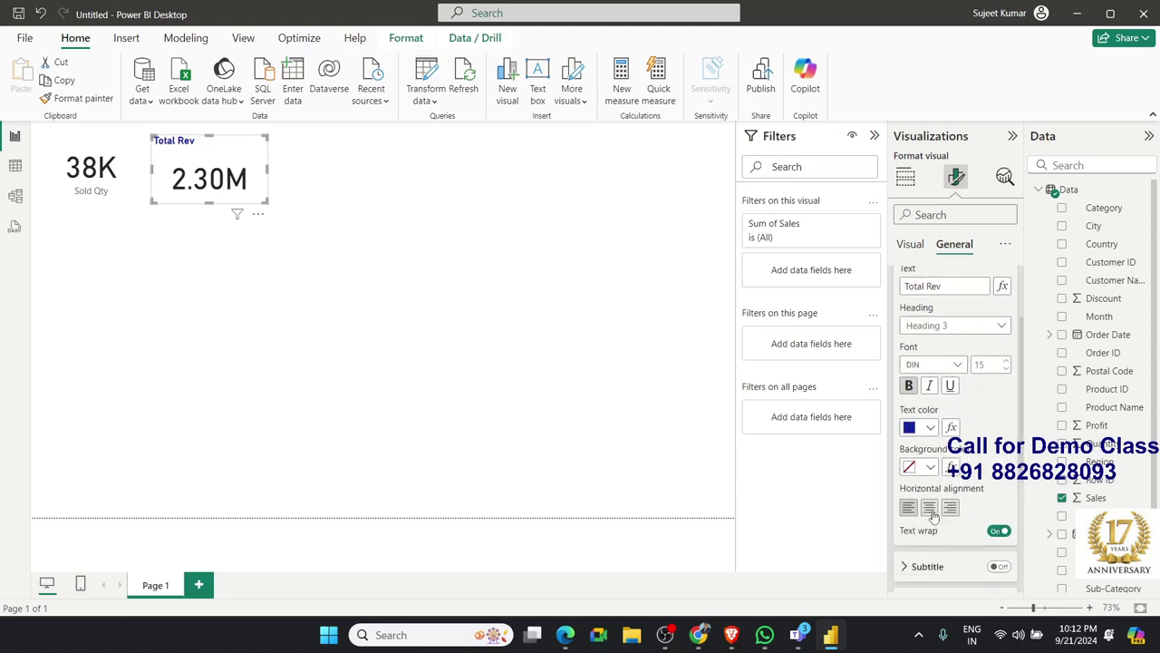
pyautogui.click(929, 507)
pyautogui.click(949, 508)
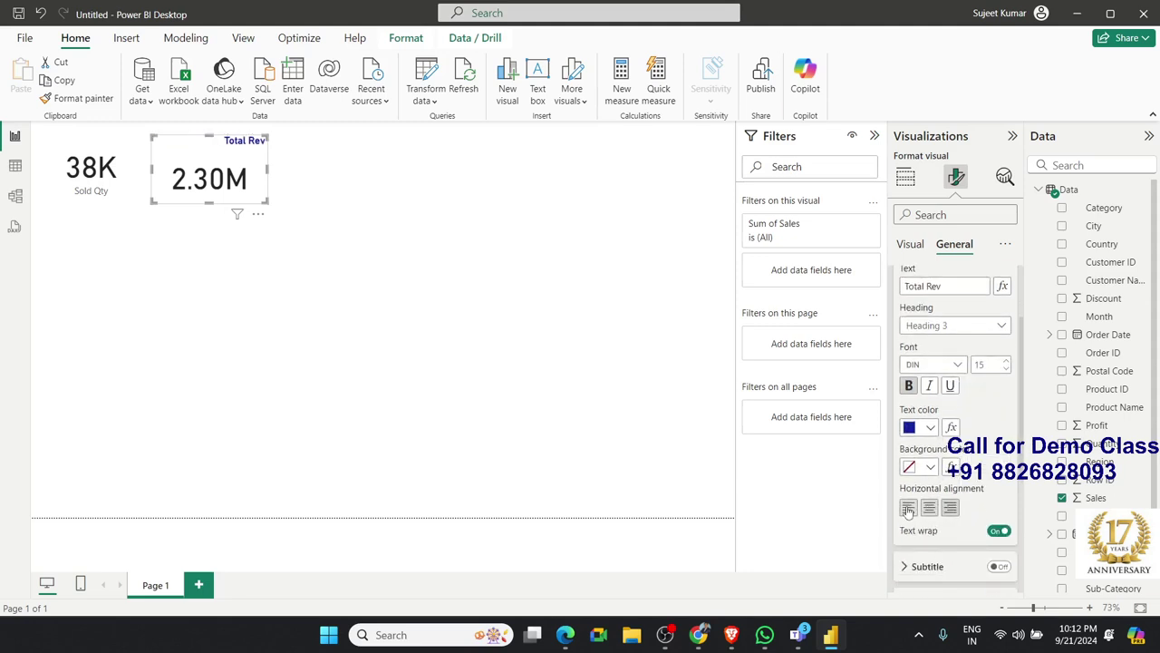
pyautogui.click(909, 507)
pyautogui.click(611, 322)
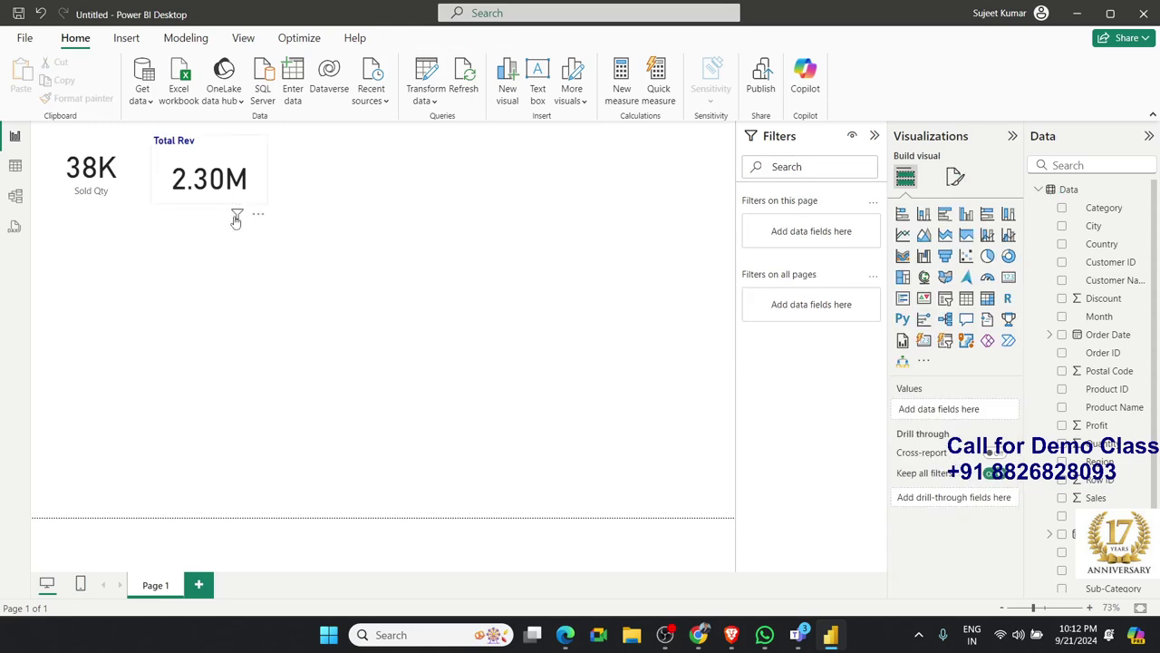
pyautogui.moveTo(236, 219)
pyautogui.moveTo(48, 224); pyautogui.dragTo(292, 127)
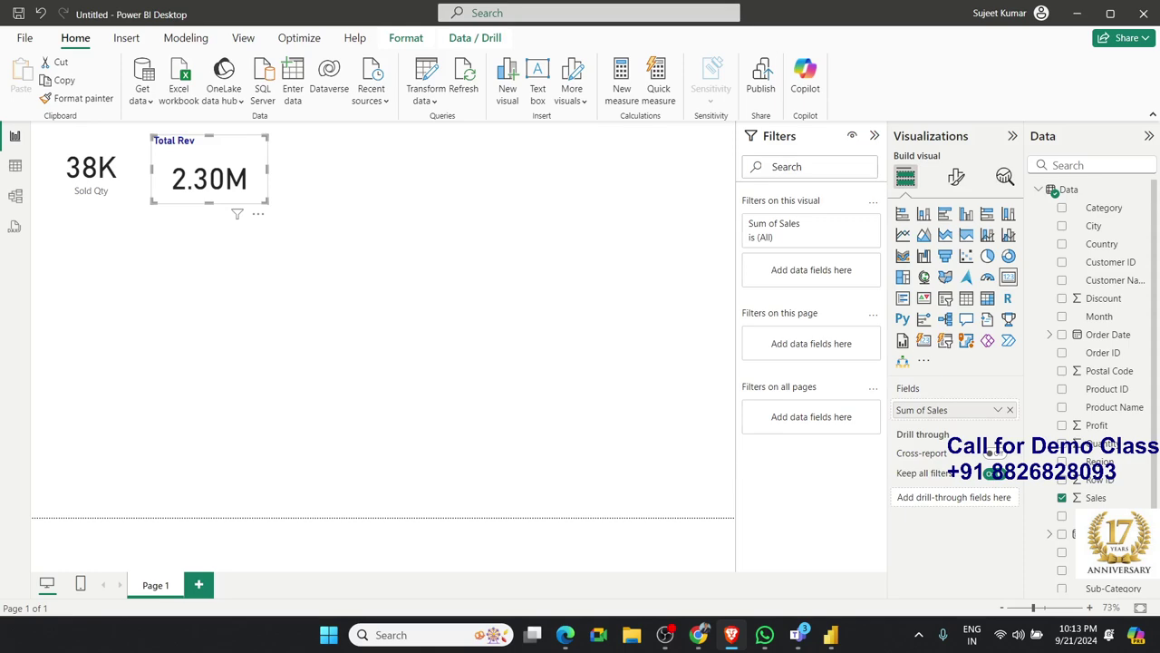
pyautogui.click(371, 333)
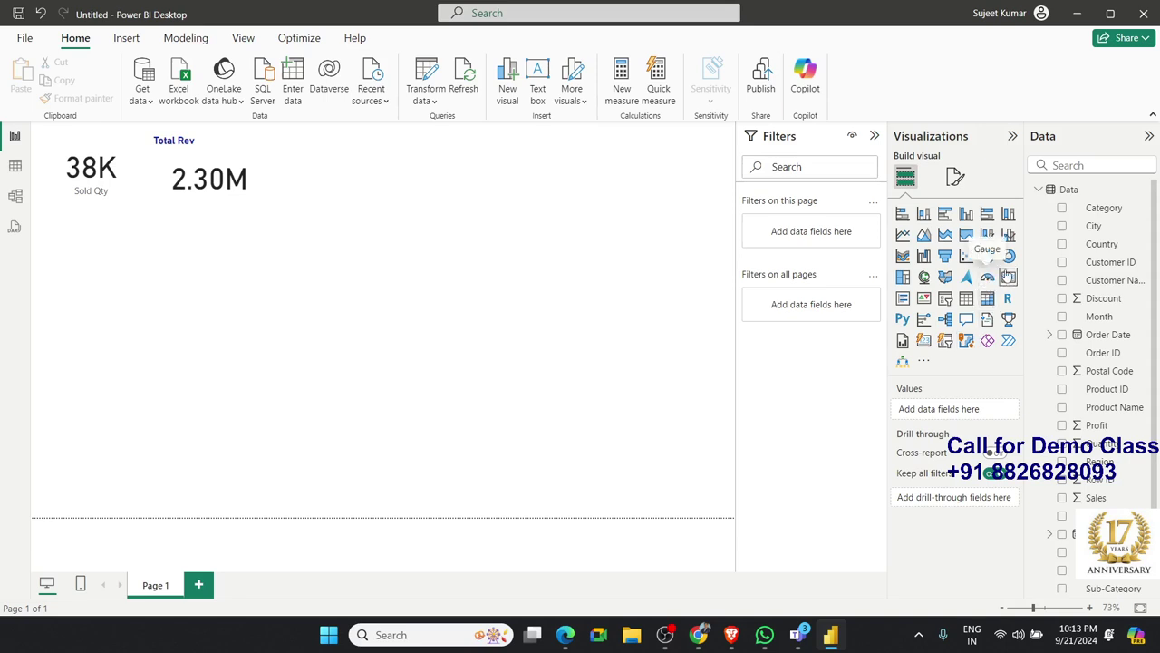
# Insert a wider third card beside Total Rev showing the Count of Row ID.
pyautogui.click(1008, 276)
pyautogui.moveTo(92, 290); pyautogui.dragTo(319, 180)
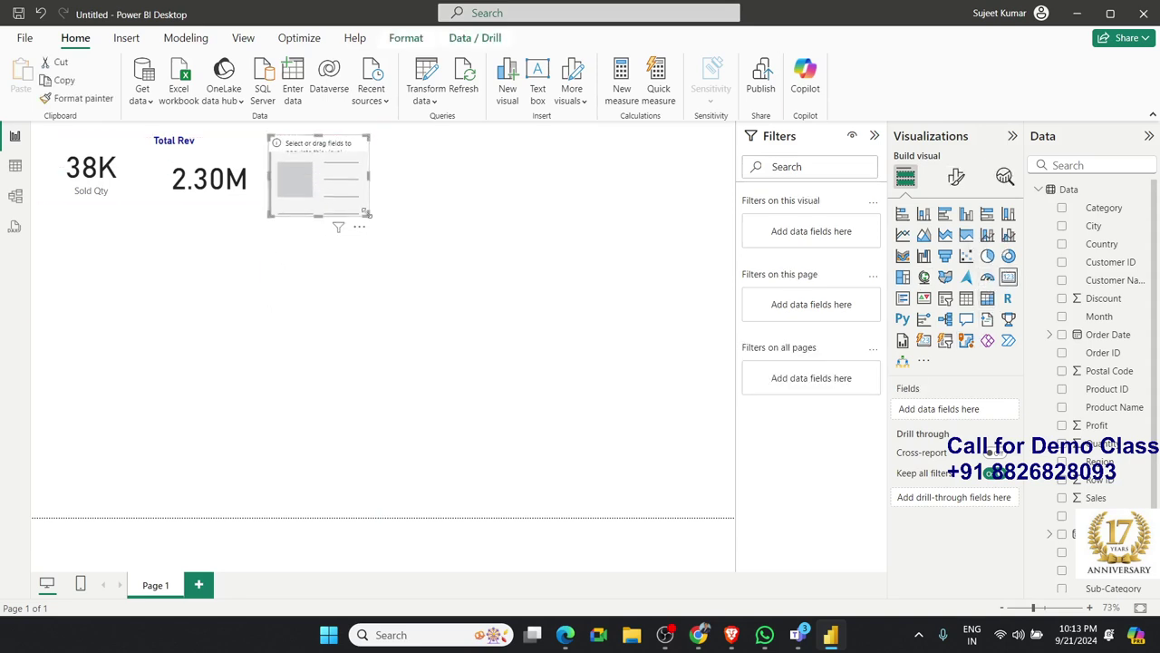
pyautogui.moveTo(367, 213); pyautogui.dragTo(409, 203)
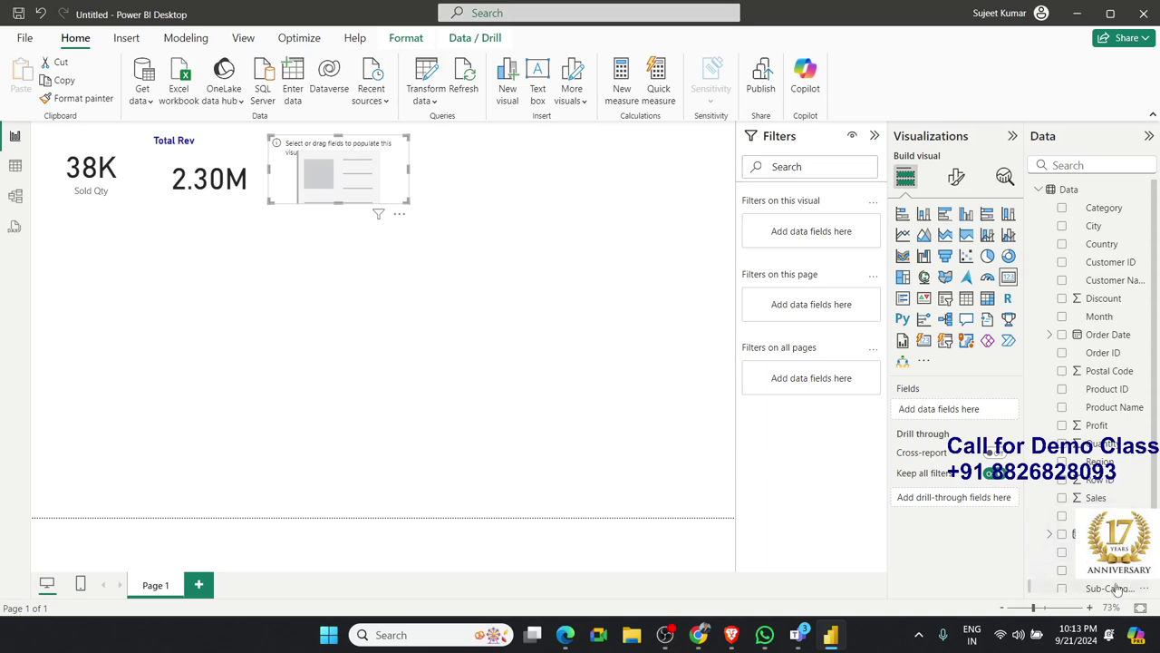
pyautogui.moveTo(1117, 590)
pyautogui.mouseDown()
pyautogui.moveTo(970, 460)
pyautogui.moveTo(375, 165)
pyautogui.mouseUp()
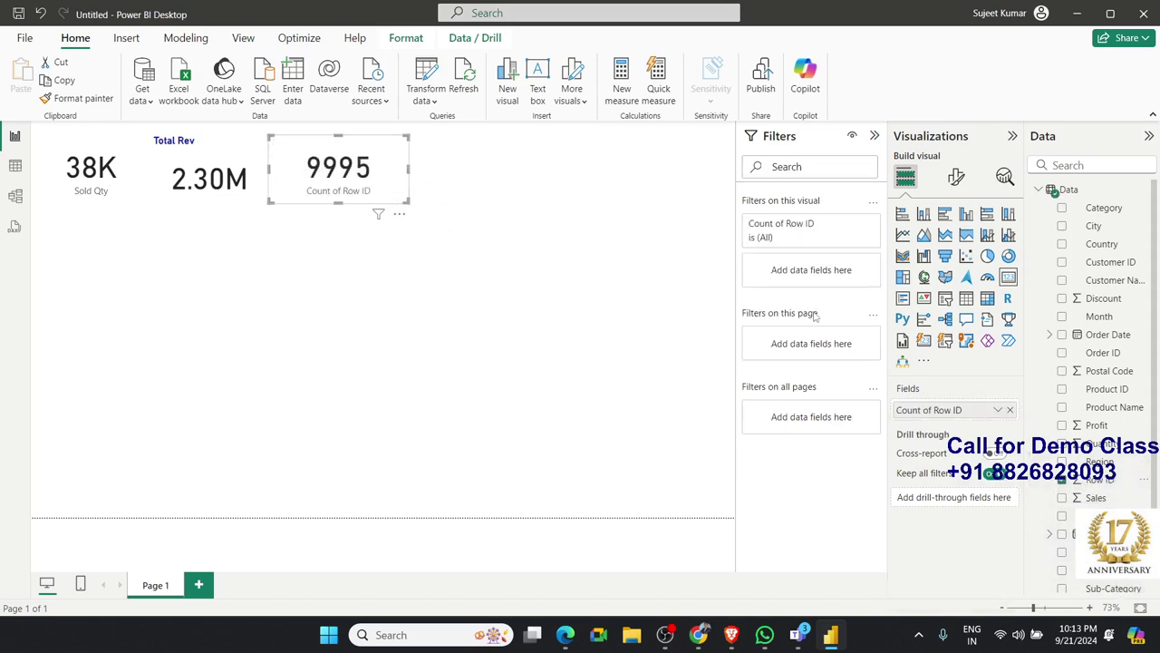
# Rename the 9995 count field to 'Total Bill' and narrow the card.
pyautogui.click(997, 410)
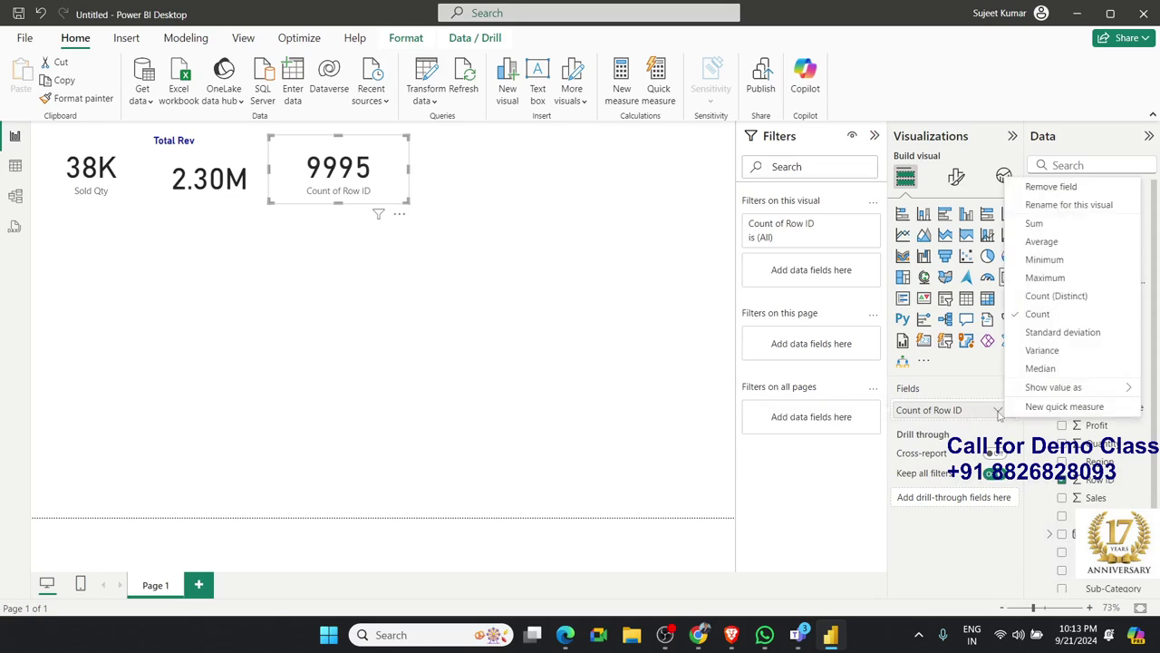
pyautogui.moveTo(1029, 392)
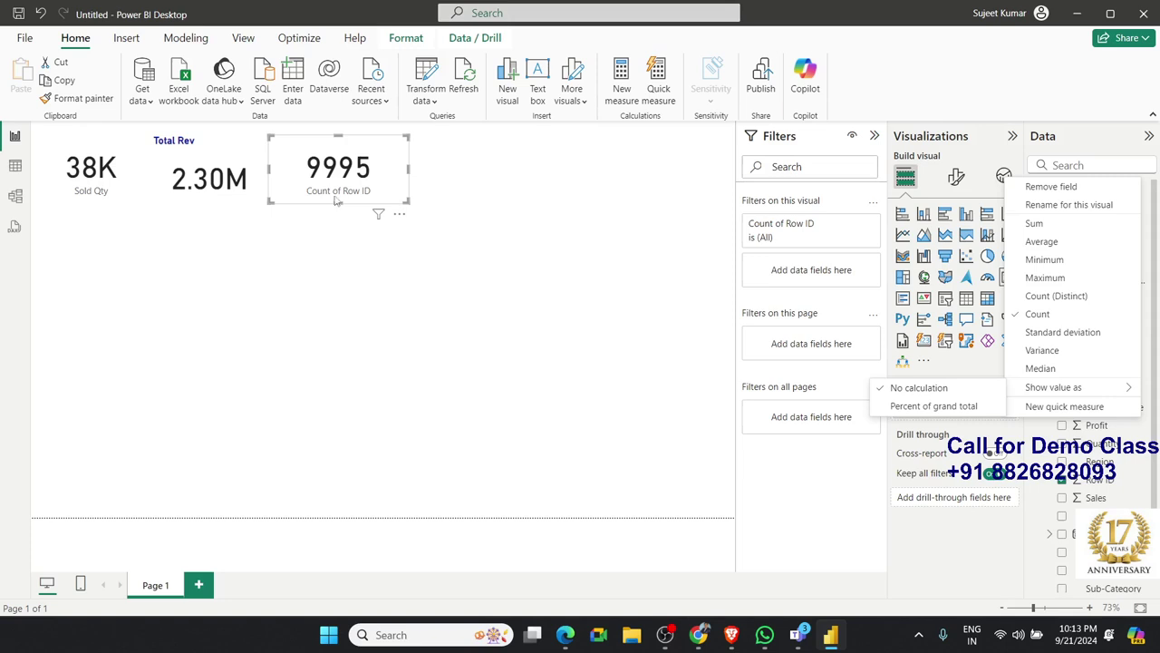
pyautogui.click(354, 222)
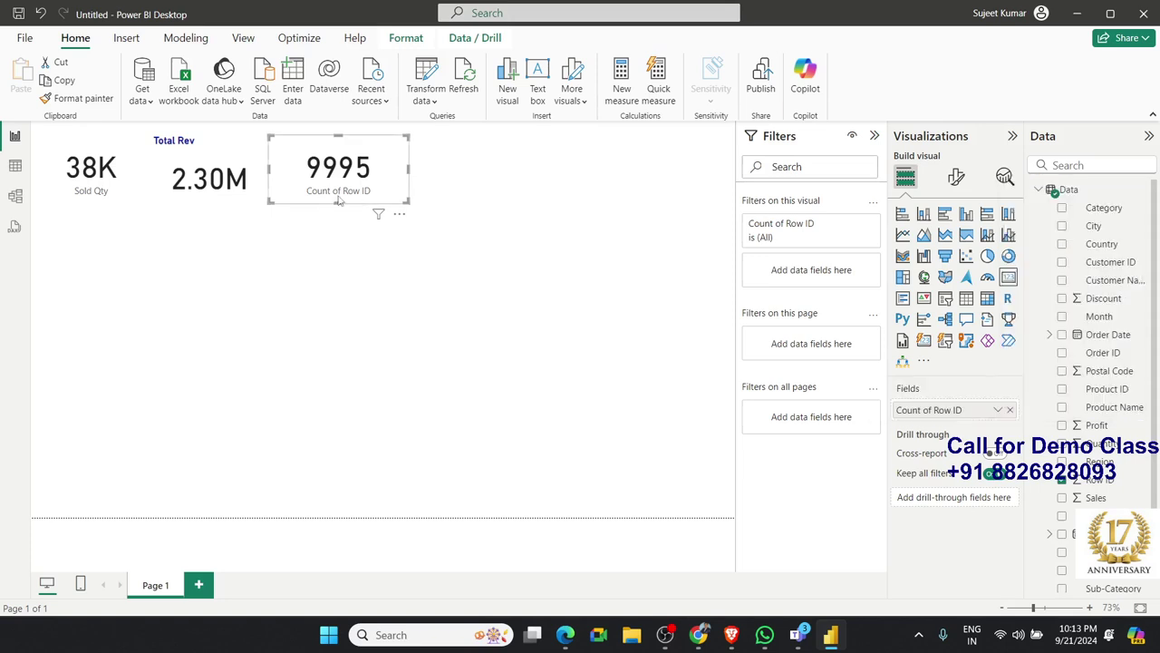
pyautogui.click(997, 409)
pyautogui.click(1059, 206)
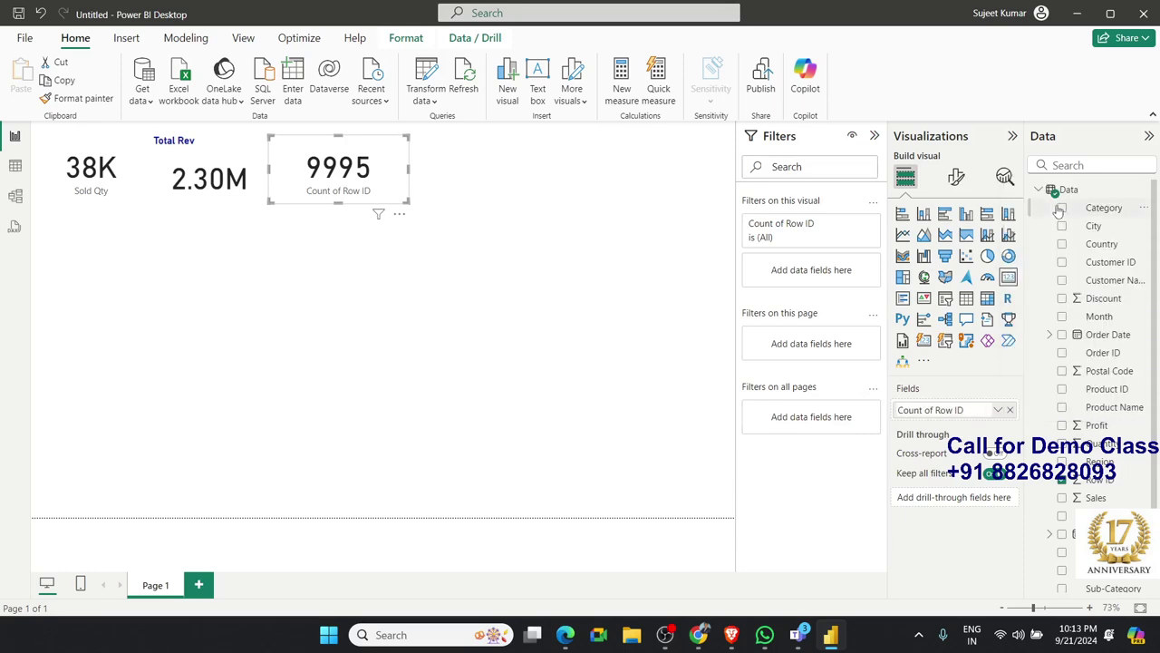
pyautogui.press('BackSpace')
pyautogui.write('Total Bill')
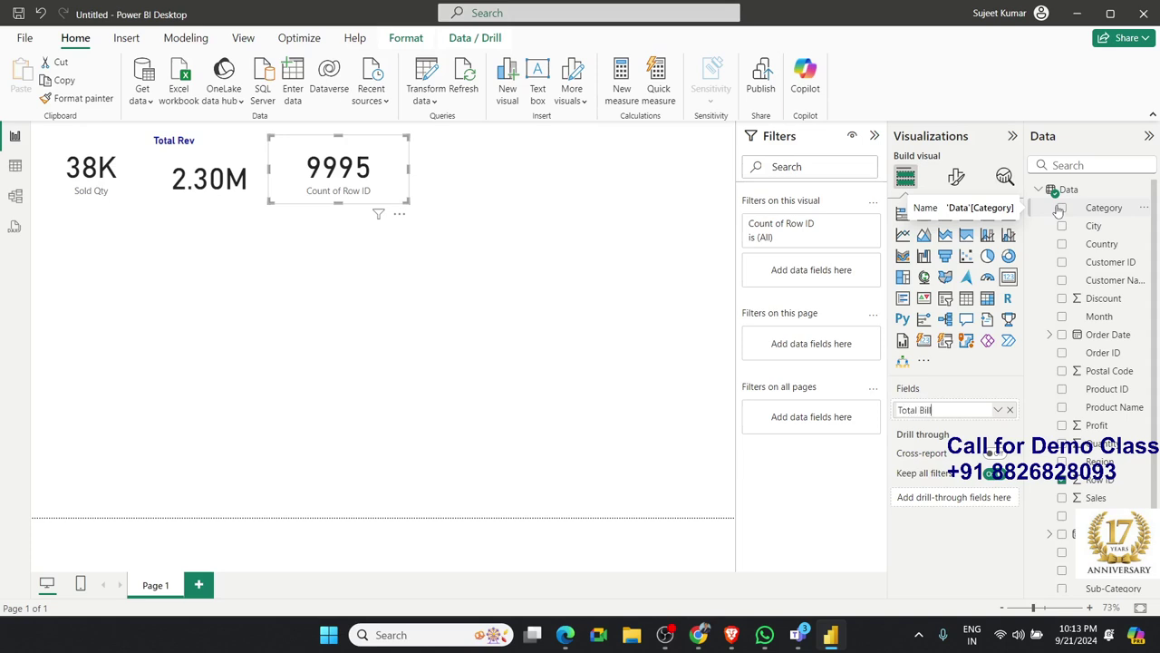
pyautogui.press('Return')
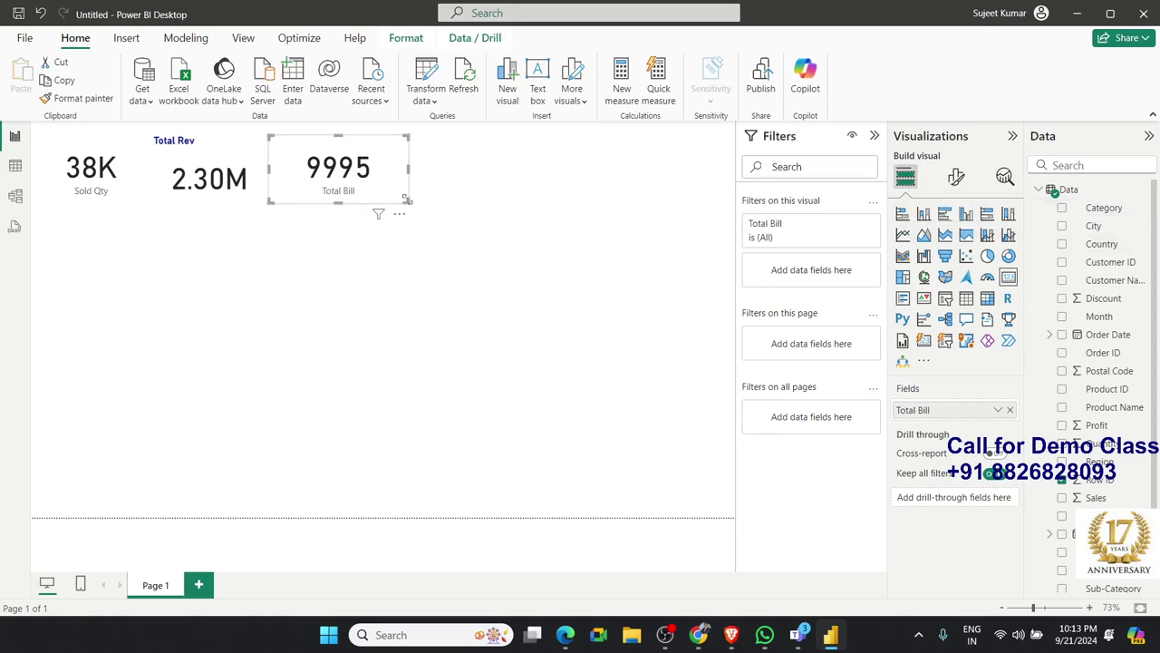
pyautogui.moveTo(407, 199); pyautogui.dragTo(383, 201)
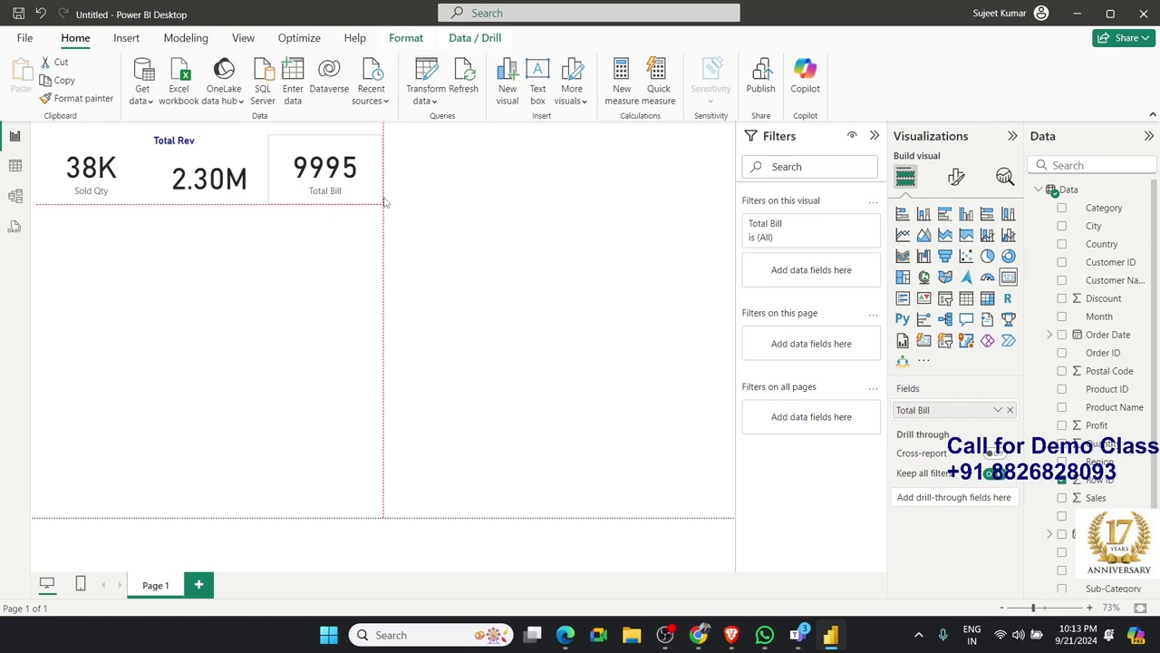
pyautogui.click(447, 223)
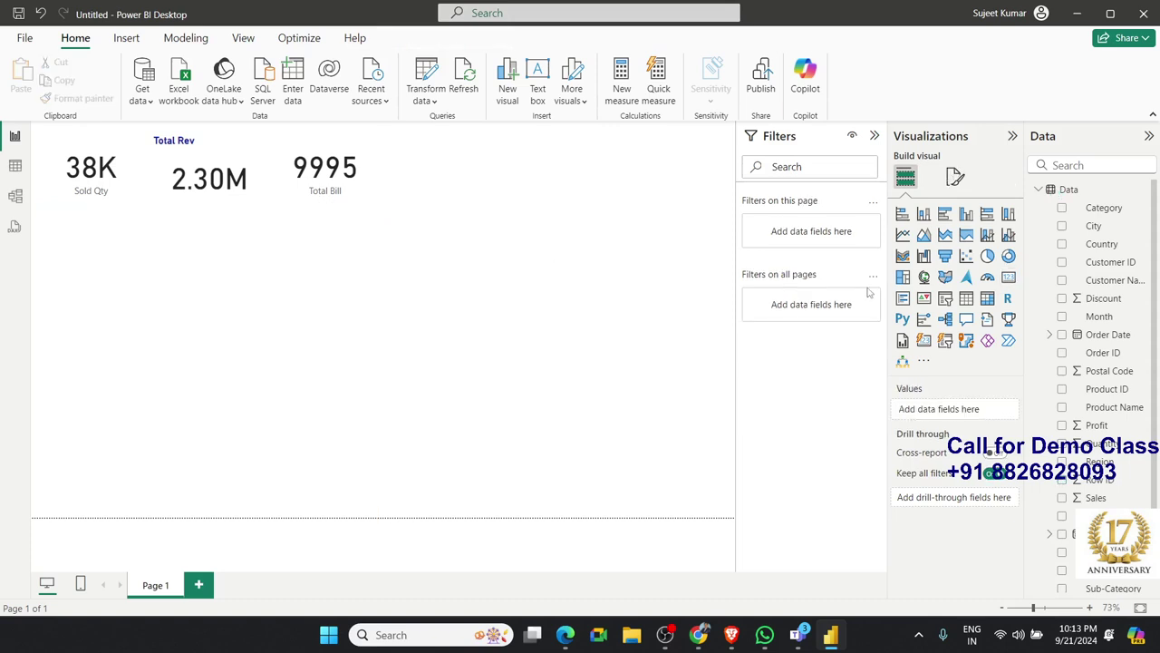
# Insert a card beside Total Bill with Discount switched from Sum to Average (0.16).
pyautogui.click(974, 292)
pyautogui.moveTo(141, 303)
pyautogui.mouseDown()
pyautogui.moveTo(456, 204)
pyautogui.moveTo(456, 189)
pyautogui.mouseUp()
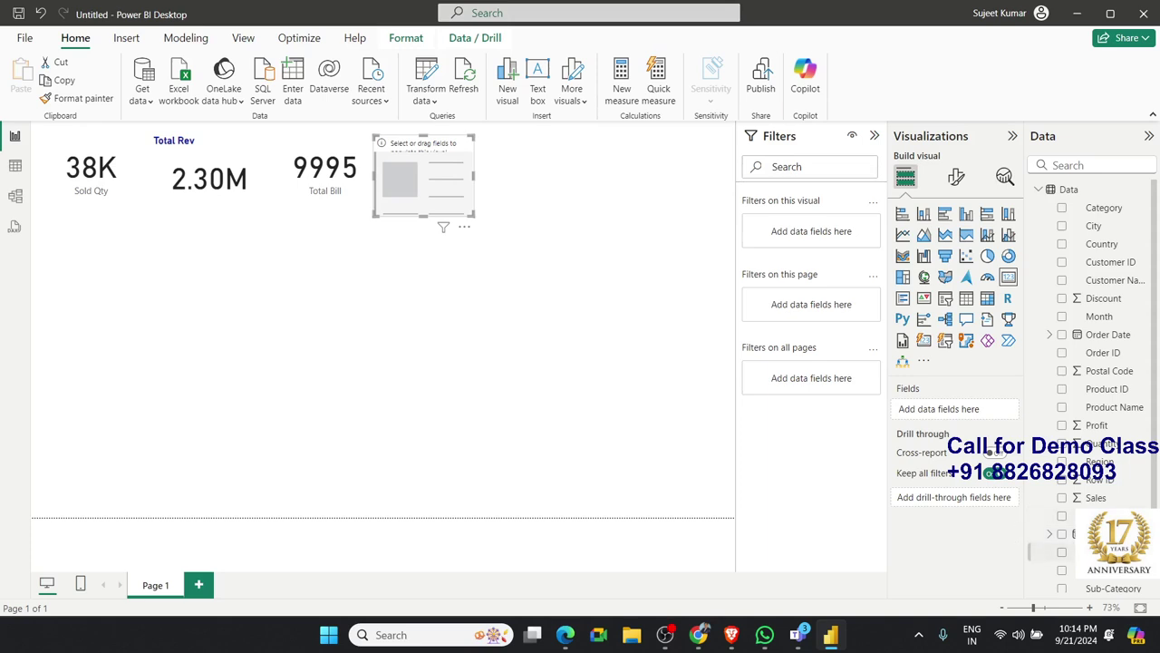
pyautogui.scroll(-1, 1092, 380)
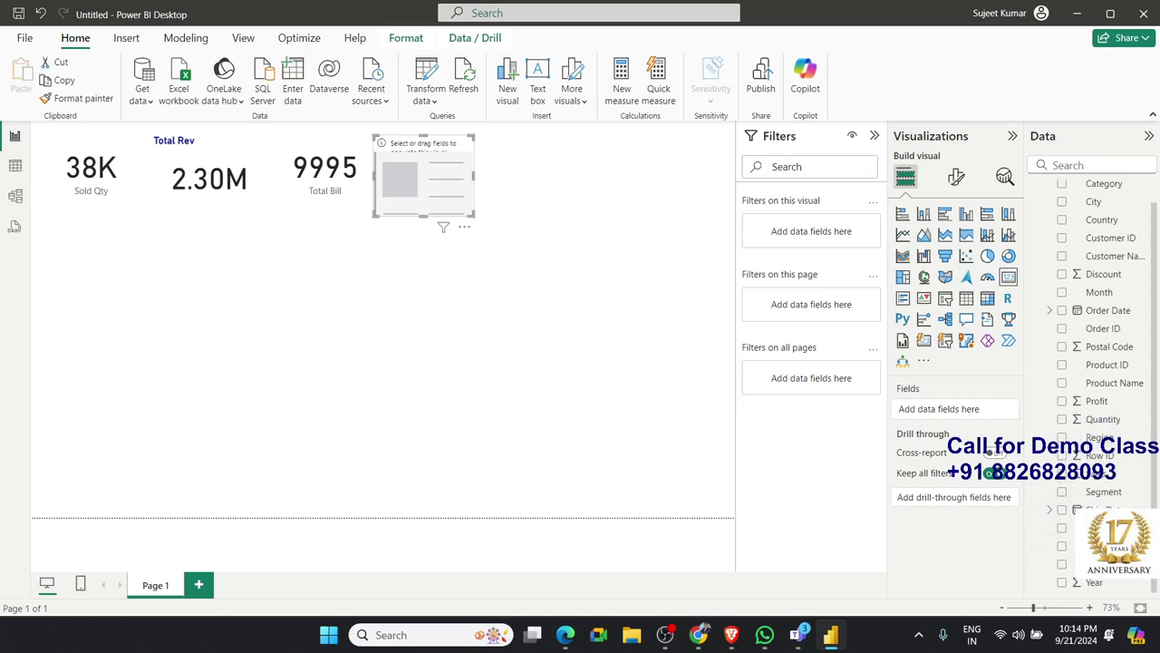
pyautogui.scroll(1, 1093, 380)
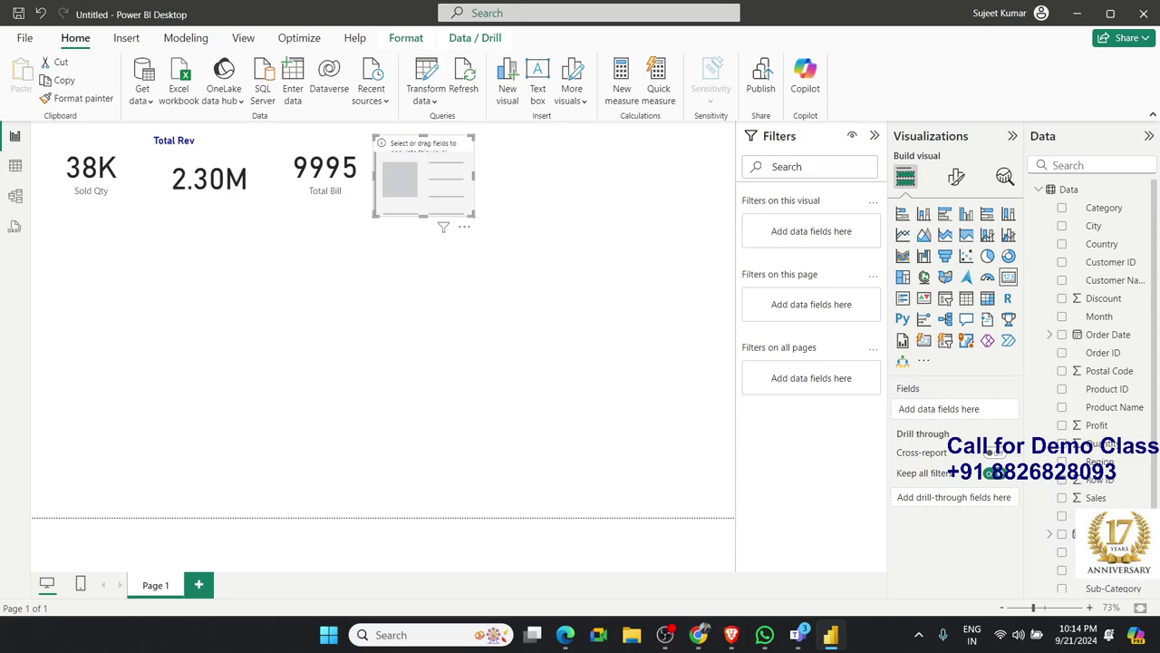
pyautogui.moveTo(1094, 305)
pyautogui.mouseDown()
pyautogui.moveTo(861, 339)
pyautogui.moveTo(412, 175)
pyautogui.mouseUp()
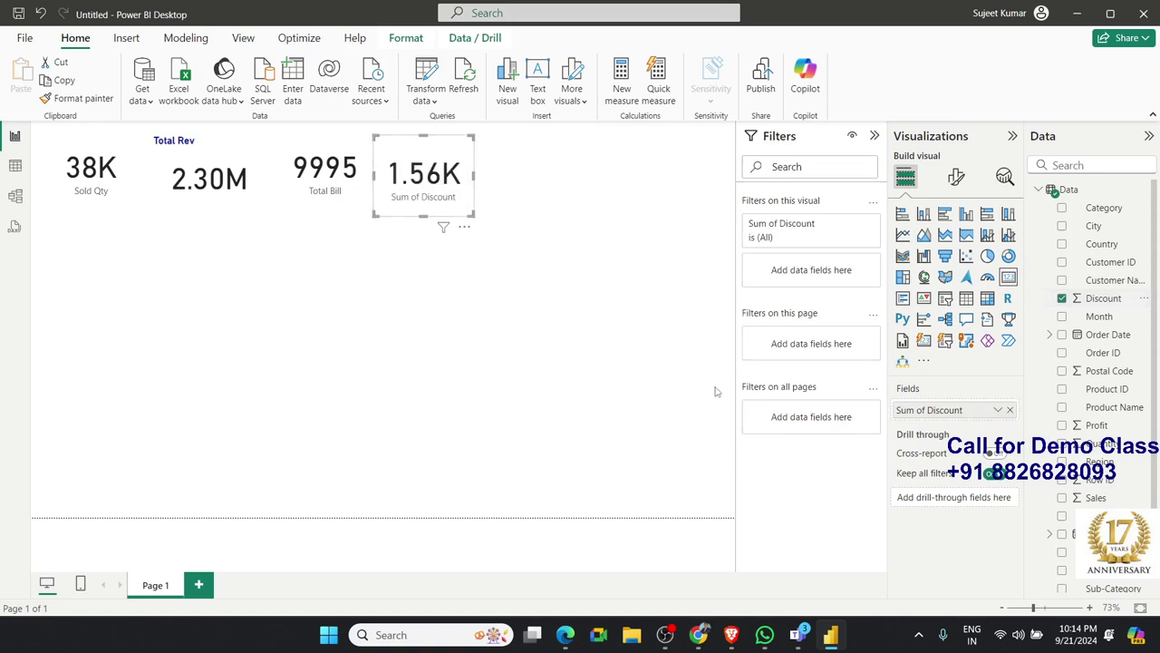
pyautogui.click(997, 410)
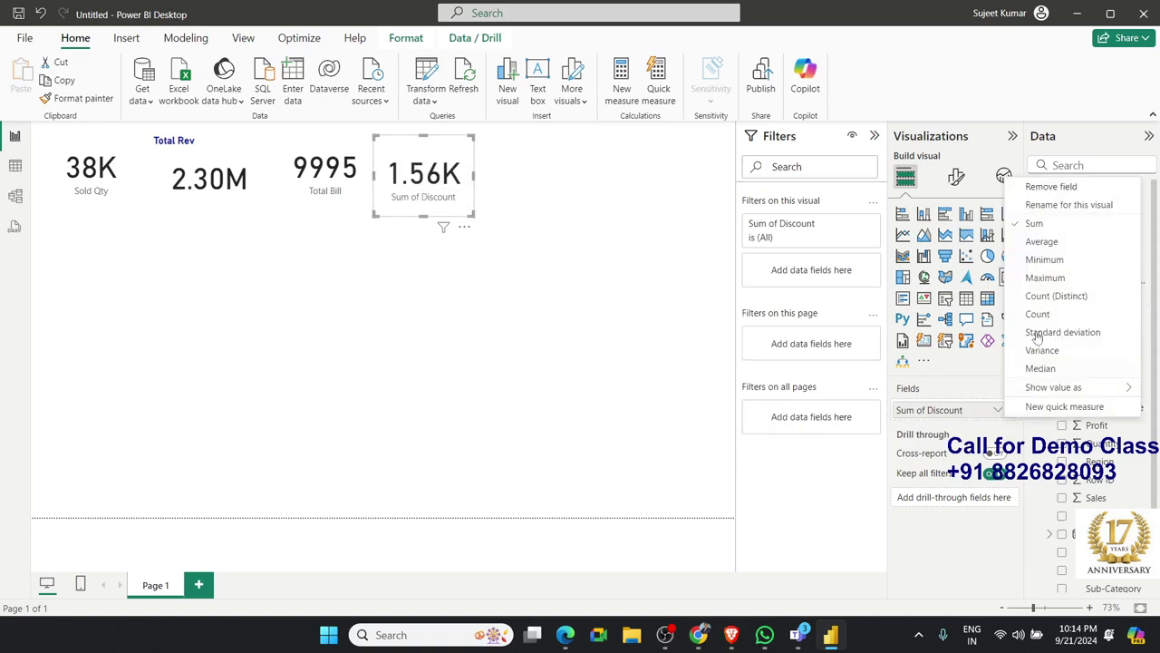
pyautogui.click(1033, 243)
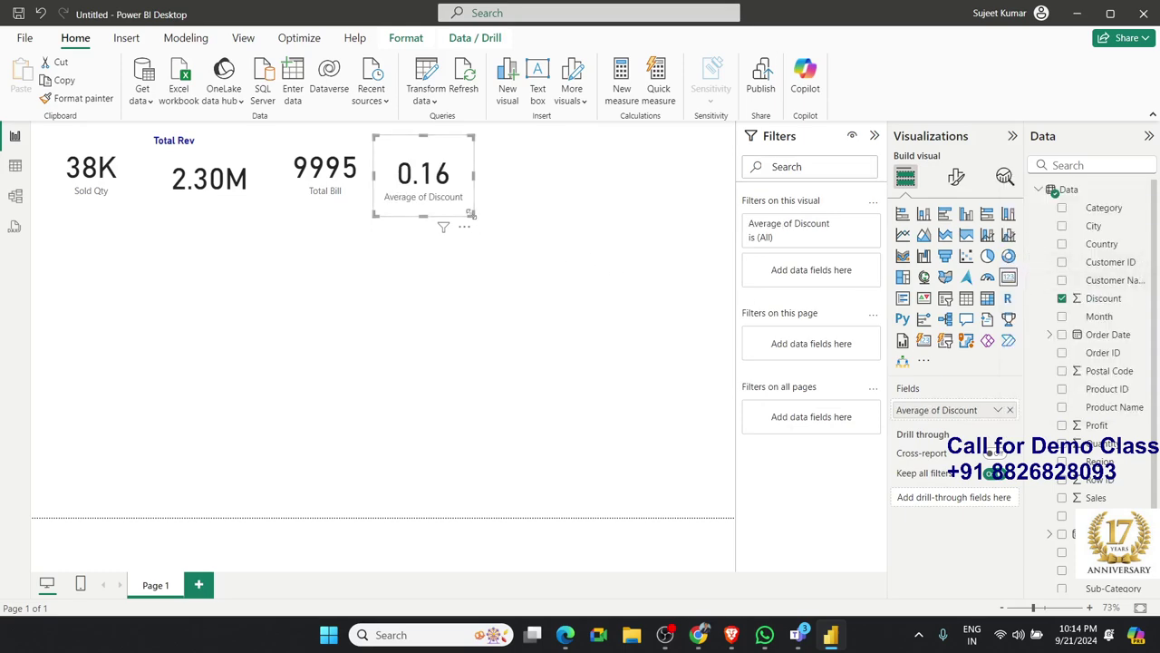
pyautogui.moveTo(470, 212); pyautogui.dragTo(479, 202)
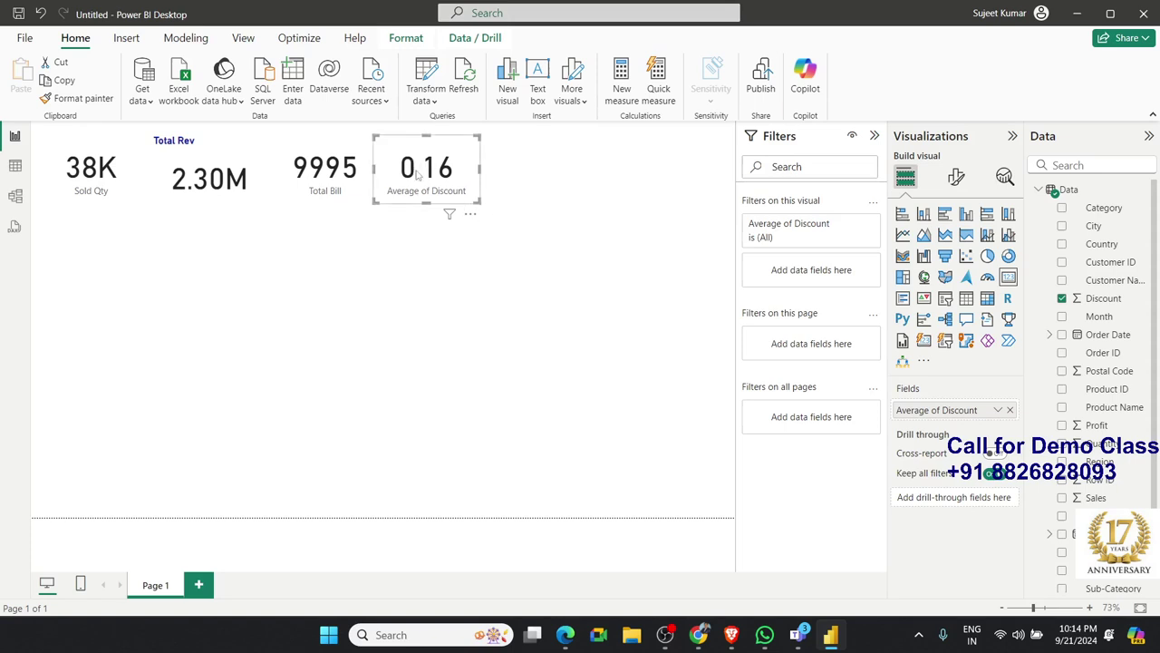
pyautogui.click(585, 275)
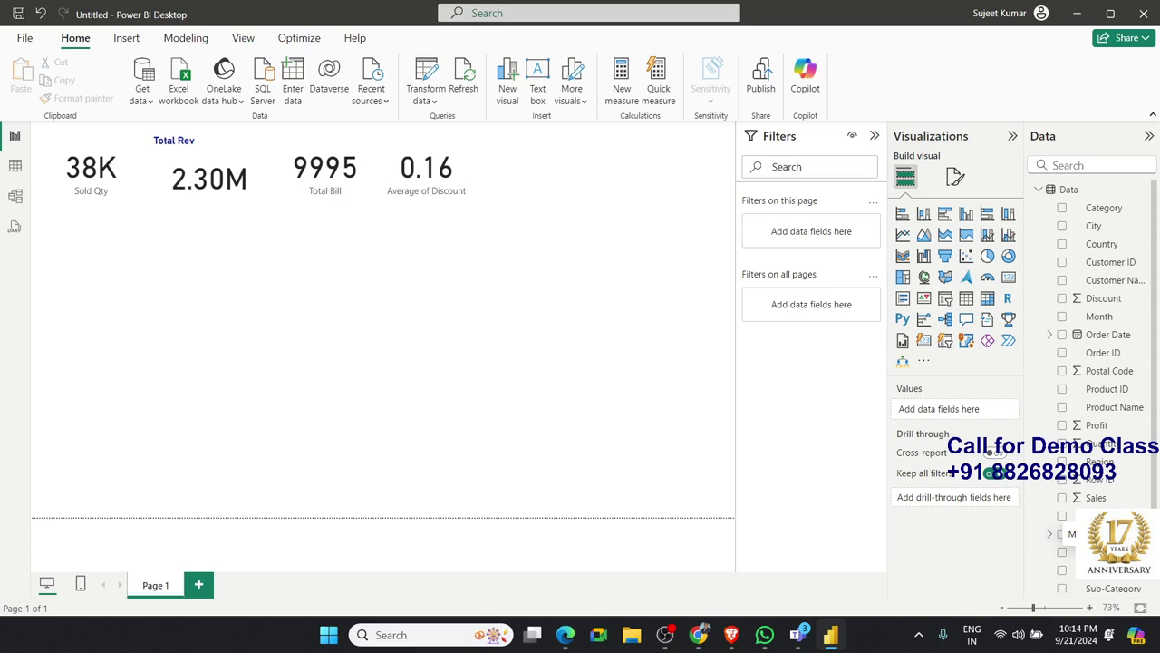
# Insert a fifth card beside Average of Discount containing the Sub-Category field.
pyautogui.scroll(-2, 1030, 533)
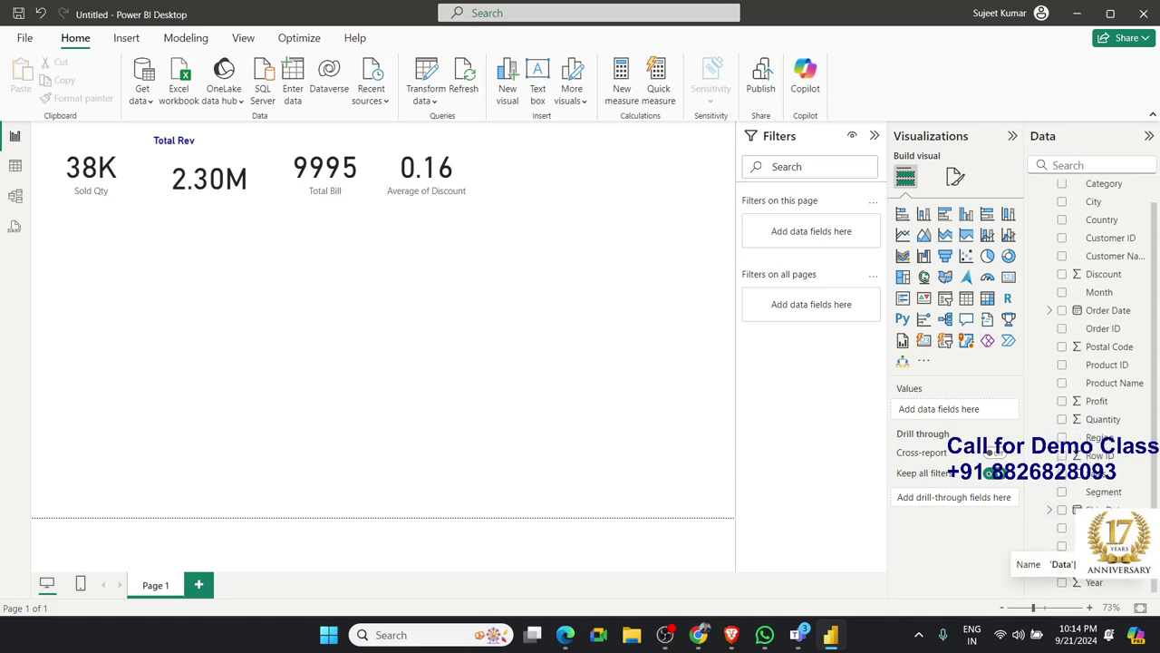
pyautogui.click(1008, 277)
pyautogui.moveTo(100, 291); pyautogui.dragTo(557, 184)
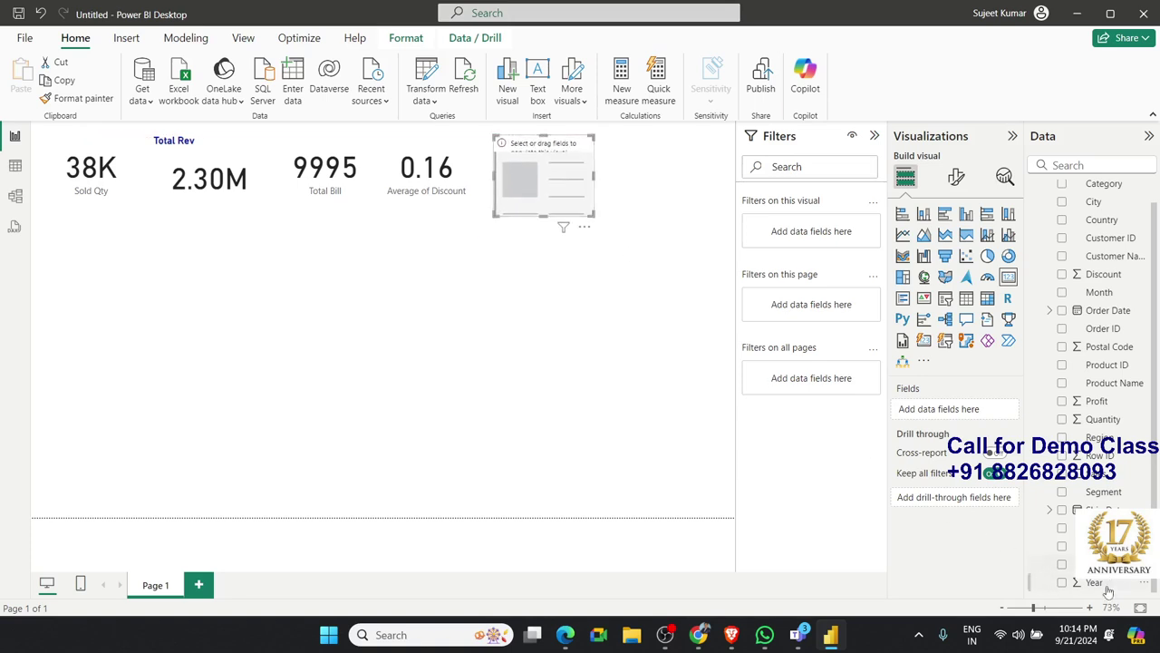
pyautogui.moveTo(1092, 562); pyautogui.dragTo(544, 195)
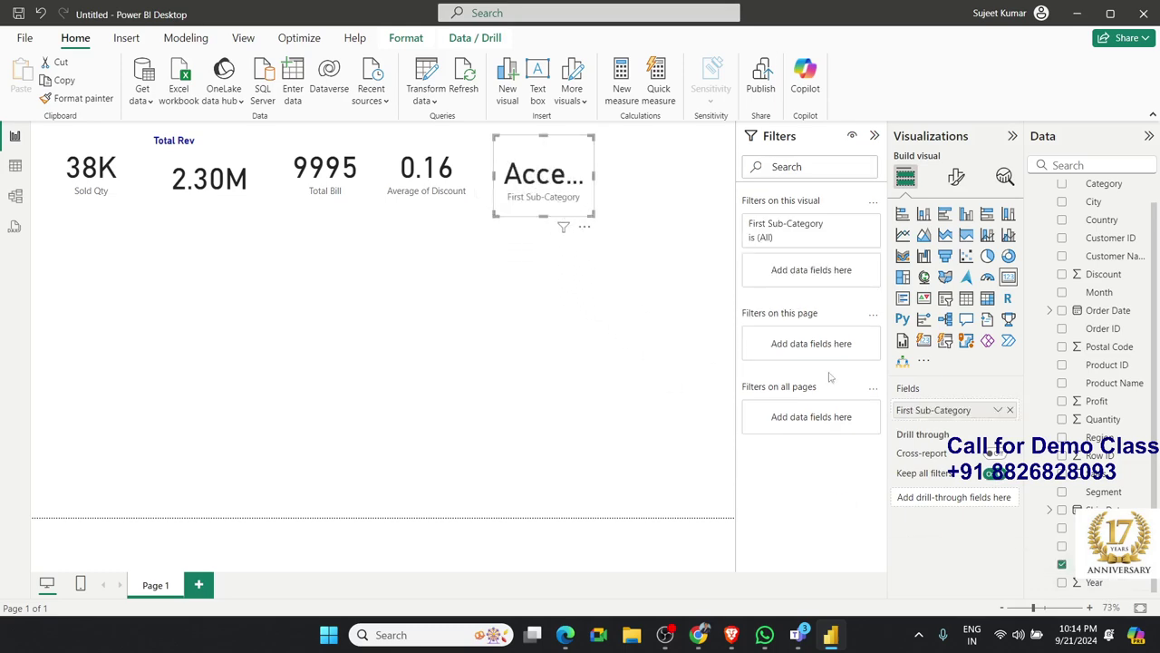
# Set the Sub-Category summary to Count (Distinct), showing 17, and make the card shorter.
pyautogui.click(997, 413)
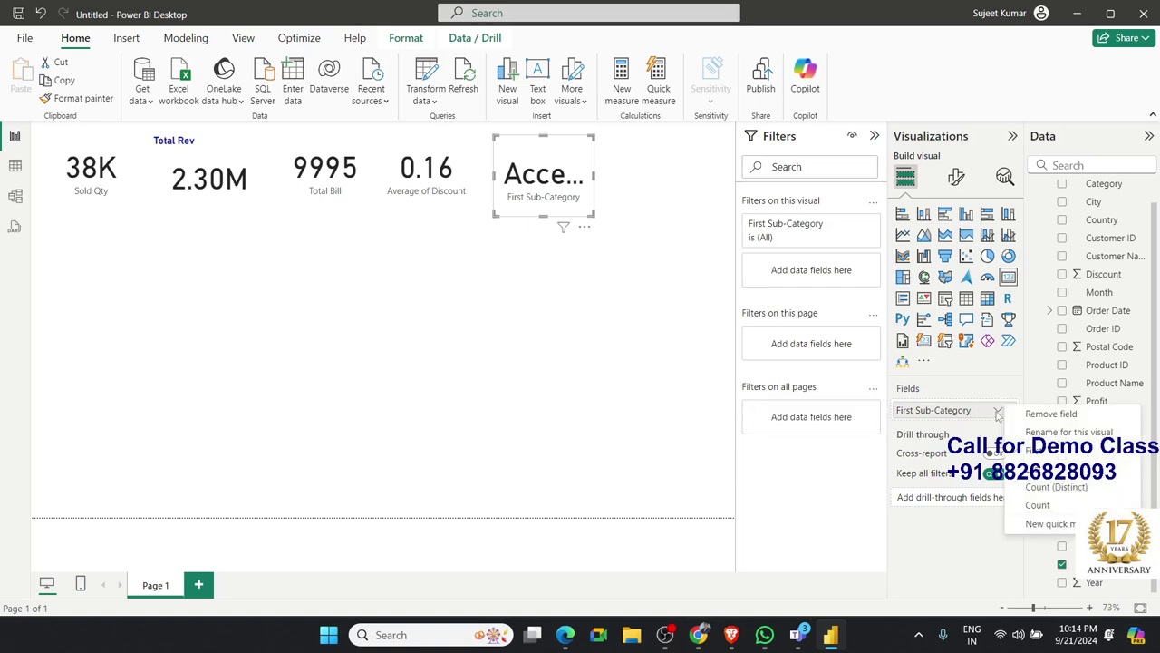
pyautogui.click(1039, 471)
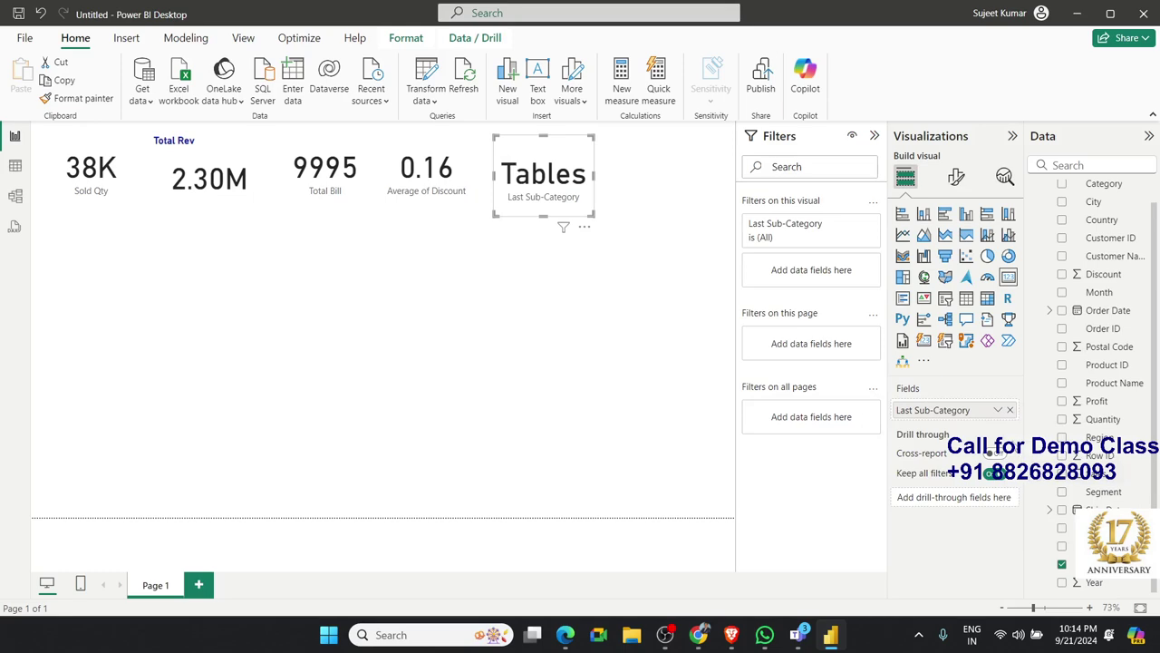
pyautogui.click(997, 410)
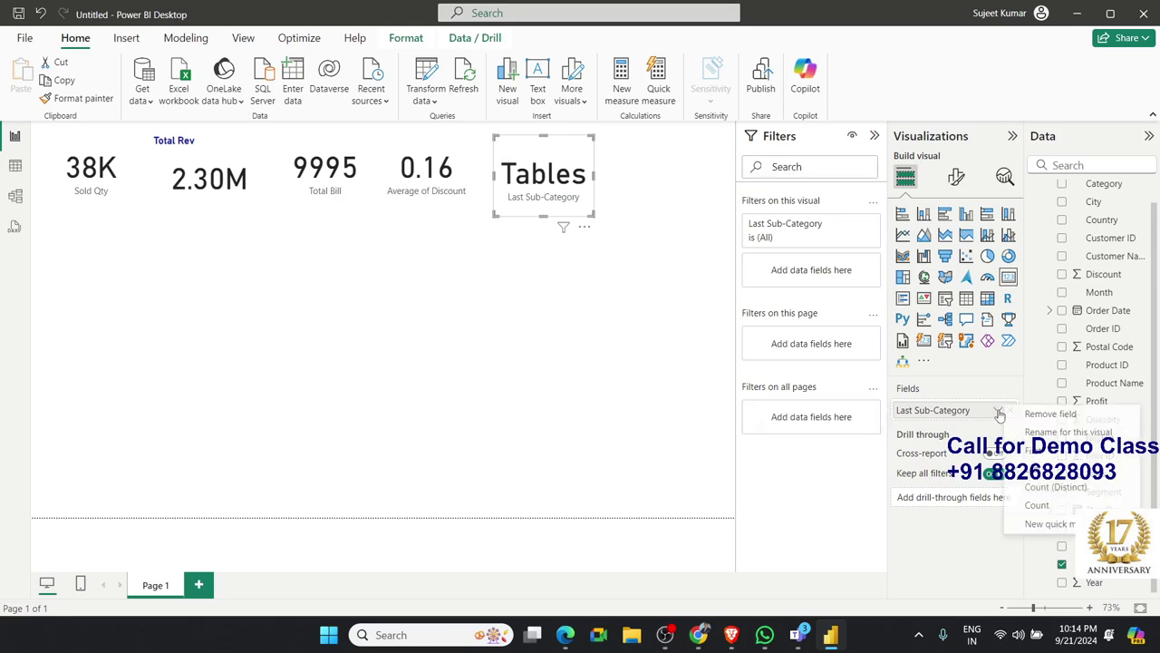
pyautogui.click(1036, 505)
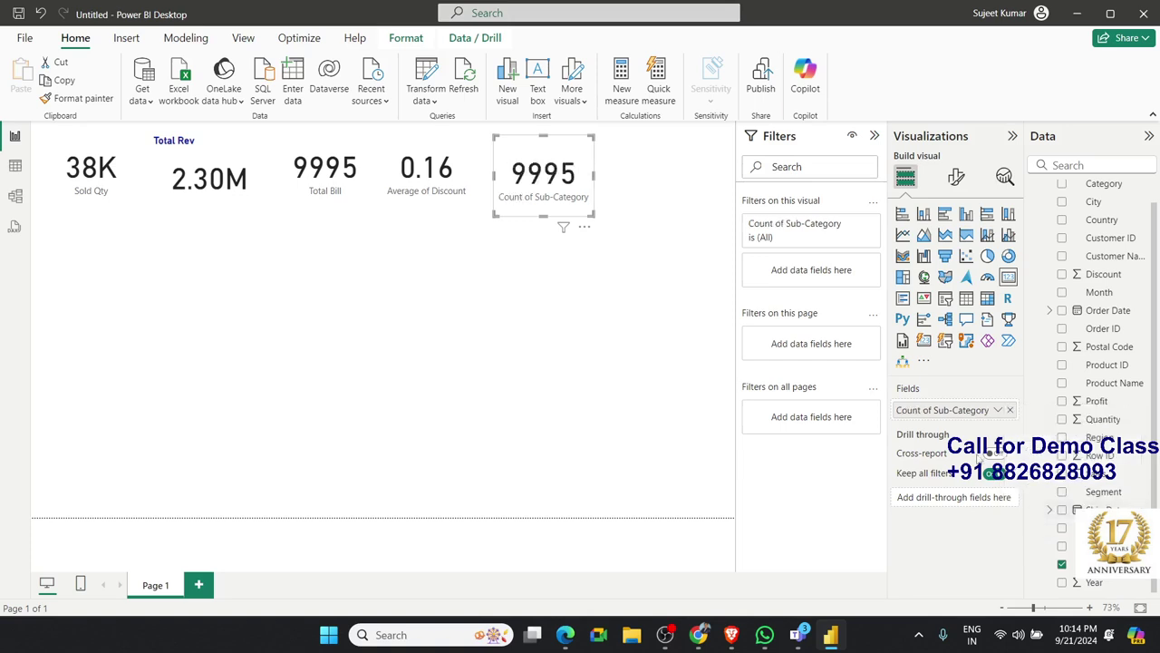
pyautogui.click(997, 410)
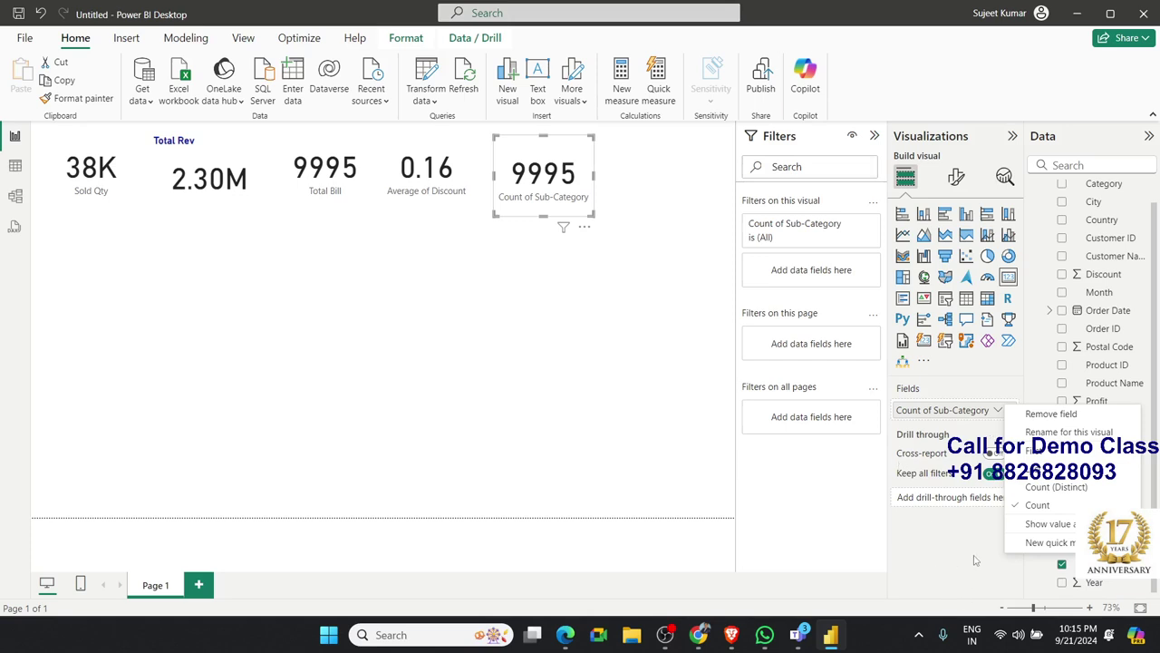
pyautogui.click(1010, 488)
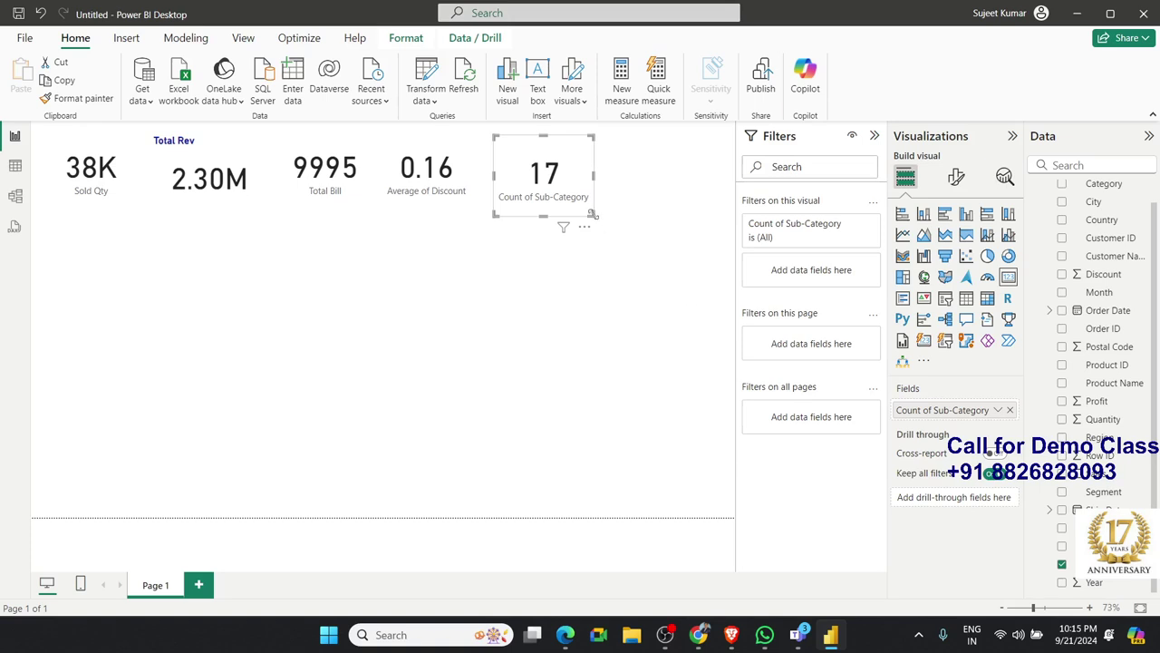
pyautogui.moveTo(592, 213); pyautogui.dragTo(596, 210)
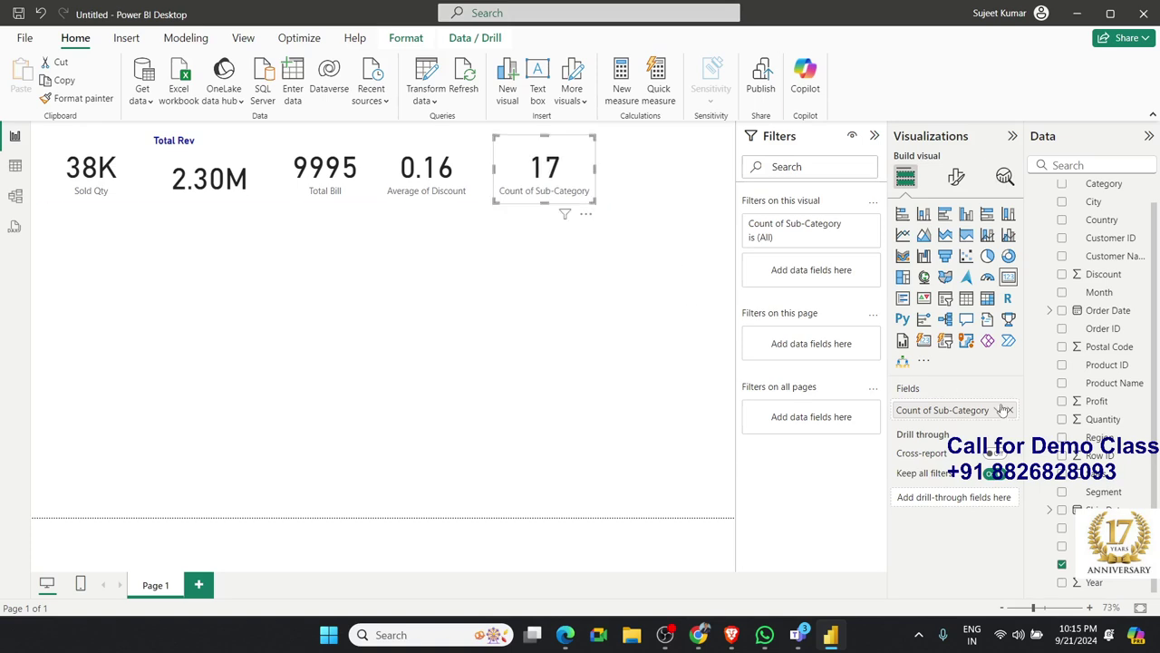
pyautogui.click(999, 411)
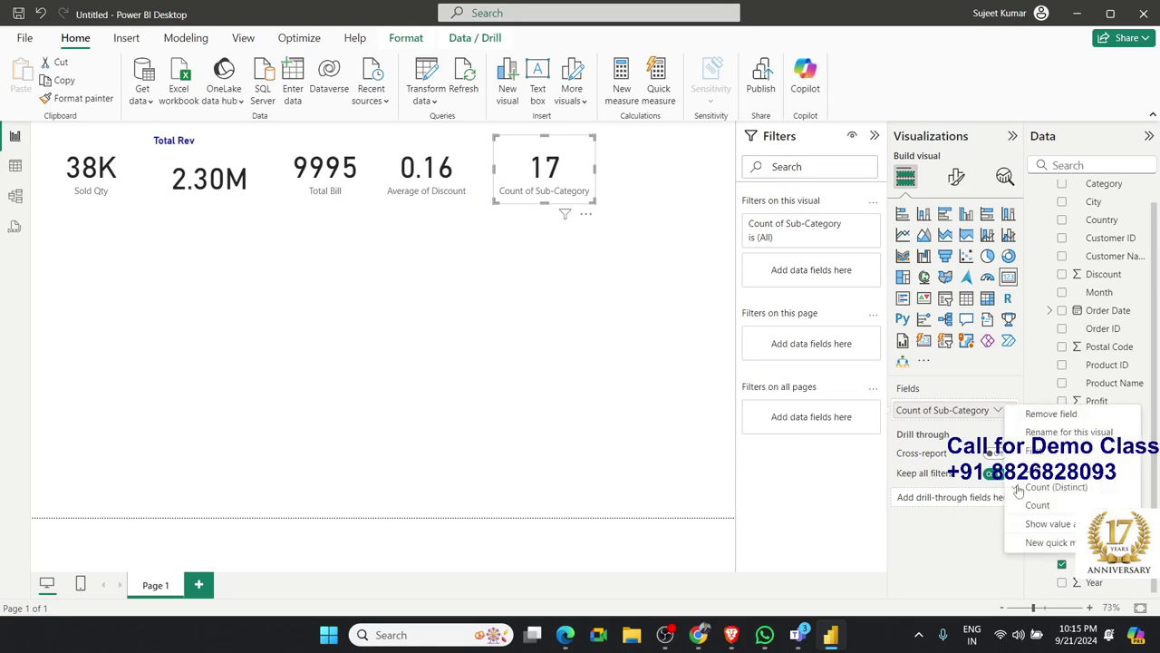
pyautogui.moveTo(1047, 524)
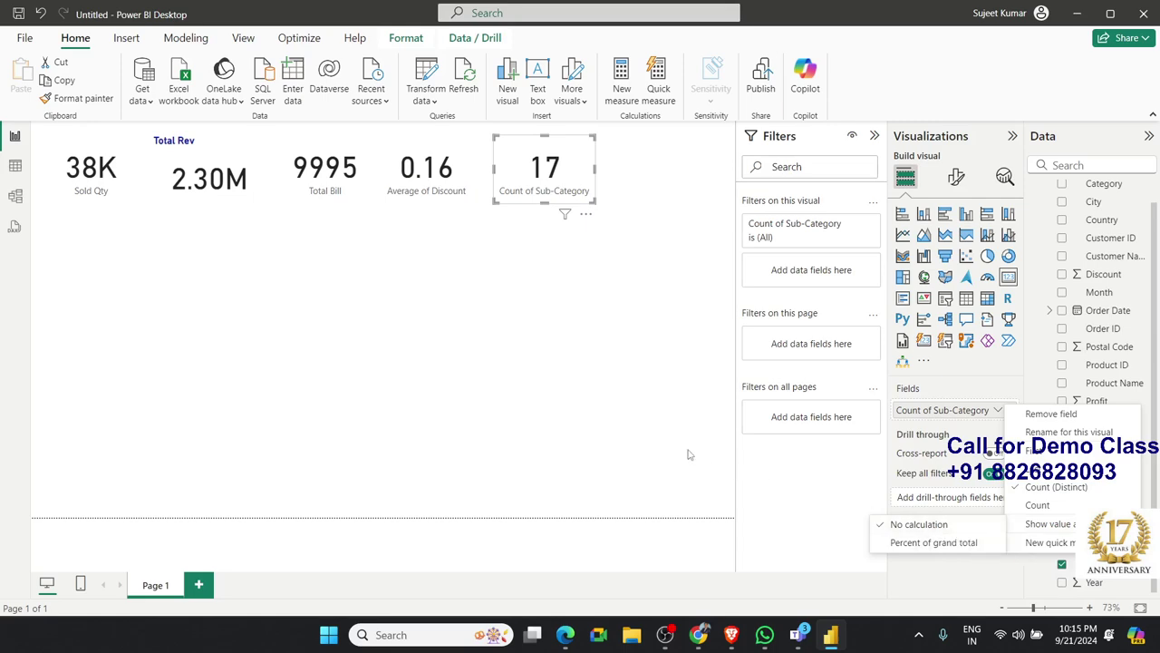
pyautogui.click(522, 290)
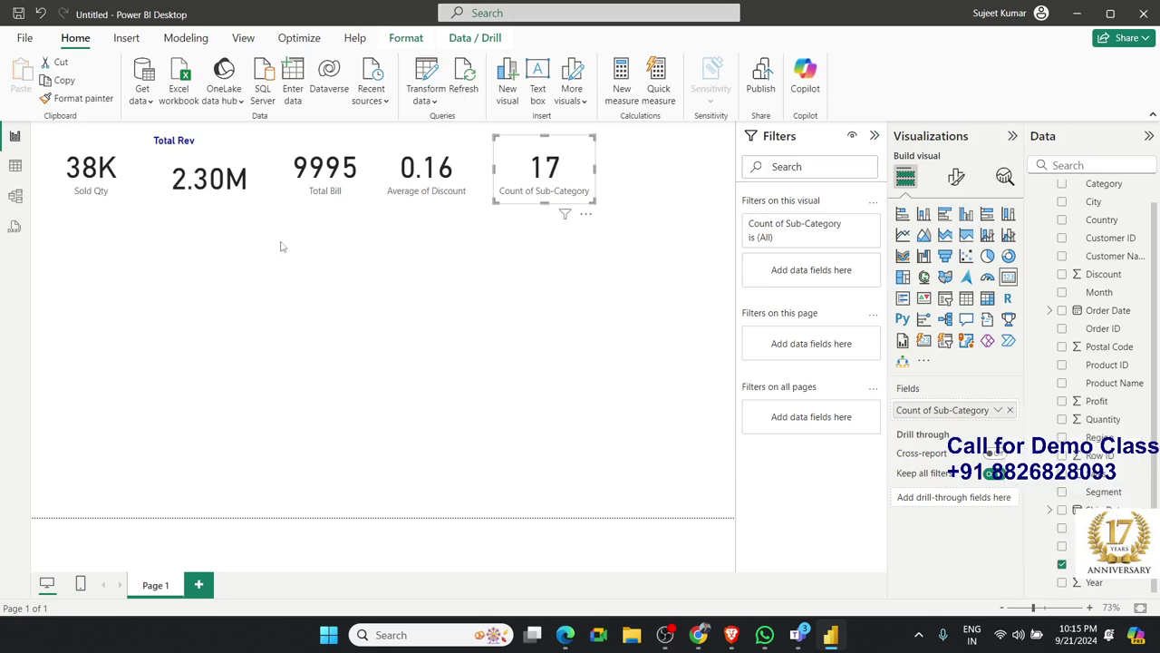
# Keep Sold Qty's Sum aggregation and drag the 38K card below the top row of cards.
pyautogui.click(109, 198)
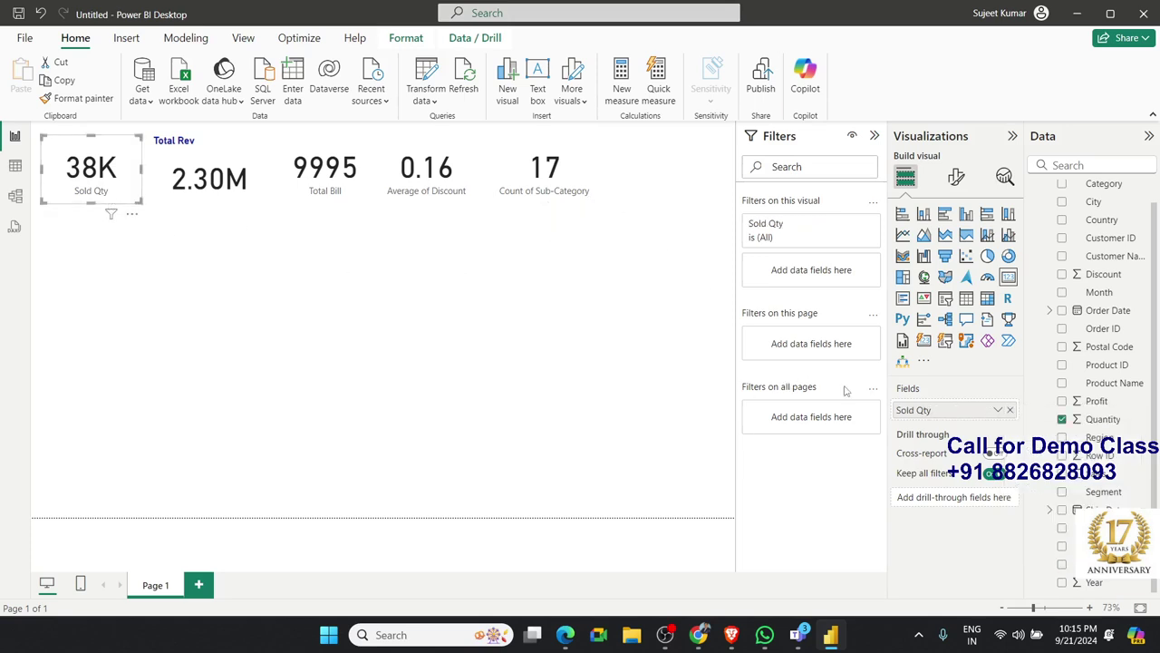
pyautogui.click(998, 410)
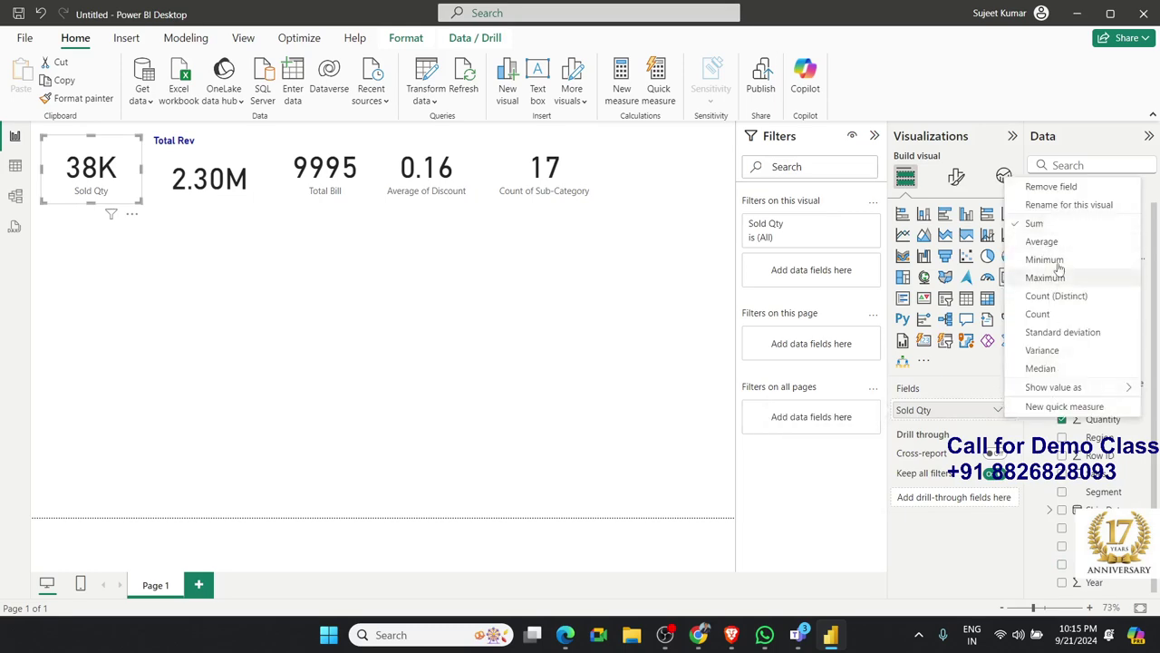
pyautogui.click(451, 278)
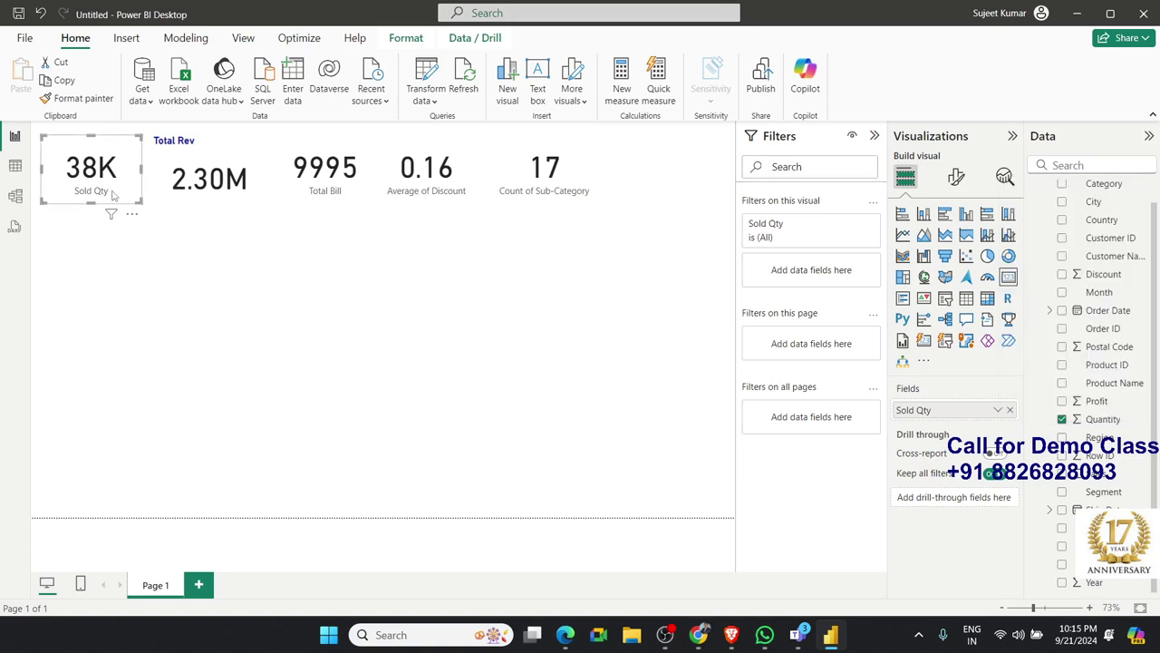
pyautogui.moveTo(114, 194)
pyautogui.mouseDown()
pyautogui.moveTo(265, 320)
pyautogui.moveTo(373, 387)
pyautogui.mouseUp()
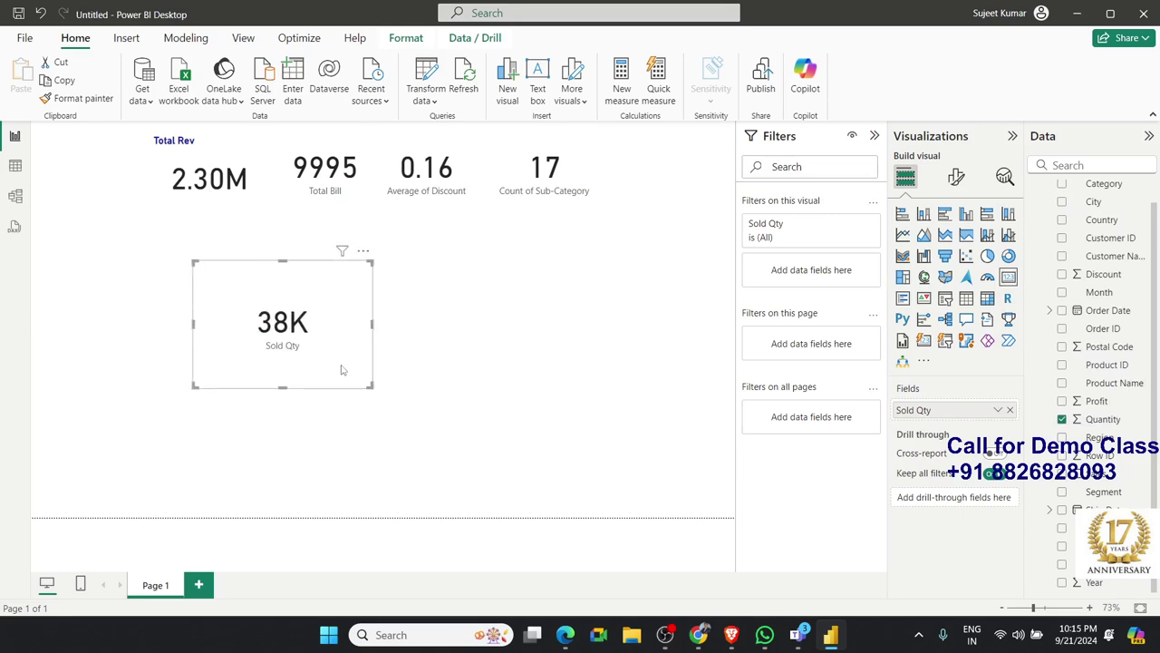
pyautogui.click(966, 184)
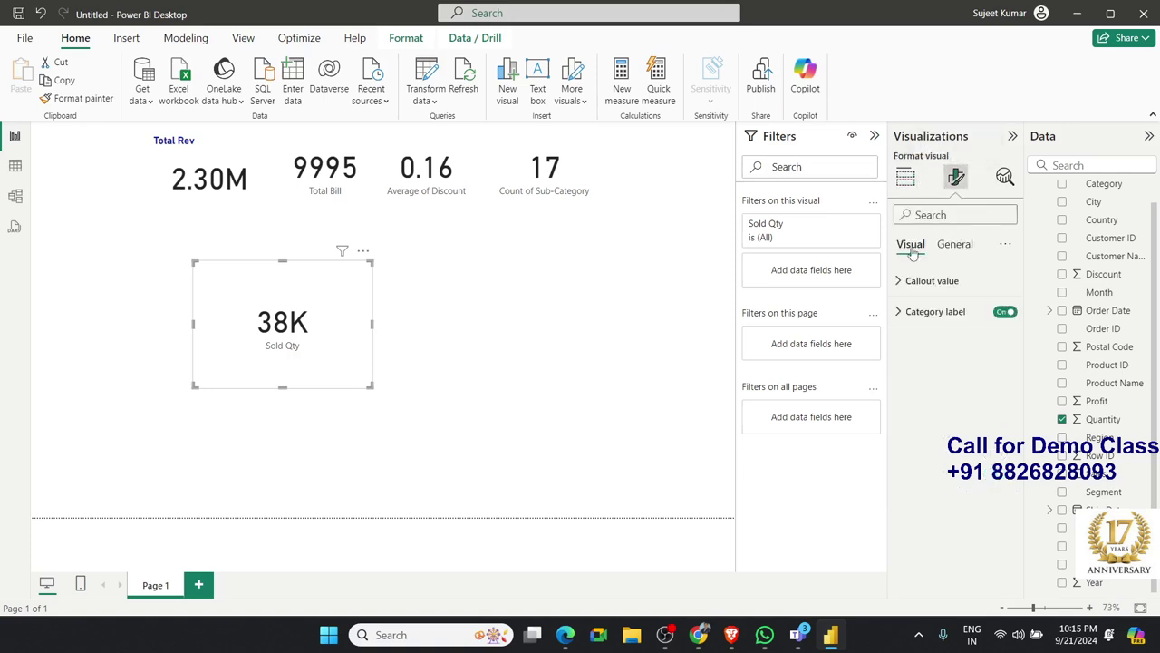
# Shrink the Sold Qty card to 286 by 196 using its corner handle.
pyautogui.click(905, 178)
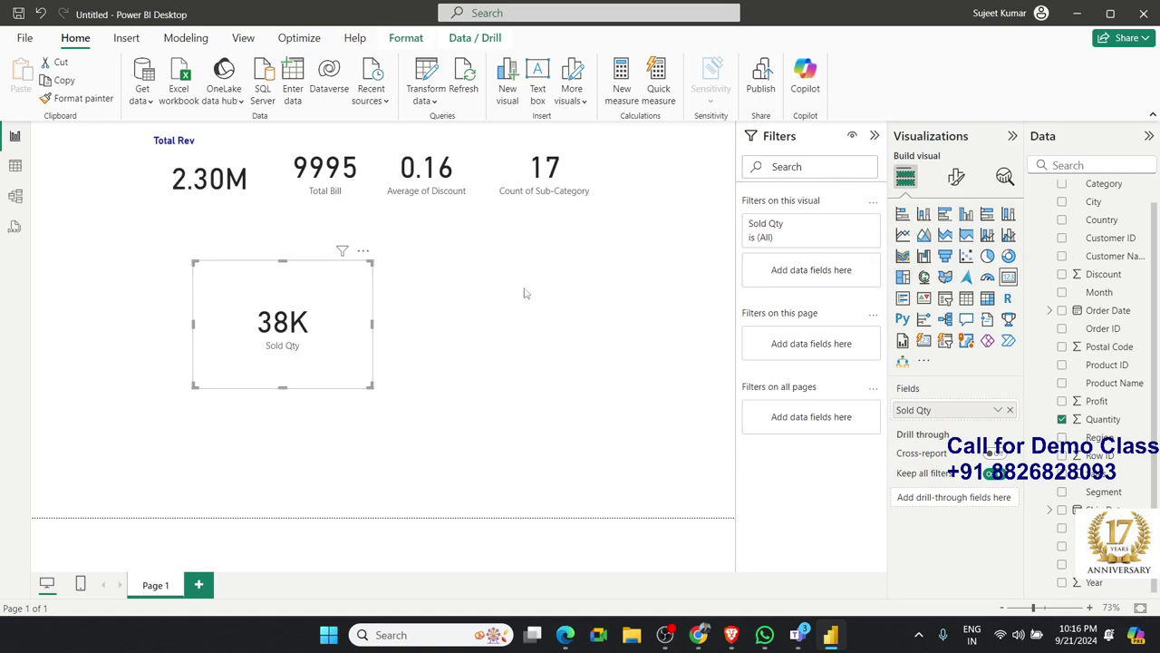
pyautogui.click(957, 177)
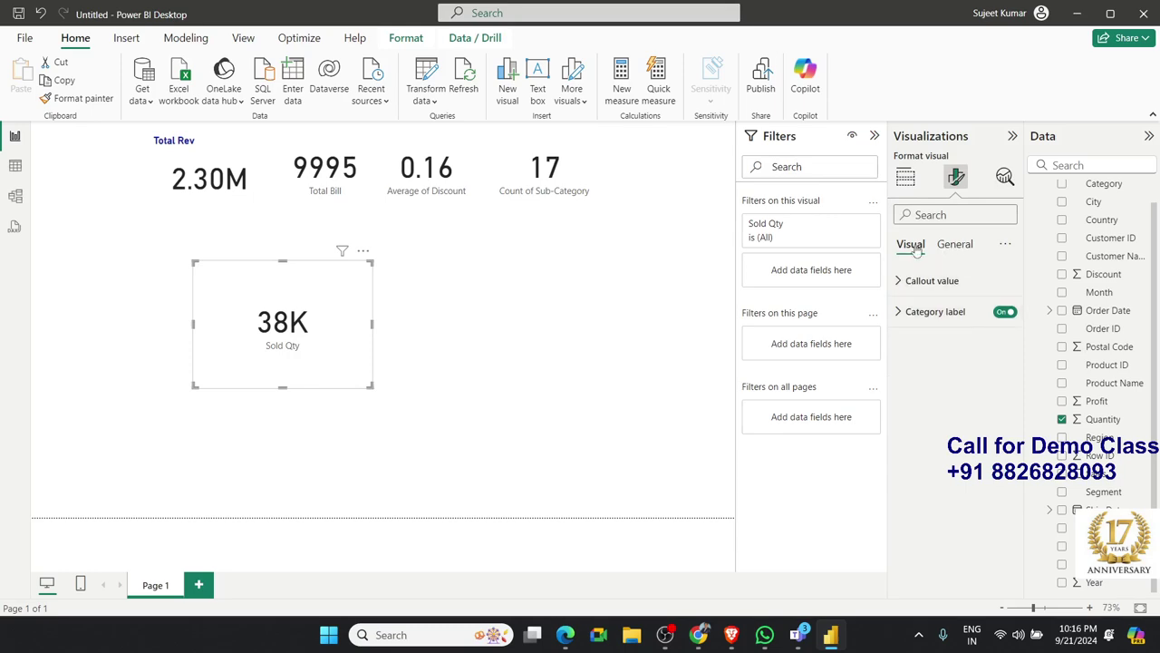
pyautogui.click(961, 246)
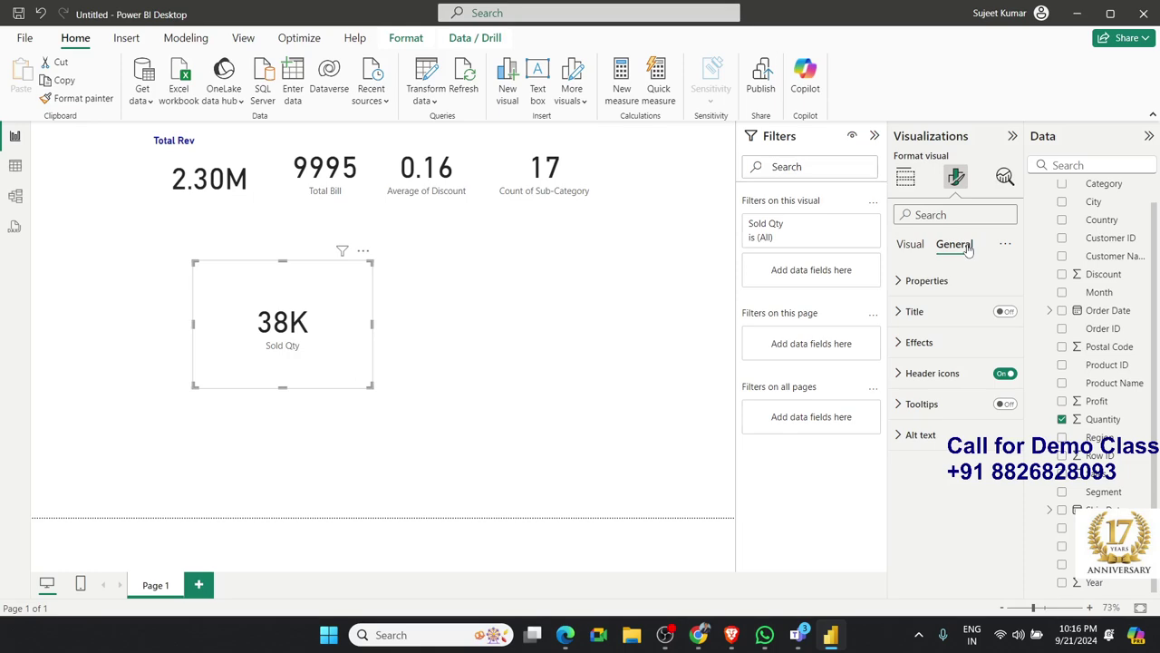
pyautogui.click(938, 281)
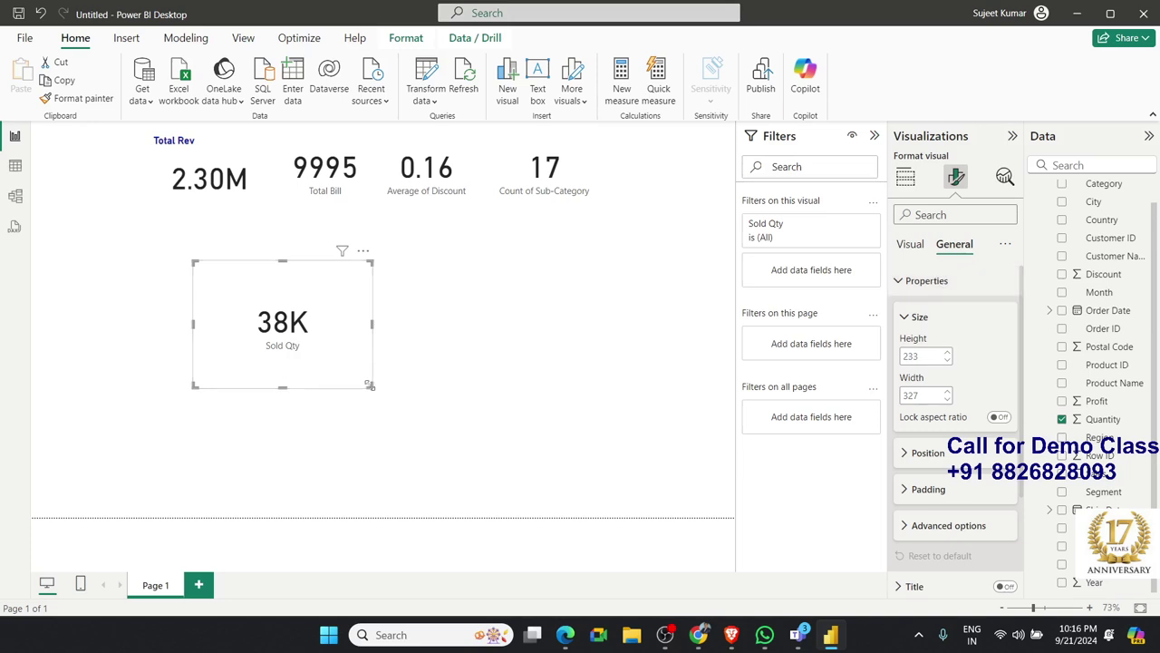
pyautogui.moveTo(369, 384)
pyautogui.mouseDown()
pyautogui.moveTo(337, 353)
pyautogui.moveTo(356, 368)
pyautogui.mouseUp()
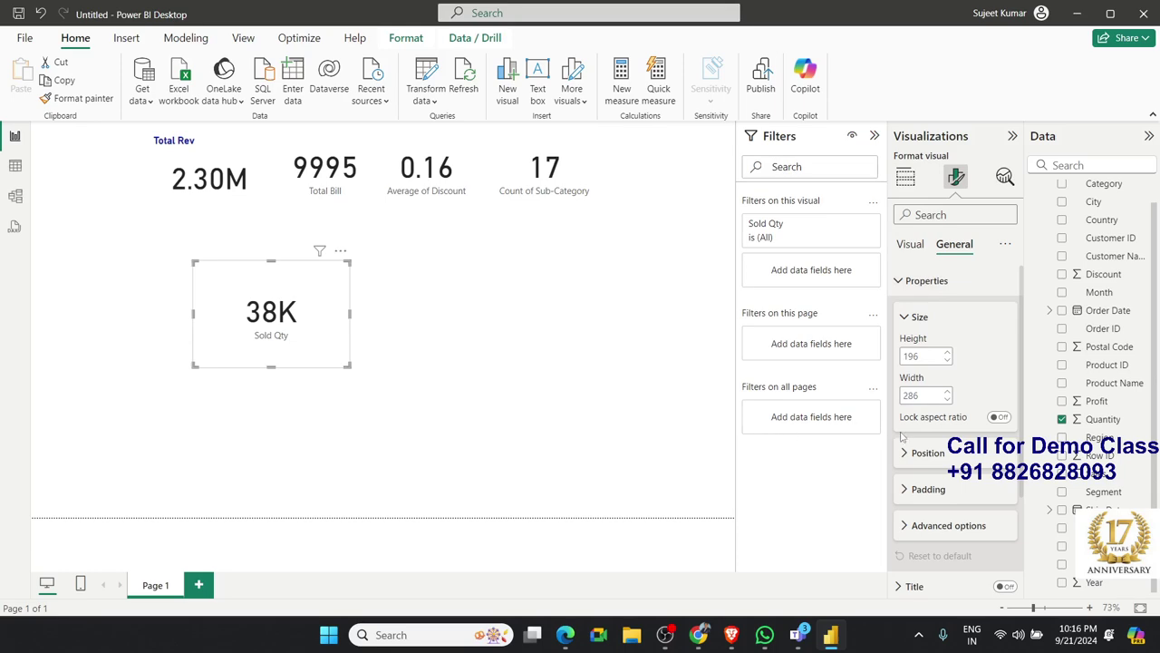
# Nudge the Sold Qty card slightly up and right, just beneath the four cards.
pyautogui.scroll(-3, 903, 438)
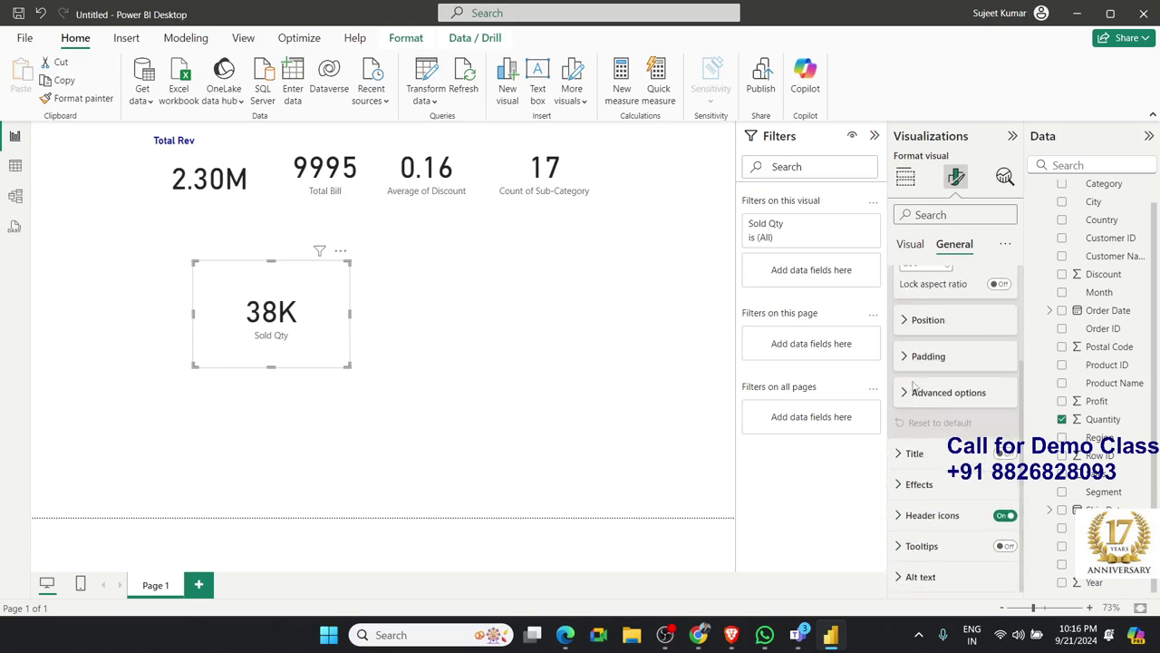
pyautogui.click(905, 327)
pyautogui.click(904, 326)
pyautogui.moveTo(325, 367); pyautogui.dragTo(360, 348)
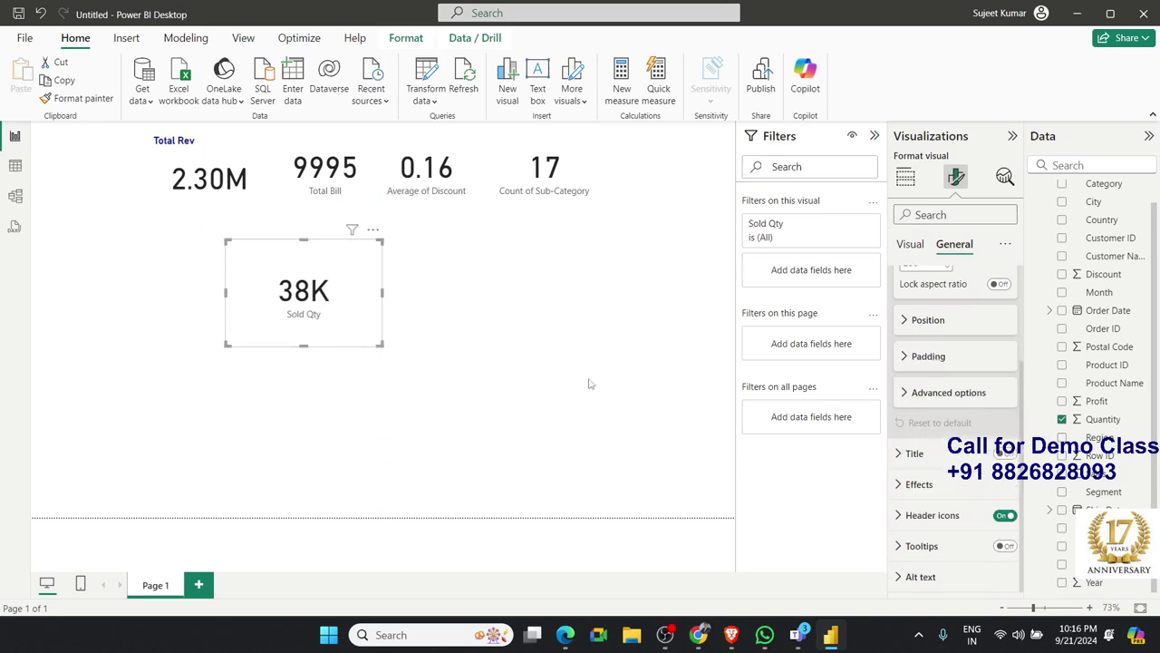
pyautogui.scroll(3, 922, 408)
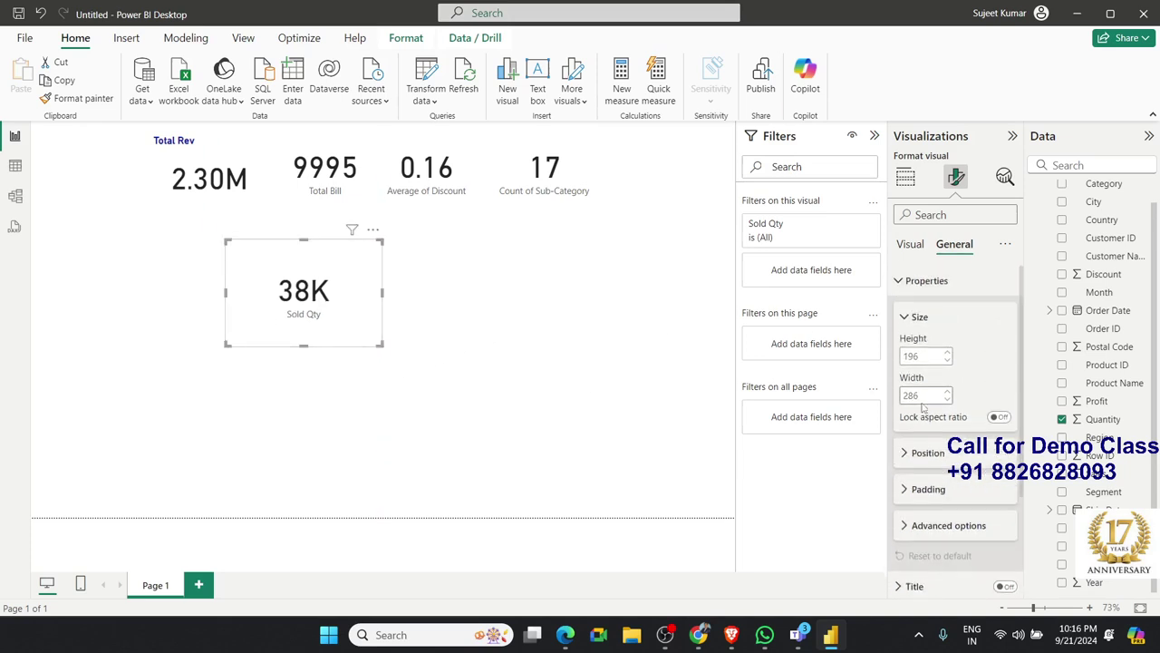
pyautogui.click(905, 319)
pyautogui.click(900, 289)
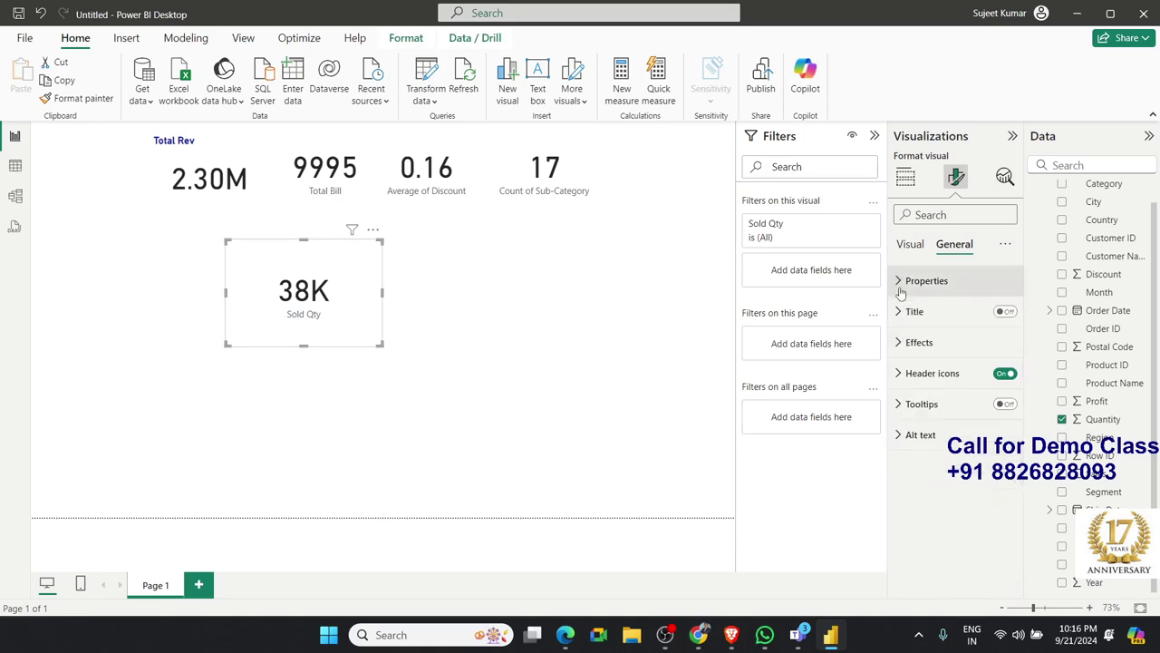
pyautogui.click(914, 313)
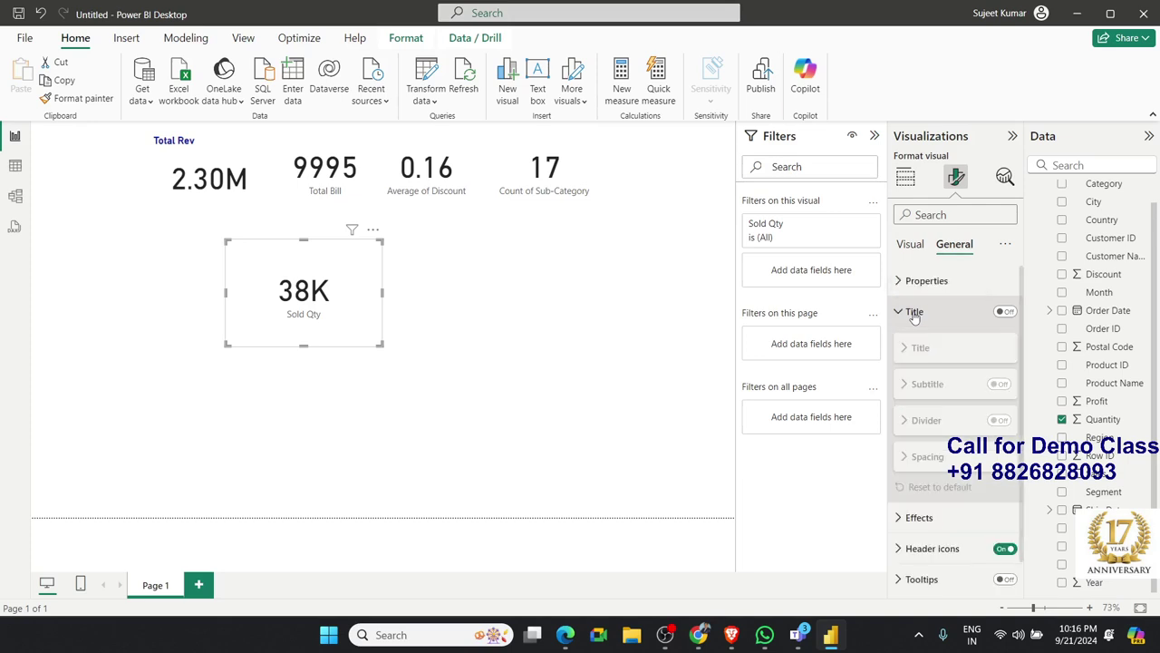
# Title the Sold Qty card 'Total Pices' in bold, centred Heading 6.
pyautogui.click(1006, 312)
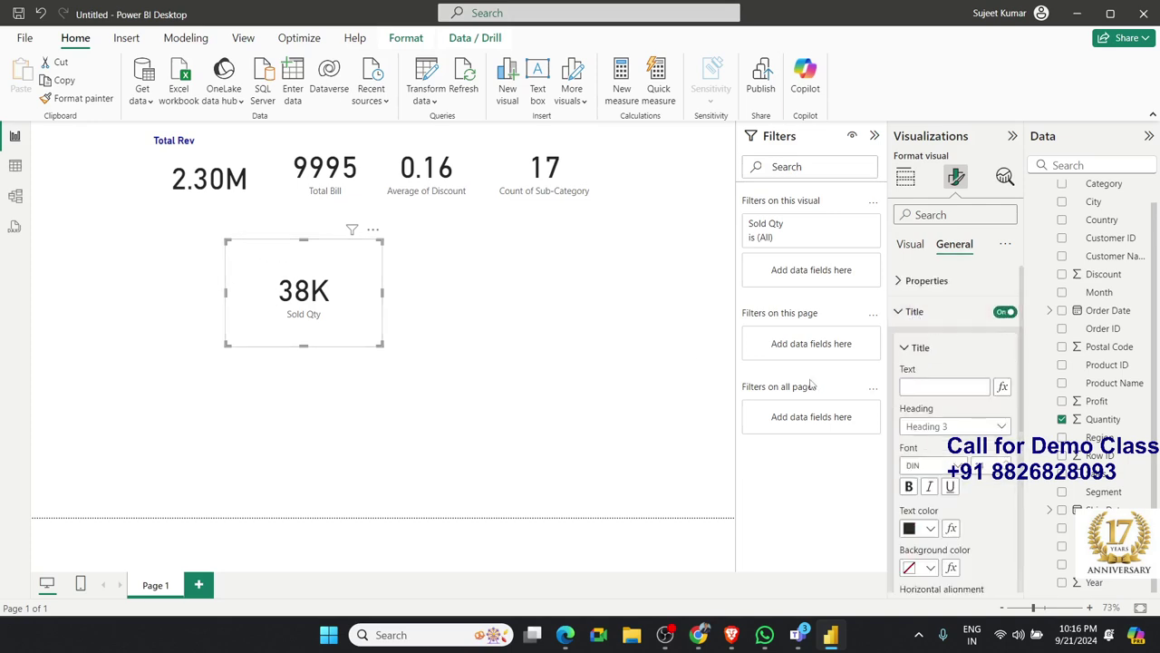
pyautogui.click(942, 388)
pyautogui.write('Total Pices')
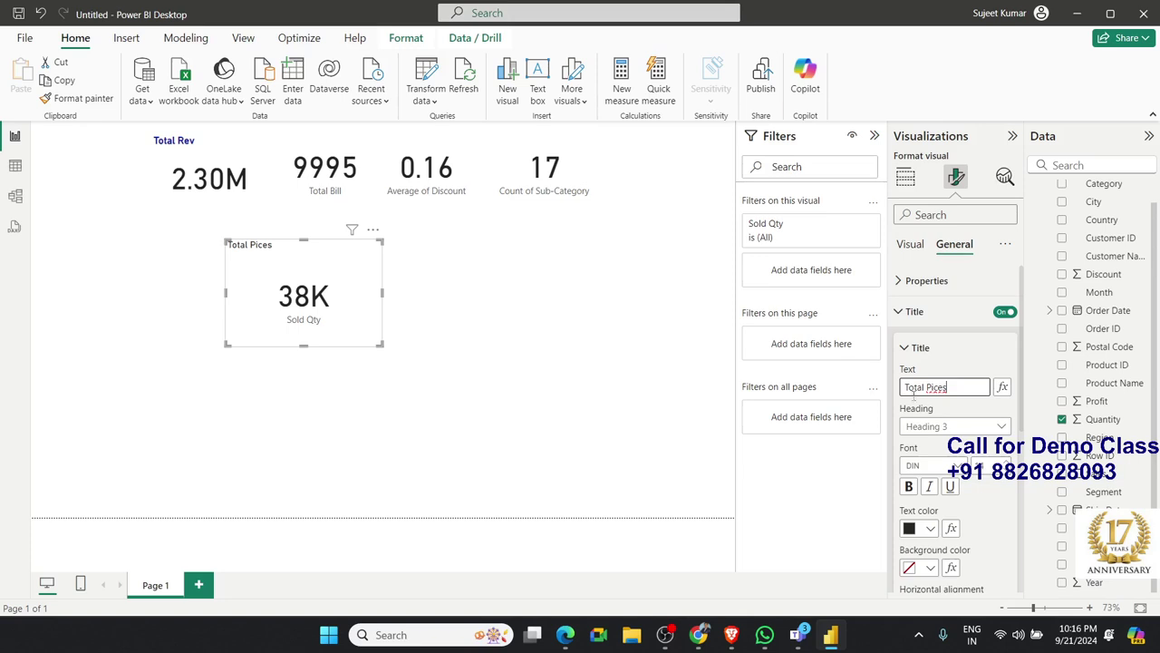
pyautogui.click(939, 432)
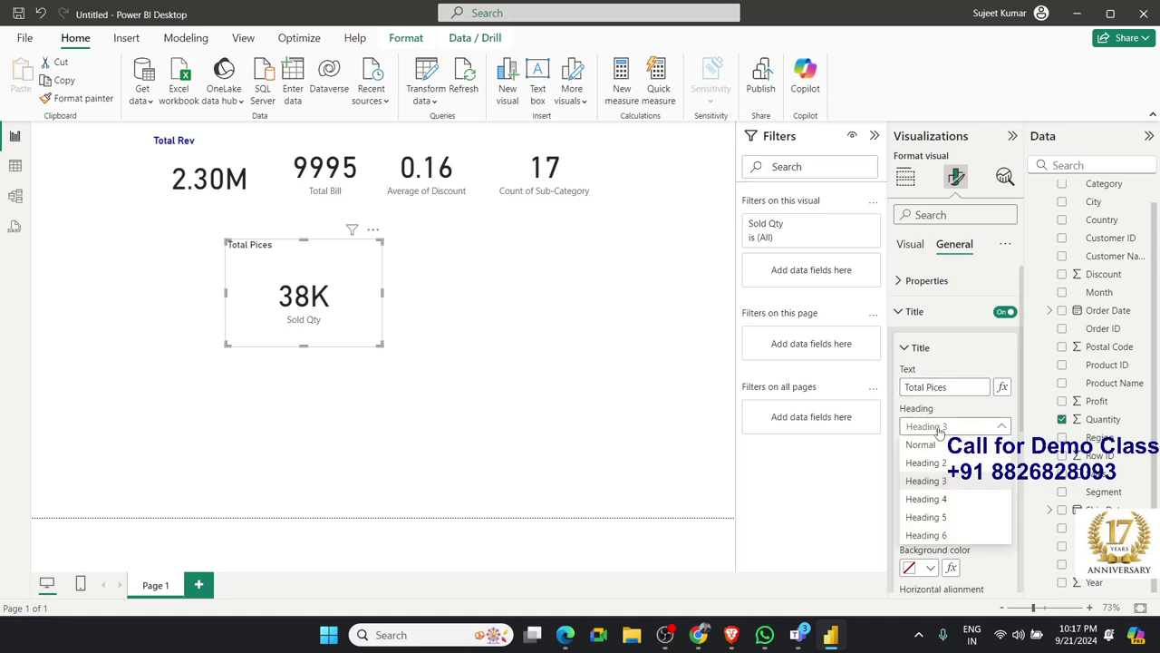
pyautogui.click(941, 447)
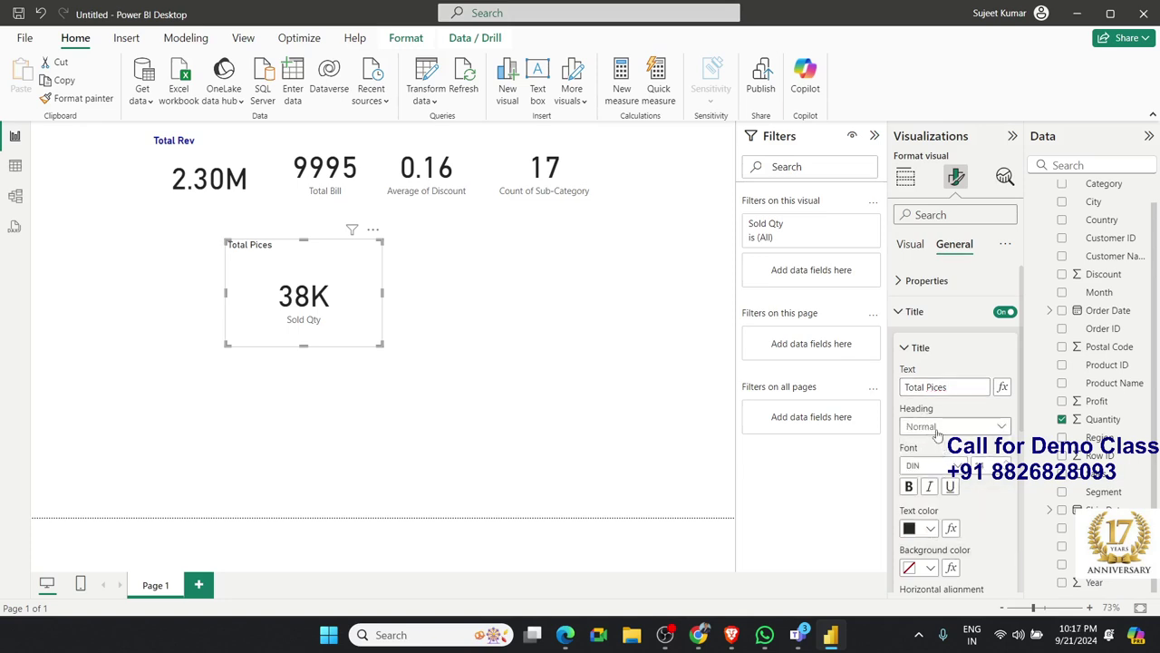
pyautogui.click(937, 427)
pyautogui.click(944, 537)
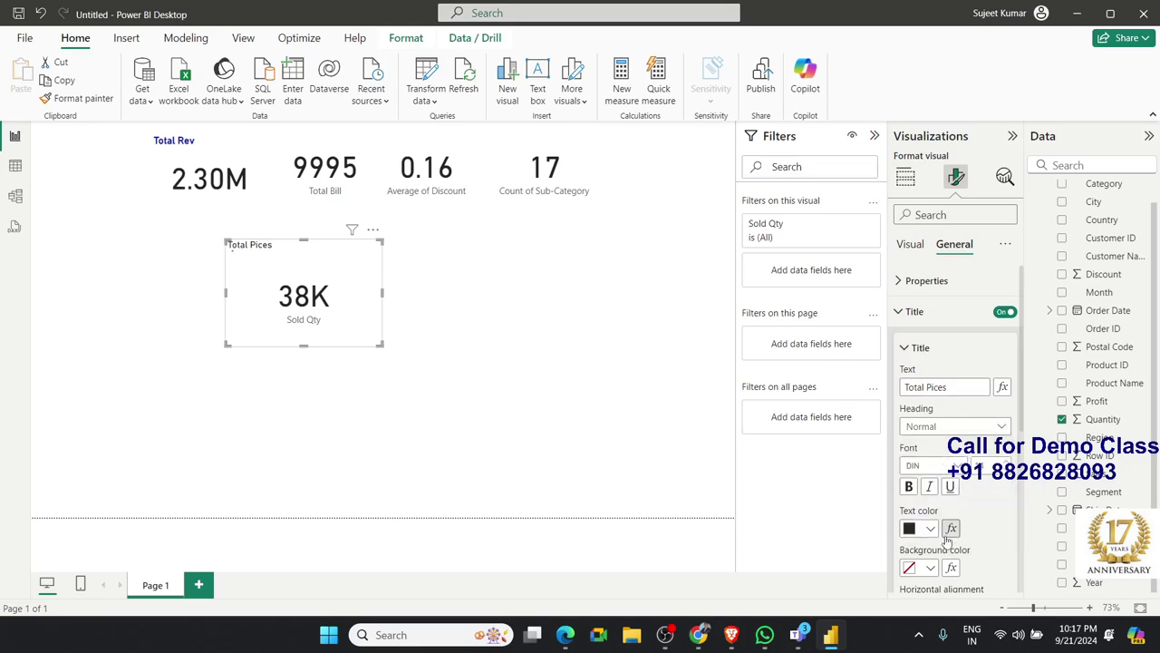
pyautogui.click(909, 487)
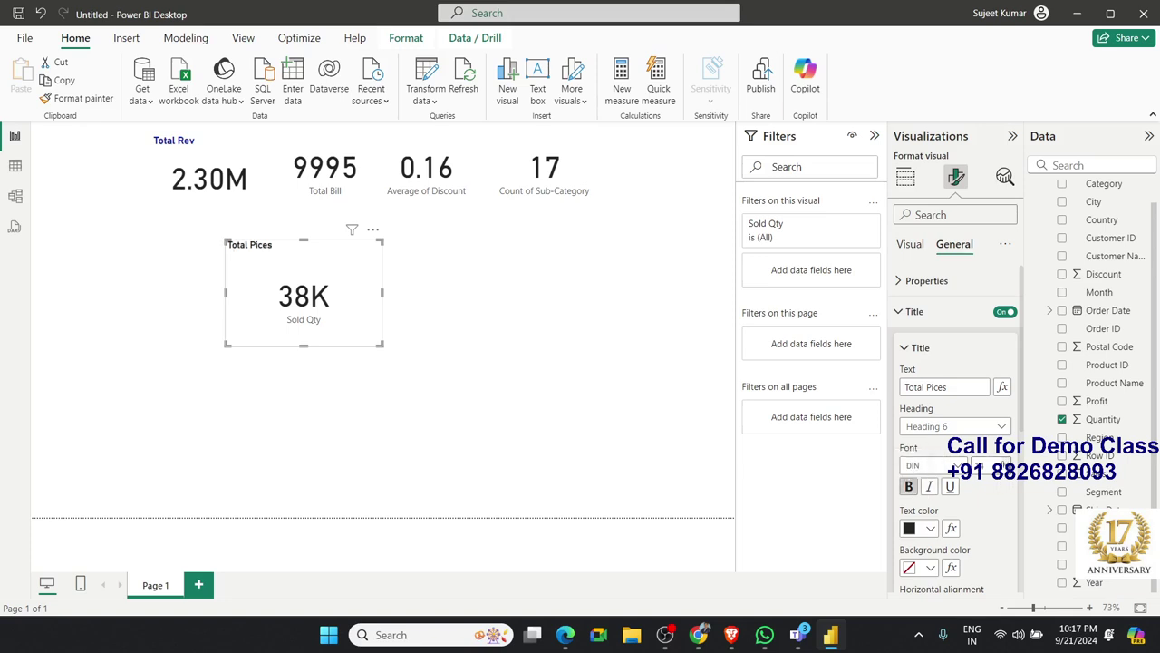
pyautogui.scroll(-2, 921, 530)
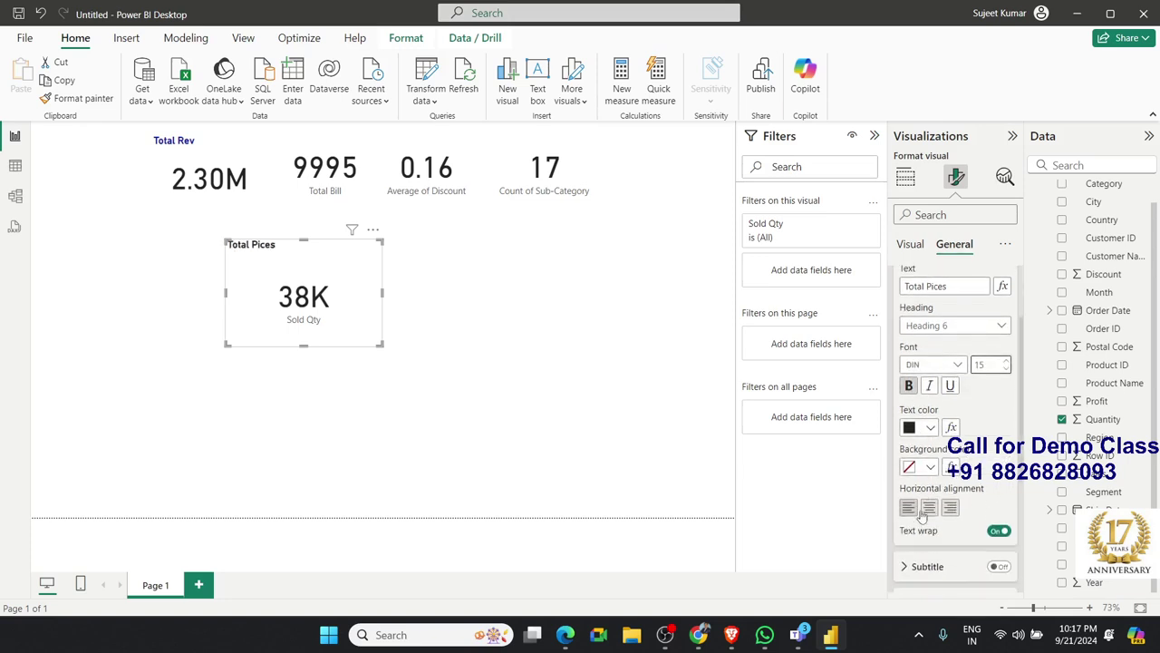
pyautogui.click(928, 508)
pyautogui.scroll(-2, 926, 519)
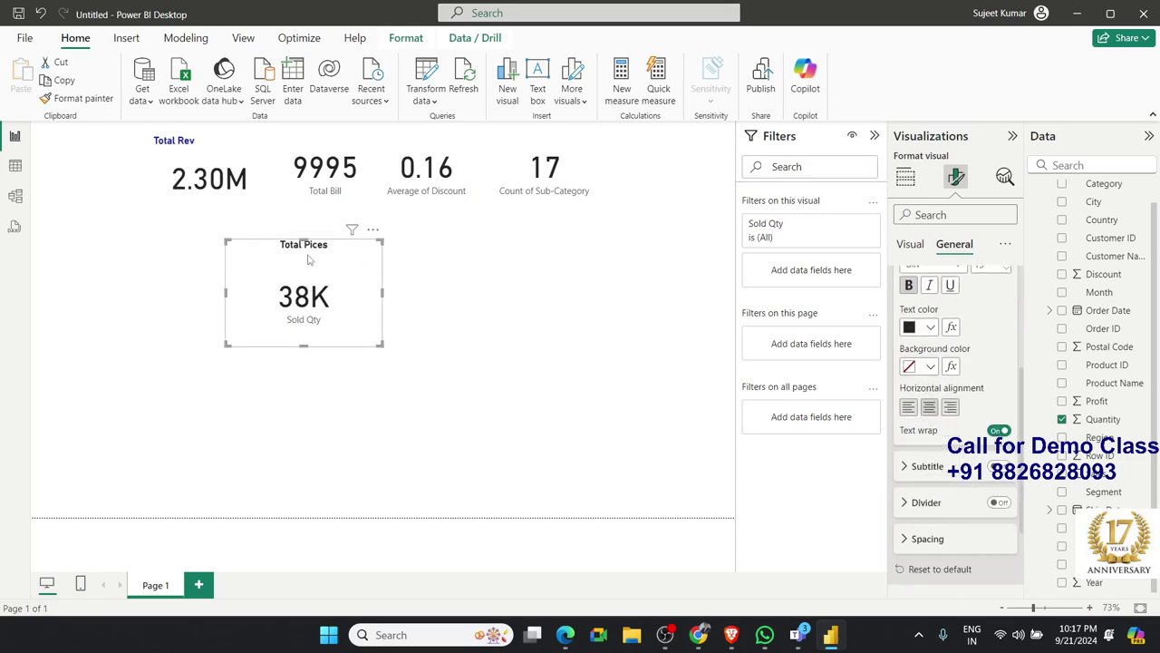
# Add an 'in Box' subtitle to the card with centre horizontal alignment.
pyautogui.click(999, 466)
pyautogui.click(904, 466)
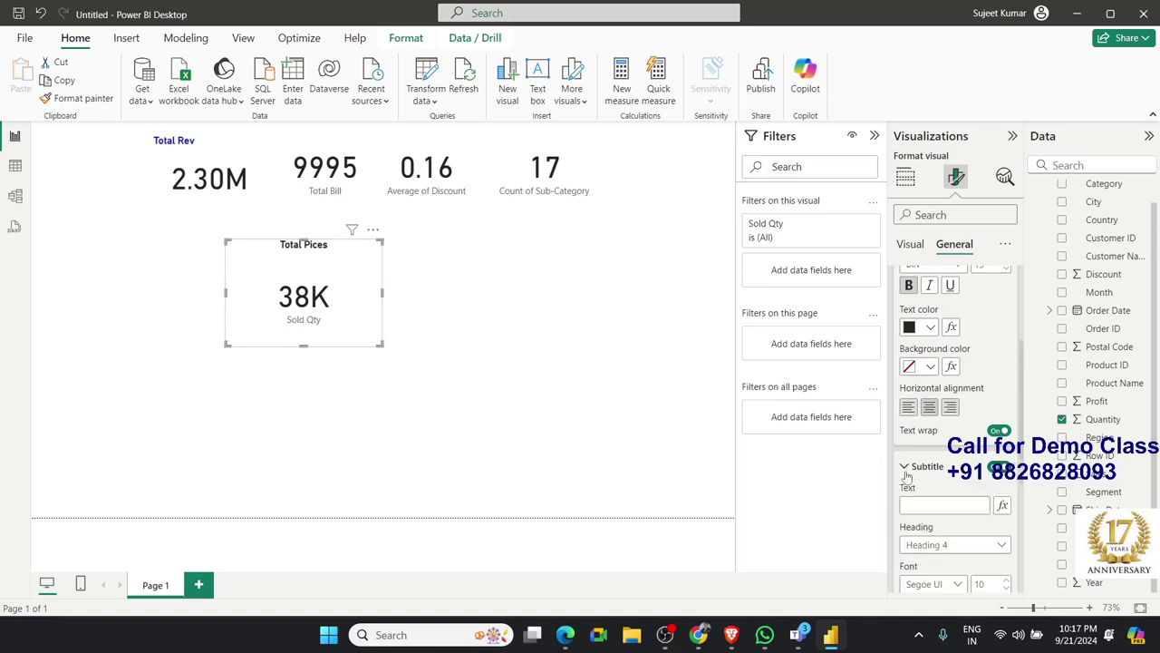
pyautogui.click(925, 503)
pyautogui.write('in Box')
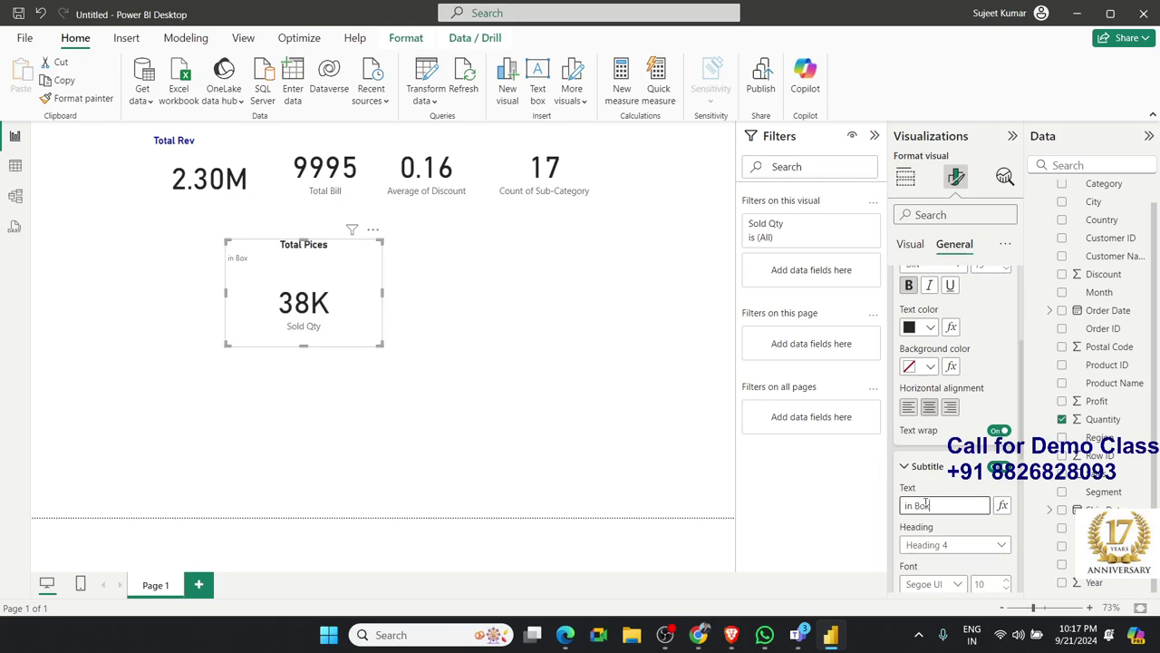
pyautogui.scroll(-3, 926, 503)
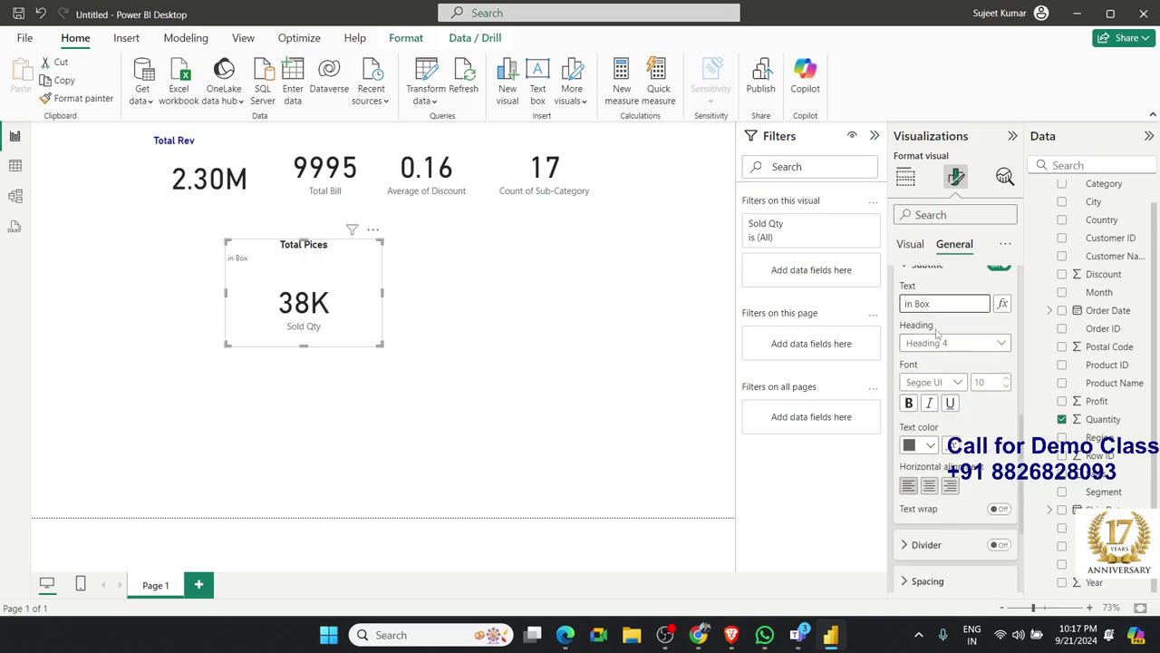
pyautogui.click(929, 487)
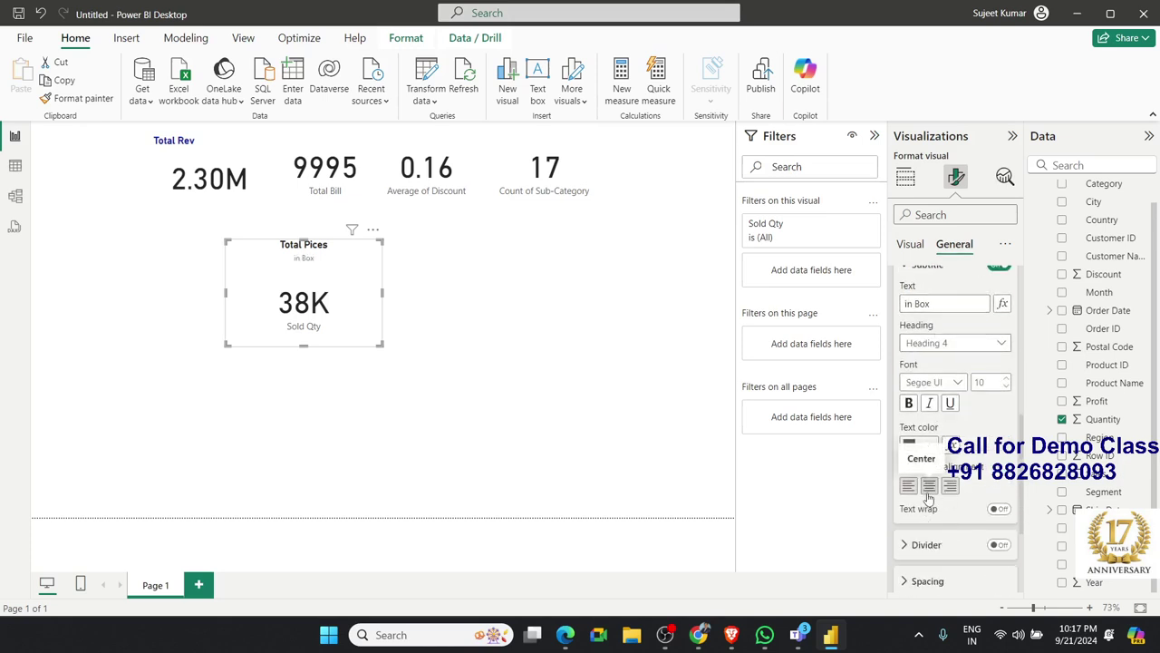
pyautogui.scroll(2, 929, 486)
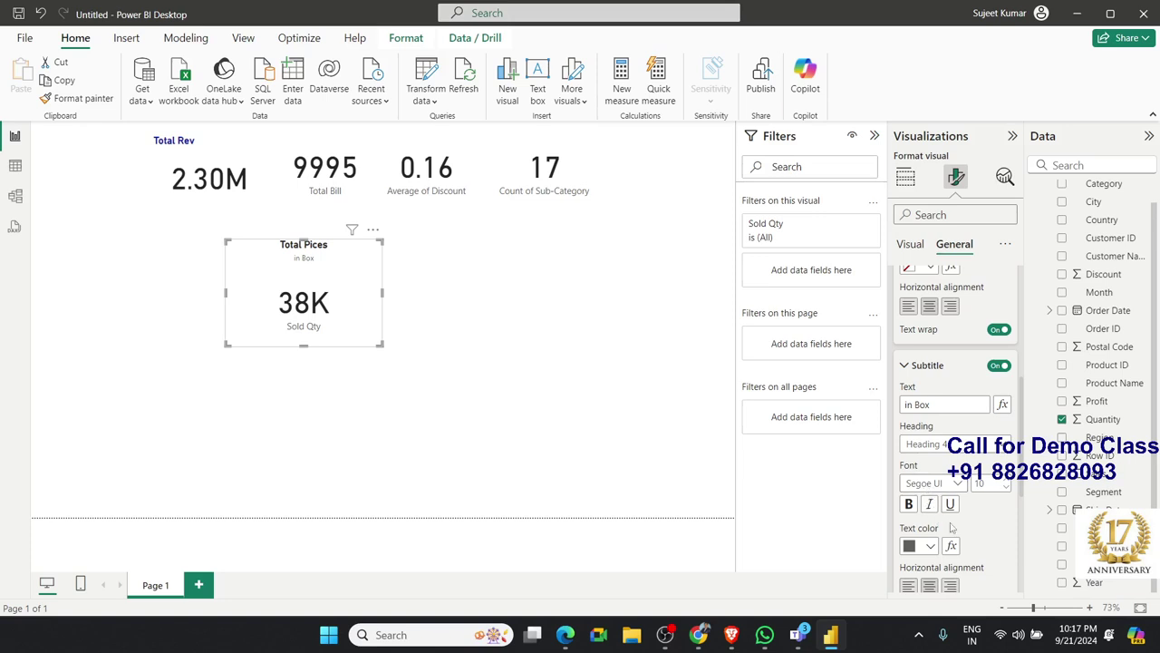
pyautogui.scroll(-4, 983, 529)
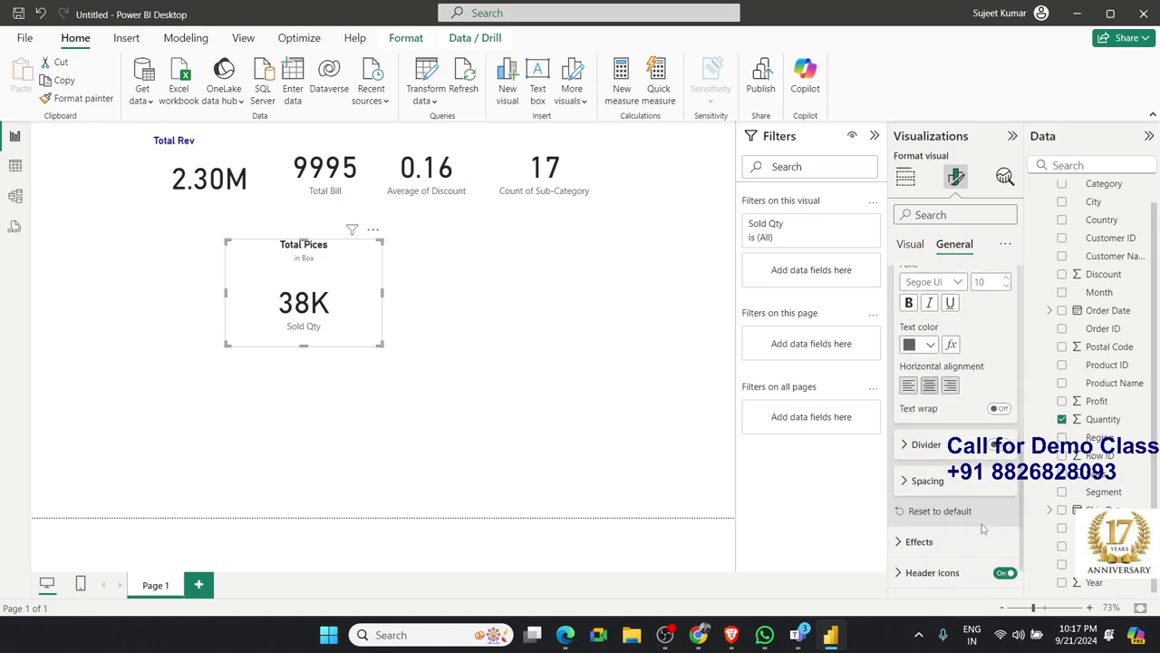
# Turn on the title divider and set its width to 2 px.
pyautogui.click(1000, 444)
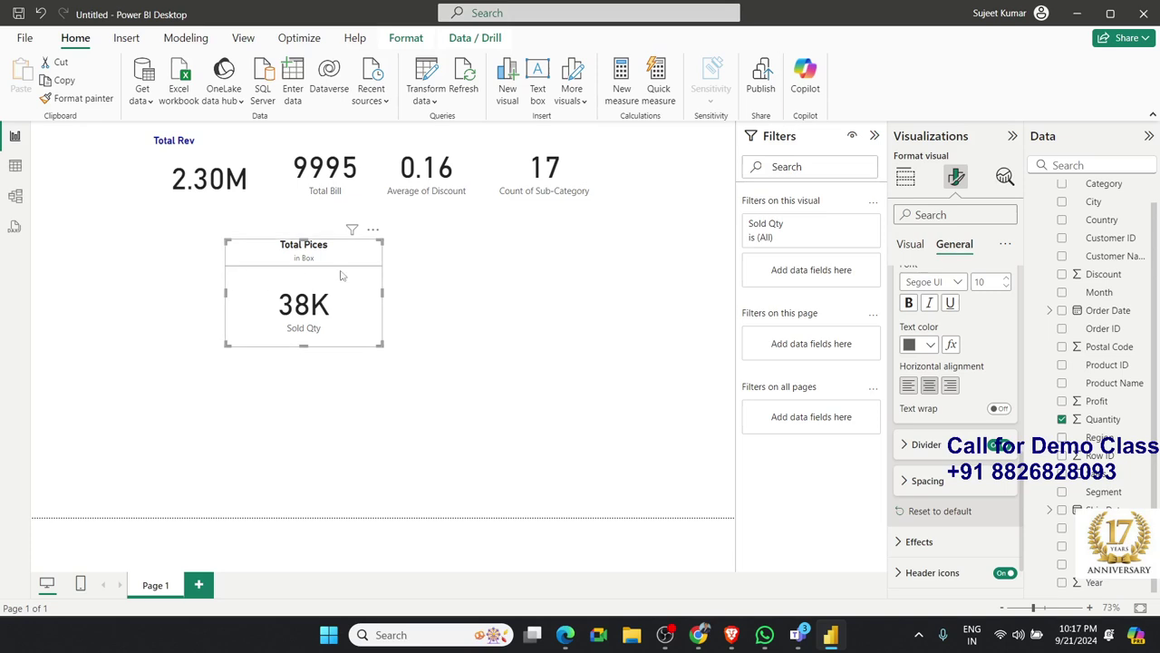
pyautogui.click(916, 453)
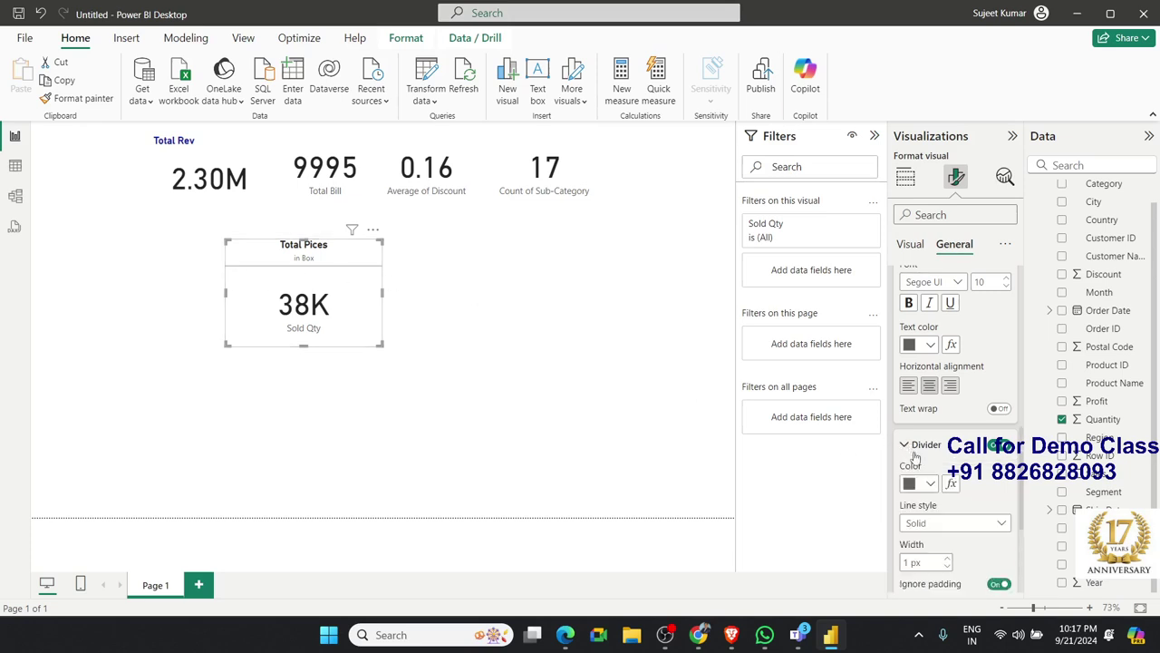
pyautogui.scroll(-2, 967, 498)
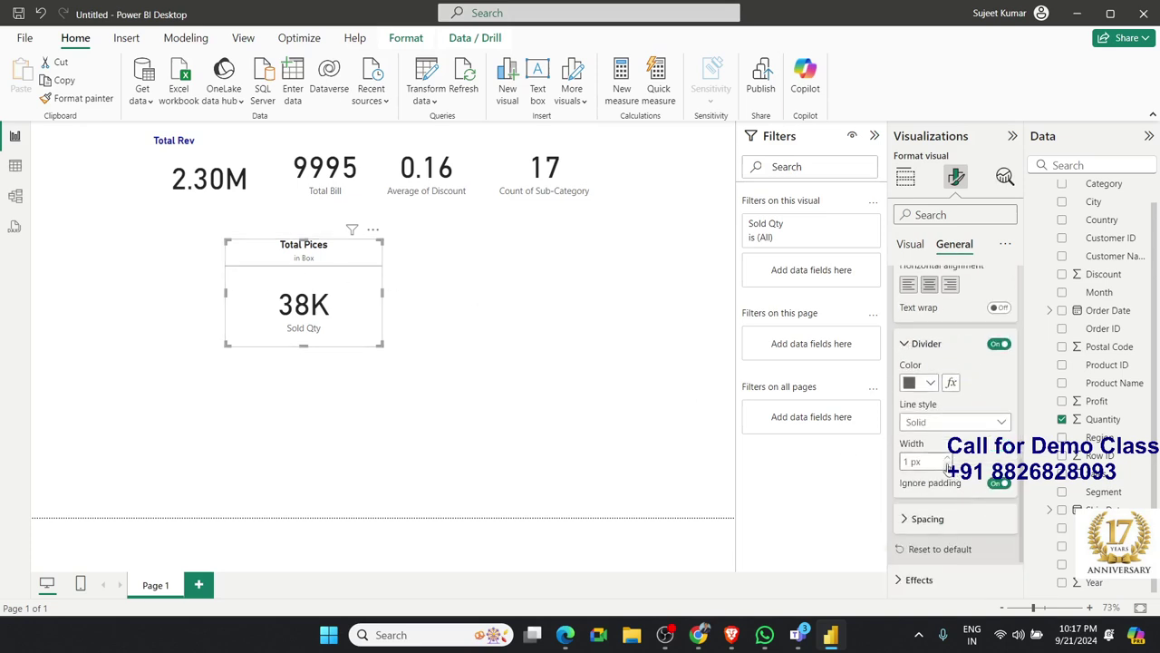
pyautogui.click(947, 457)
pyautogui.scroll(-2, 959, 517)
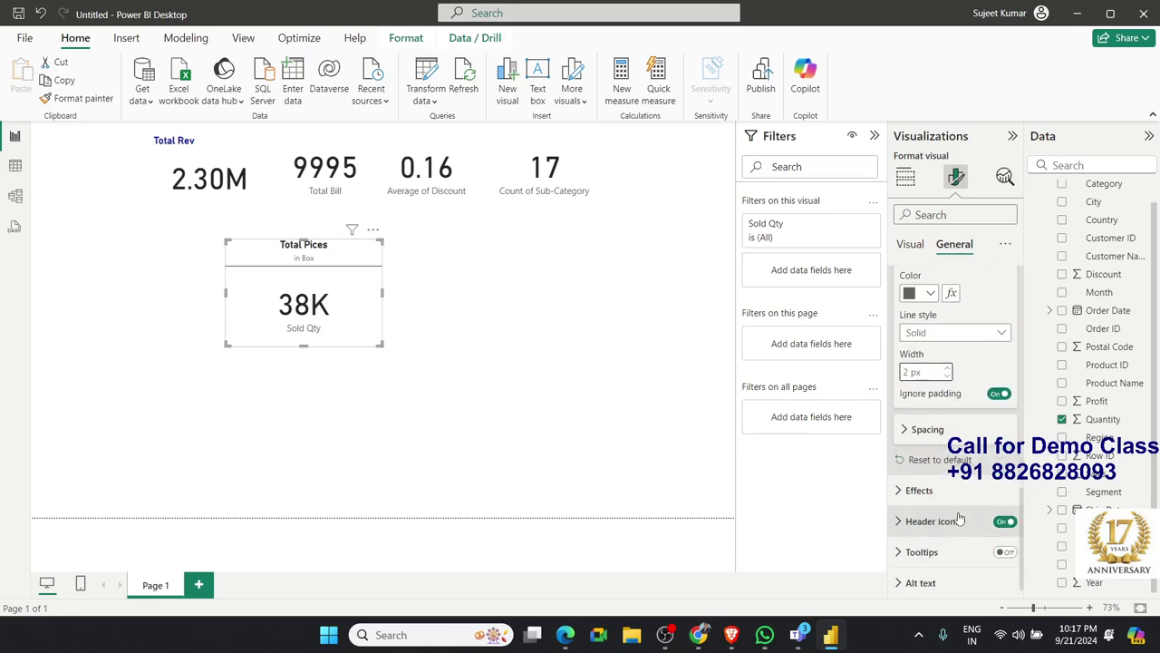
pyautogui.click(900, 485)
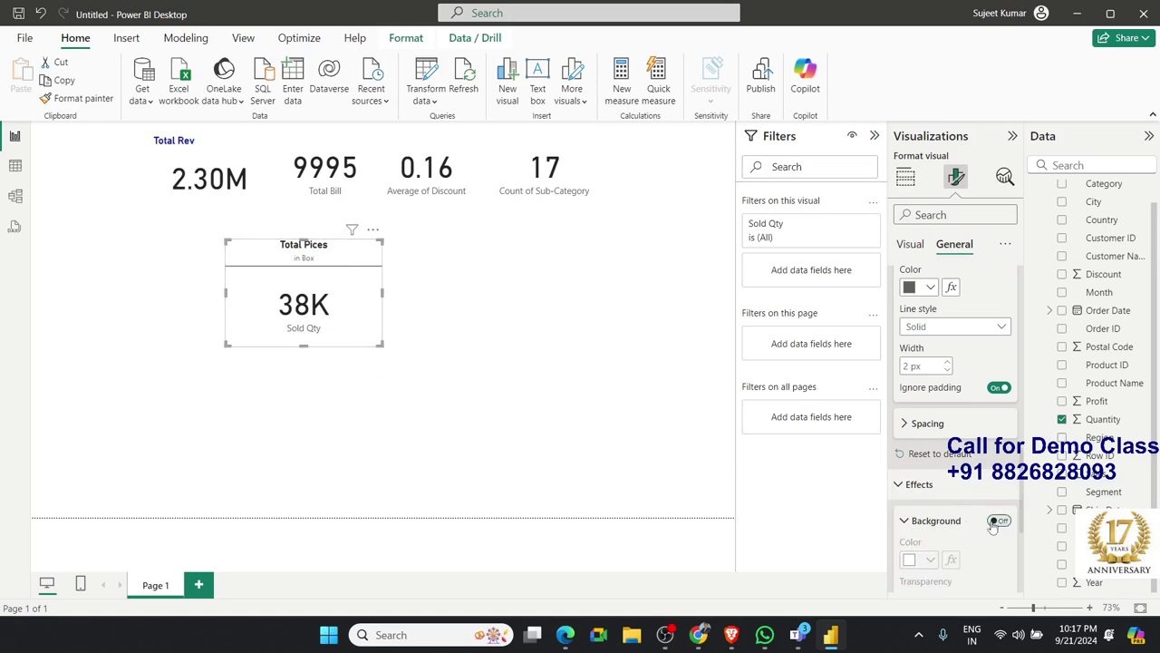
# Set the card's background colour to light salmon at 52% transparency.
pyautogui.scroll(-2, 952, 524)
pyautogui.scroll(-2, 952, 524)
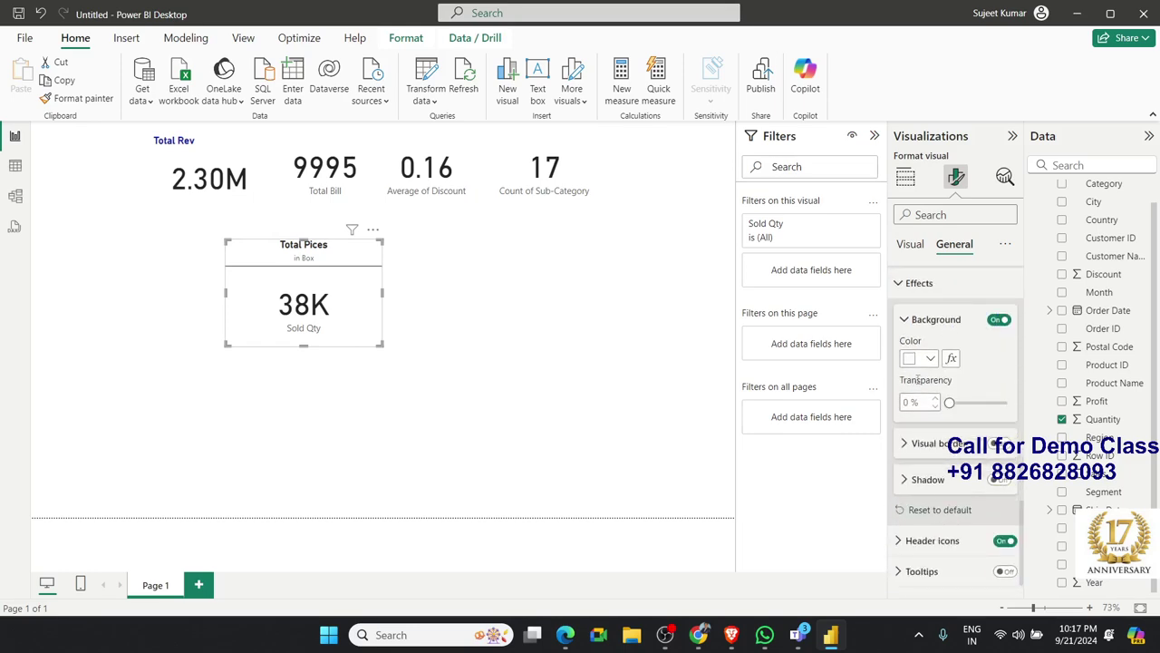
pyautogui.click(929, 358)
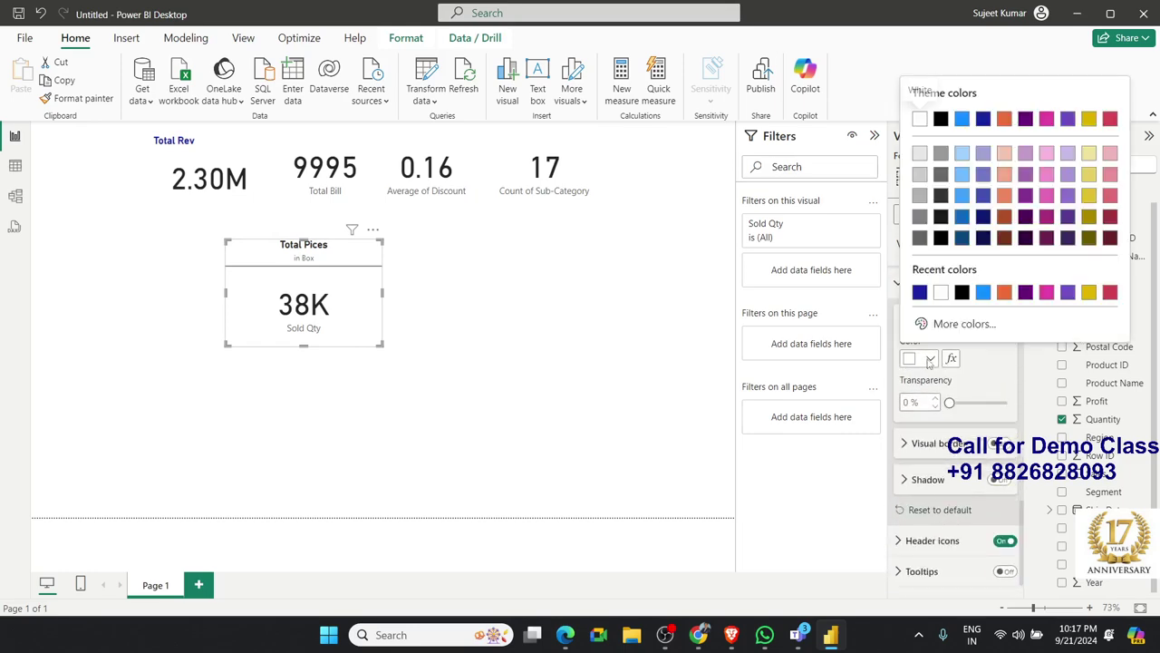
pyautogui.click(983, 292)
pyautogui.click(937, 359)
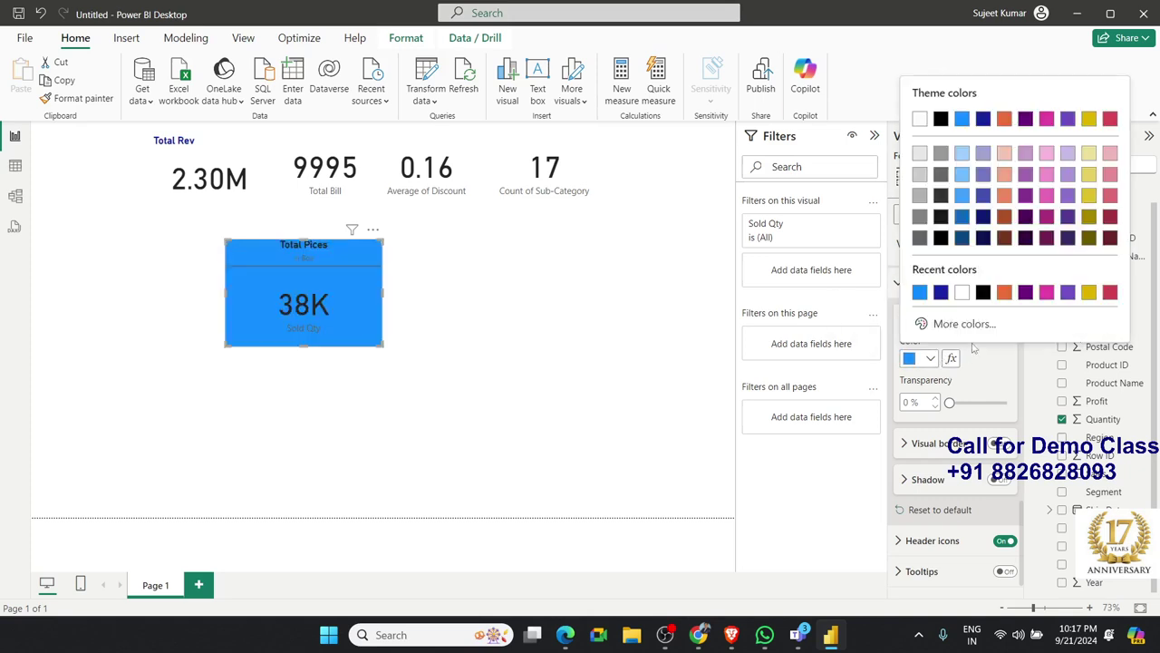
pyautogui.click(1004, 154)
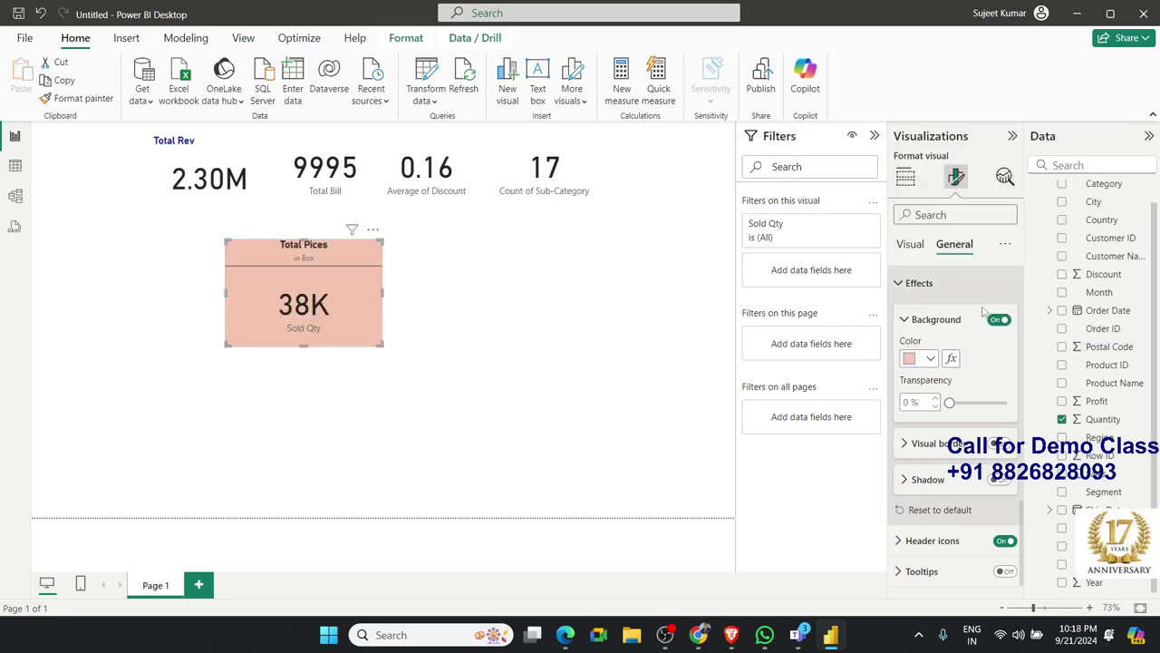
pyautogui.moveTo(949, 403); pyautogui.dragTo(979, 400)
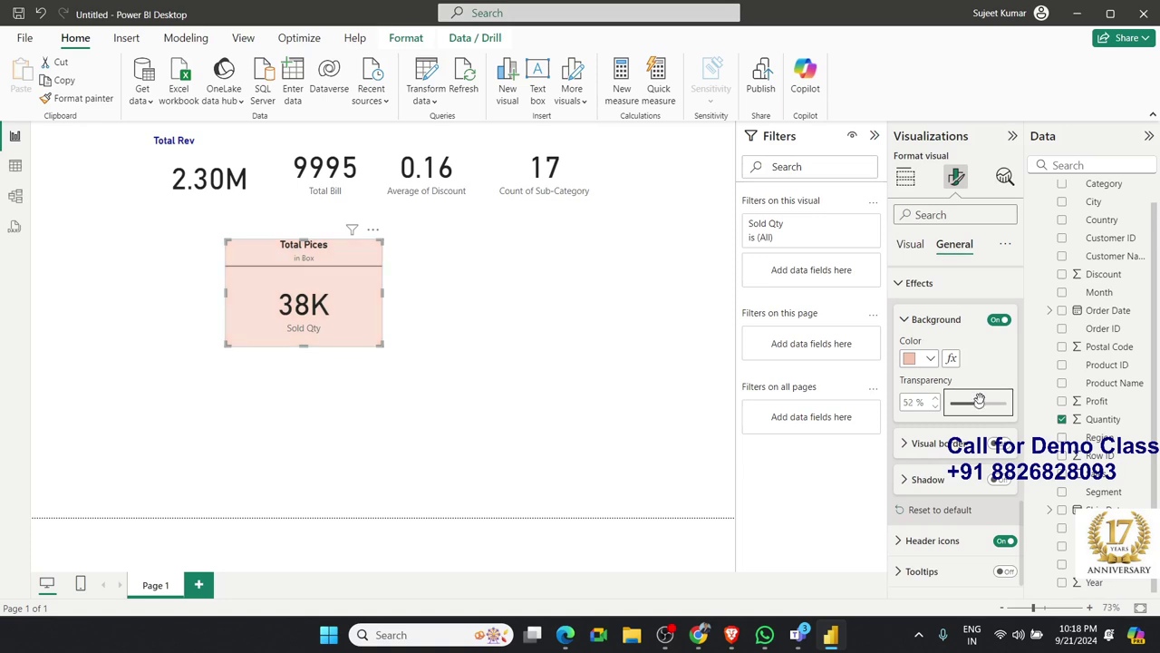
# Turn on a black visual border 4 px wide around the Total Pices card.
pyautogui.click(233, 348)
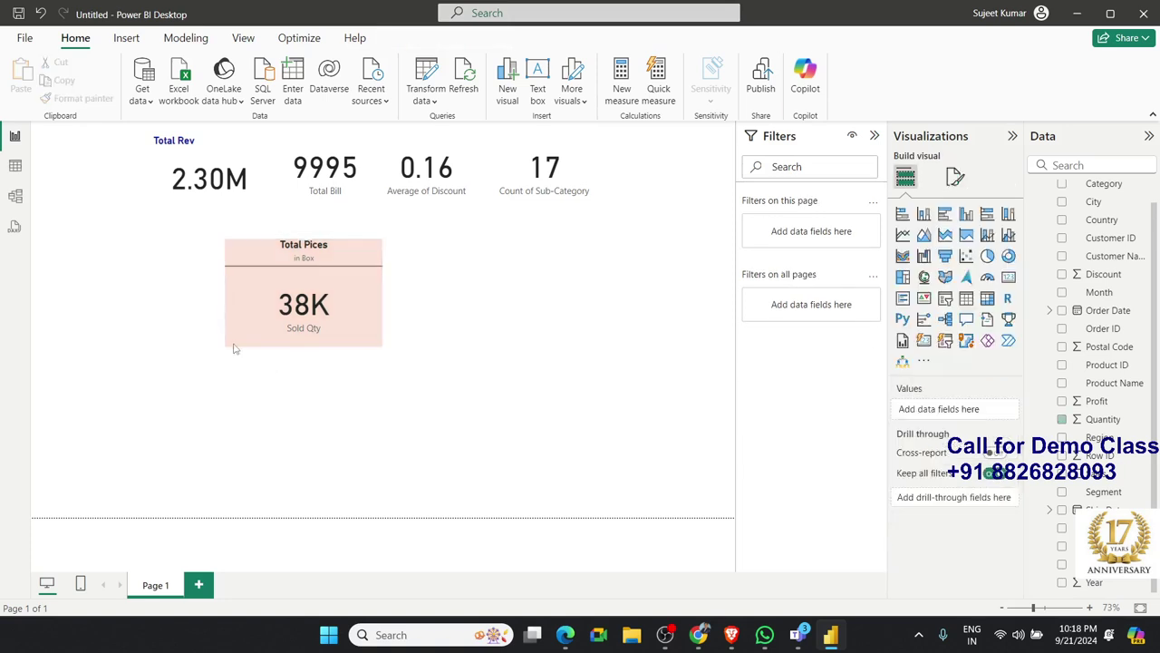
pyautogui.click(347, 342)
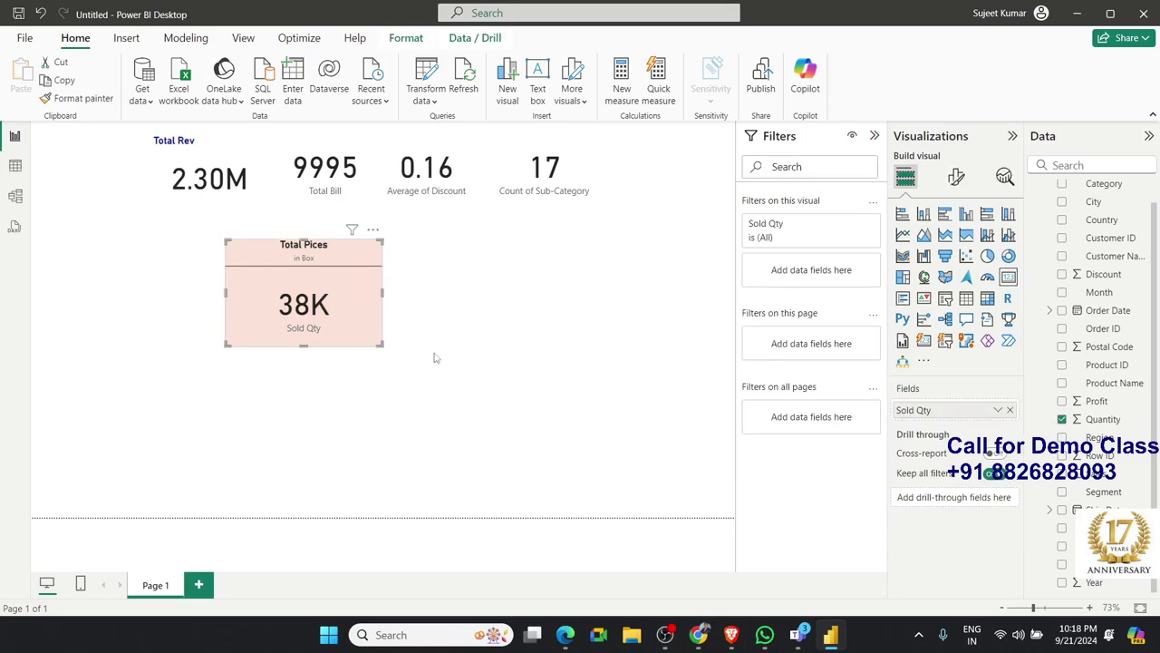
pyautogui.click(957, 177)
pyautogui.click(957, 247)
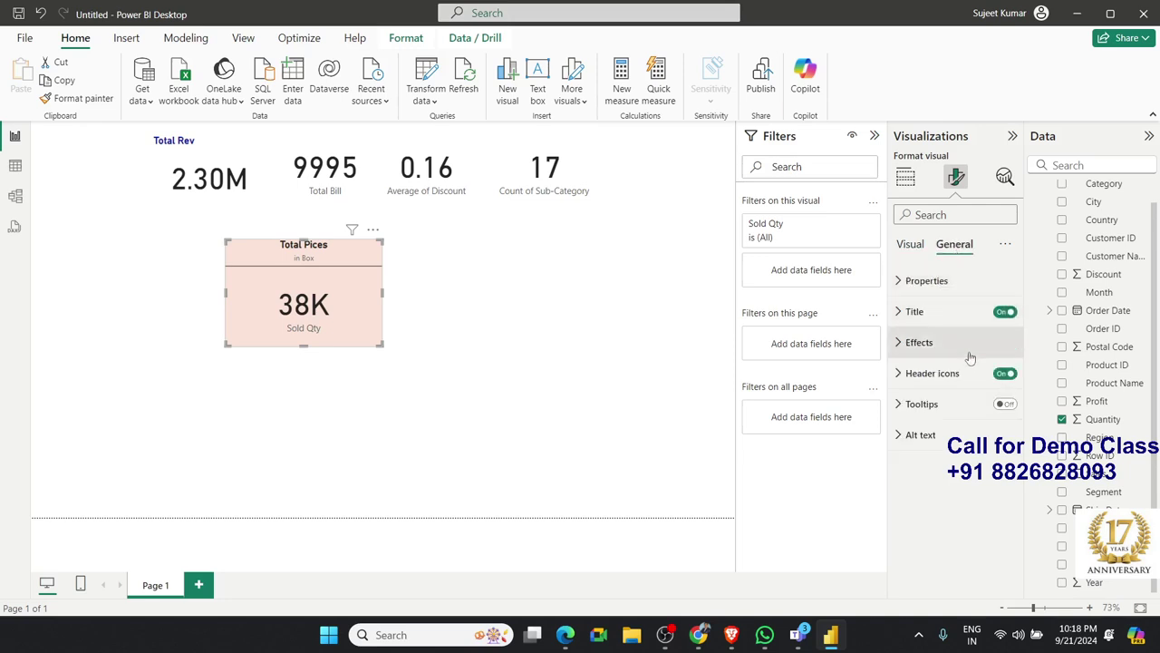
pyautogui.click(933, 351)
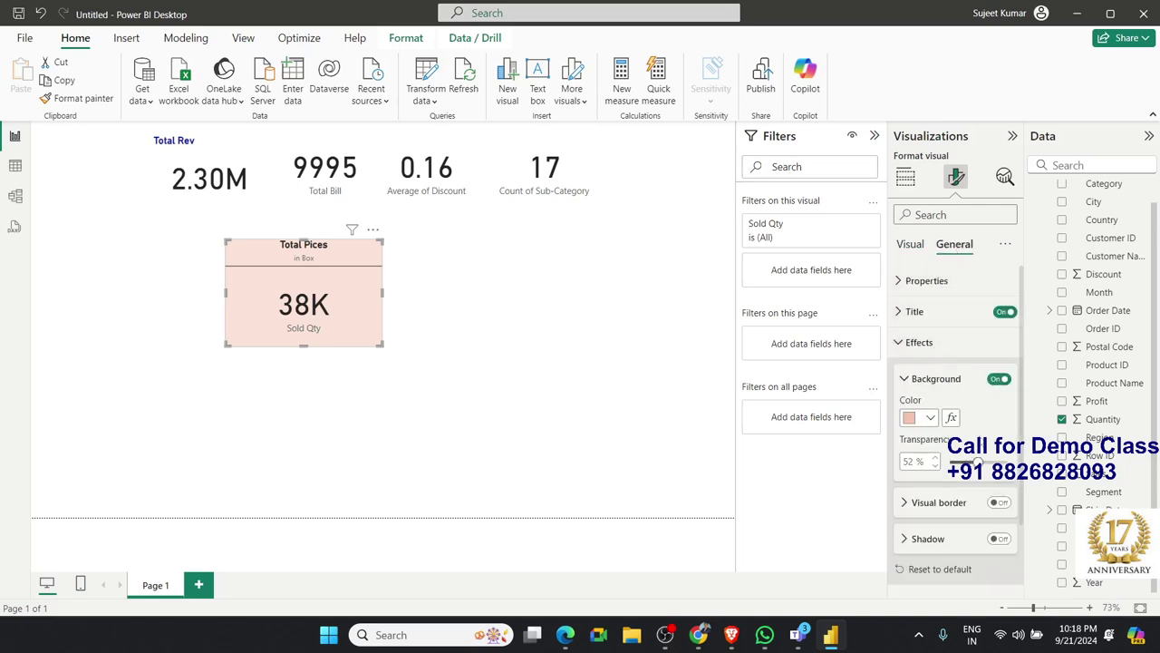
pyautogui.click(999, 503)
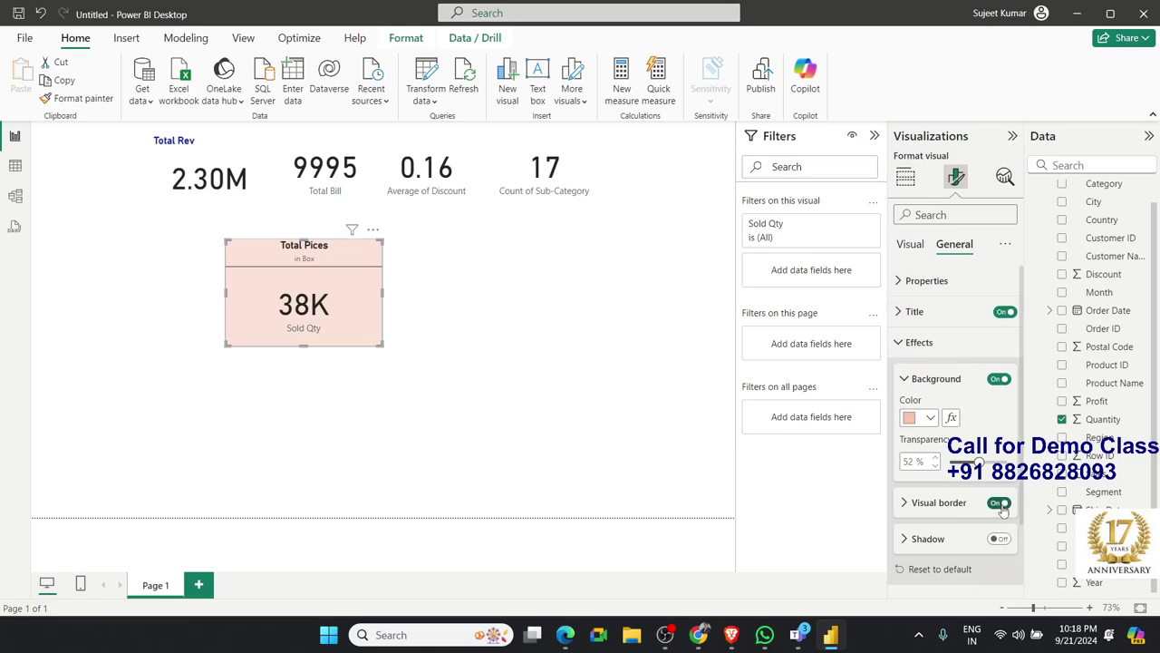
pyautogui.scroll(-2, 988, 489)
pyautogui.click(906, 417)
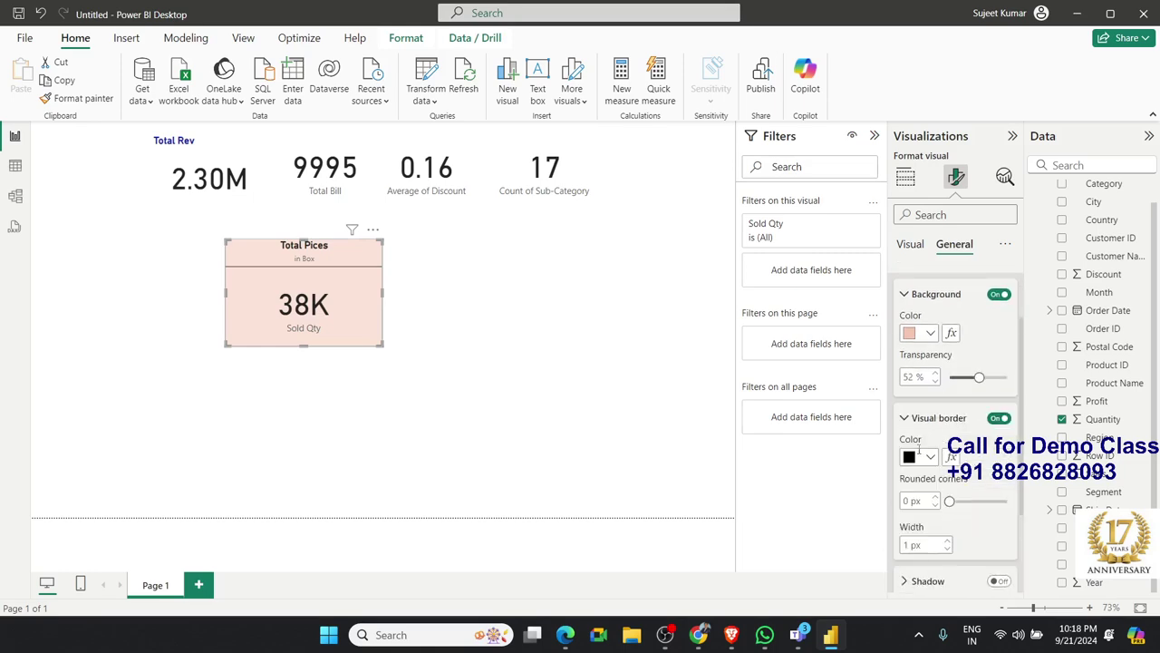
pyautogui.moveTo(949, 501); pyautogui.dragTo(948, 501)
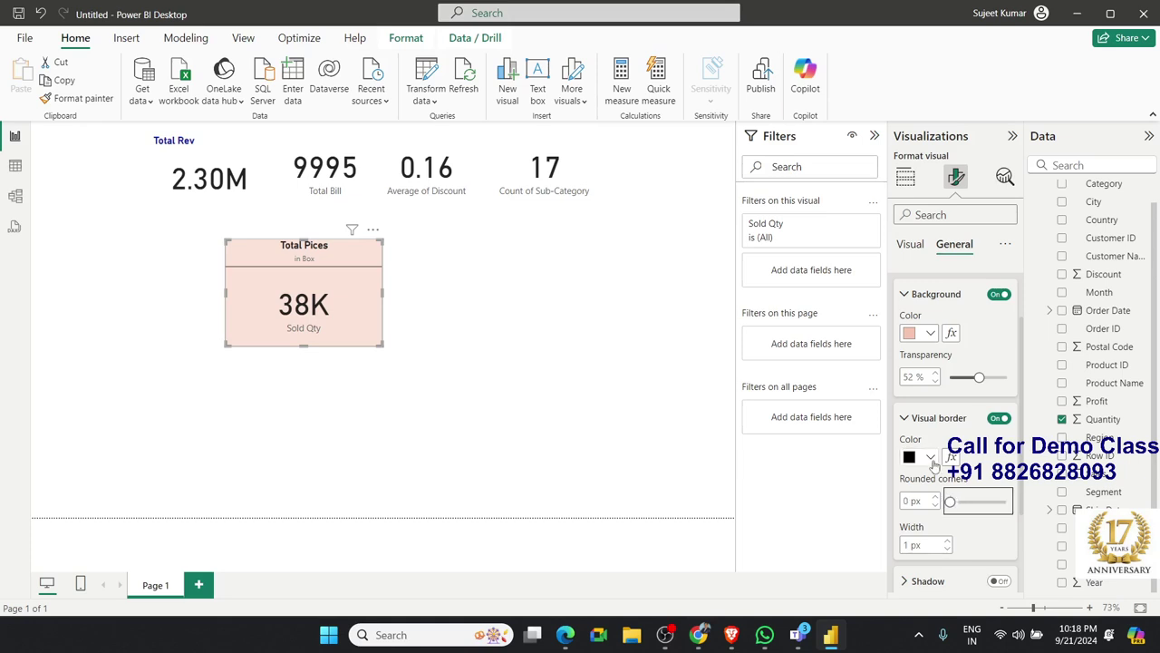
pyautogui.click(946, 542)
pyautogui.click(946, 541)
pyautogui.click(946, 542)
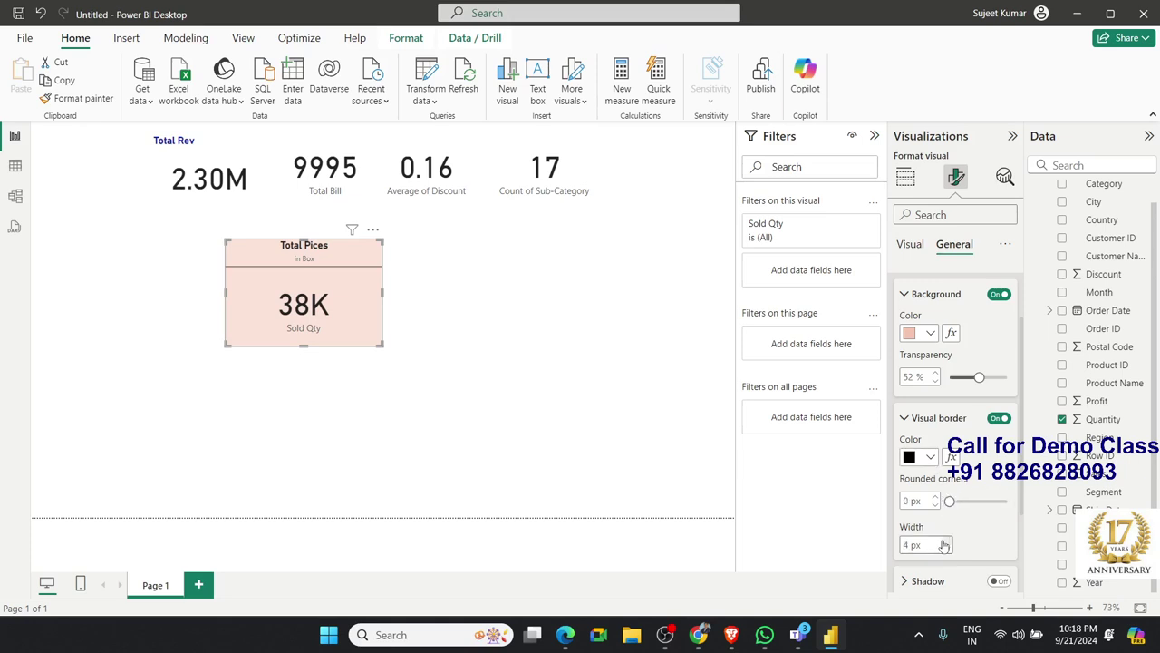
pyautogui.click(472, 431)
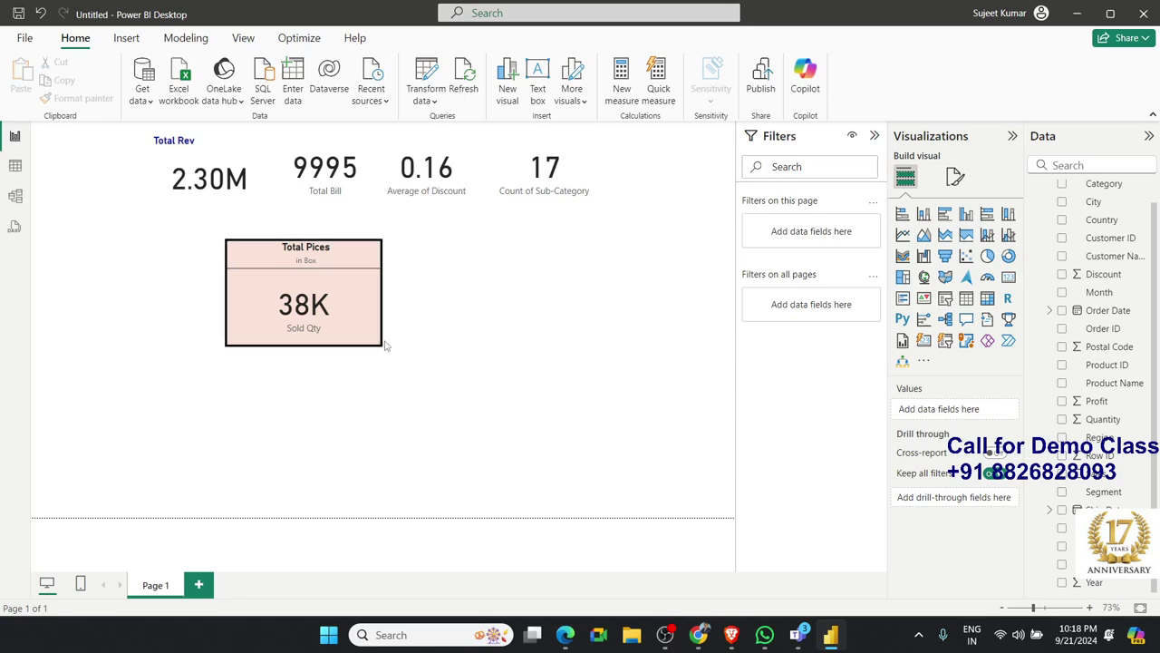
# Drag the Total Pices card's border Rounded corners setting up to 22 px.
pyautogui.click(369, 341)
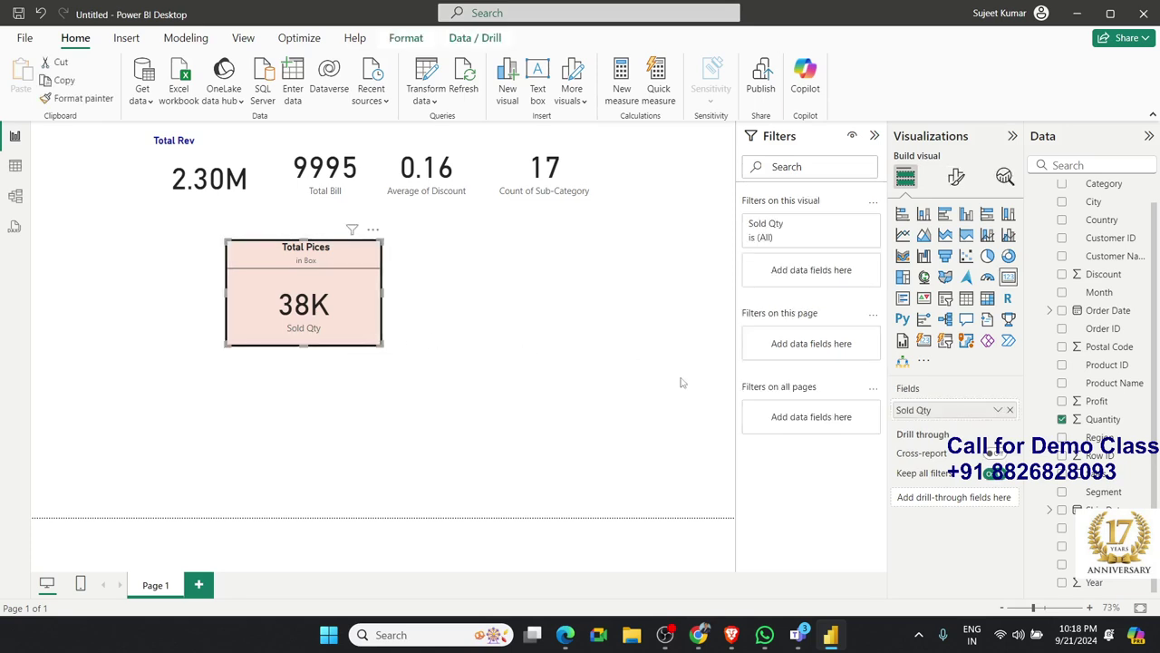
pyautogui.click(956, 177)
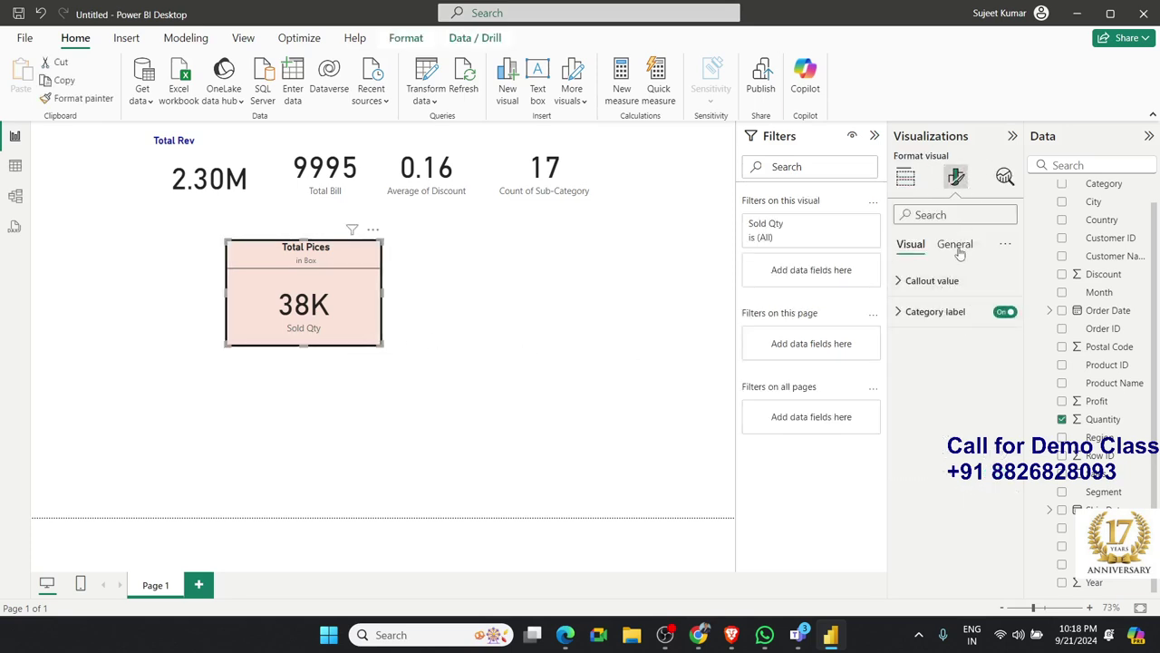
pyautogui.click(959, 252)
pyautogui.click(911, 342)
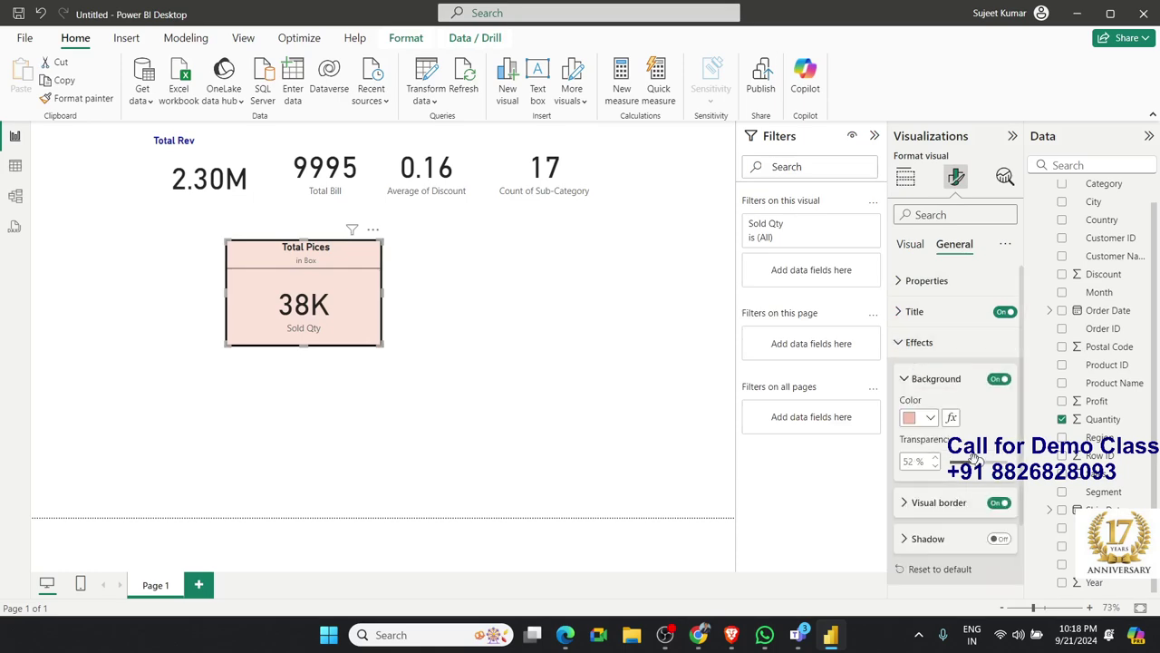
pyautogui.scroll(-1, 973, 457)
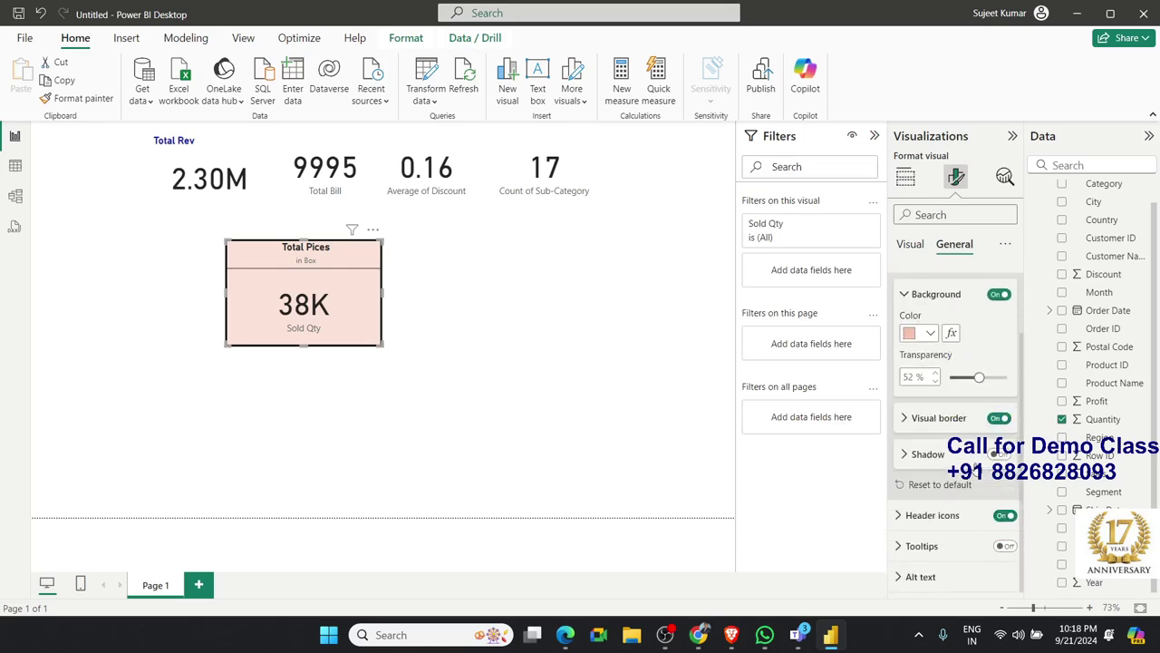
pyautogui.click(923, 419)
pyautogui.moveTo(952, 502); pyautogui.dragTo(982, 502)
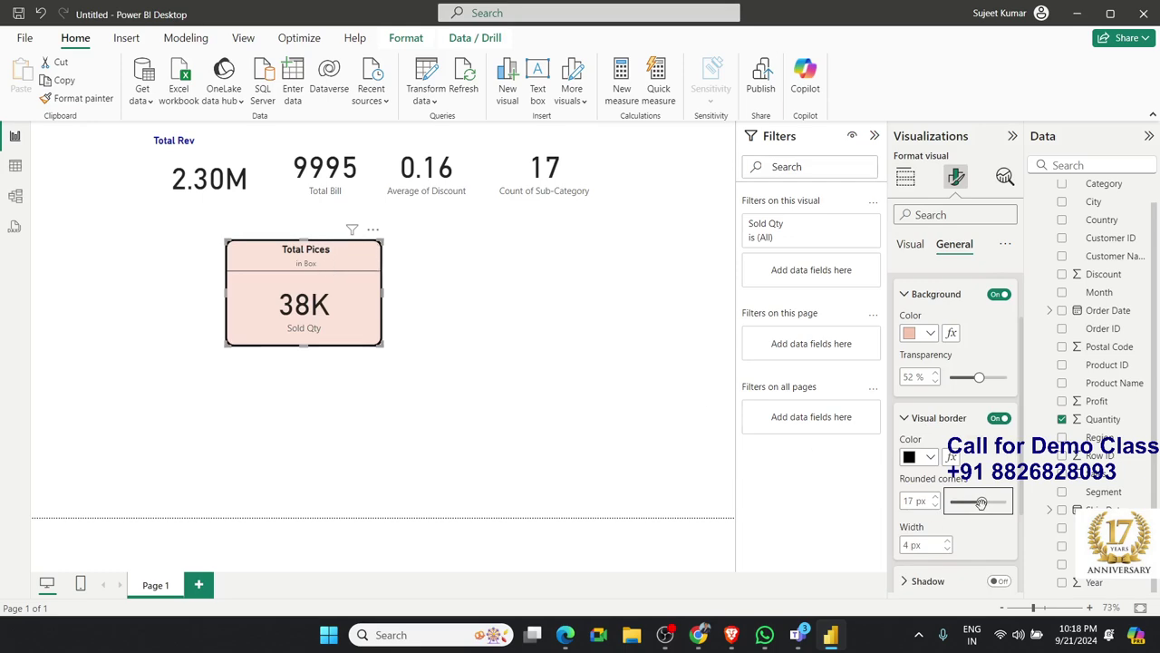
pyautogui.moveTo(981, 501); pyautogui.dragTo(991, 502)
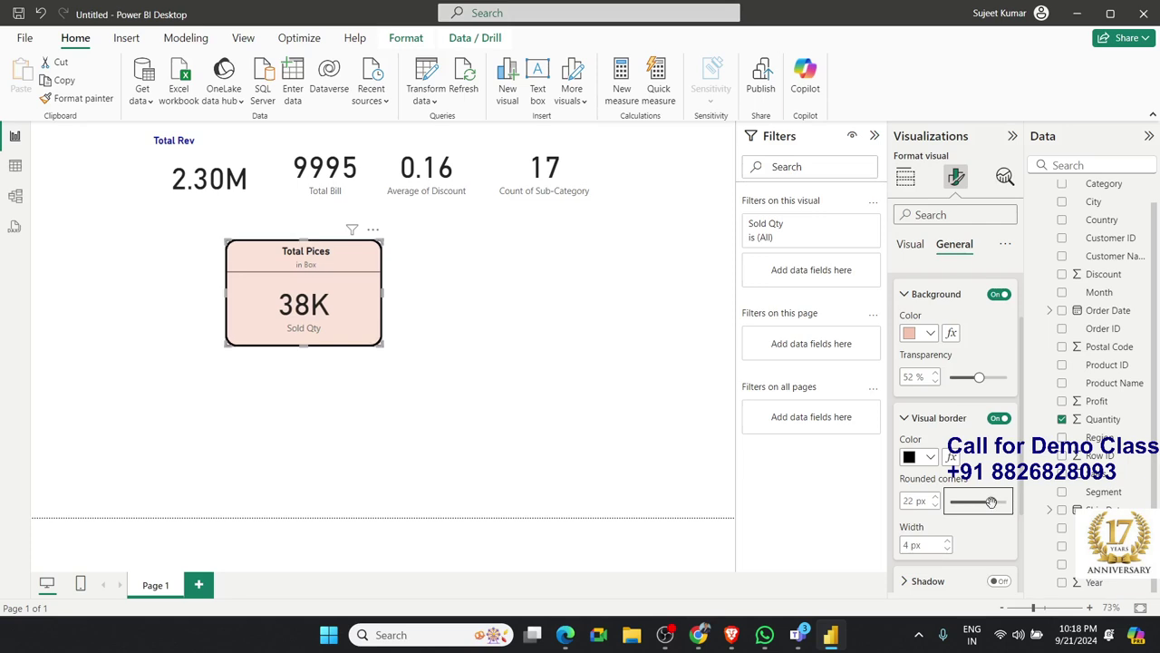
pyautogui.scroll(-3, 972, 514)
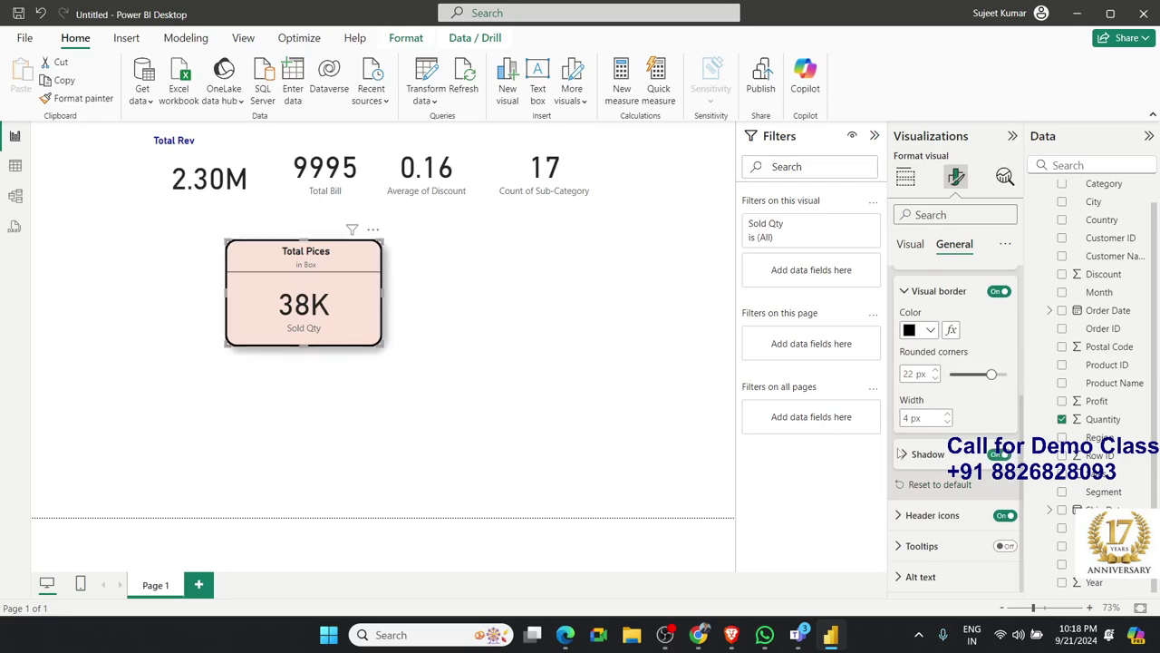
# Make the card's shadow pink, with Outside offset and Bottom right position.
pyautogui.click(902, 453)
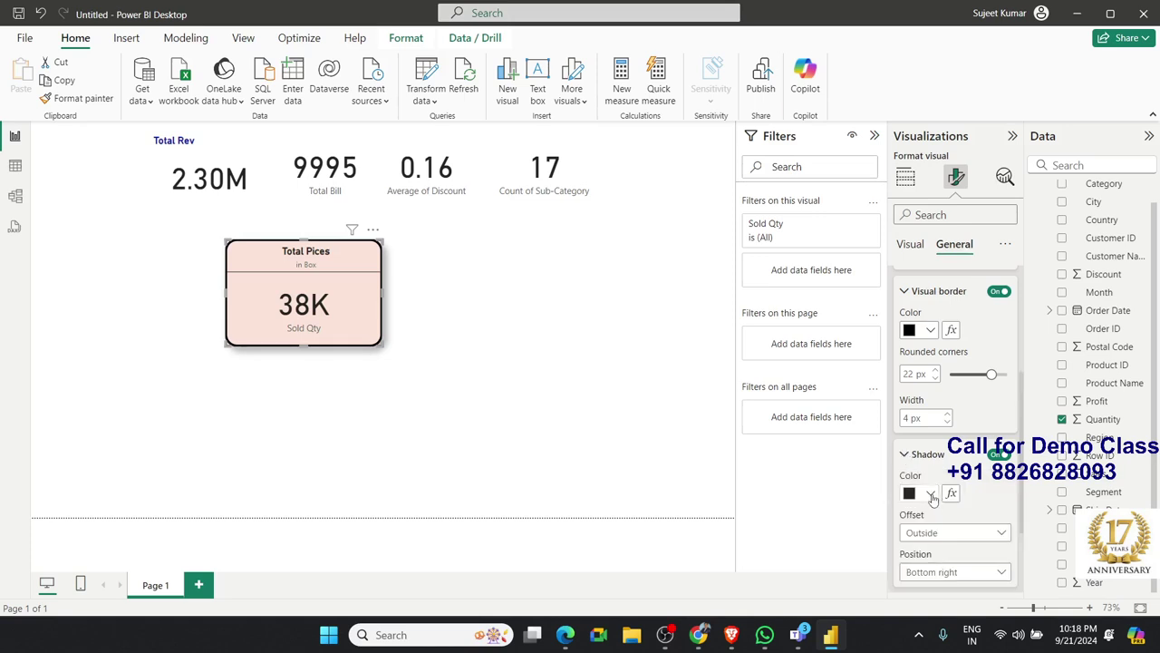
pyautogui.click(930, 493)
pyautogui.click(959, 408)
pyautogui.click(930, 493)
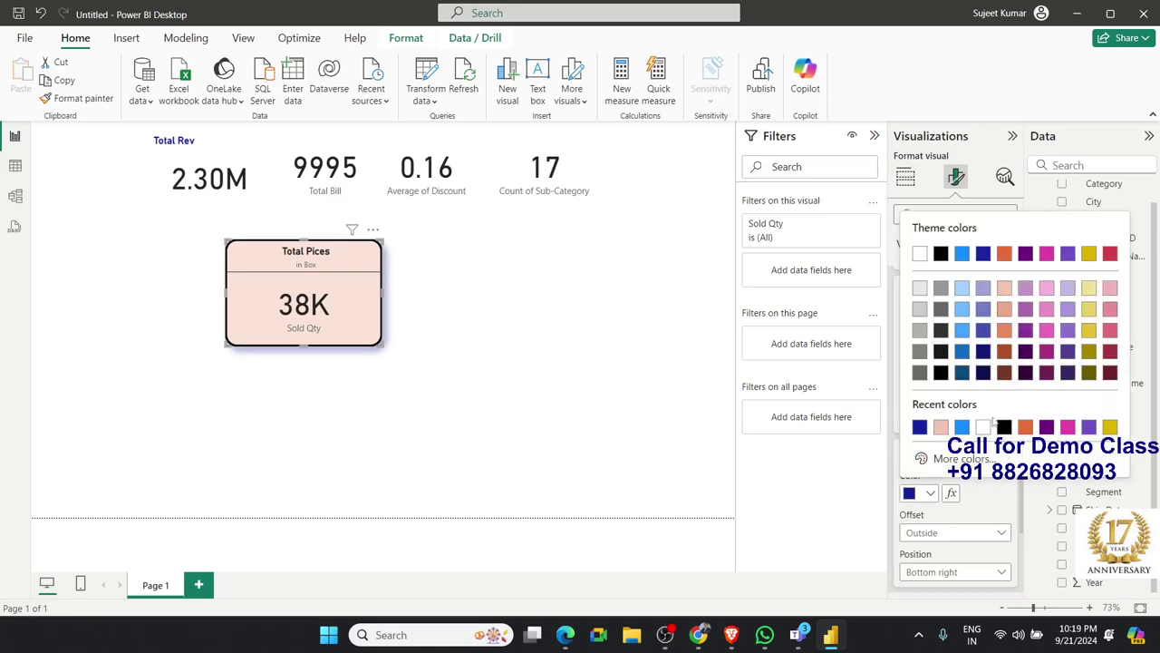
pyautogui.click(1047, 330)
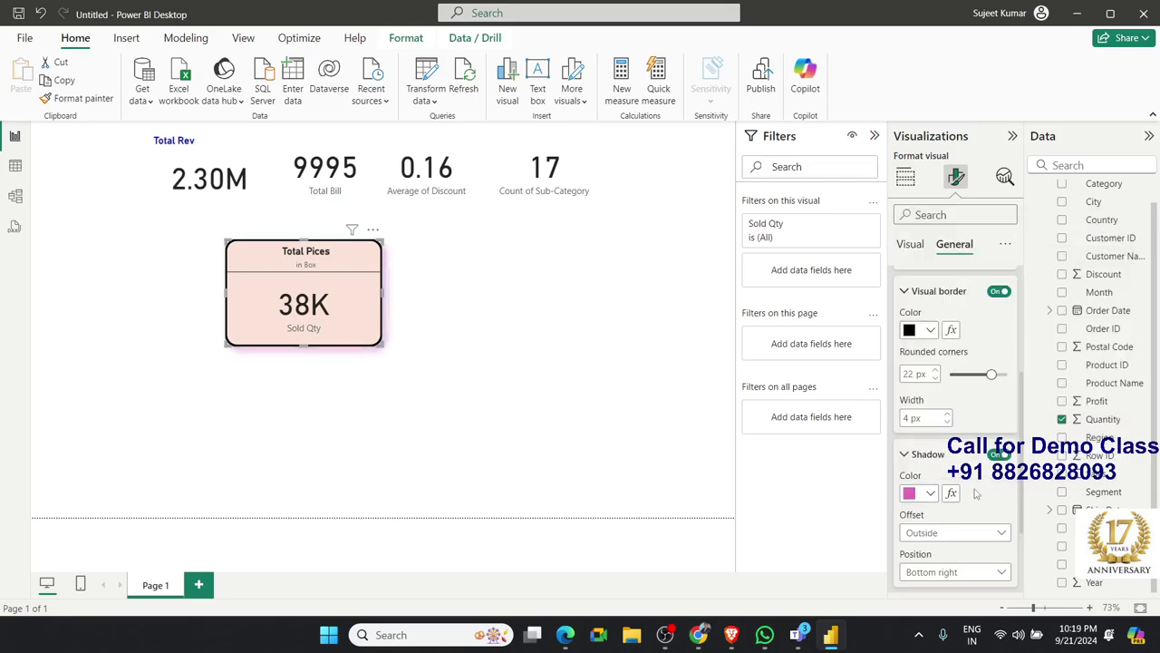
pyautogui.scroll(-2, 953, 435)
pyautogui.click(954, 432)
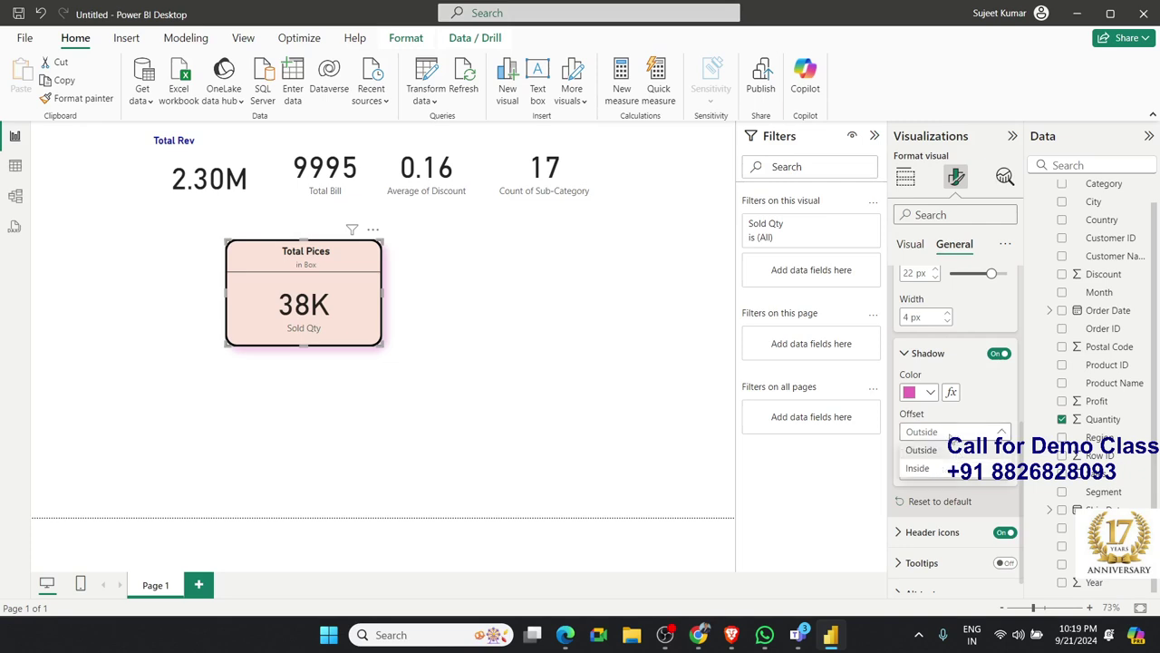
pyautogui.click(952, 450)
pyautogui.click(943, 471)
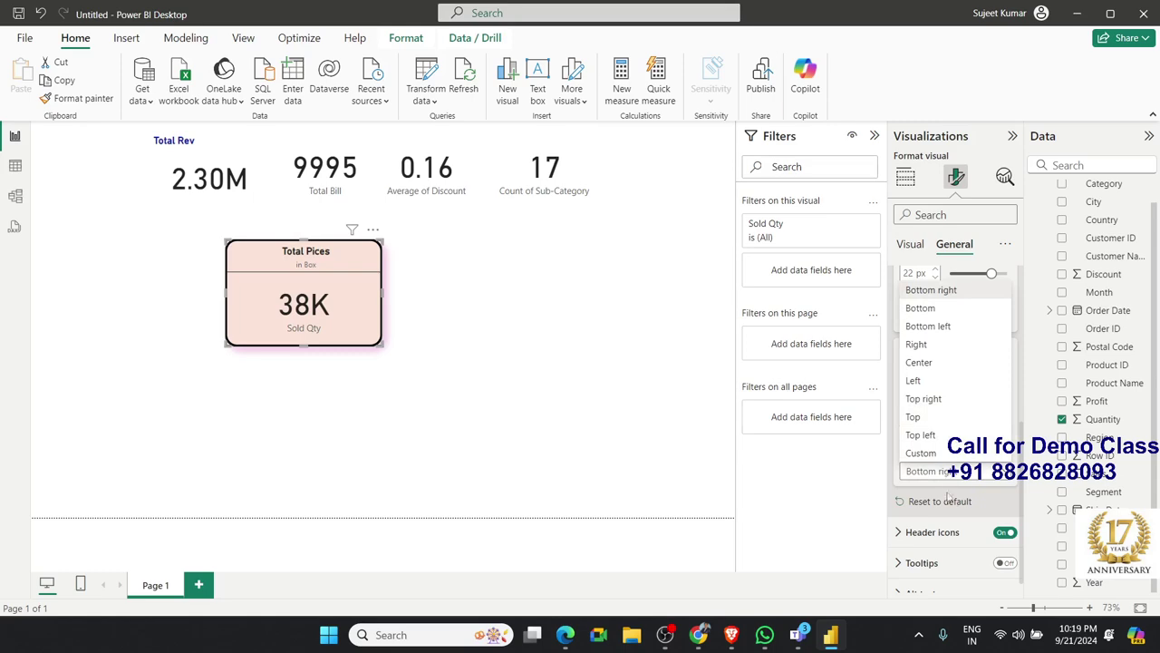
pyautogui.click(877, 495)
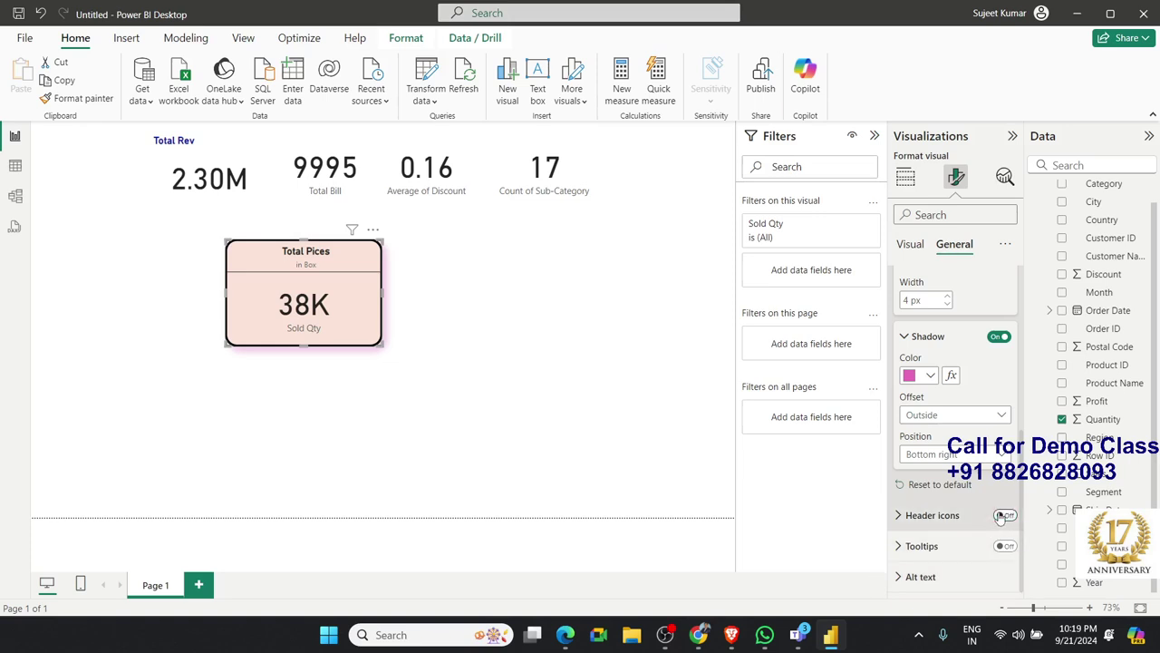
# Bring up the Teams meeting window over the report.
pyautogui.scroll(3, 1002, 515)
pyautogui.scroll(2, 1004, 516)
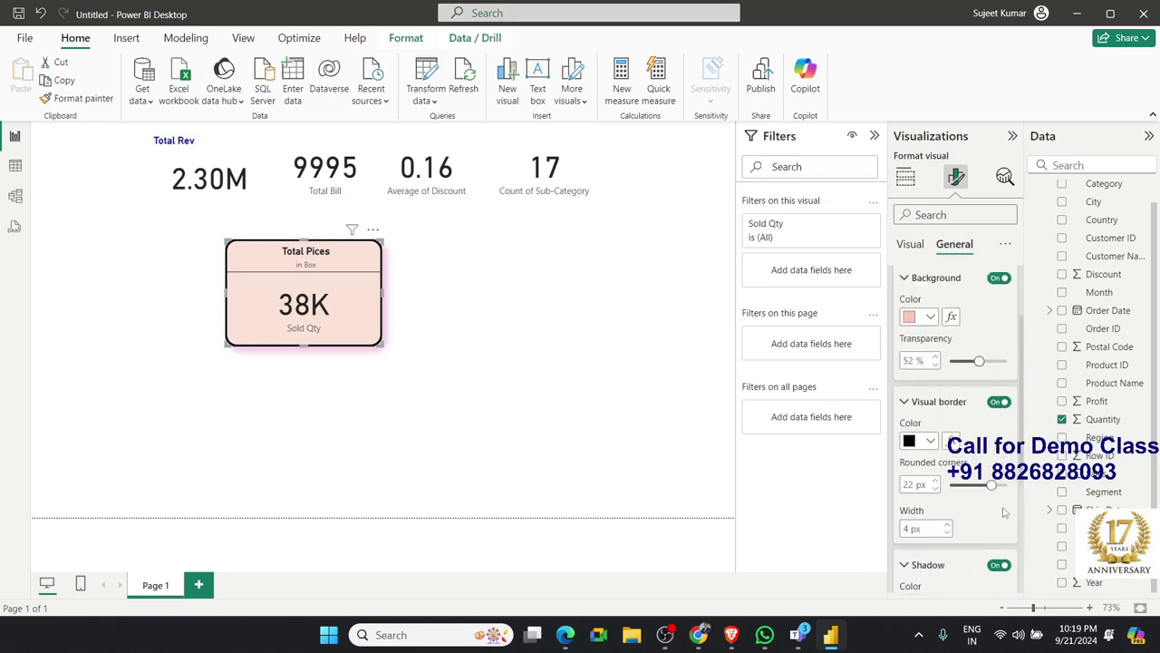
pyautogui.scroll(2, 979, 499)
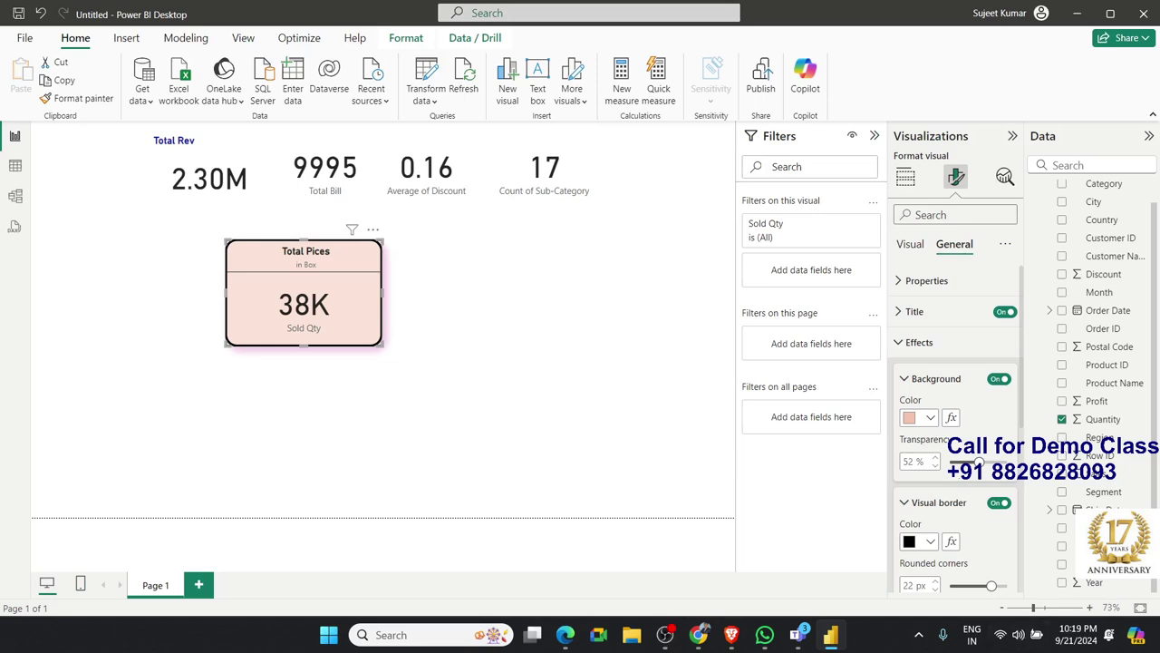
pyautogui.click(796, 635)
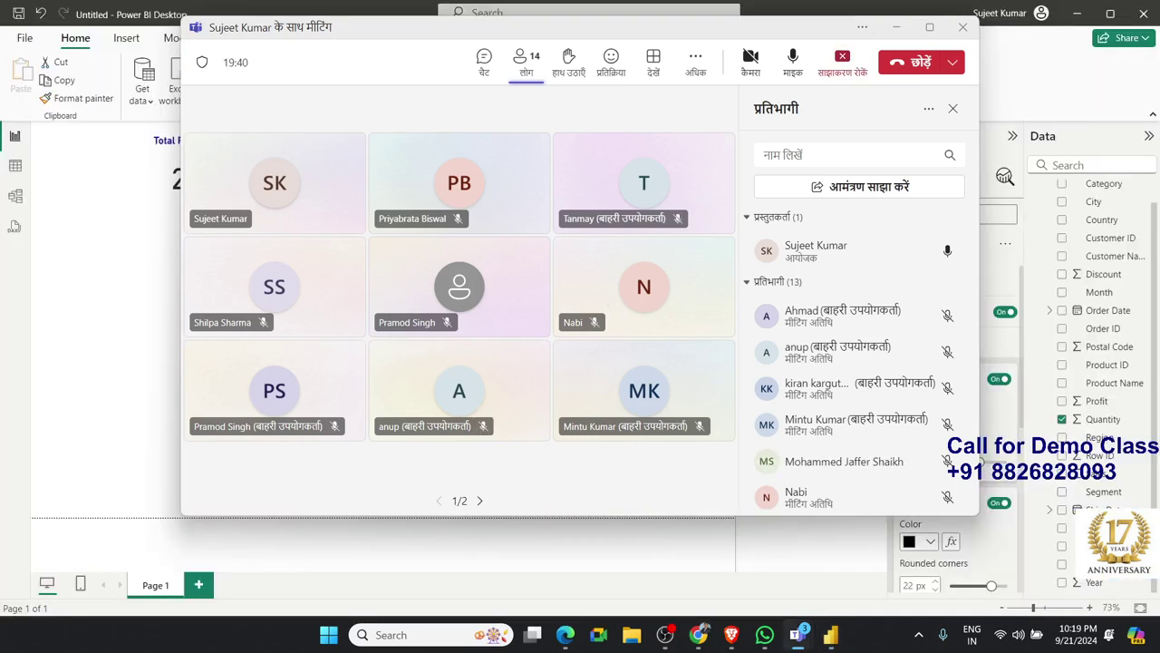
# Minimize the Teams meeting window so Power BI Desktop is visible.
pyautogui.click(794, 62)
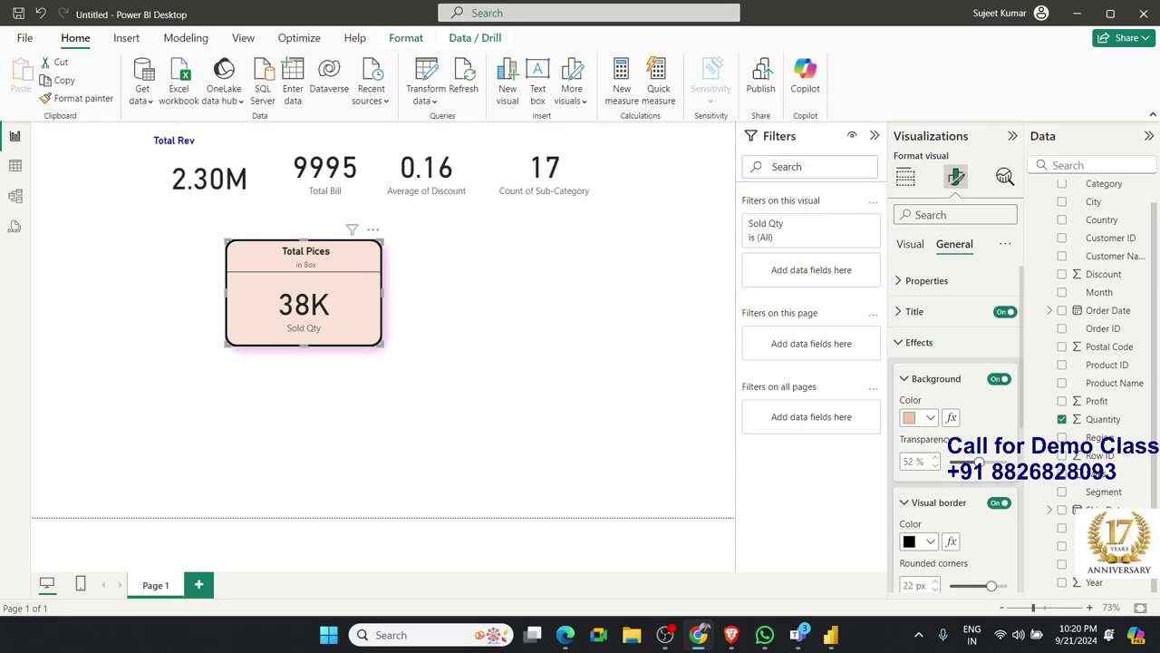
# Set the Total Pices callout value display units to Thousands, showing 38K.
pyautogui.click(902, 342)
pyautogui.click(911, 254)
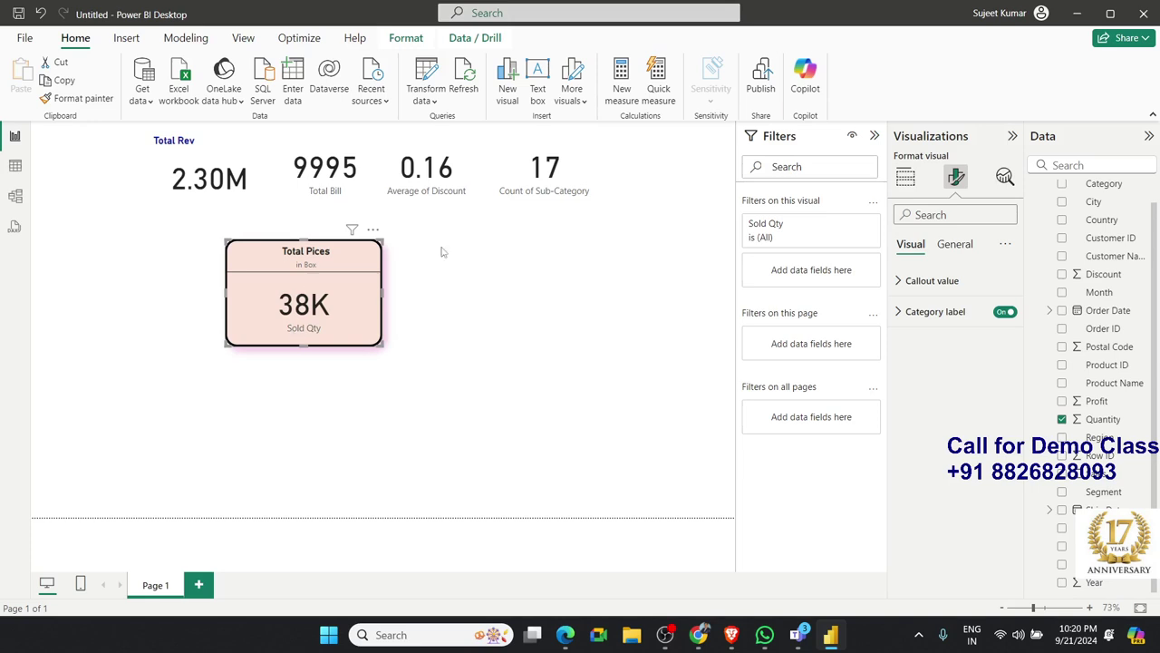
pyautogui.click(900, 283)
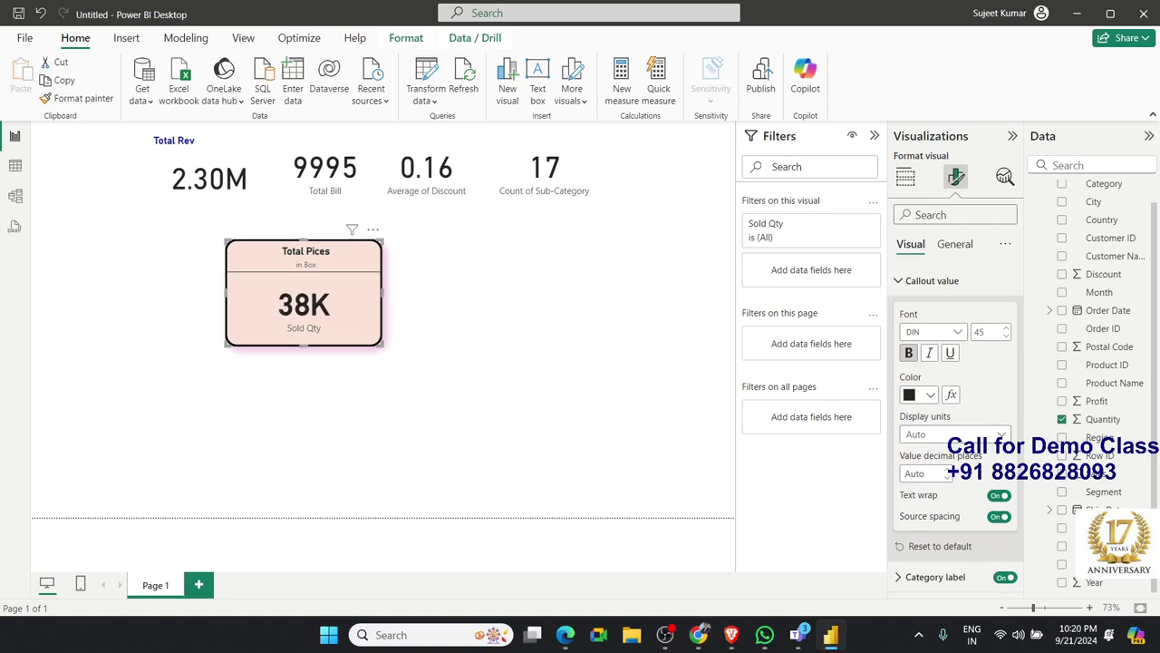
pyautogui.click(699, 625)
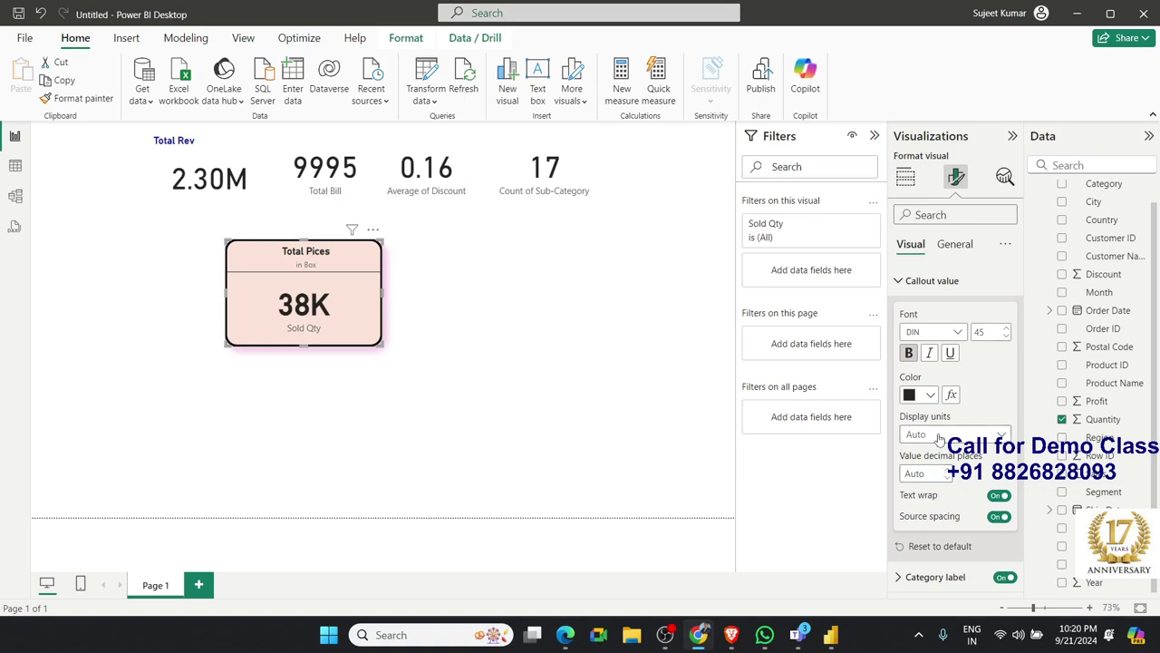
pyautogui.click(938, 438)
pyautogui.click(926, 466)
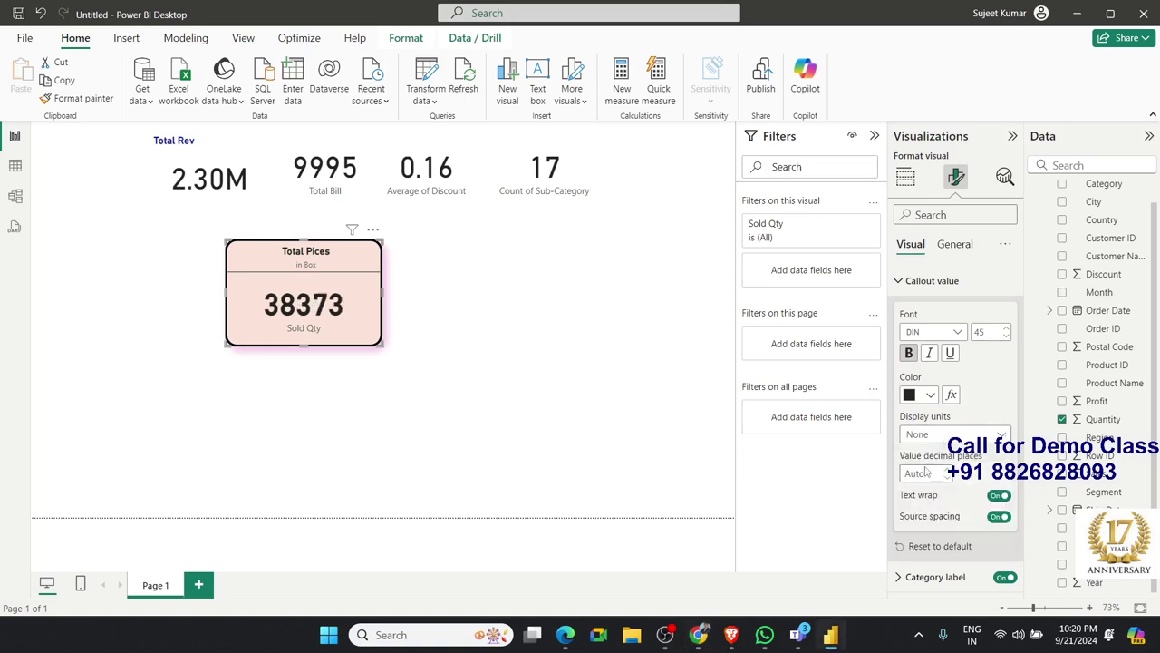
pyautogui.click(923, 439)
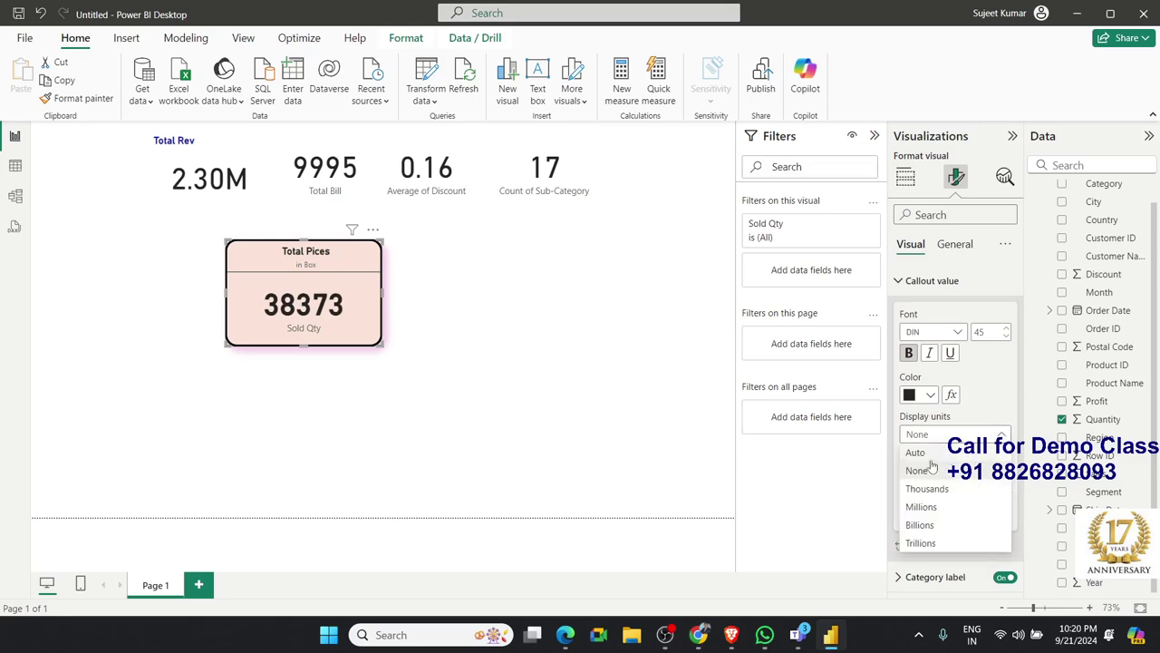
pyautogui.click(932, 493)
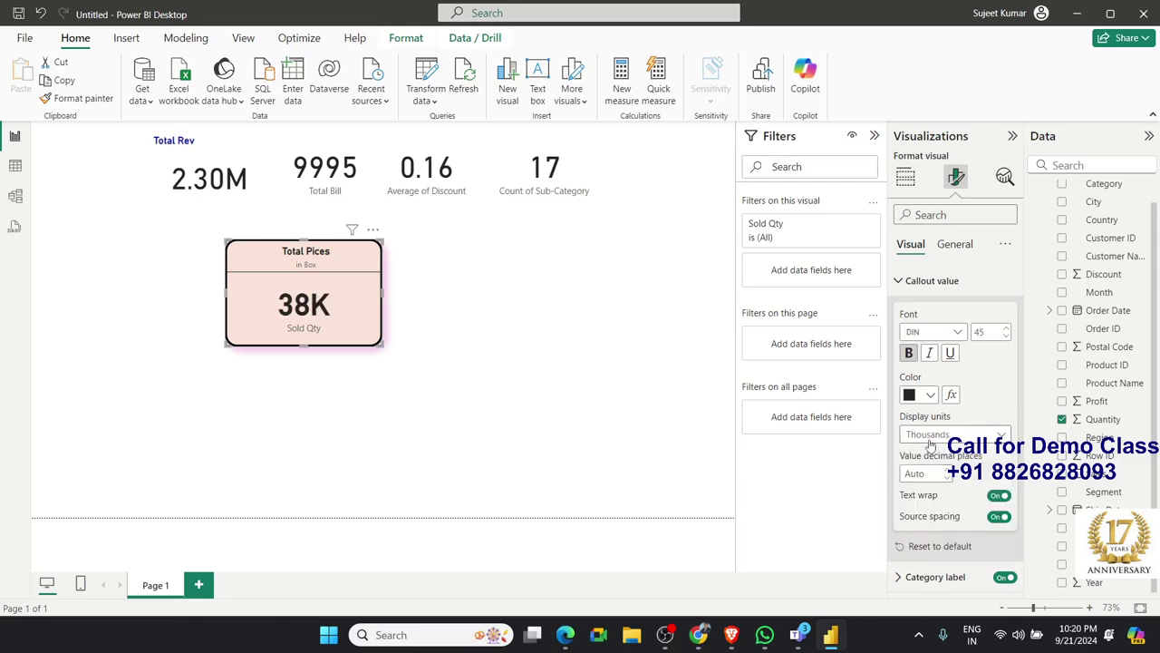
pyautogui.click(251, 183)
# Try Thousands, Millions and Billions display units on Total Rev, settling on Auto.
pyautogui.click(941, 439)
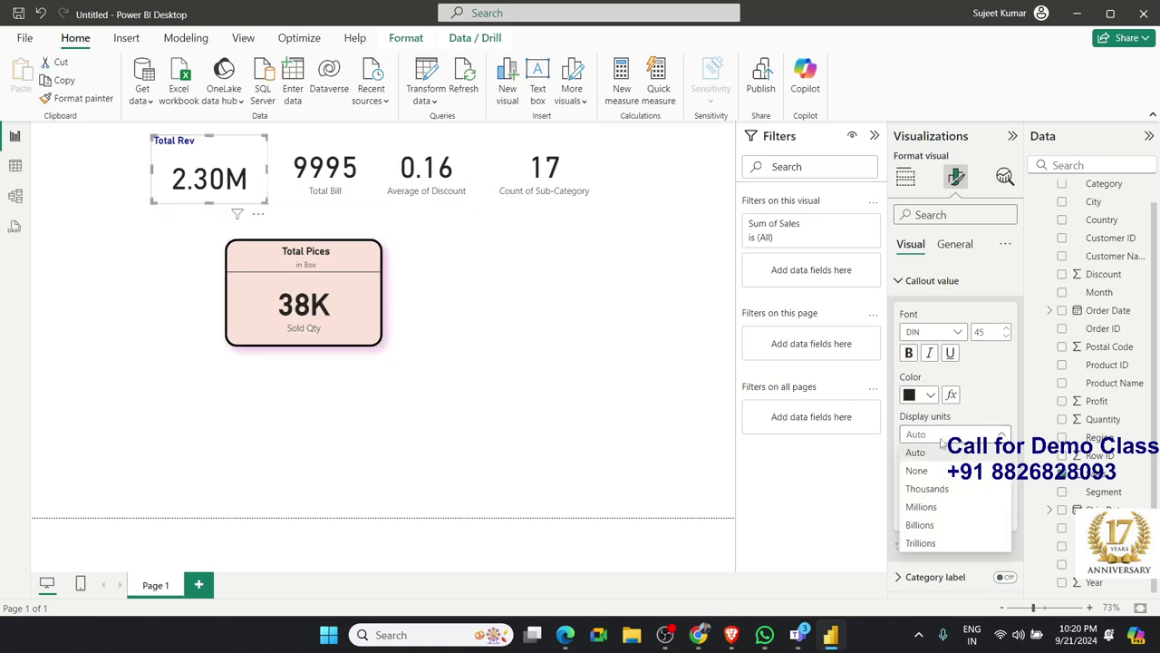
pyautogui.click(932, 491)
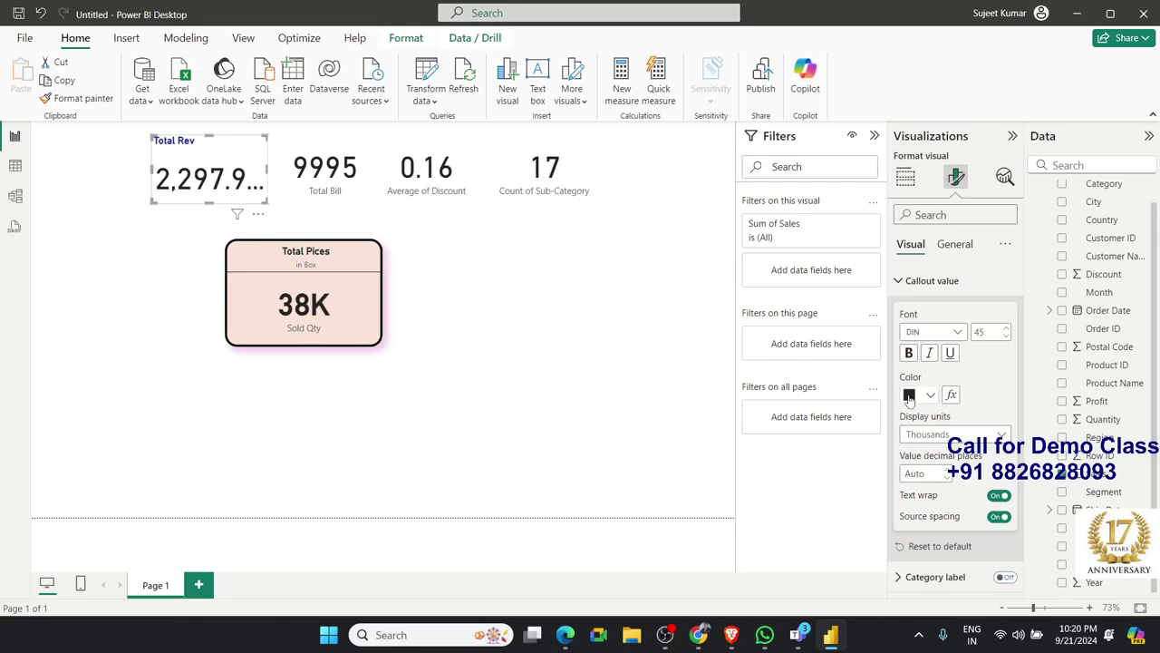
pyautogui.click(927, 434)
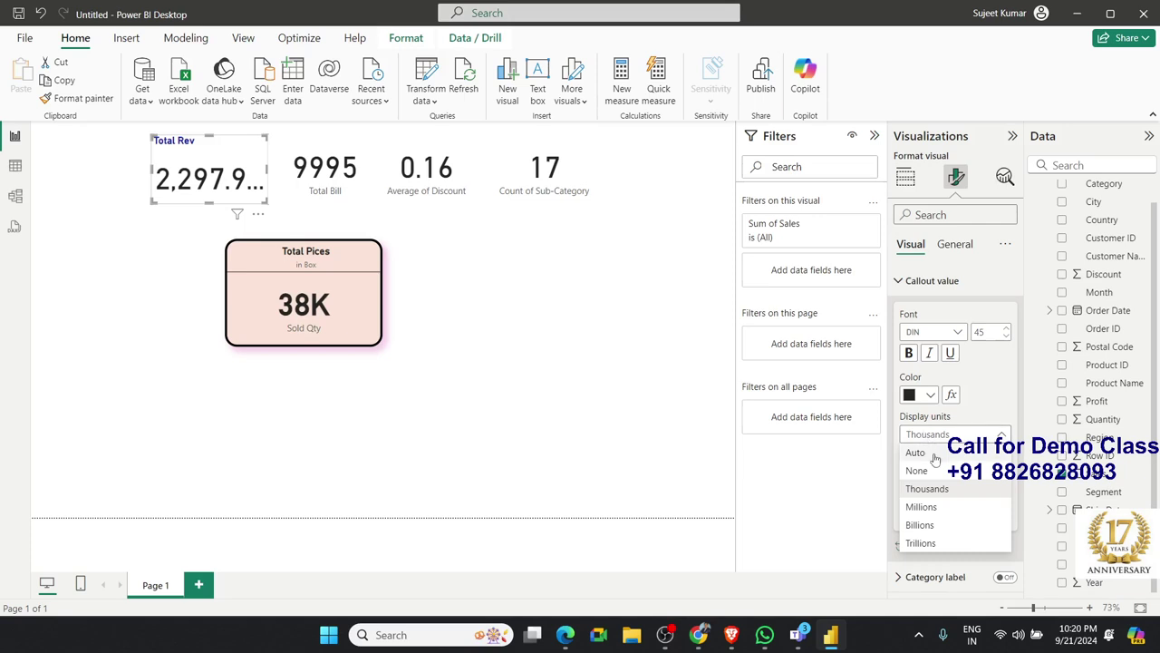
pyautogui.click(935, 509)
pyautogui.click(935, 435)
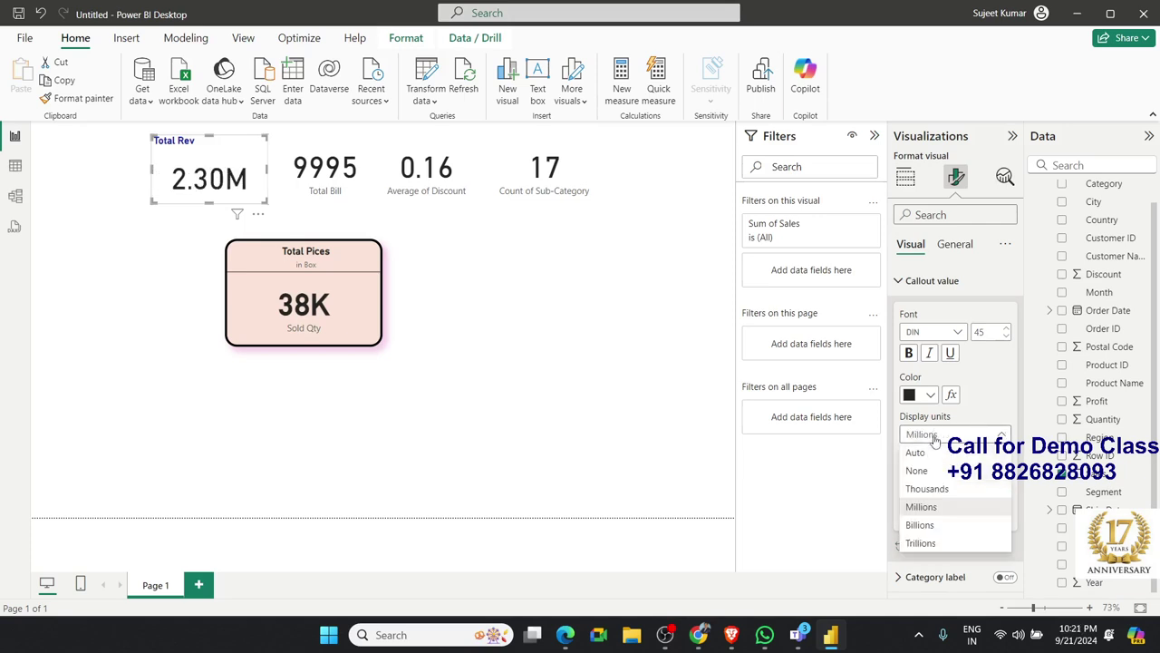
pyautogui.click(944, 526)
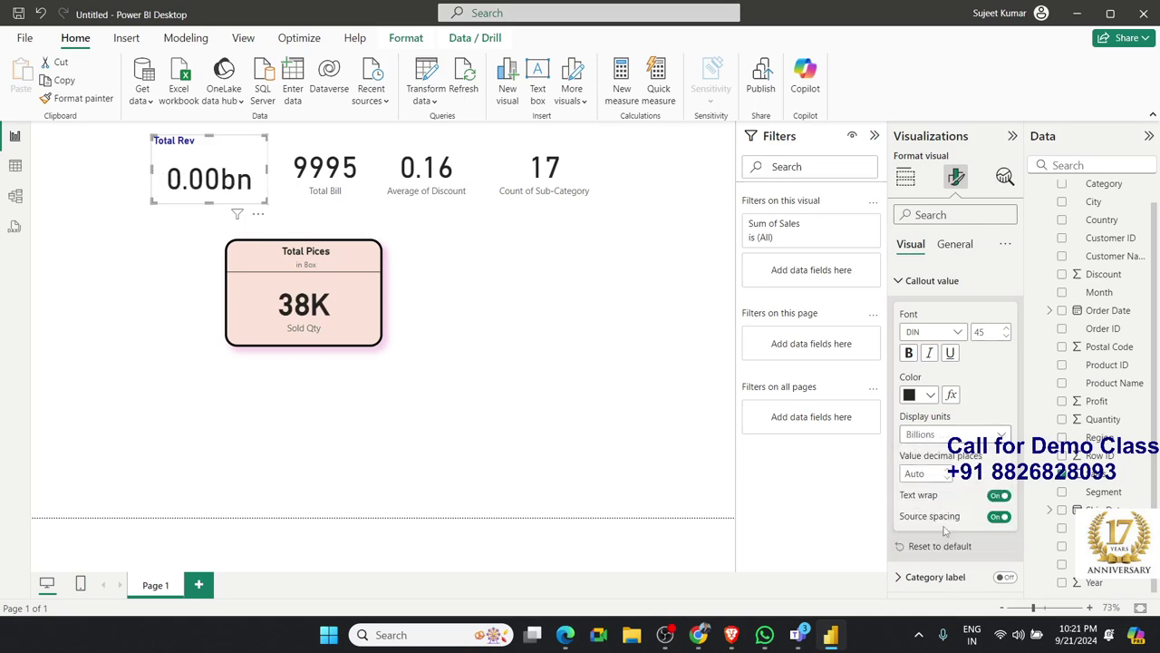
pyautogui.click(934, 439)
pyautogui.click(933, 454)
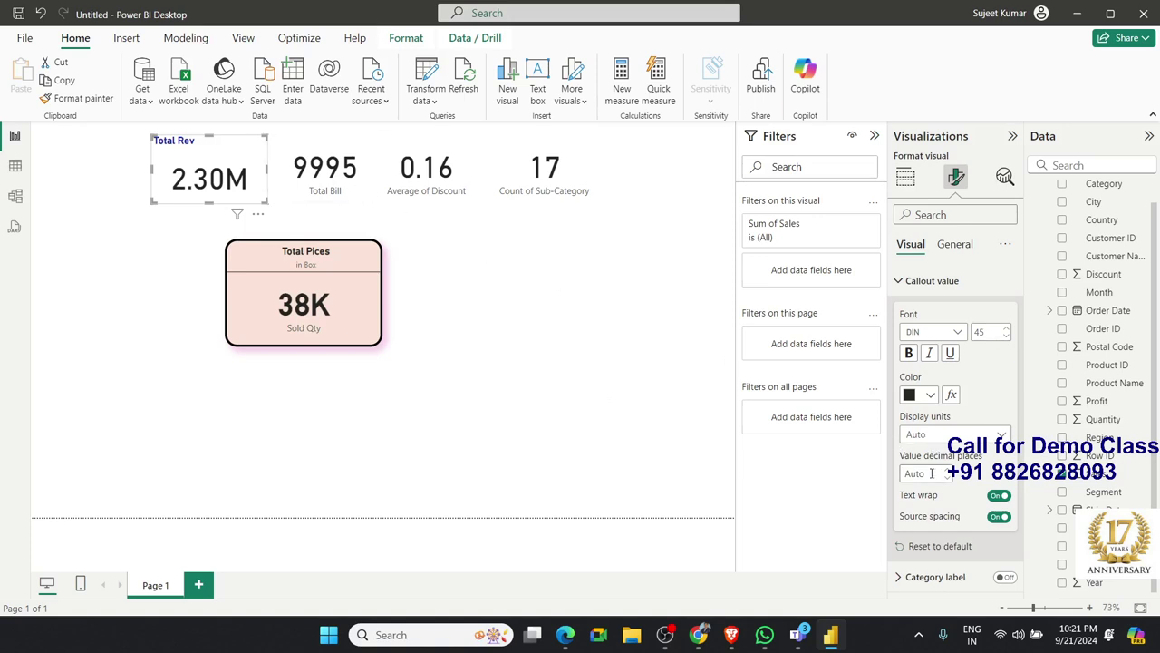
# Set Total Rev's value decimal places to 0 so it shows 2M.
pyautogui.click(931, 473)
pyautogui.write('0')
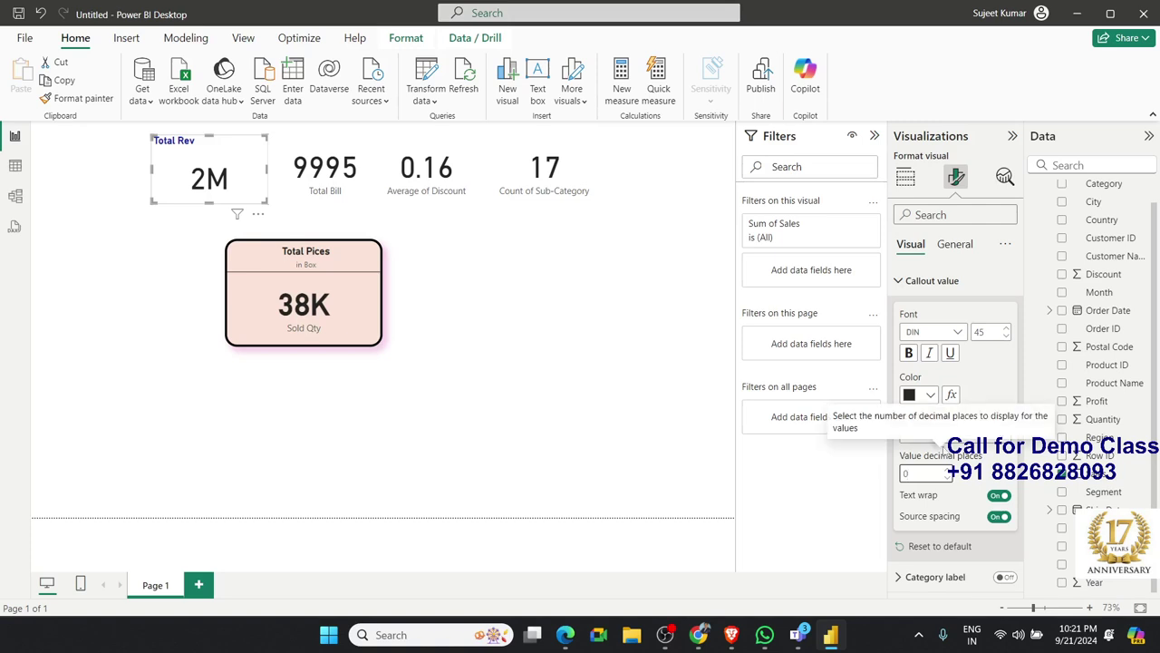
pyautogui.click(929, 576)
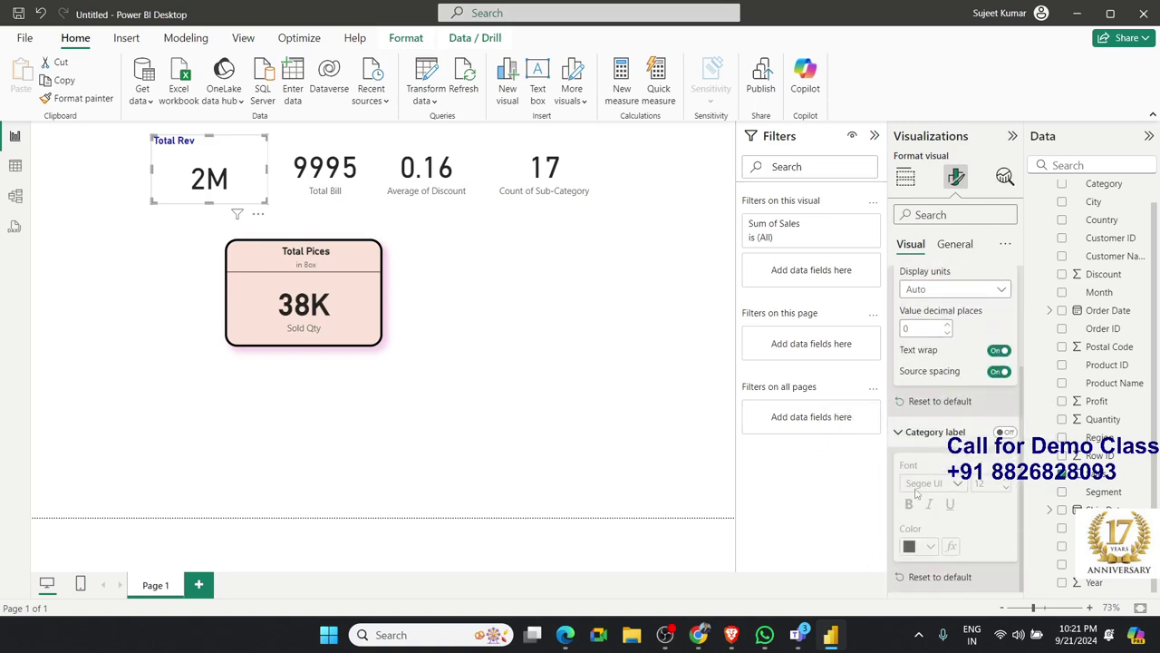
pyautogui.click(373, 302)
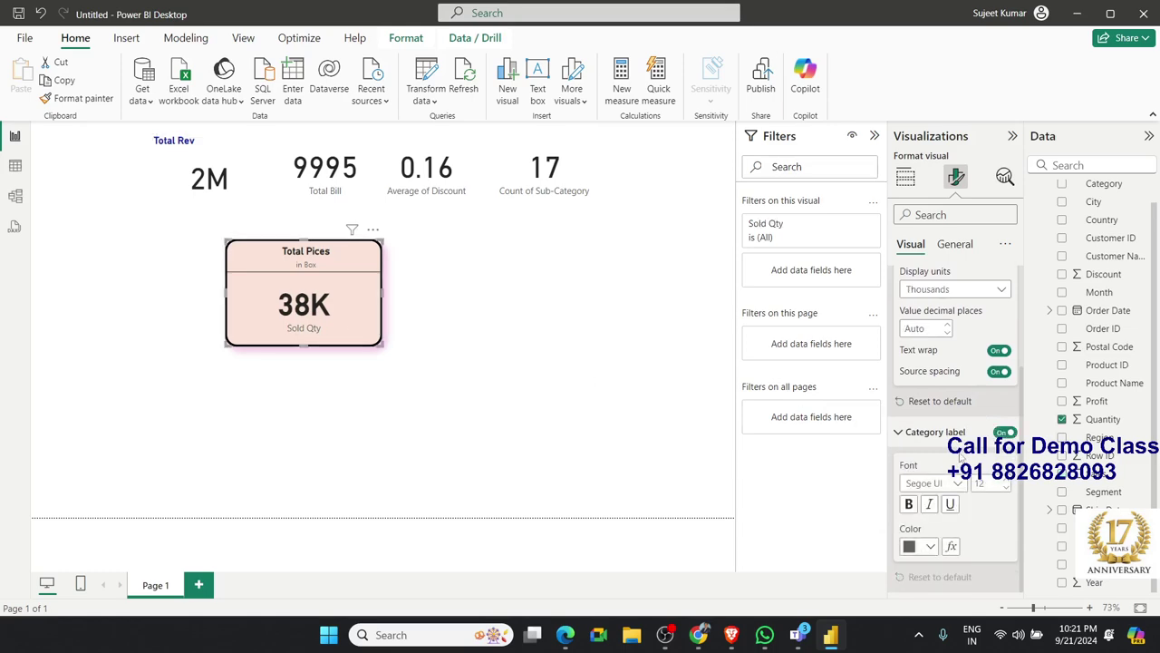
pyautogui.click(589, 307)
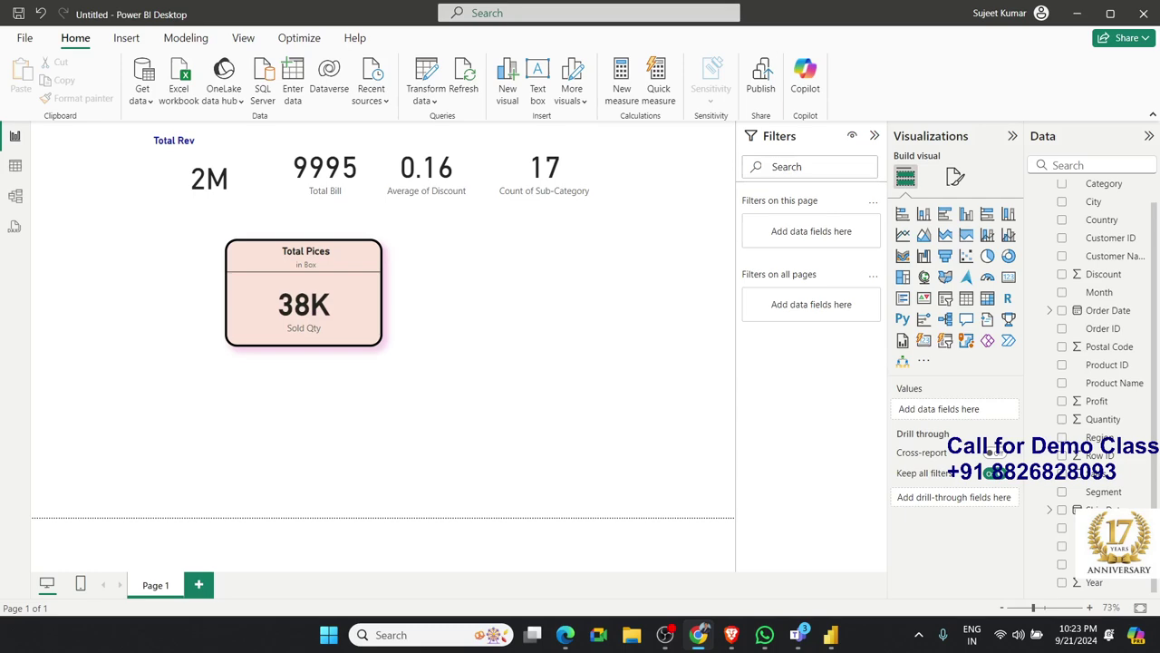
pyautogui.click(698, 635)
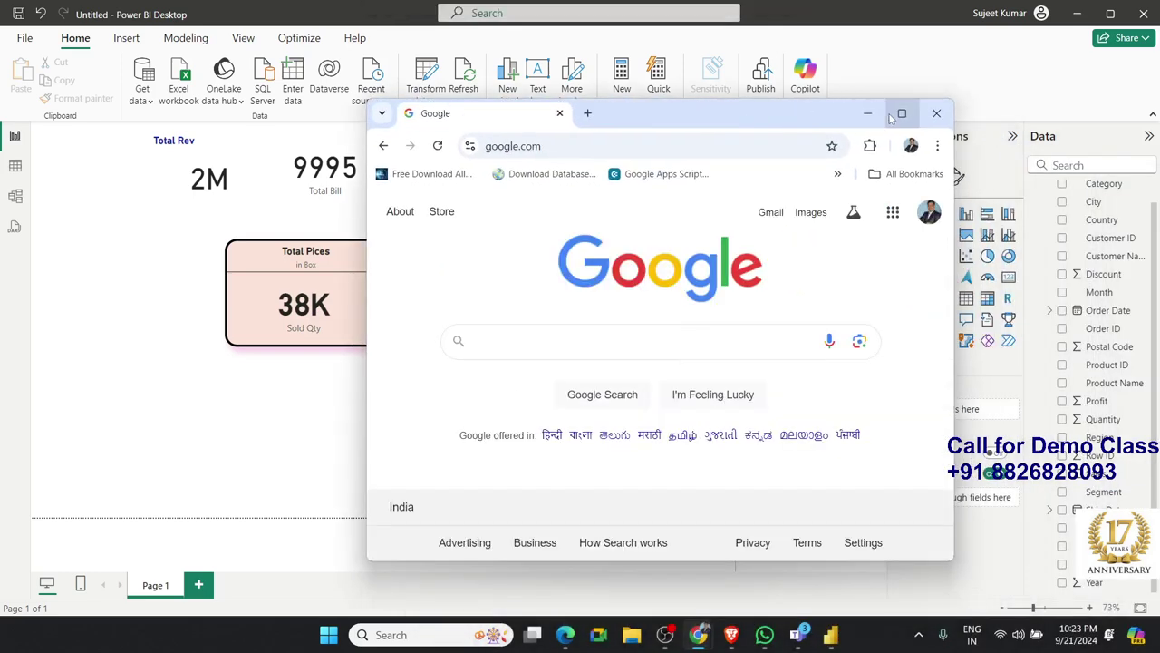
# Search Google for 'dashboard' and show the Images results.
pyautogui.click(901, 114)
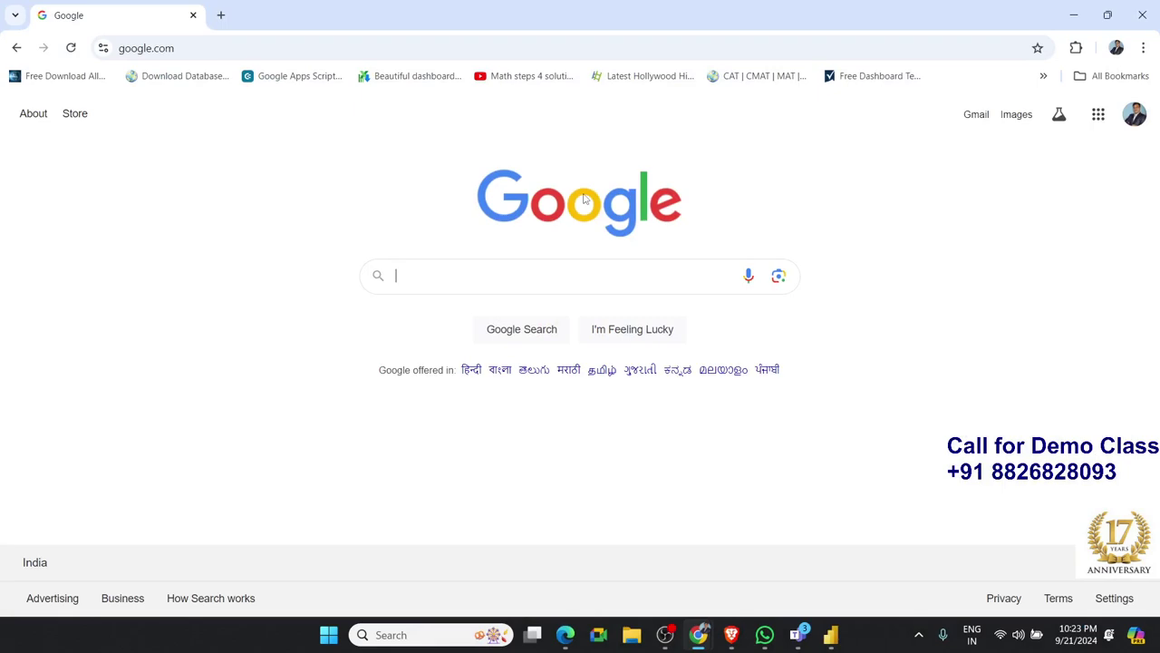
pyautogui.write('cha')
pyautogui.press('BackSpace')
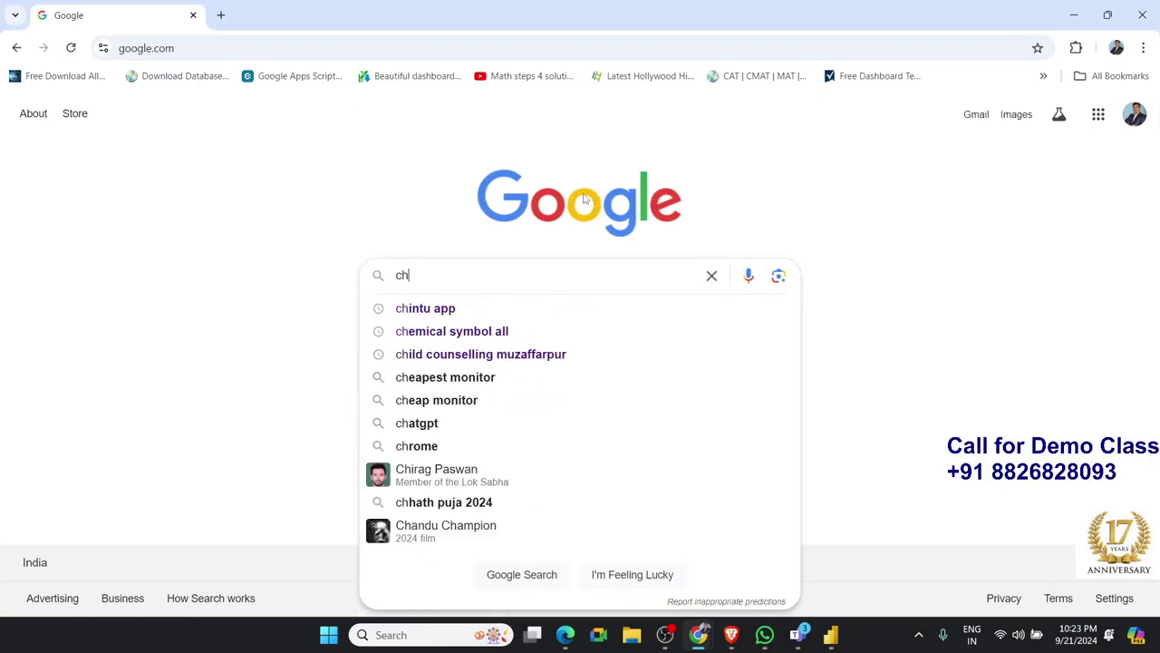
pyautogui.press('BackSpace')
pyautogui.press('BackSpace')
pyautogui.write('dashb')
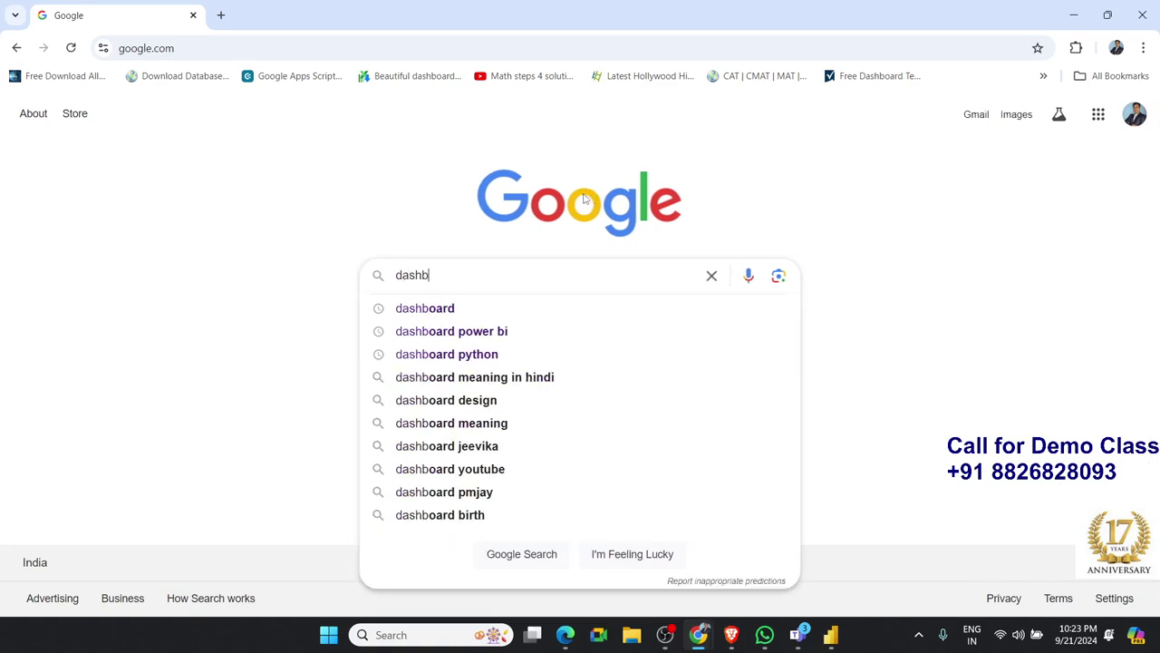
pyautogui.write('oard')
pyautogui.press('Return')
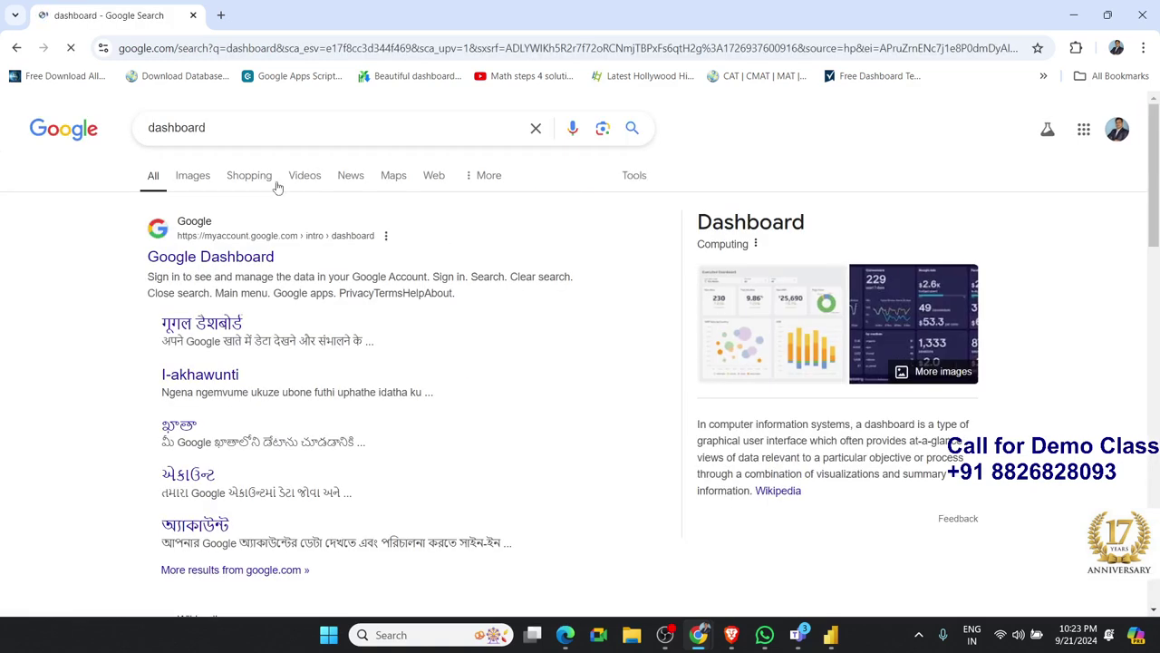
pyautogui.click(193, 175)
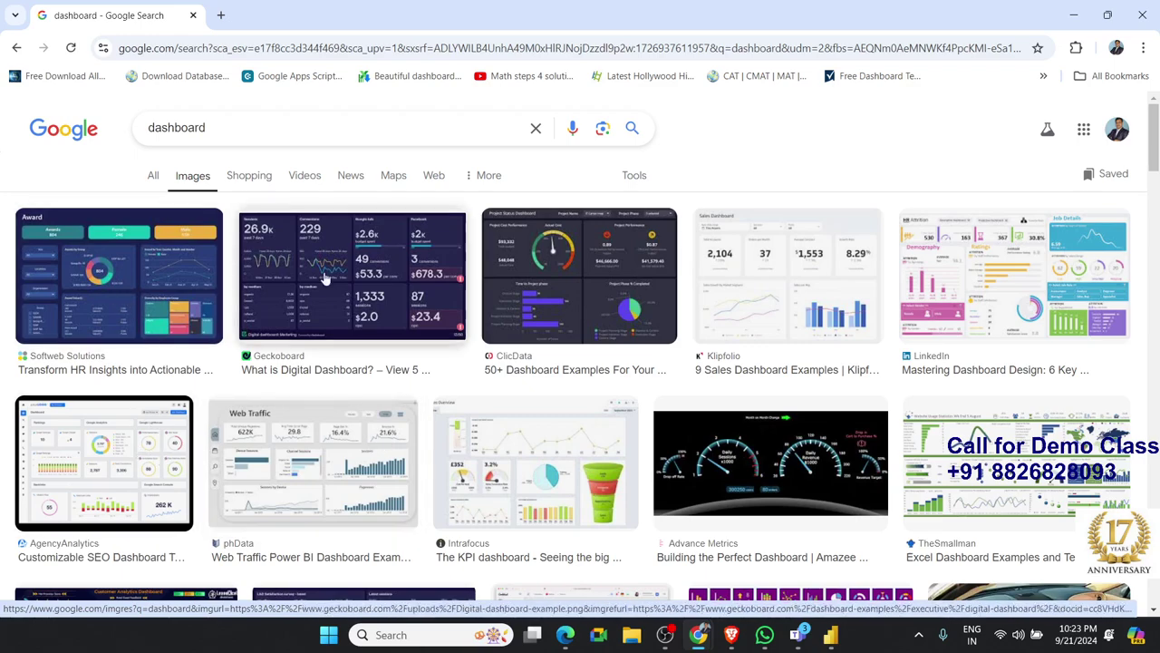
# Scroll through the example dashboard thumbnails, then switch windows with Alt+Tab.
pyautogui.scroll(-3, 732, 416)
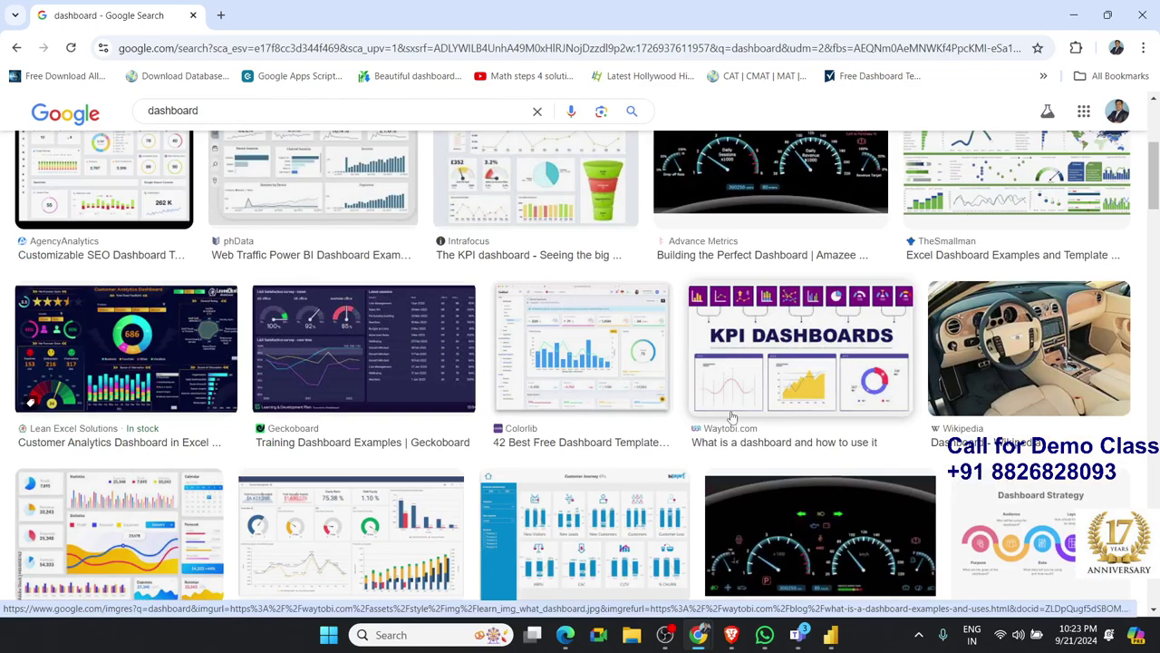
pyautogui.scroll(-1, 732, 416)
pyautogui.scroll(-2, 448, 511)
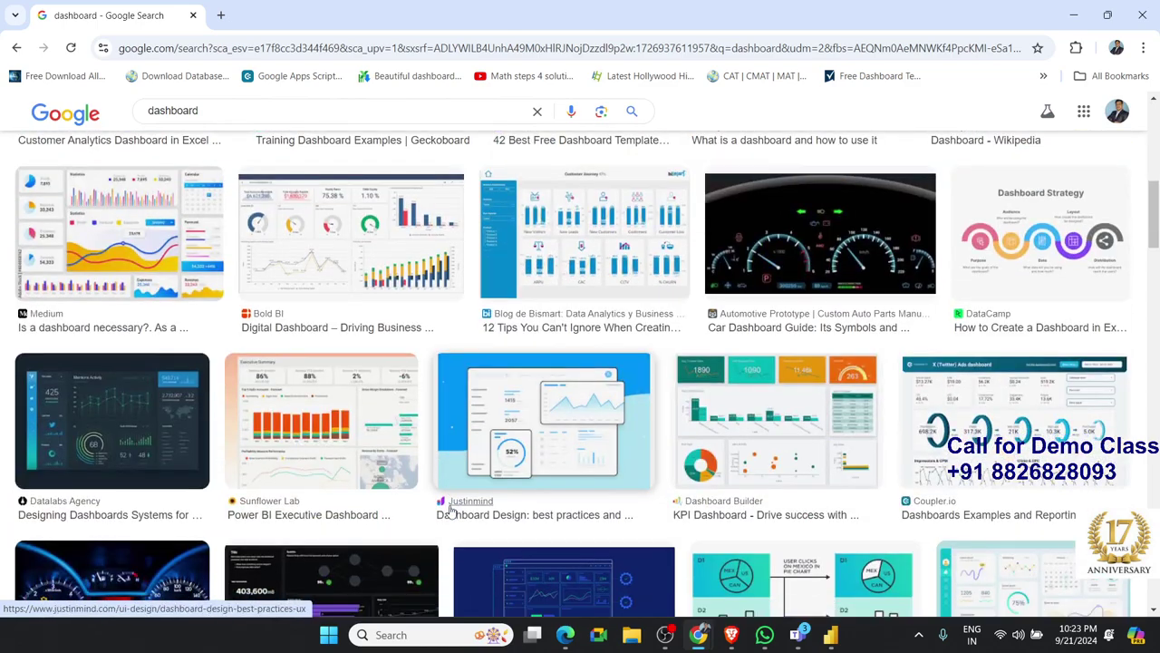
pyautogui.scroll(-1, 451, 510)
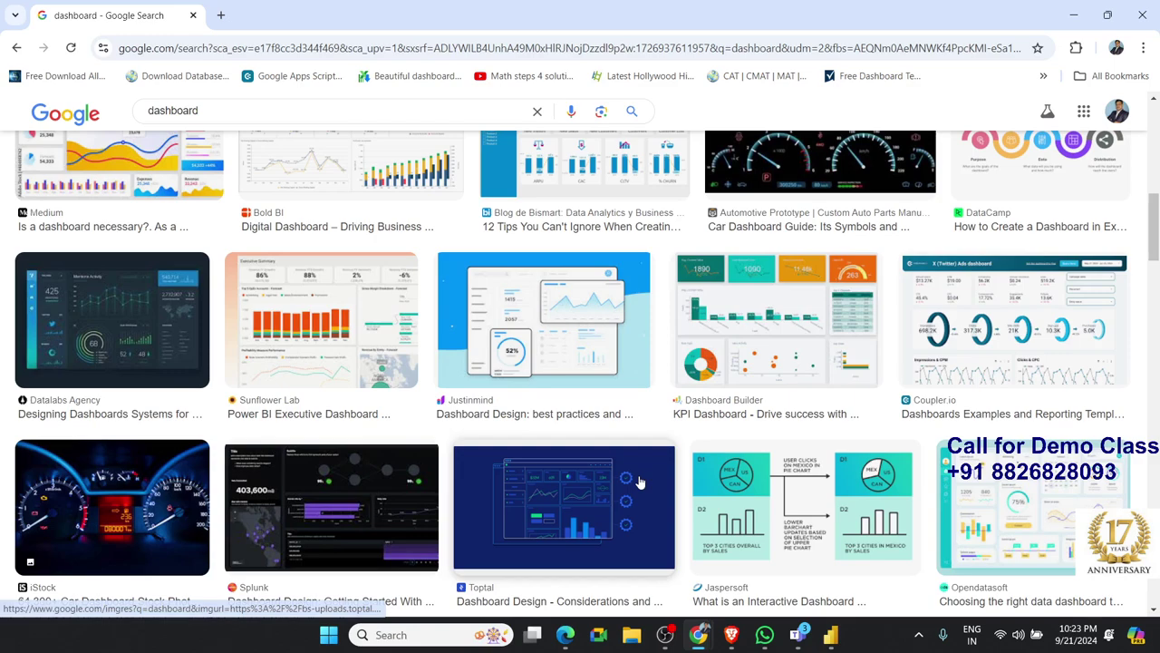
pyautogui.hotkey('alt', 'Tab')
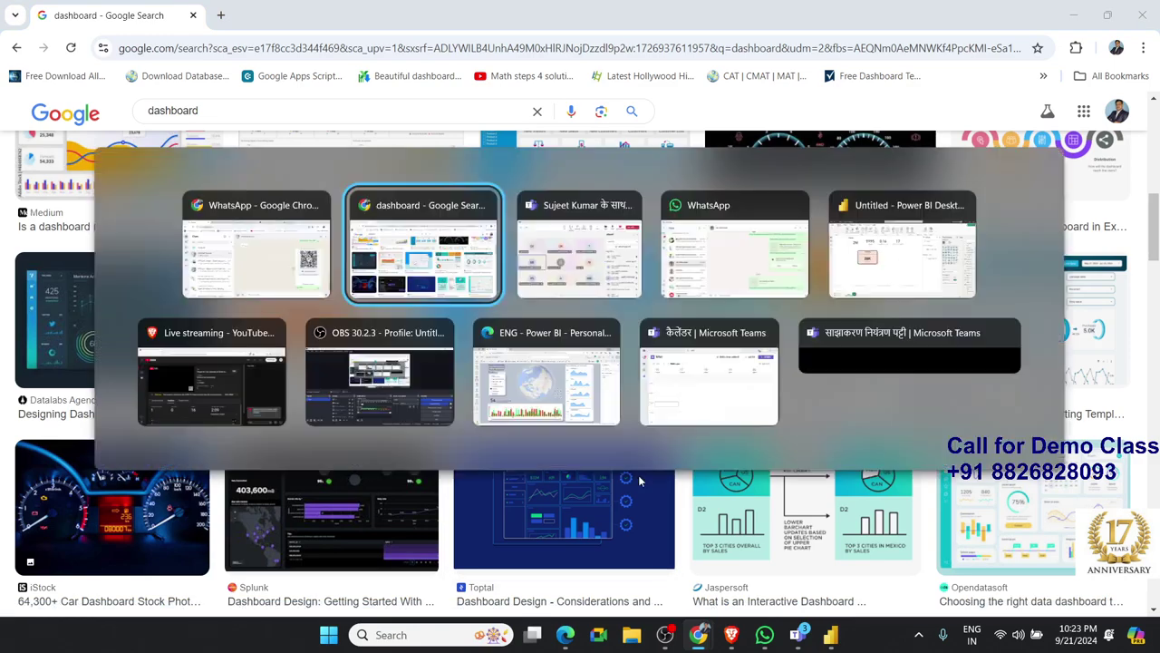
pyautogui.press('Tab')
# Add a card right of Total Pices showing Average of Quantity (3.84), and widen it.
pyautogui.press('Escape')
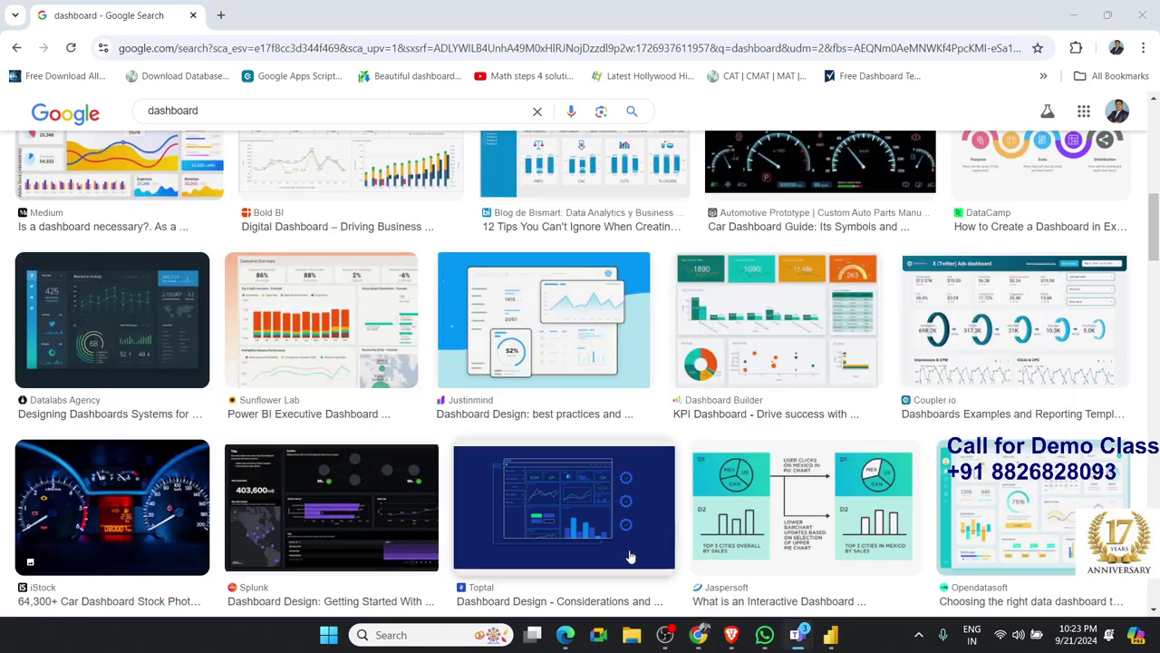
pyautogui.click(830, 635)
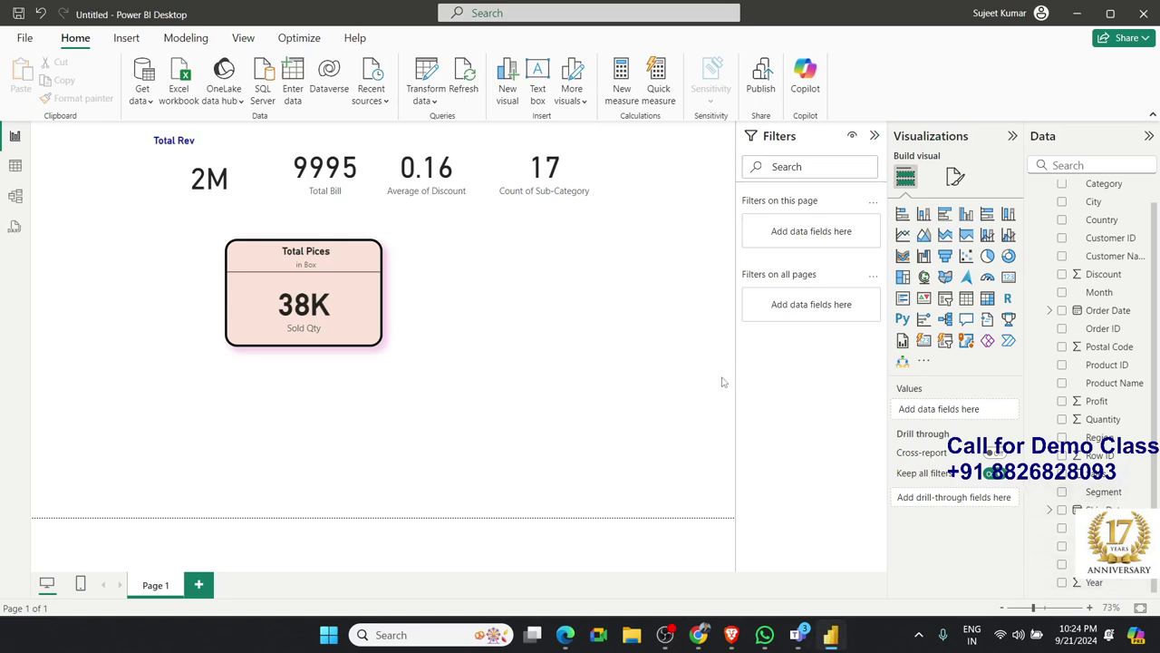
pyautogui.click(1006, 279)
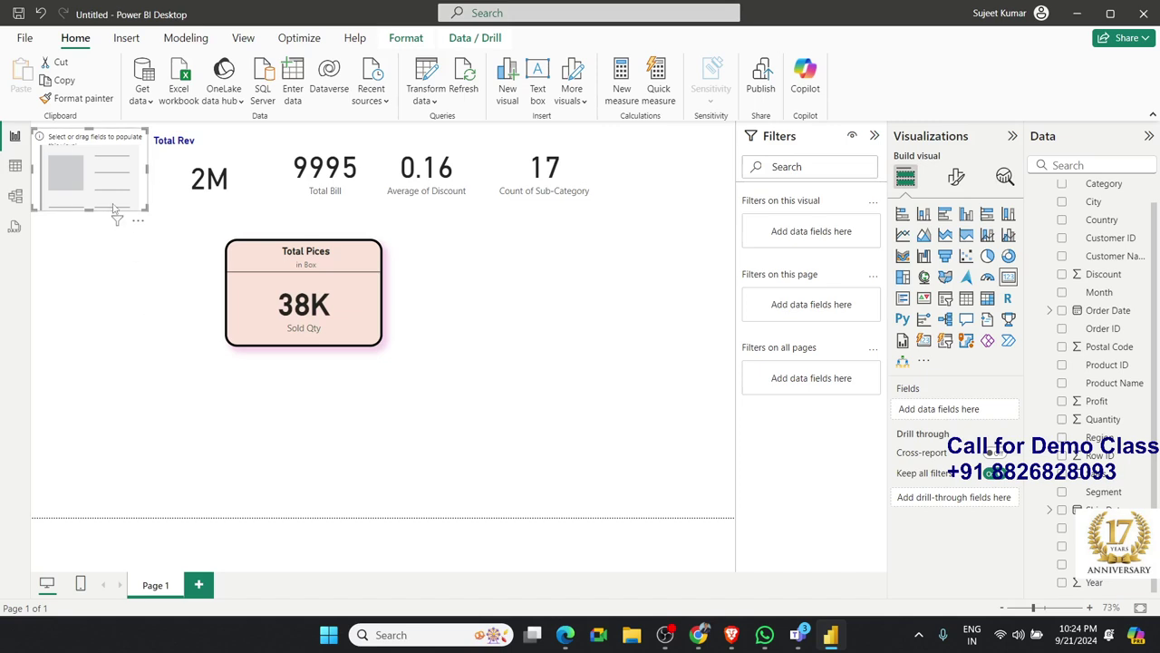
pyautogui.moveTo(116, 209)
pyautogui.mouseDown()
pyautogui.moveTo(627, 384)
pyautogui.moveTo(545, 319)
pyautogui.mouseUp()
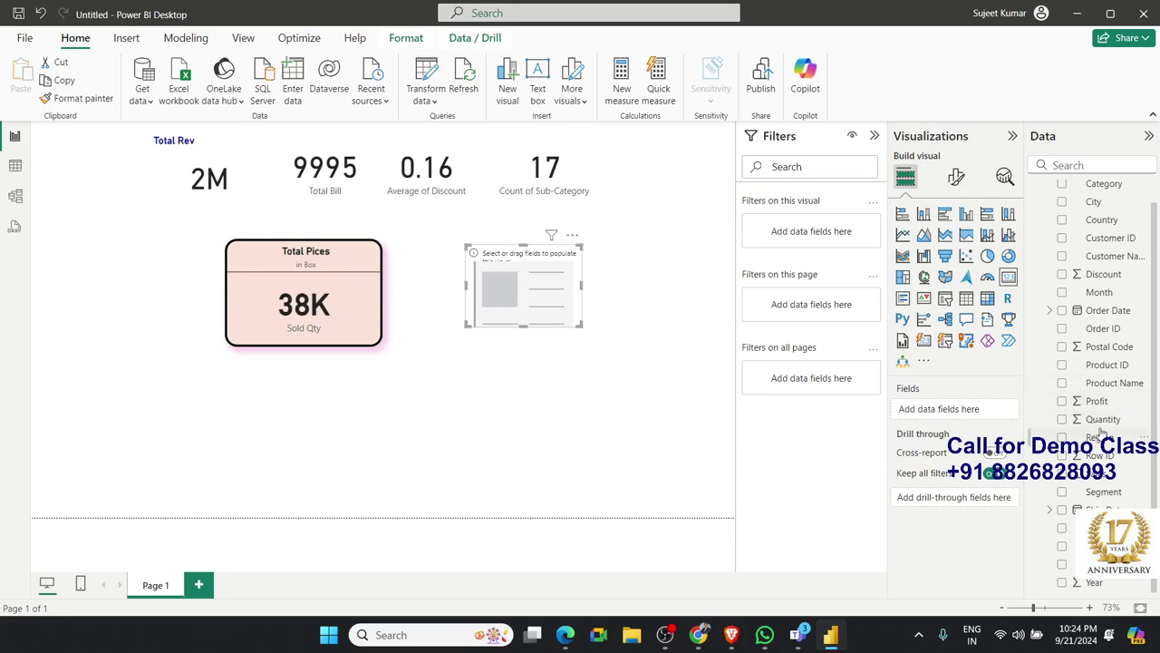
pyautogui.moveTo(1101, 421); pyautogui.dragTo(535, 292)
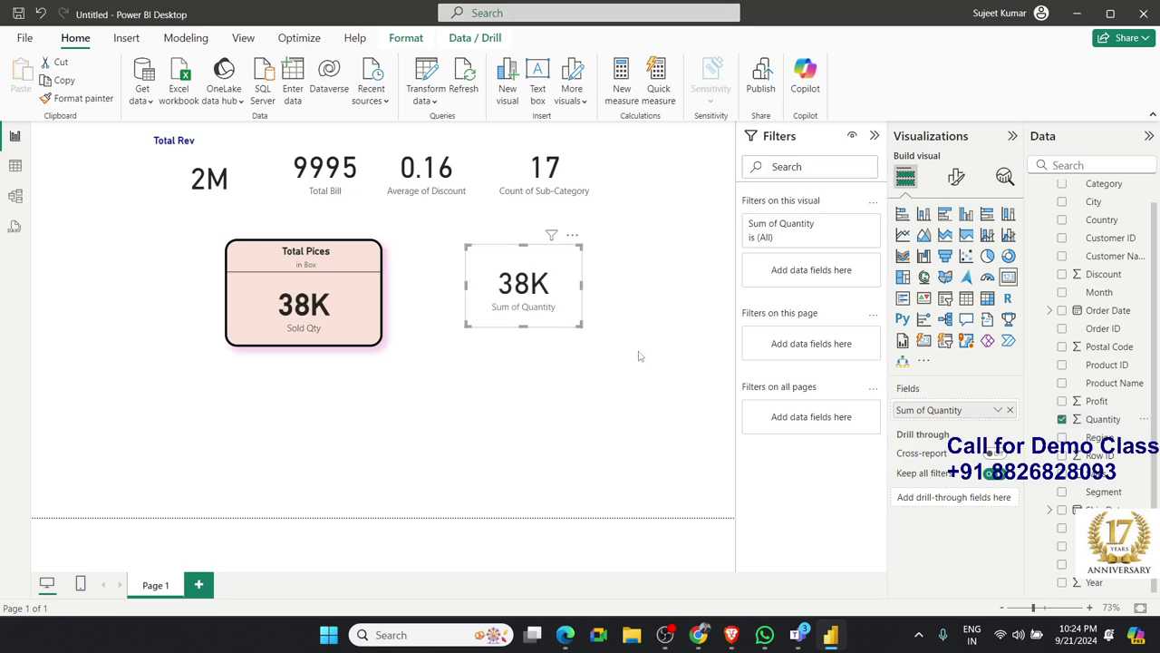
pyautogui.click(997, 409)
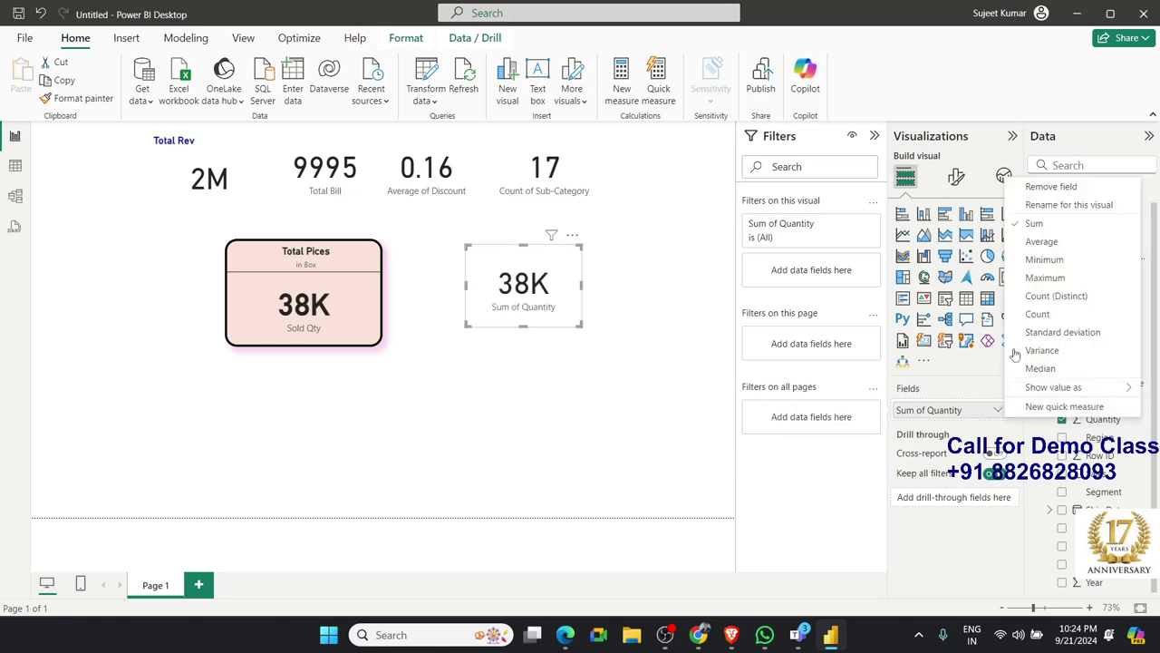
pyautogui.click(1042, 241)
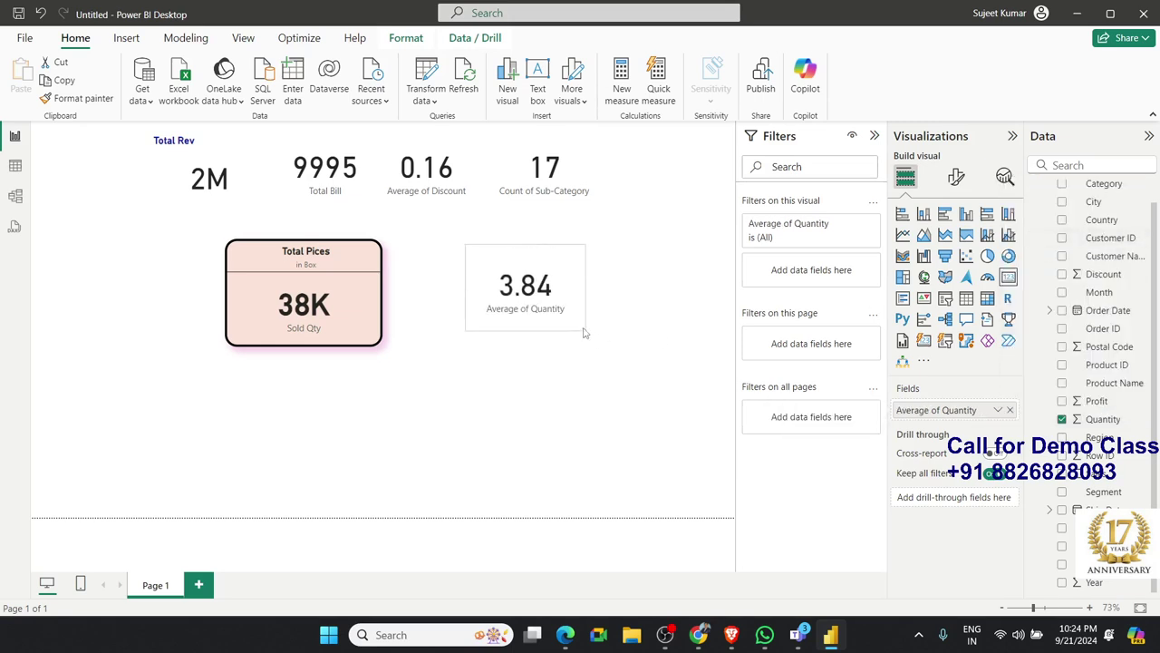
pyautogui.moveTo(584, 333); pyautogui.dragTo(633, 327)
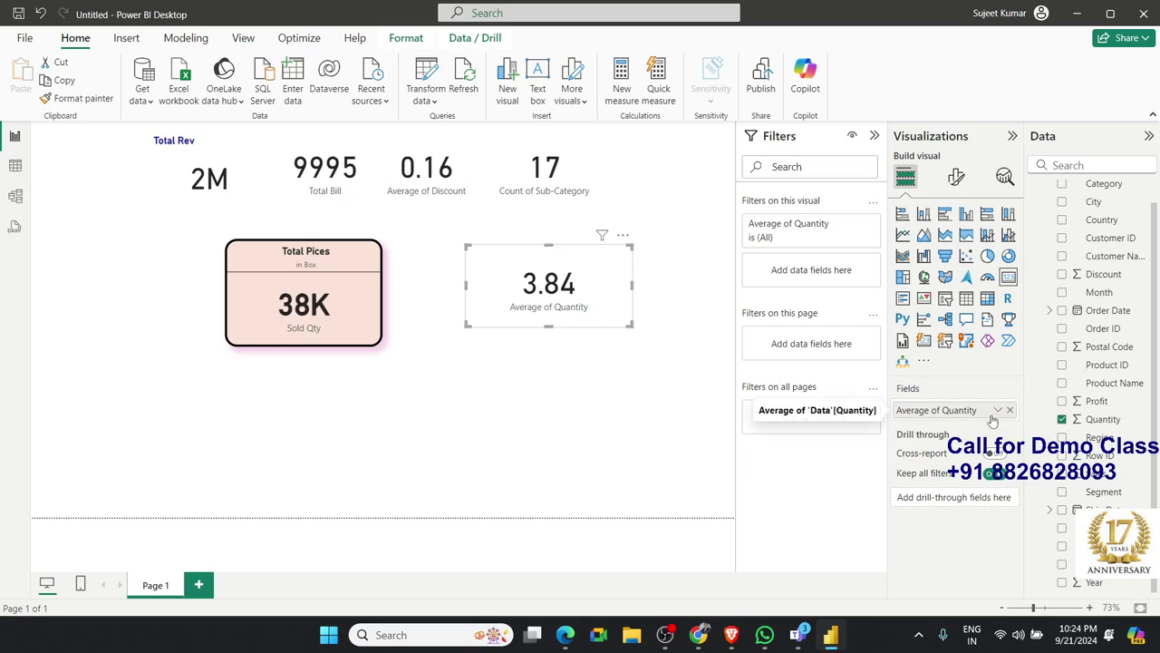
pyautogui.click(997, 412)
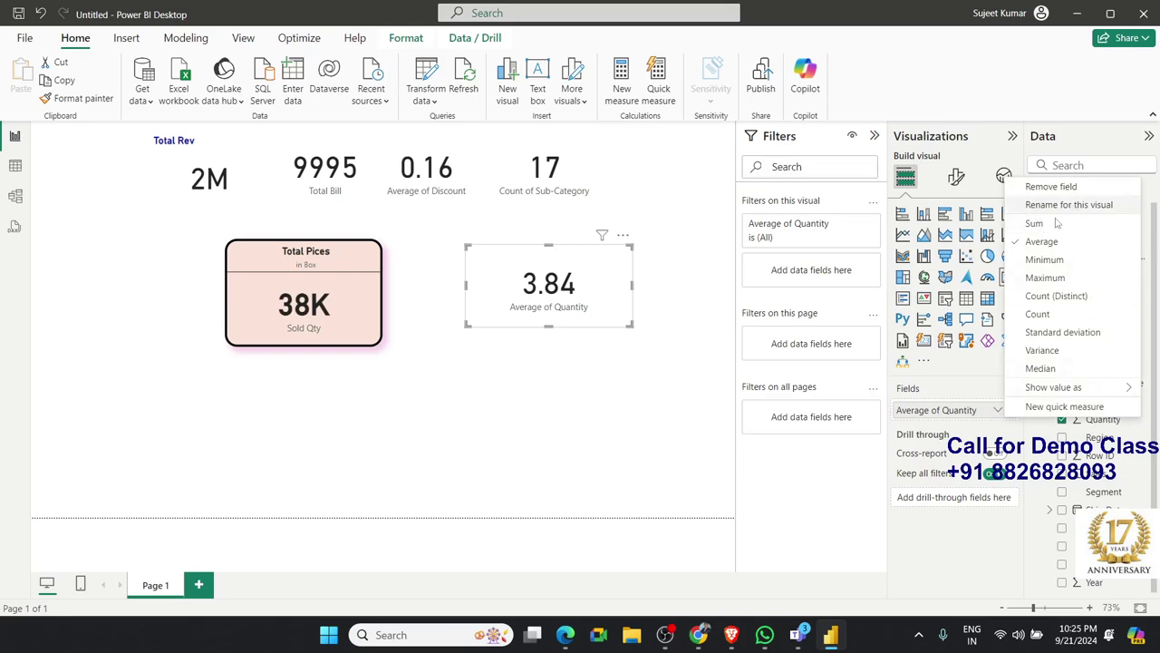
pyautogui.rightClick(501, 314)
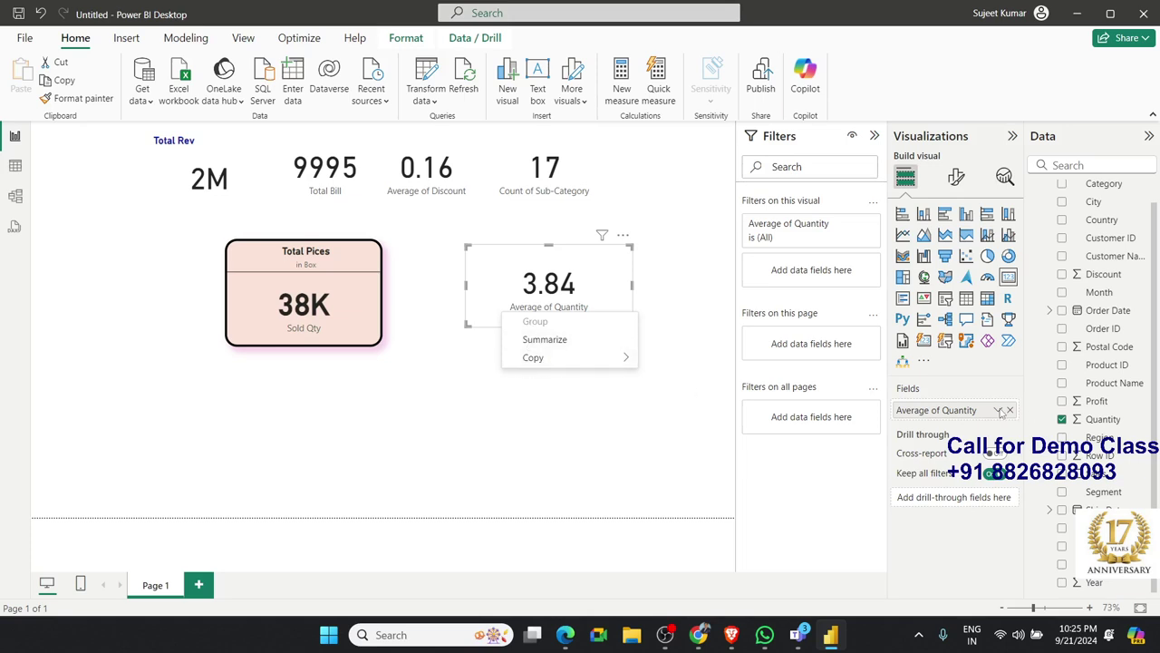
pyautogui.click(998, 410)
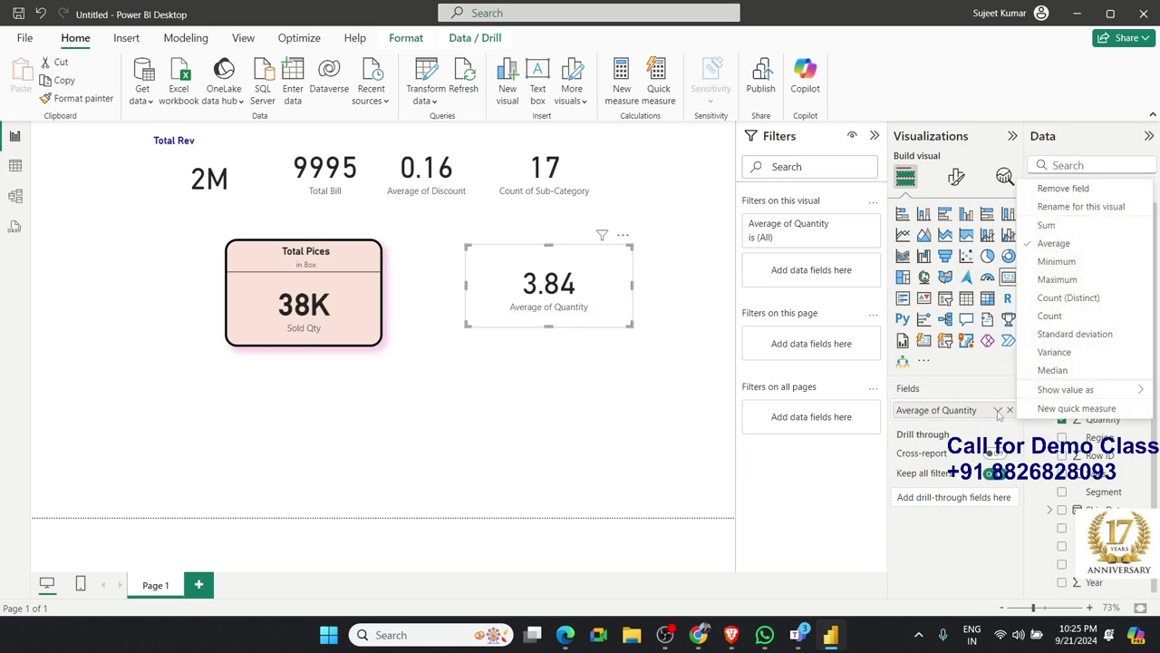
pyautogui.click(998, 413)
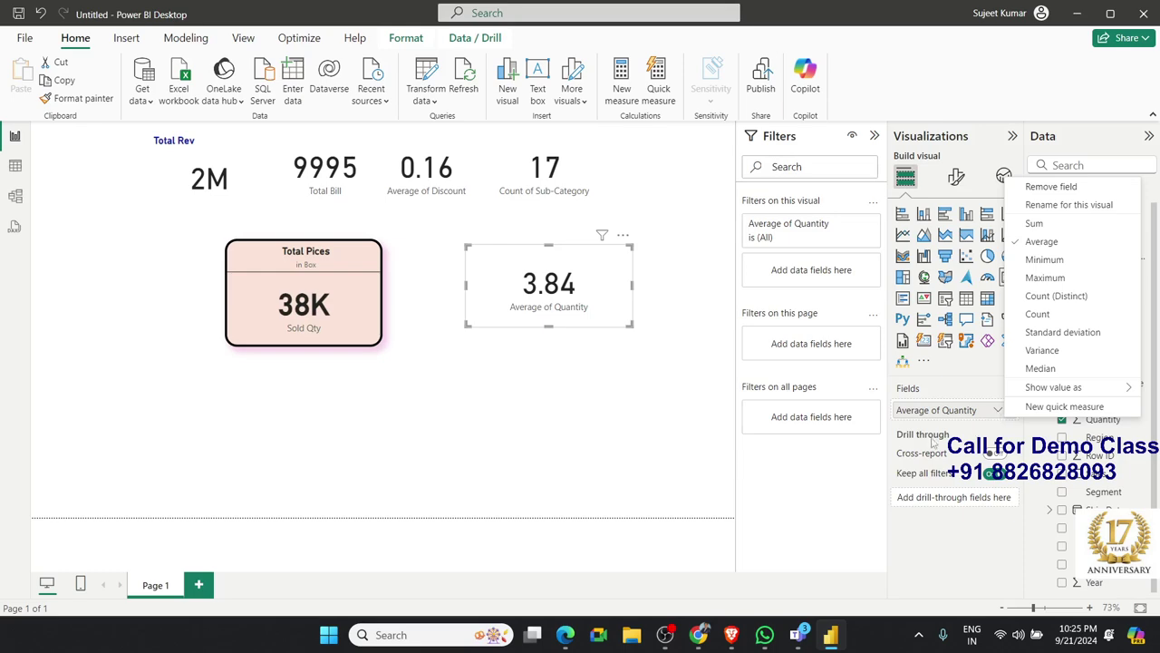
pyautogui.click(498, 439)
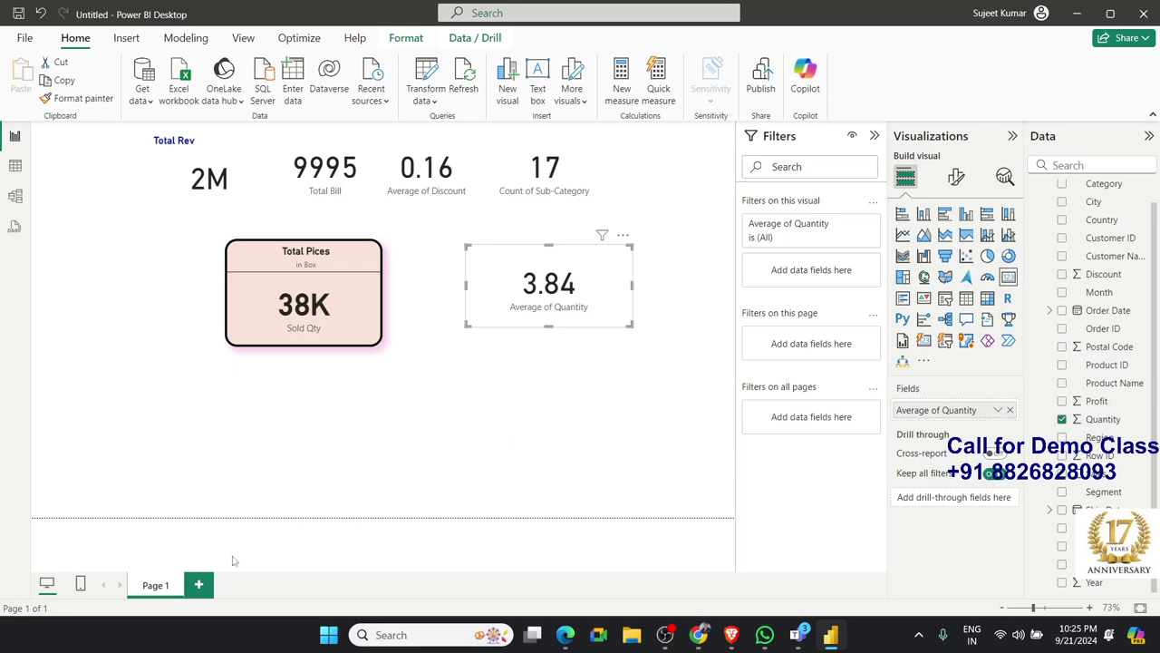
# Add a new blank Page 2, then go back to Page 1.
pyautogui.click(200, 585)
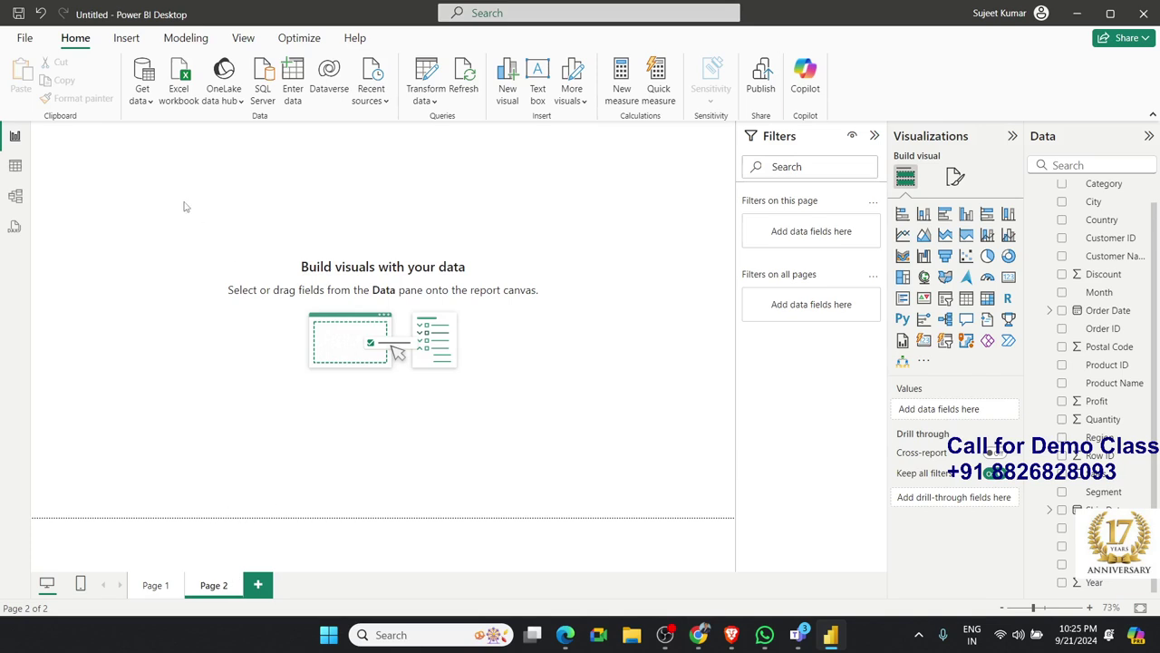
pyautogui.moveTo(184, 202); pyautogui.dragTo(592, 458)
pyautogui.click(148, 589)
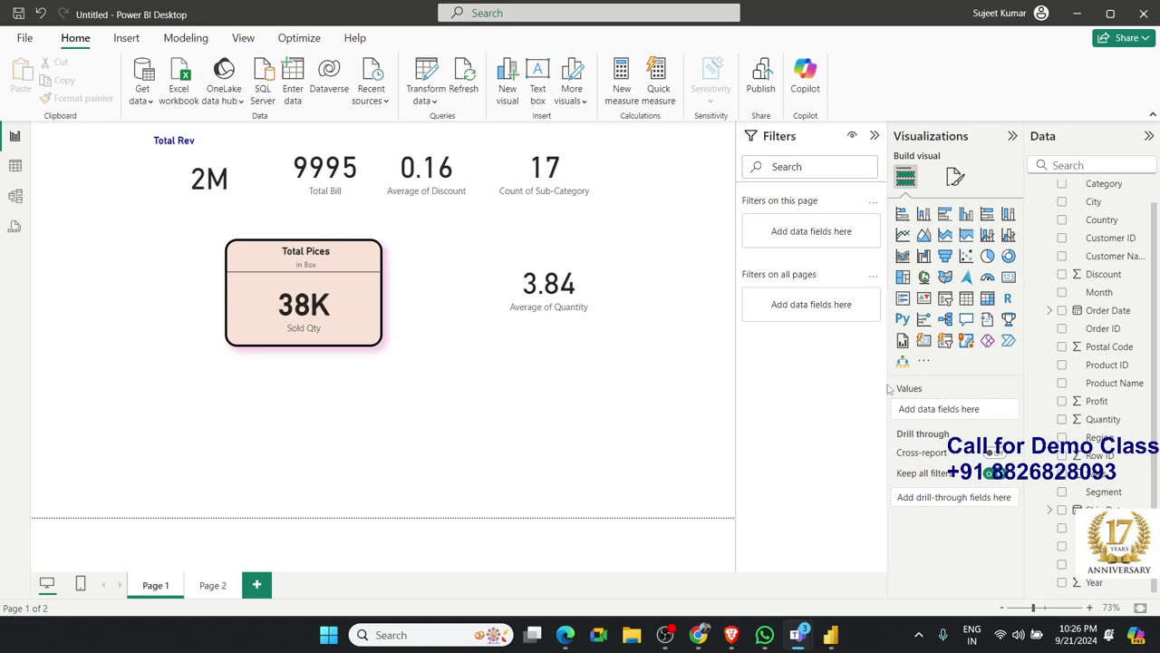
# Review the Total Pices card's formatting options, then return to Page 2.
pyautogui.click(356, 350)
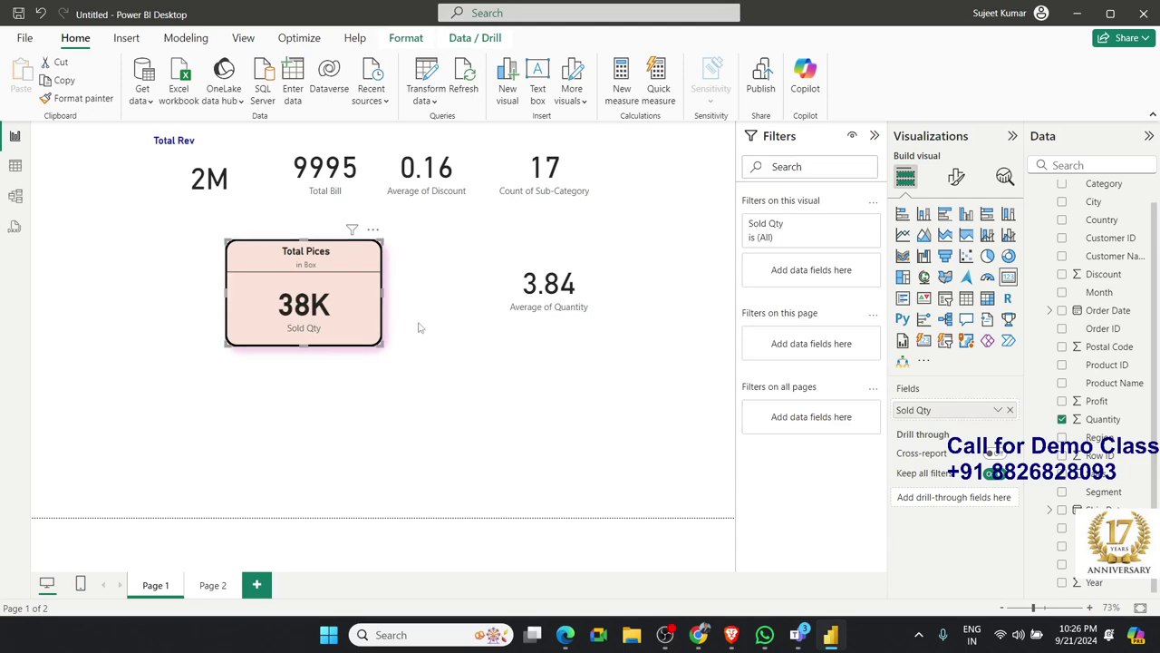
pyautogui.click(954, 178)
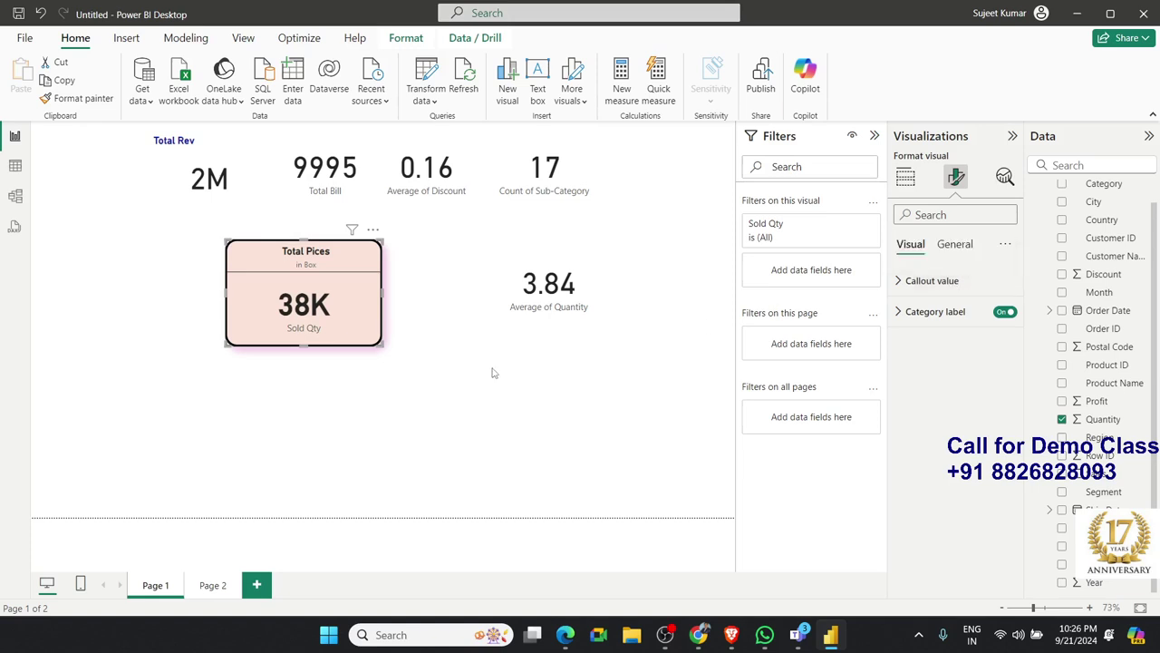
pyautogui.click(470, 385)
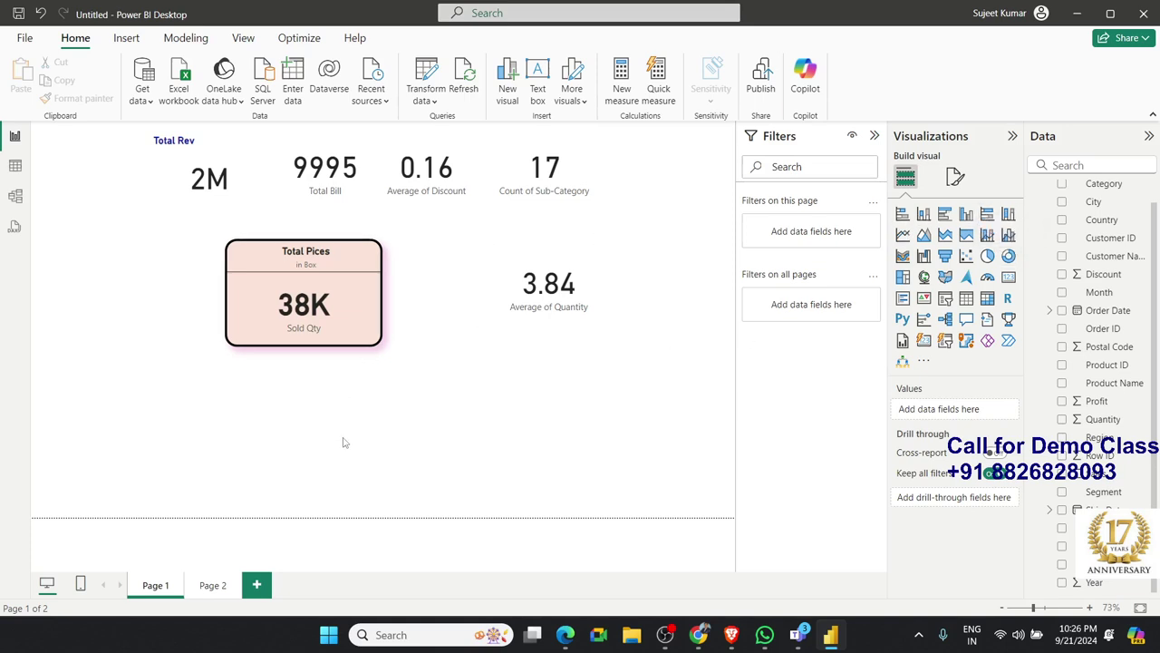
pyautogui.click(208, 584)
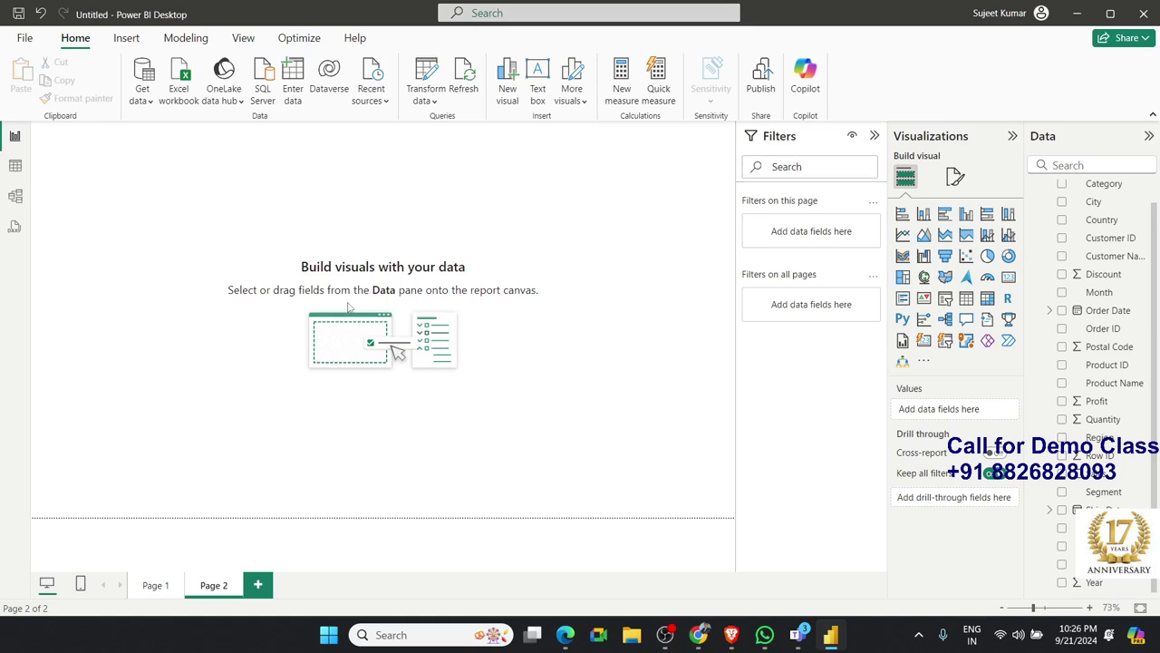
# Place a tall multi-row card at Page 2's right edge with Sub-Category and Sum of Sales.
pyautogui.moveTo(257, 231); pyautogui.dragTo(510, 412)
pyautogui.click(903, 298)
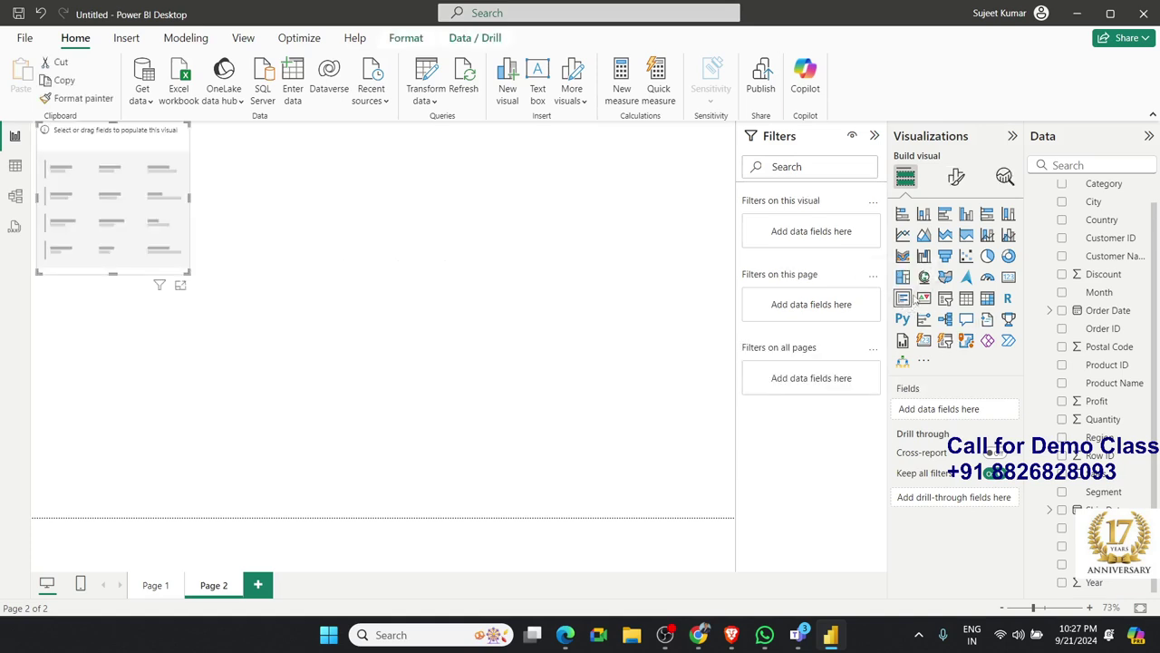
pyautogui.moveTo(185, 210); pyautogui.dragTo(678, 207)
pyautogui.moveTo(654, 276)
pyautogui.mouseDown()
pyautogui.moveTo(635, 417)
pyautogui.moveTo(639, 509)
pyautogui.mouseUp()
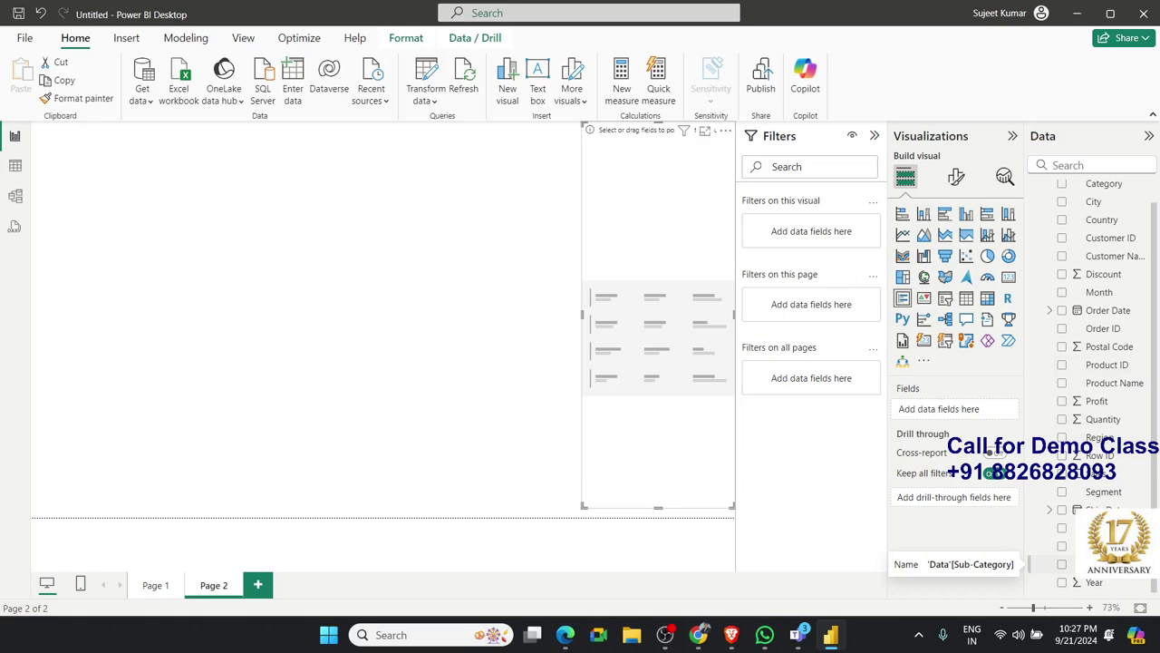
pyautogui.moveTo(1092, 564); pyautogui.dragTo(675, 345)
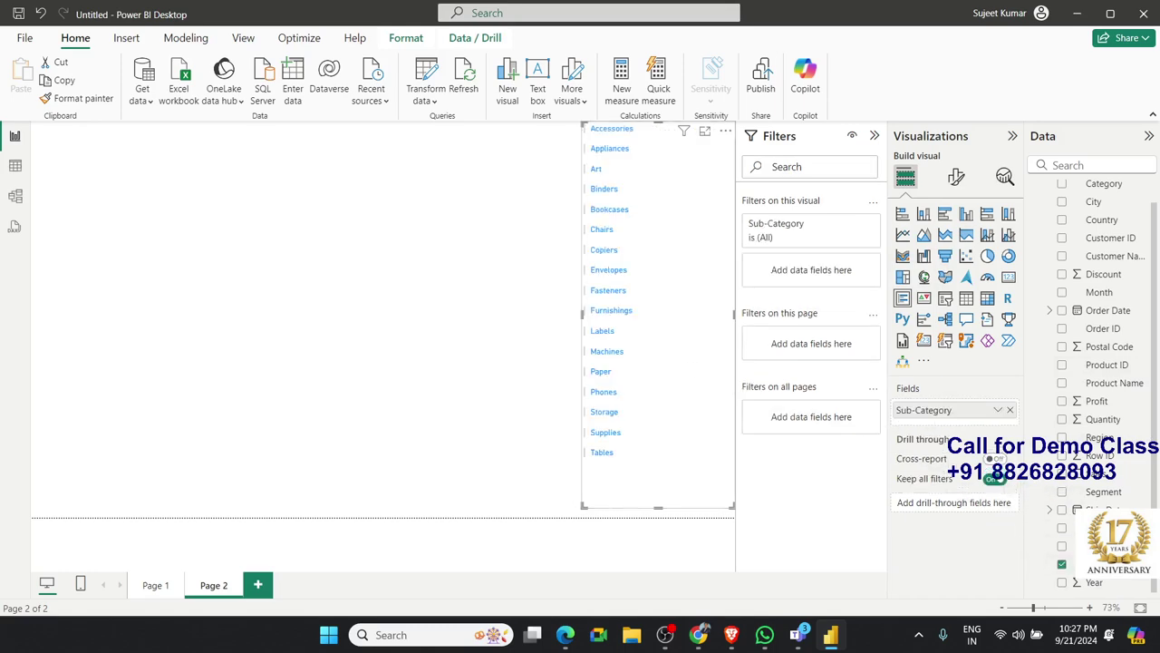
pyautogui.moveTo(1101, 473); pyautogui.dragTo(676, 397)
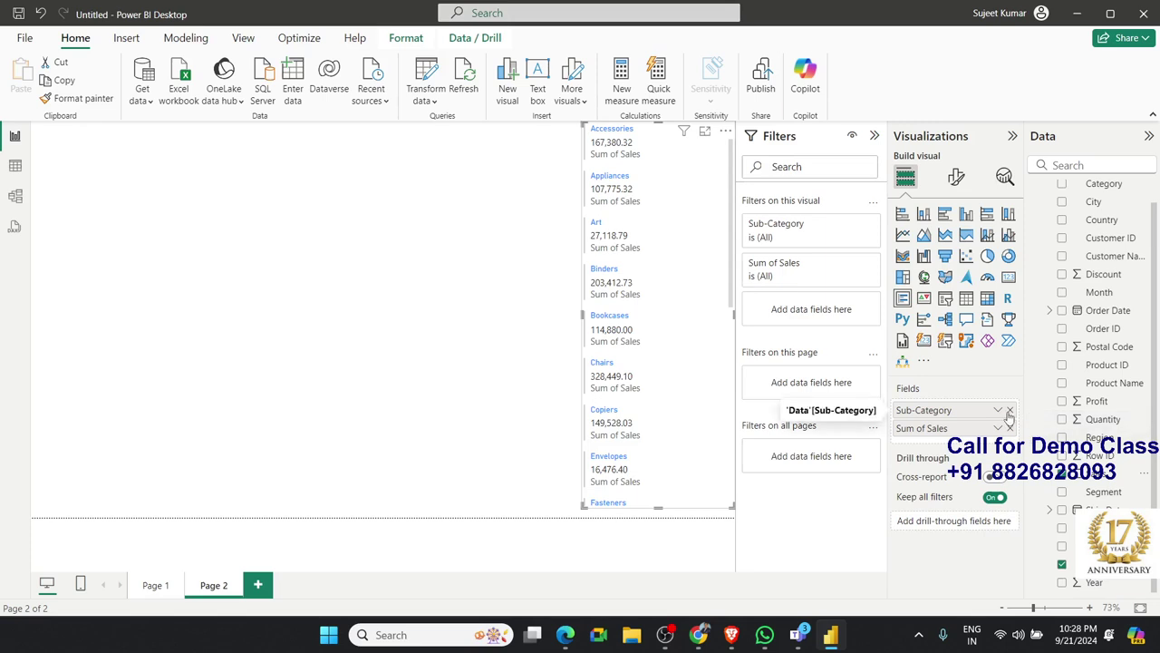
# Swap Sub-Category for Category in the card and rename Sum of Sales to 'Total Rev'.
pyautogui.click(1008, 411)
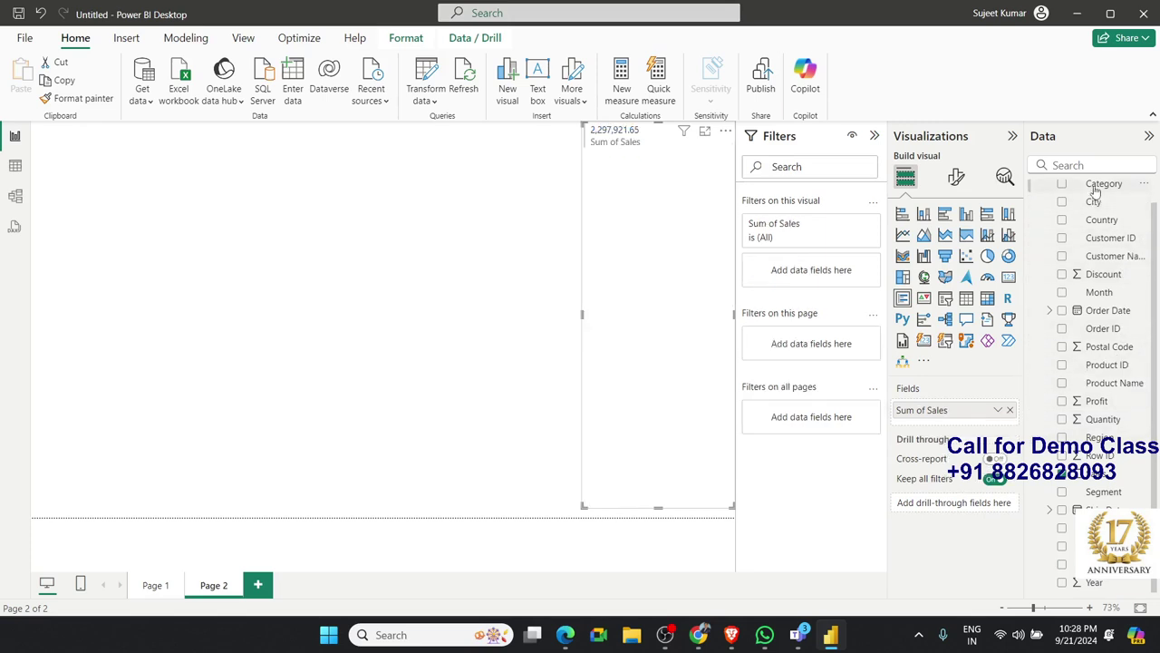
pyautogui.moveTo(1103, 185); pyautogui.dragTo(965, 411)
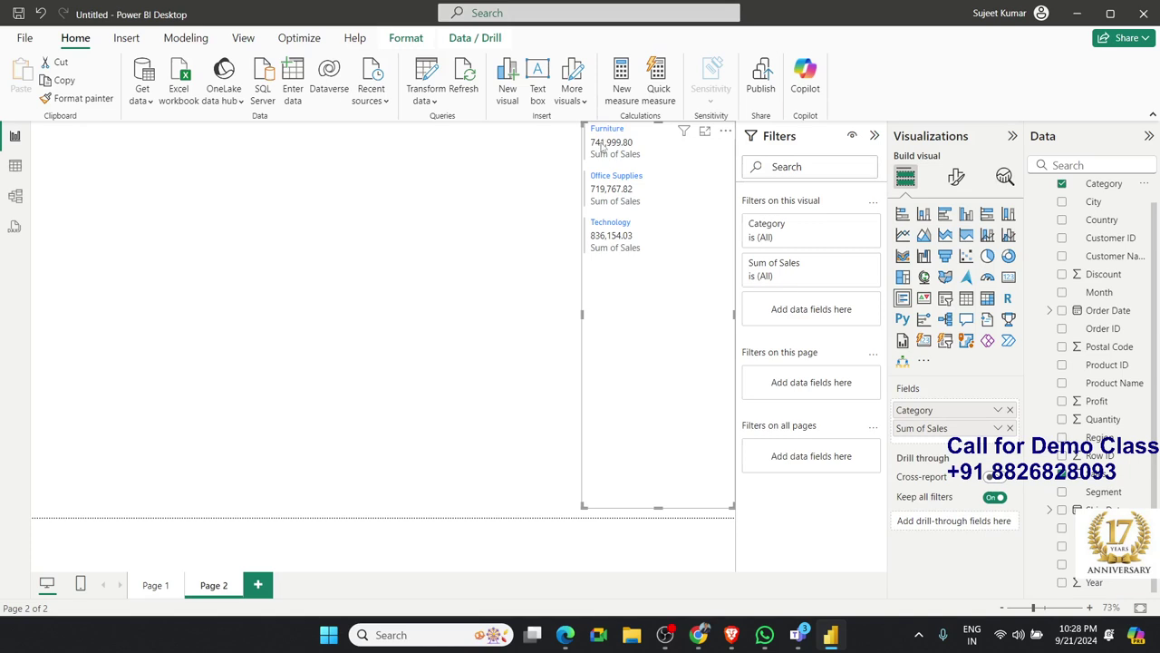
pyautogui.click(999, 430)
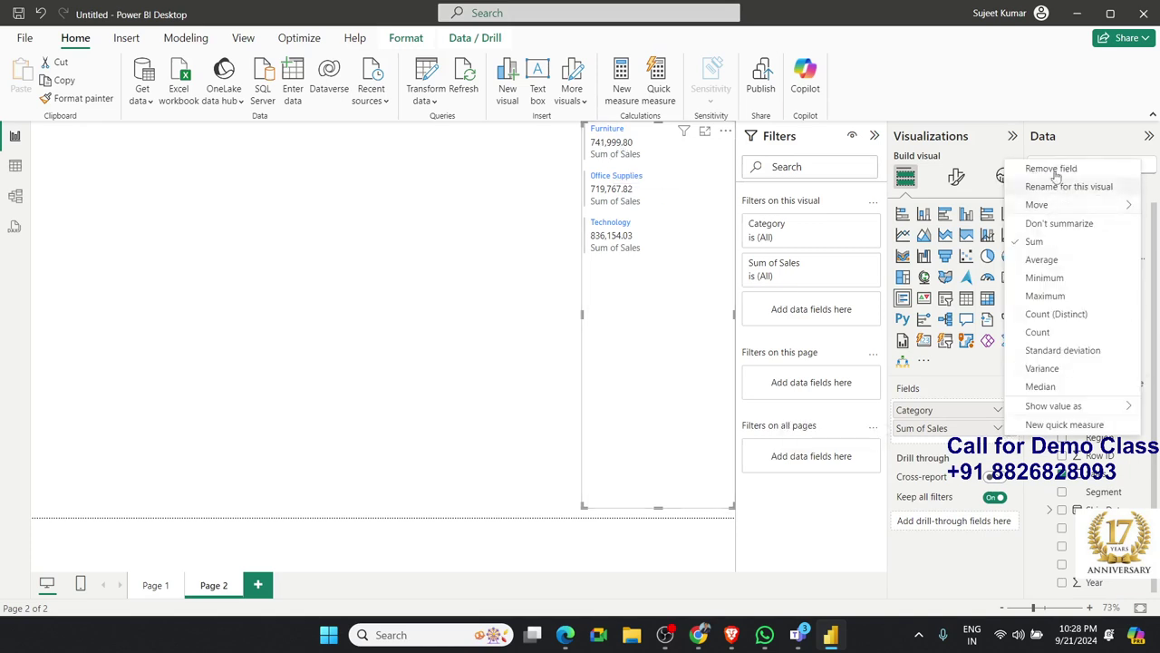
pyautogui.press('Escape')
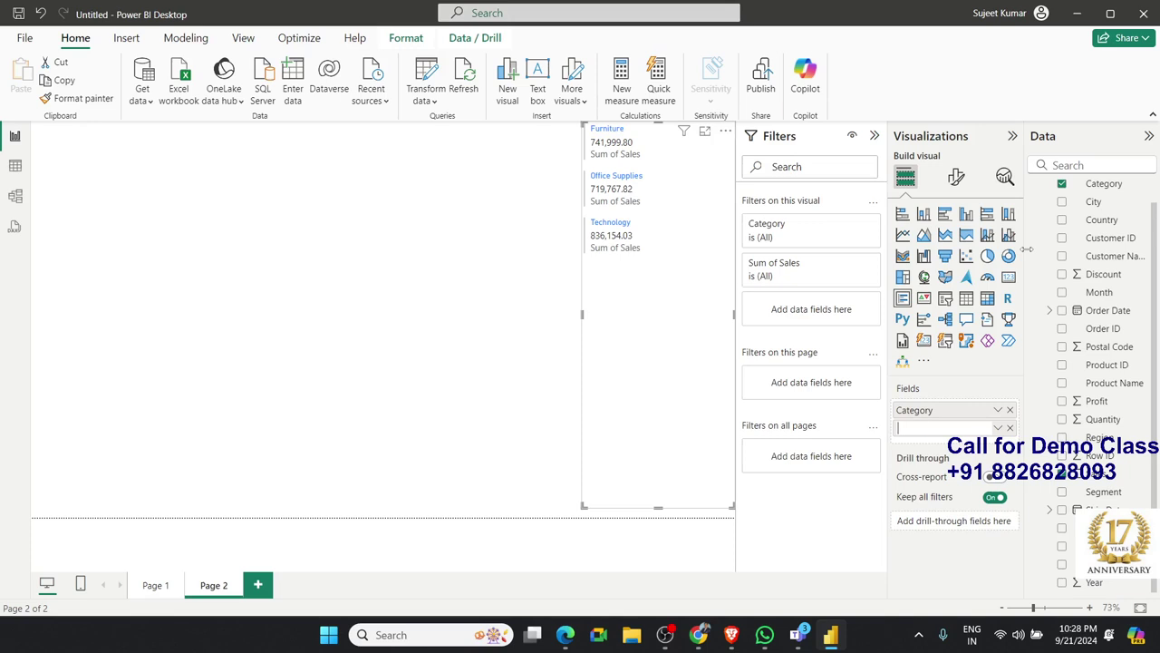
pyautogui.click(954, 428)
pyautogui.write('Total')
pyautogui.write(' Rev')
pyautogui.press('Return')
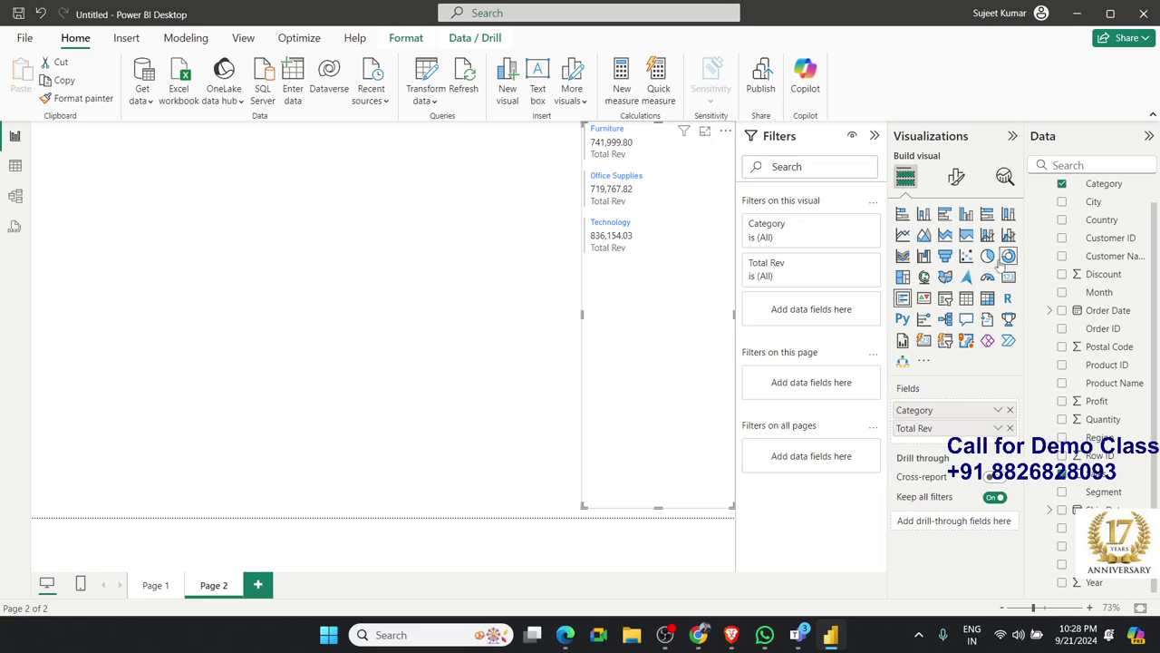
pyautogui.click(957, 176)
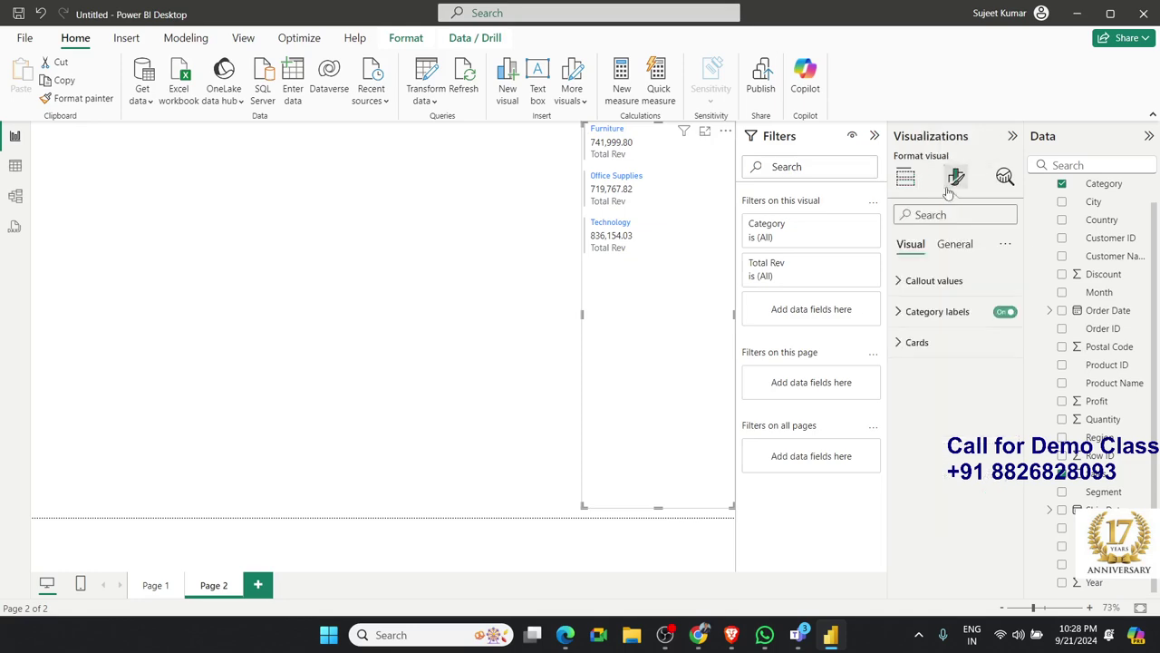
# Make the card's callout values bold and its Total Rev category labels light pink.
pyautogui.click(957, 245)
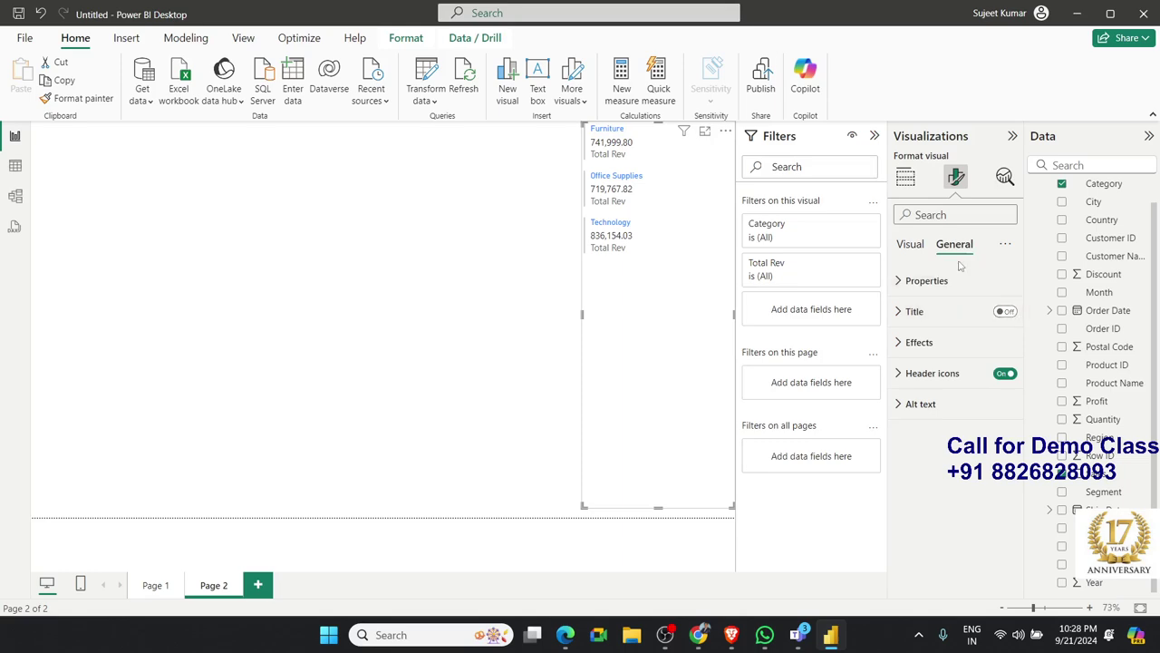
pyautogui.click(917, 244)
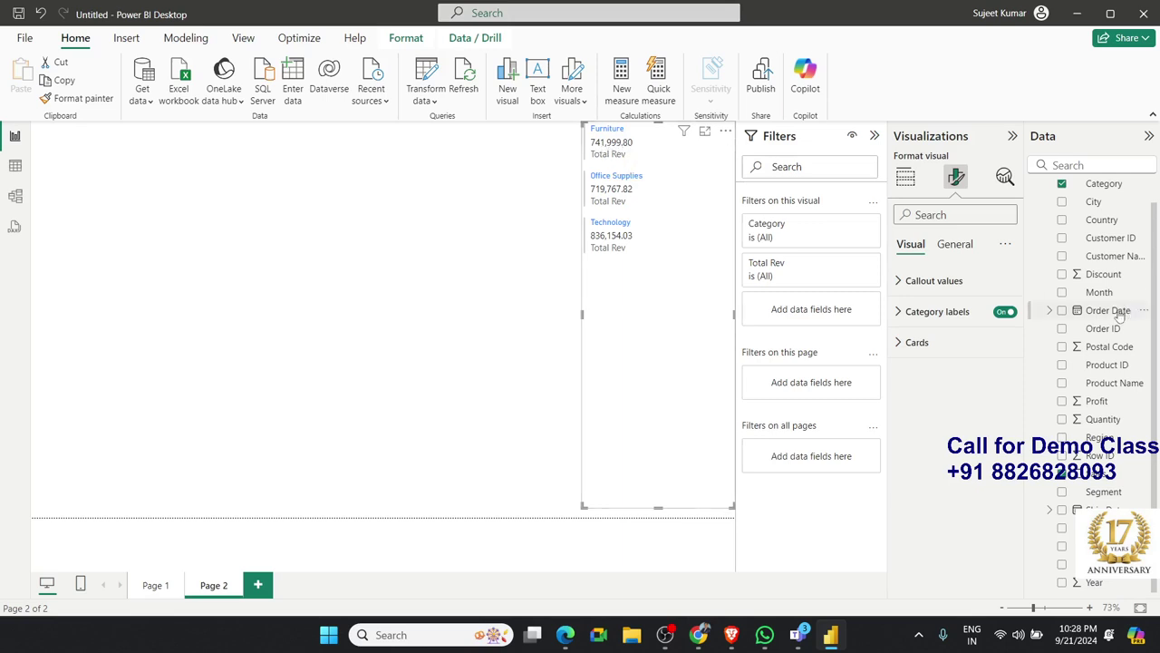
pyautogui.click(969, 290)
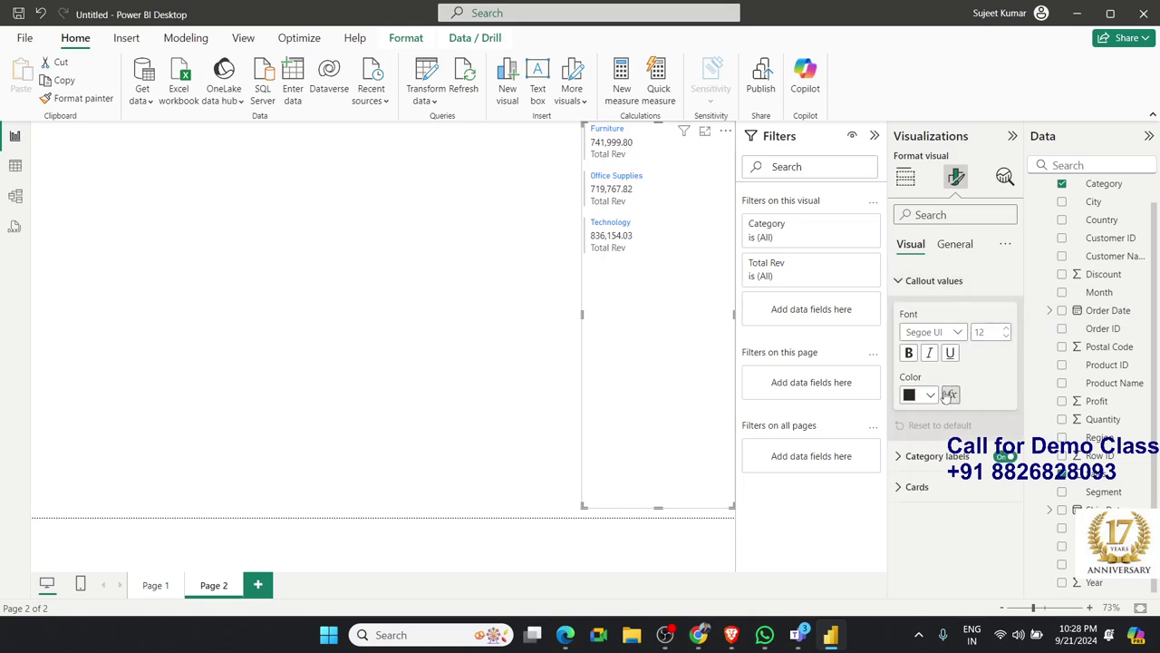
pyautogui.click(909, 355)
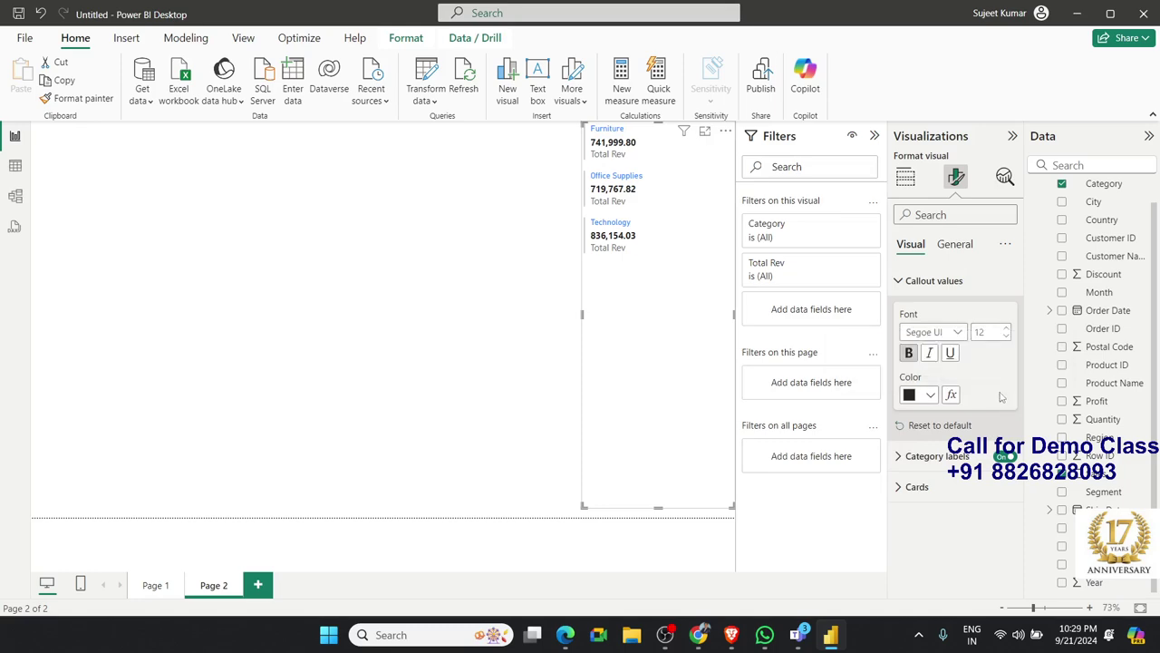
pyautogui.click(899, 460)
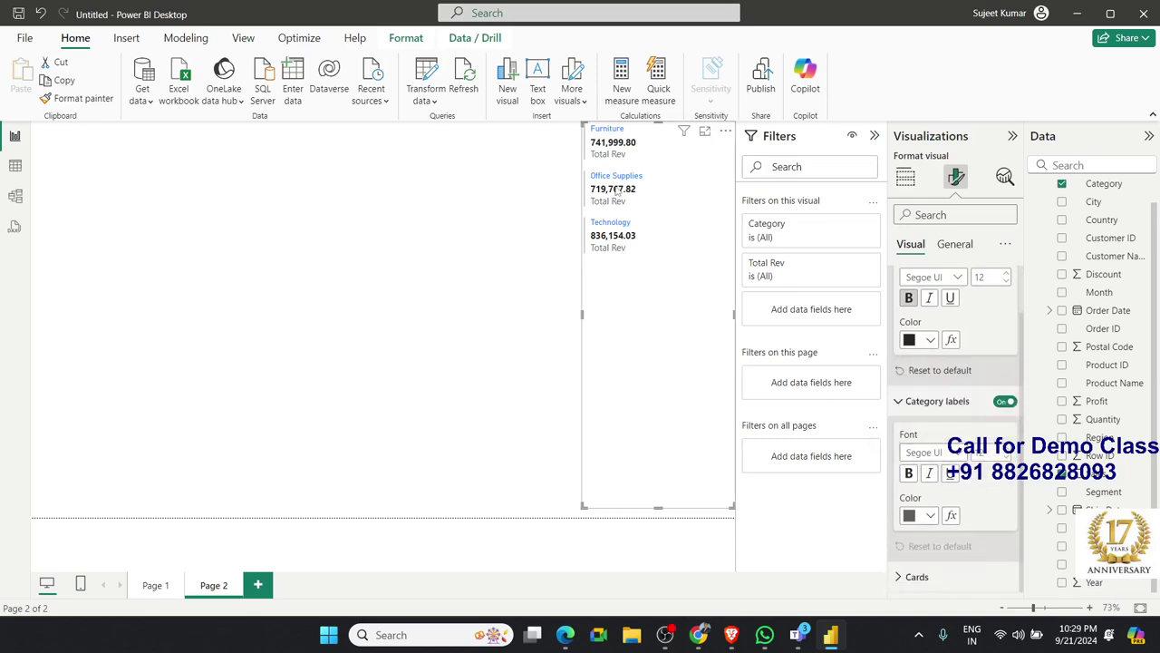
pyautogui.click(930, 517)
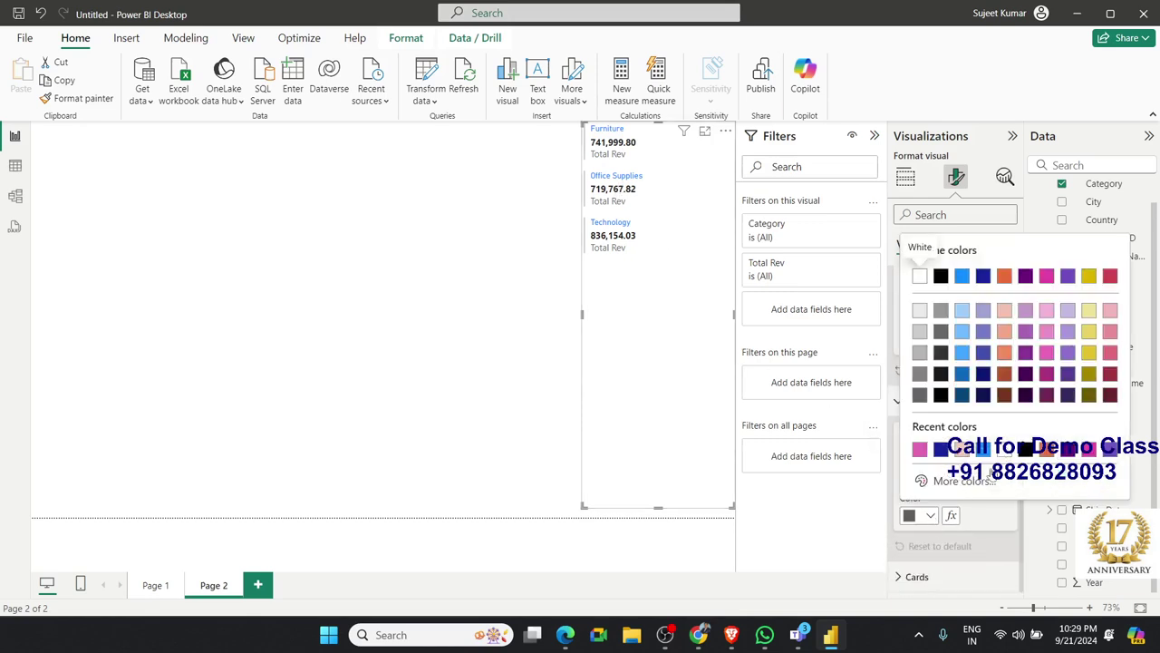
pyautogui.click(962, 450)
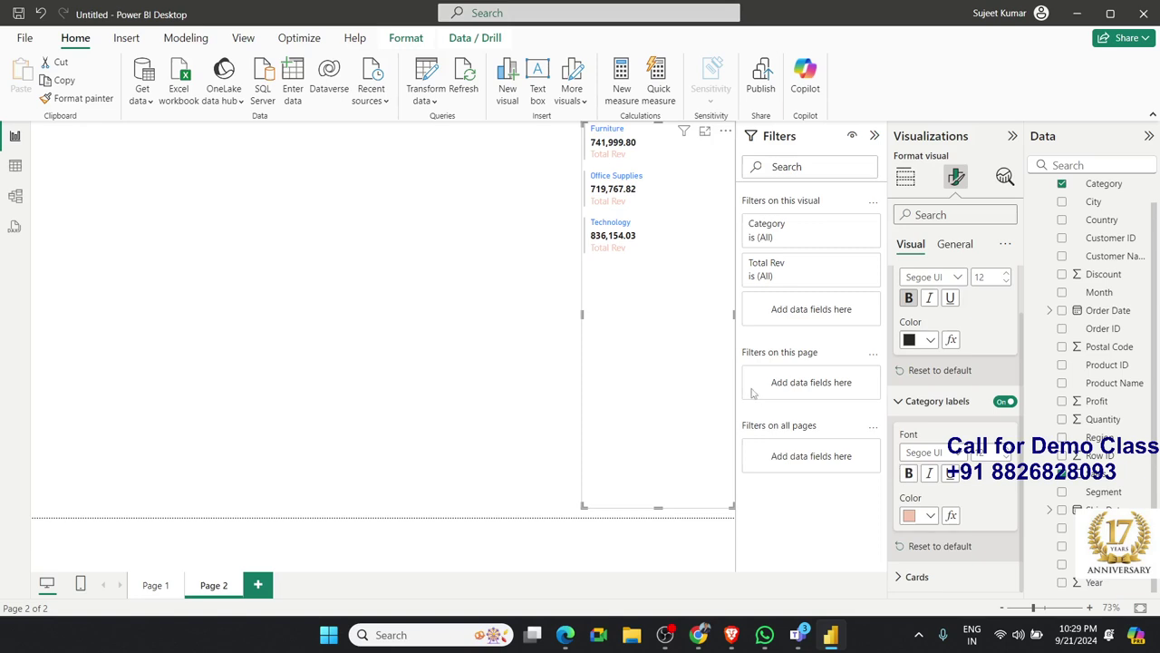
pyautogui.scroll(1, 916, 421)
pyautogui.scroll(-1, 917, 411)
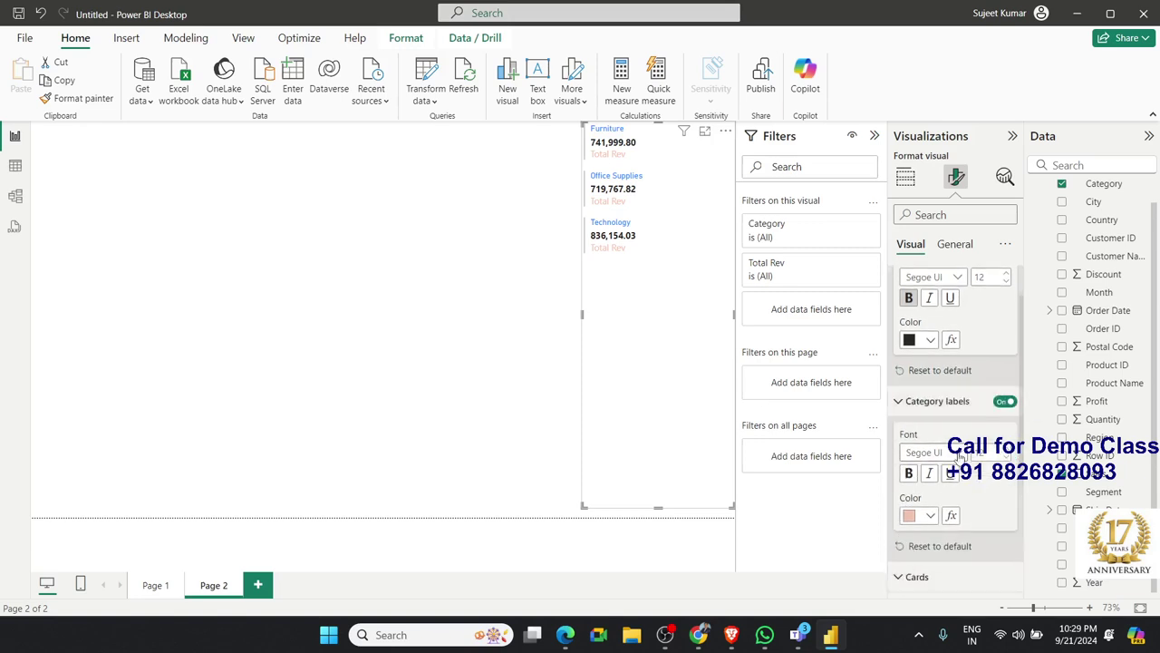
pyautogui.scroll(-4, 959, 458)
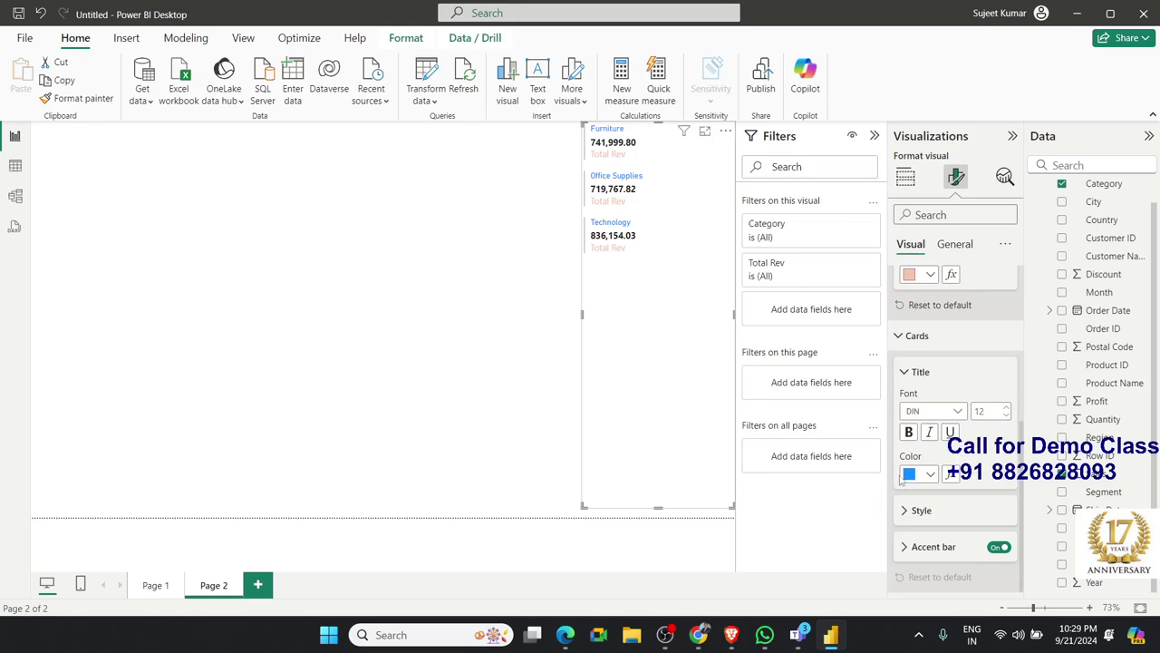
# Make the card titles pink and add purple top and left outlines to each card.
pyautogui.click(931, 476)
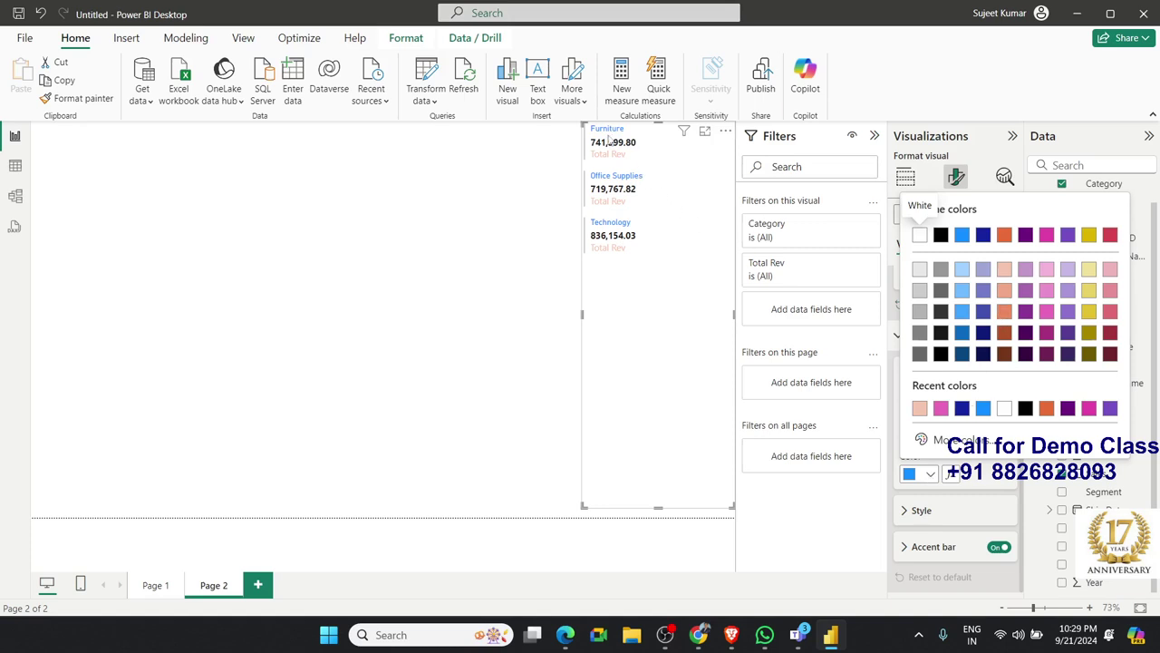
pyautogui.click(1087, 412)
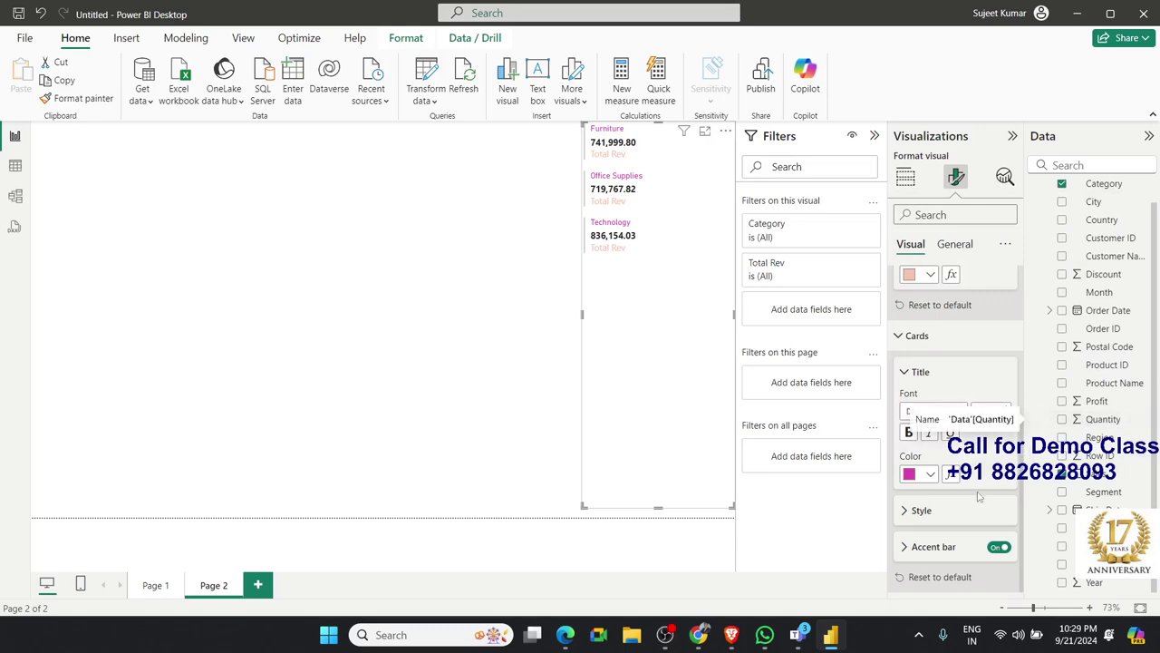
pyautogui.click(921, 510)
pyautogui.scroll(-2, 918, 490)
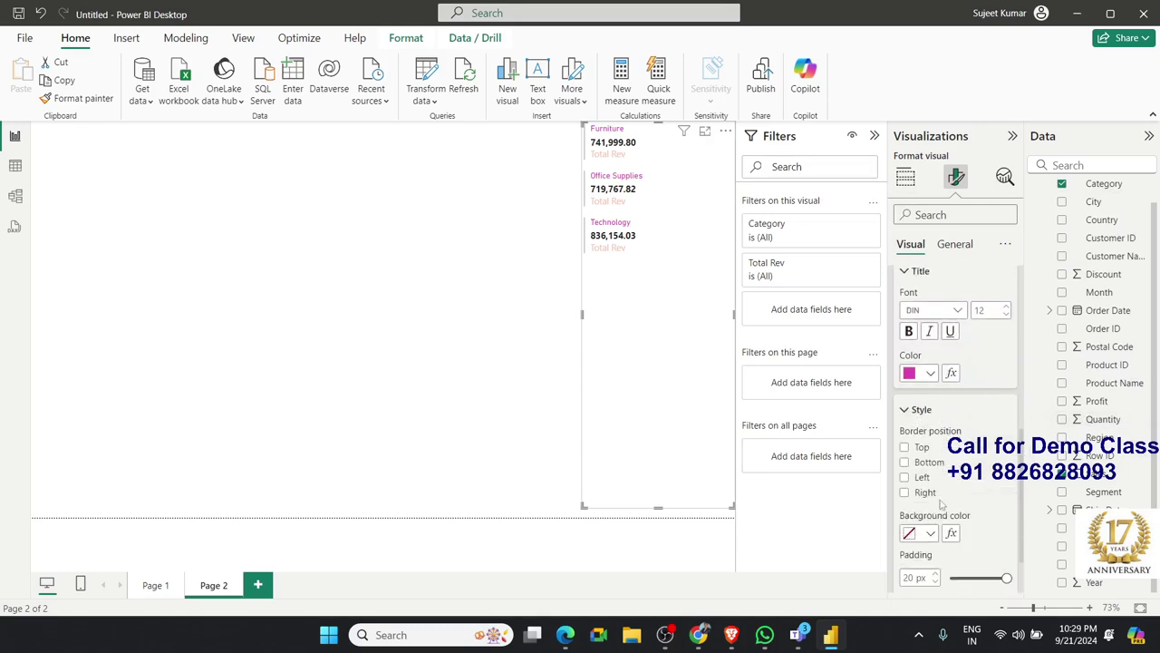
pyautogui.click(920, 449)
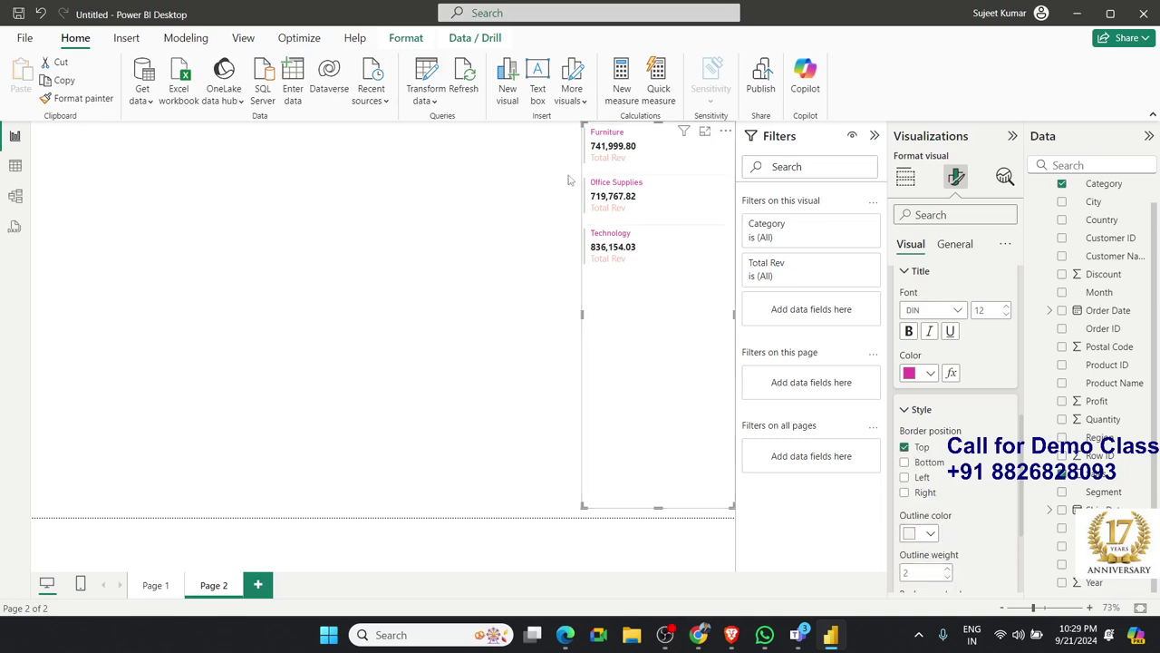
pyautogui.click(921, 480)
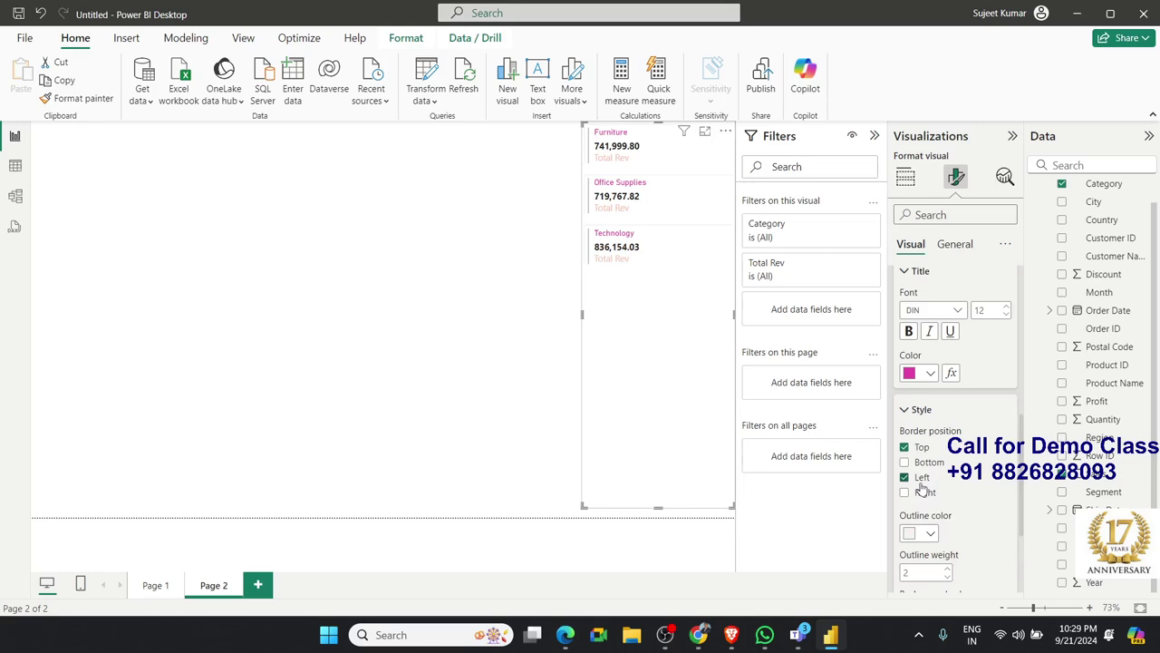
pyautogui.scroll(-3, 925, 489)
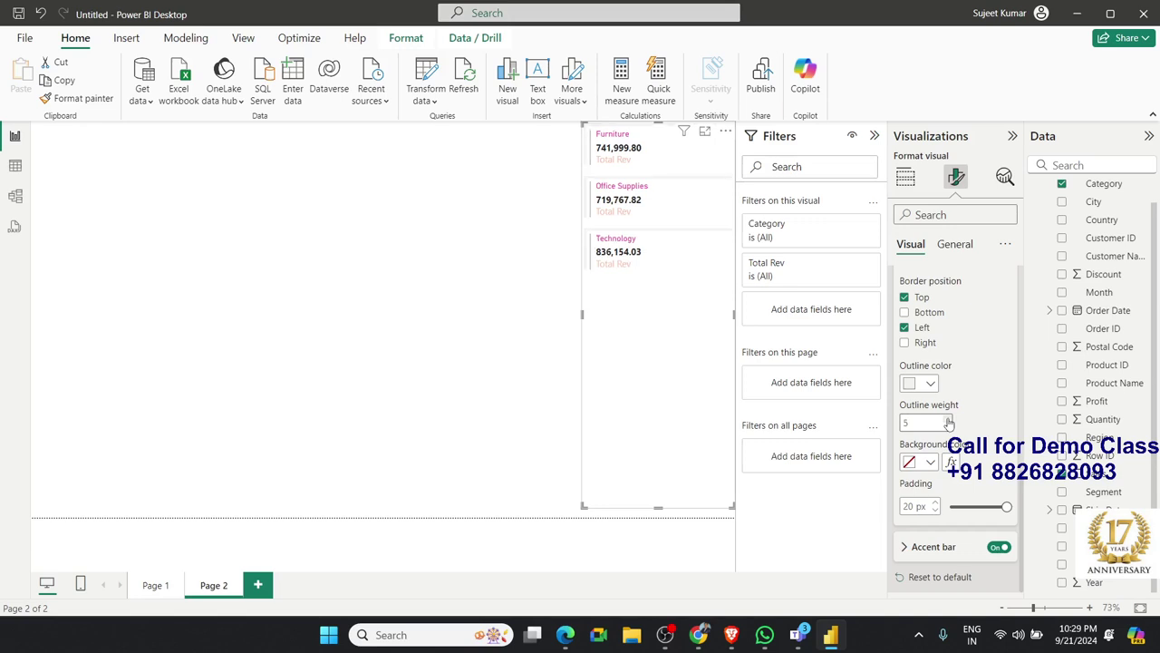
pyautogui.click(923, 384)
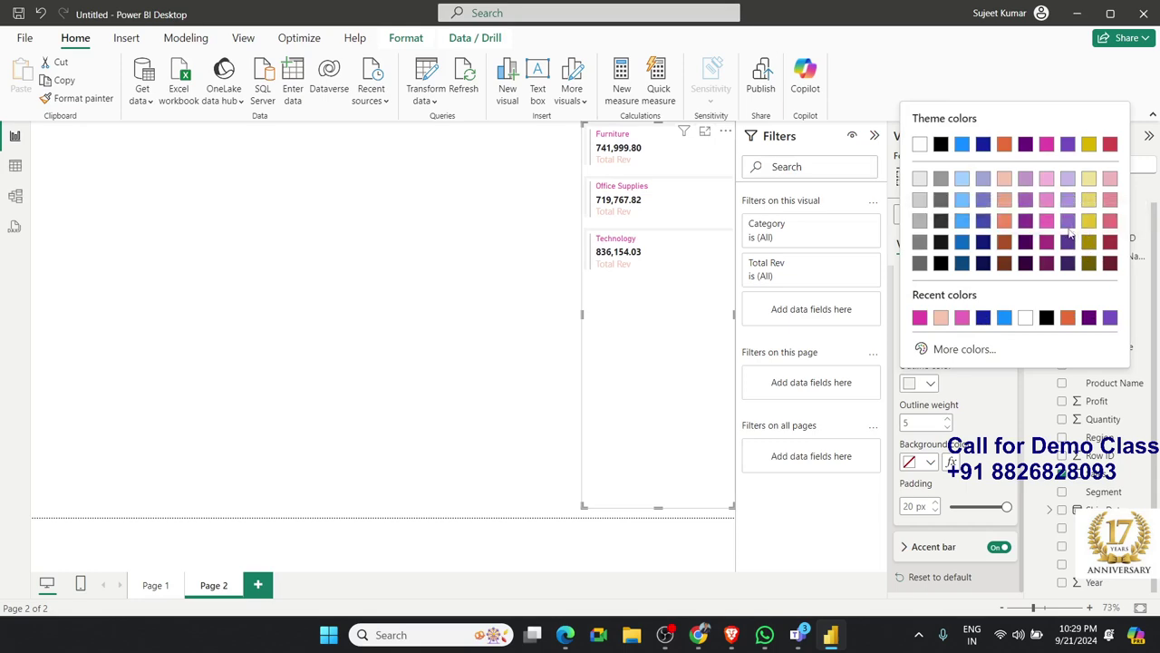
pyautogui.click(1068, 221)
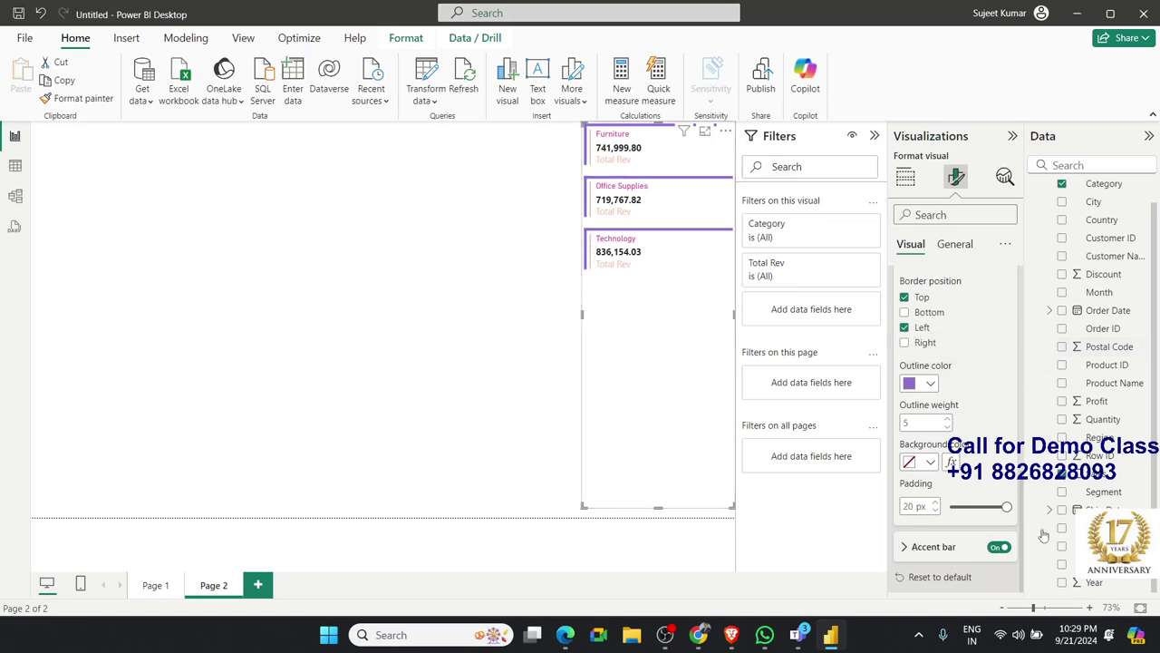
# Give the cards a pink #E044A7 accent bar with width 10.
pyautogui.click(906, 546)
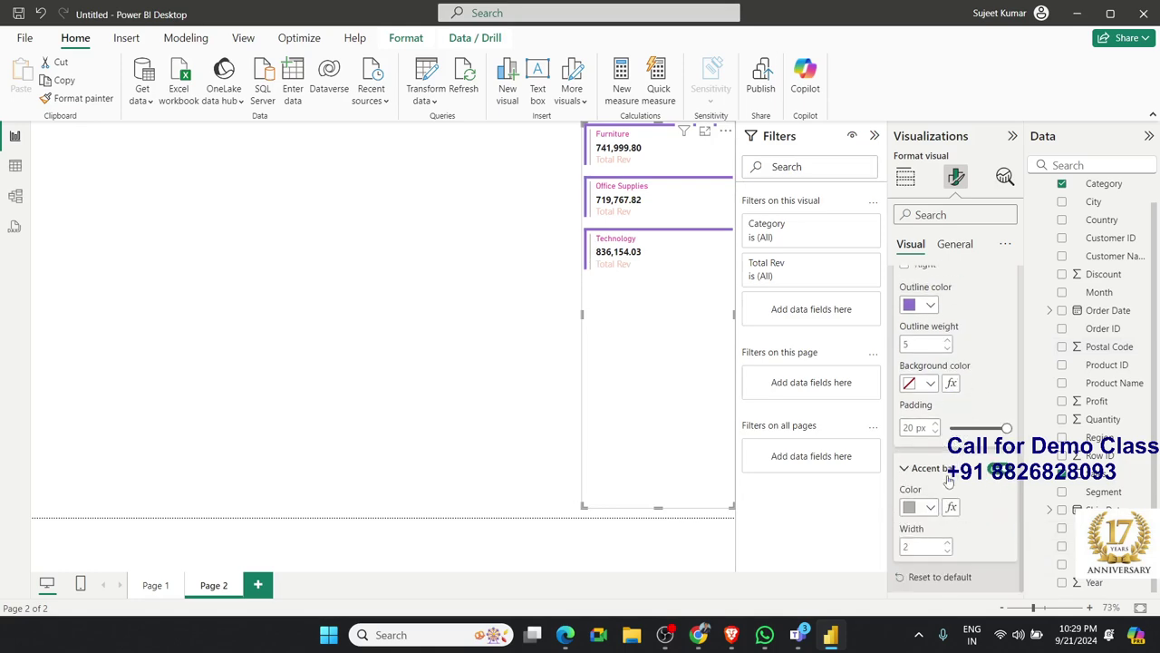
pyautogui.click(919, 507)
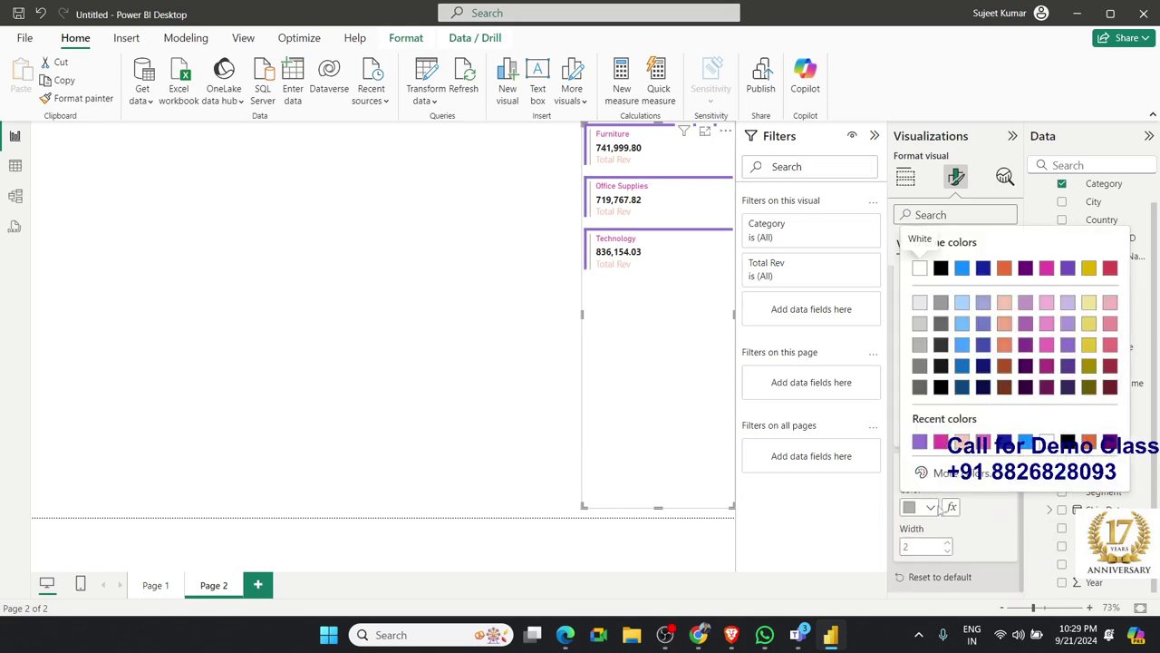
pyautogui.click(940, 441)
pyautogui.click(946, 542)
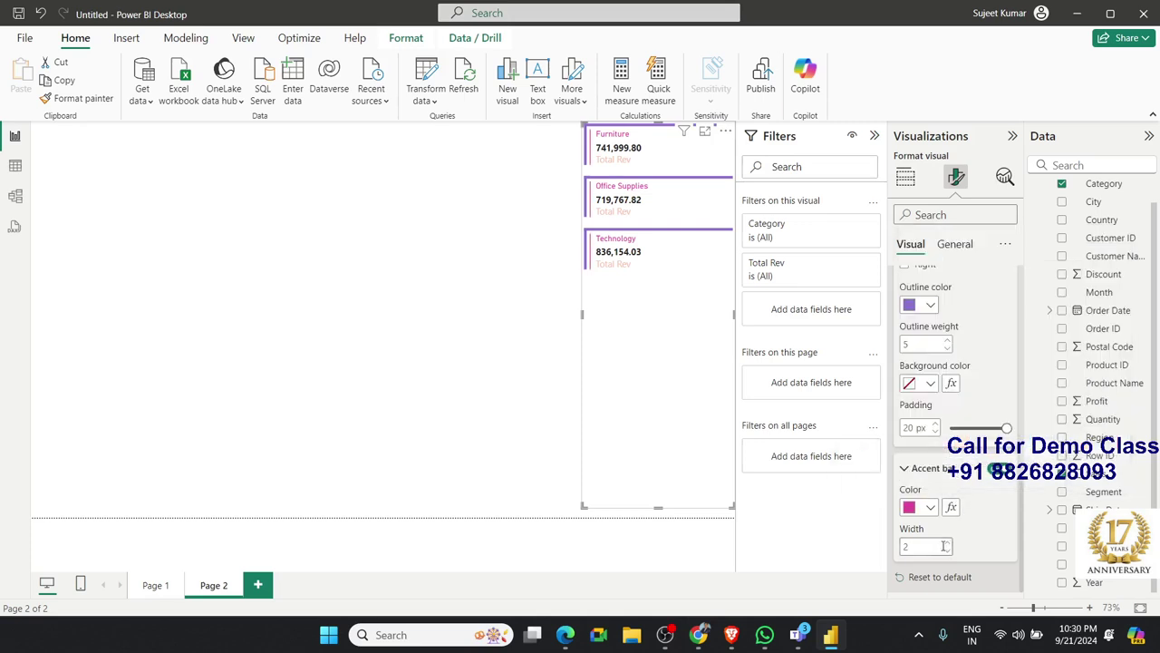
pyautogui.doubleClick(947, 542)
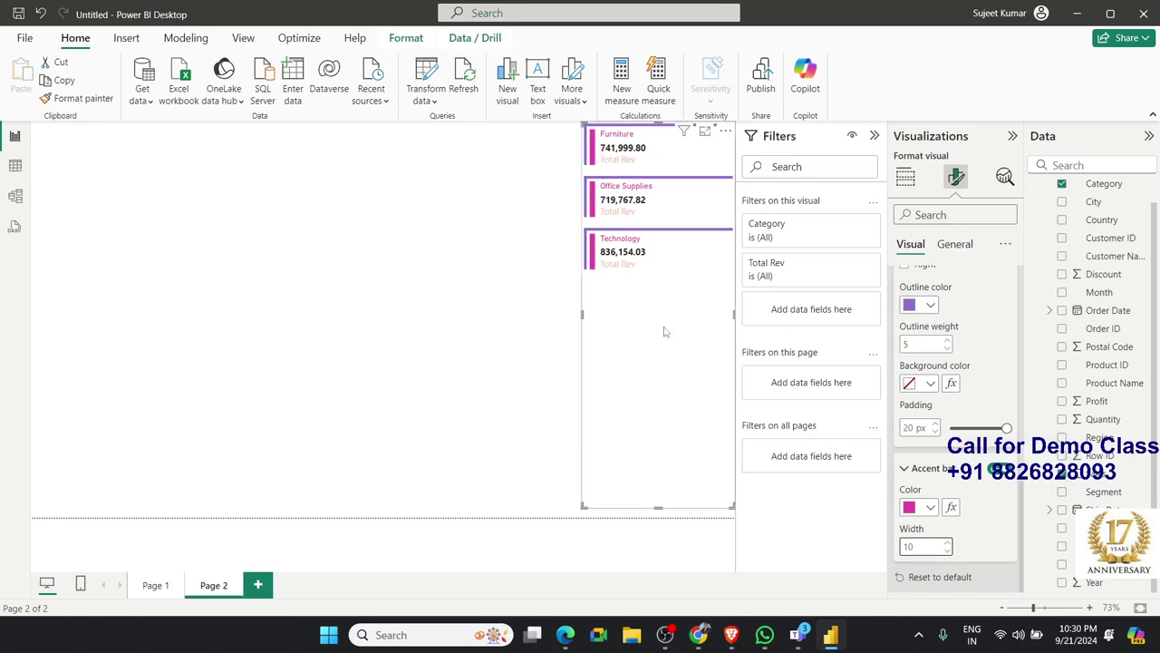
# Shorten the category card to fit its three rows and narrow it against the canvas's right edge.
pyautogui.scroll(3, 988, 485)
pyautogui.scroll(3, 988, 485)
pyautogui.scroll(3, 988, 485)
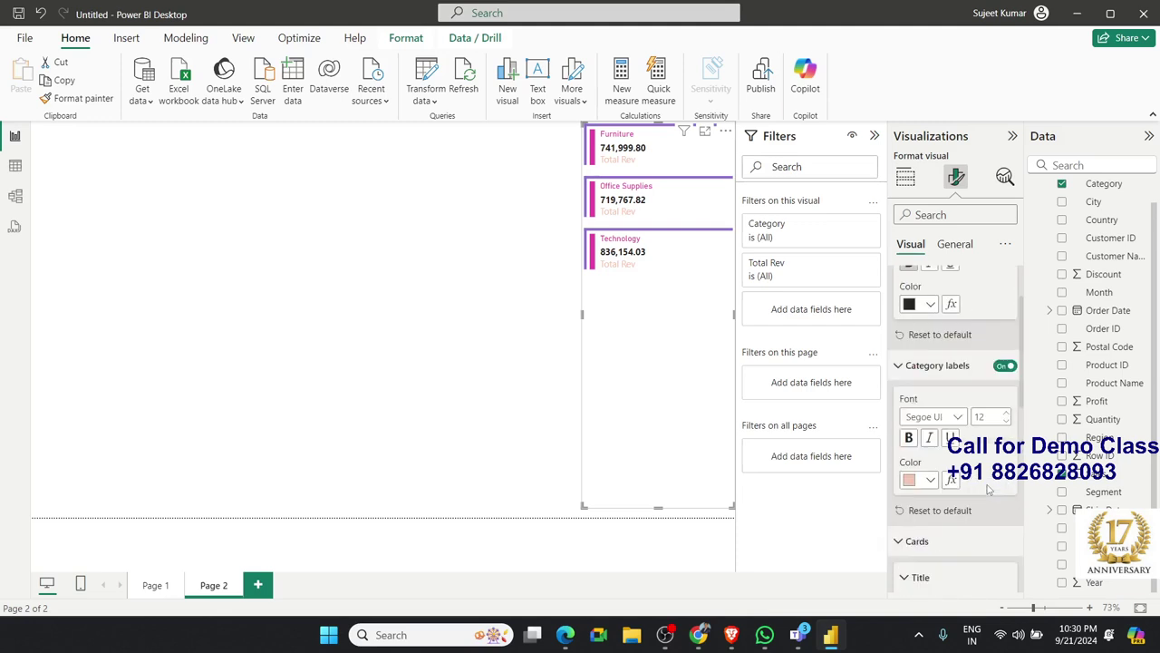
pyautogui.scroll(3, 988, 485)
pyautogui.scroll(-3, 988, 485)
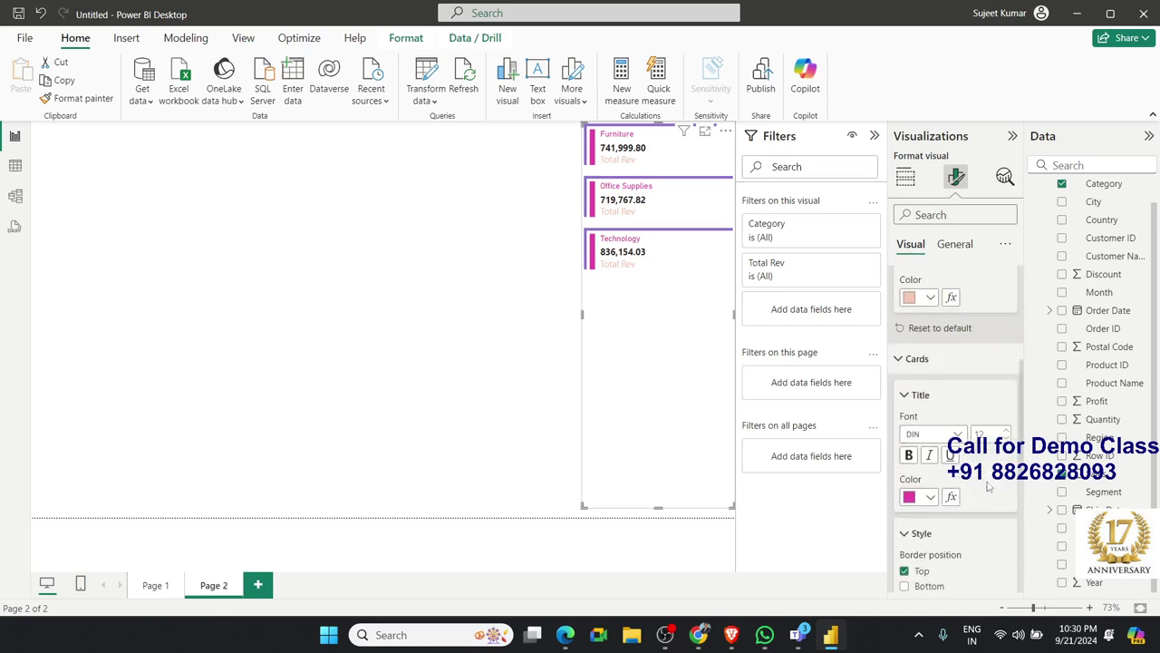
pyautogui.scroll(-3, 988, 485)
pyautogui.scroll(6, 988, 485)
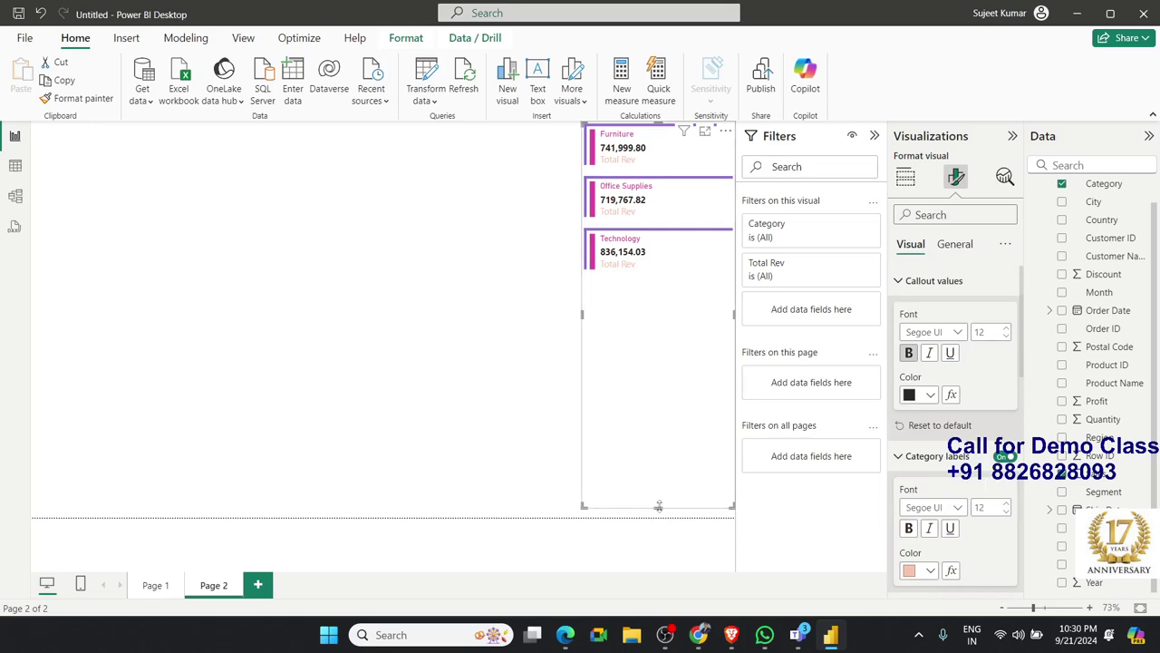
pyautogui.moveTo(658, 506); pyautogui.dragTo(658, 283)
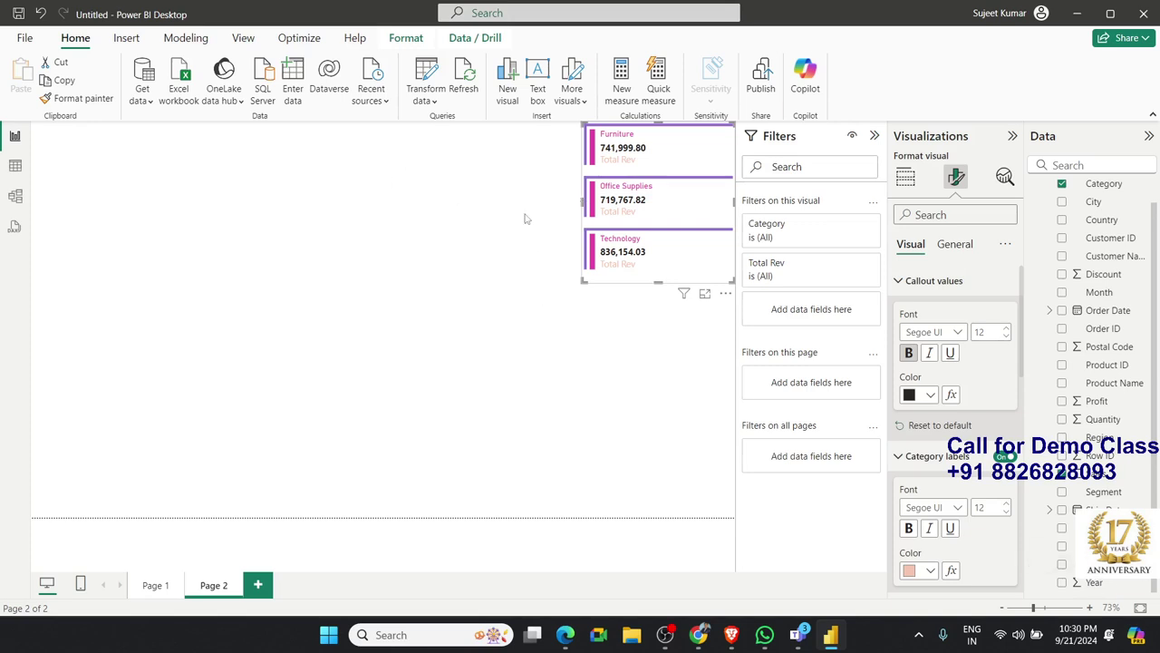
pyautogui.moveTo(583, 201); pyautogui.dragTo(54, 201)
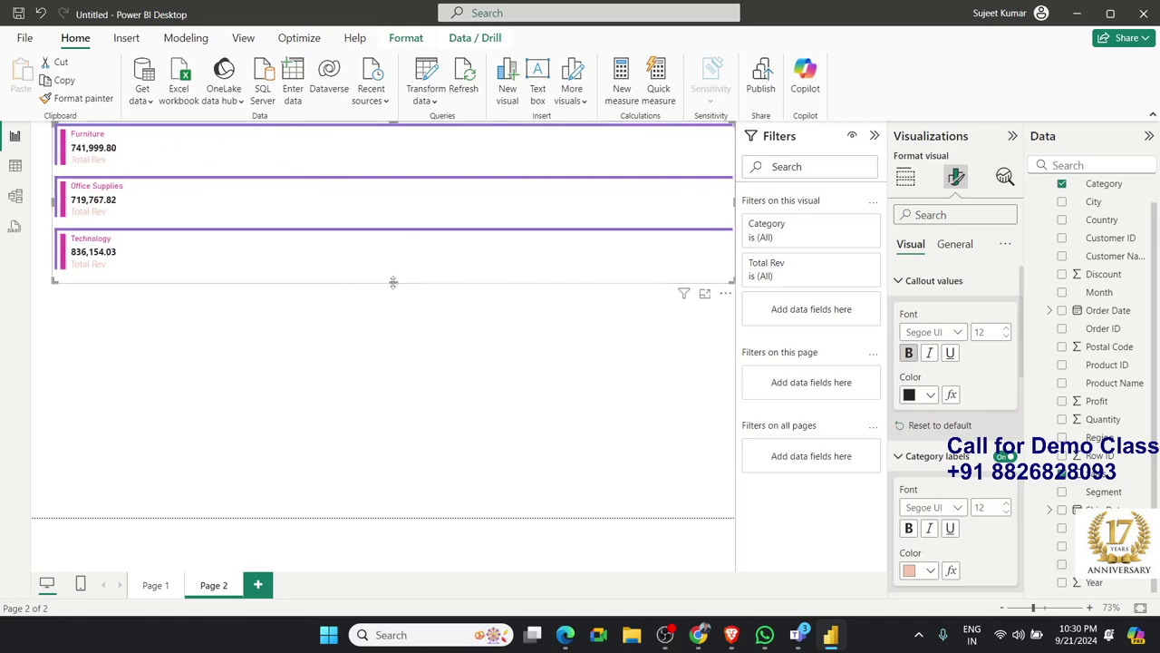
pyautogui.moveTo(390, 290); pyautogui.dragTo(390, 289)
pyautogui.moveTo(53, 203); pyautogui.dragTo(634, 203)
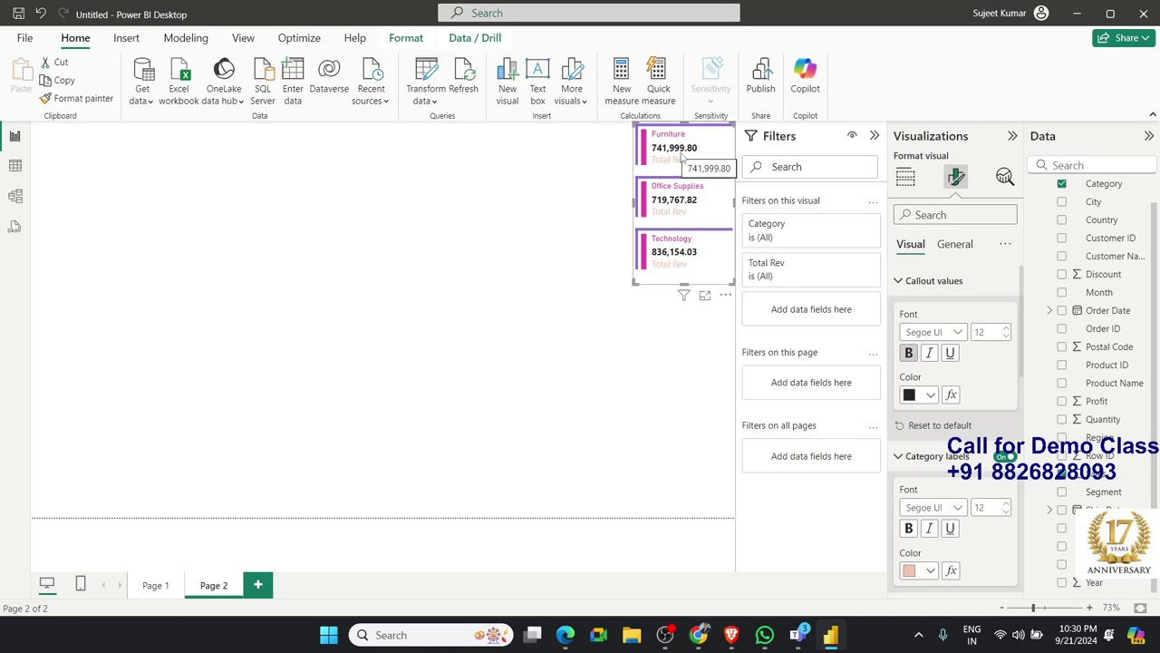
# Return the Visualizations pane to Build visual and deselect the category card.
pyautogui.click(905, 177)
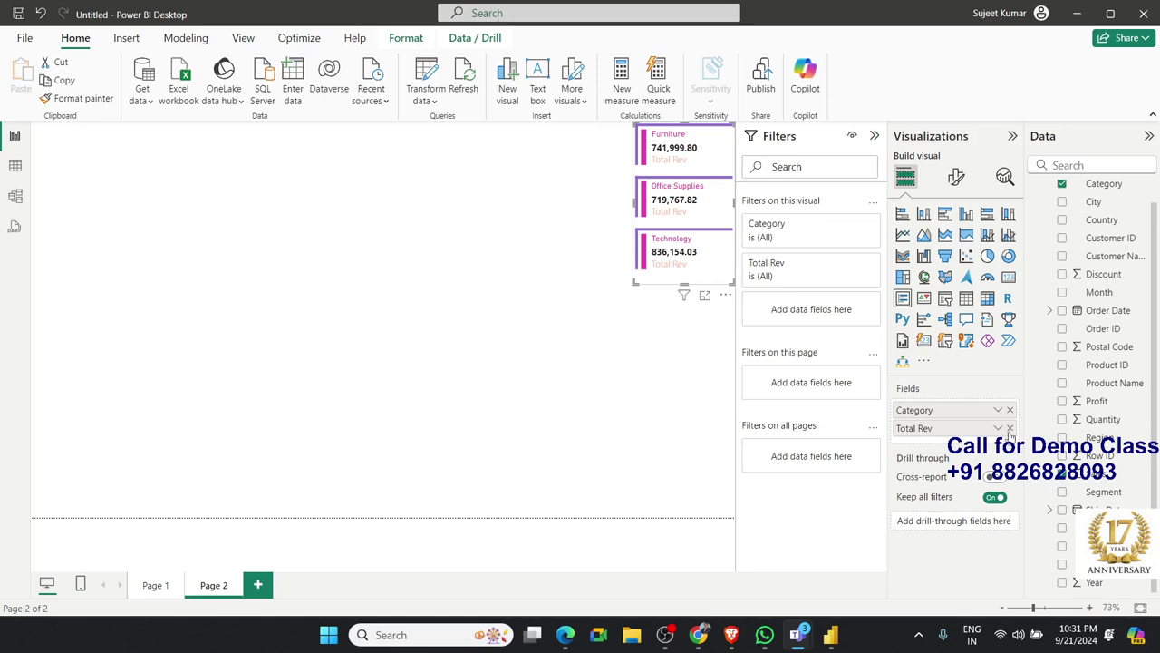
pyautogui.click(685, 414)
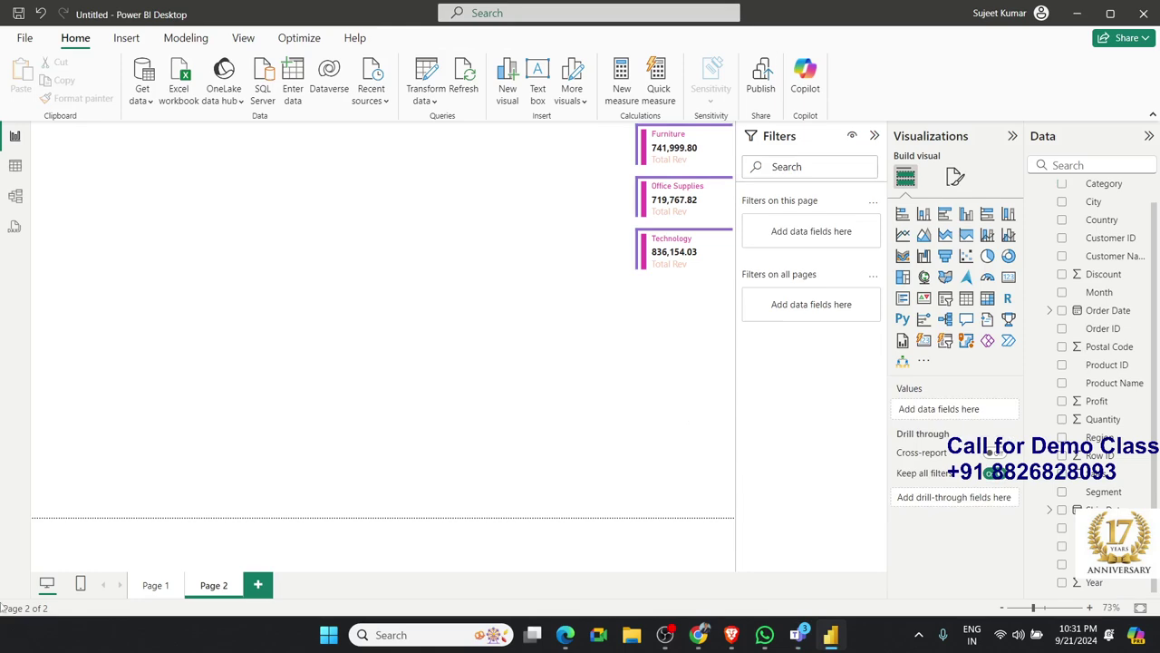
# Add a new Page 3 and insert an empty table visual on it.
pyautogui.click(259, 585)
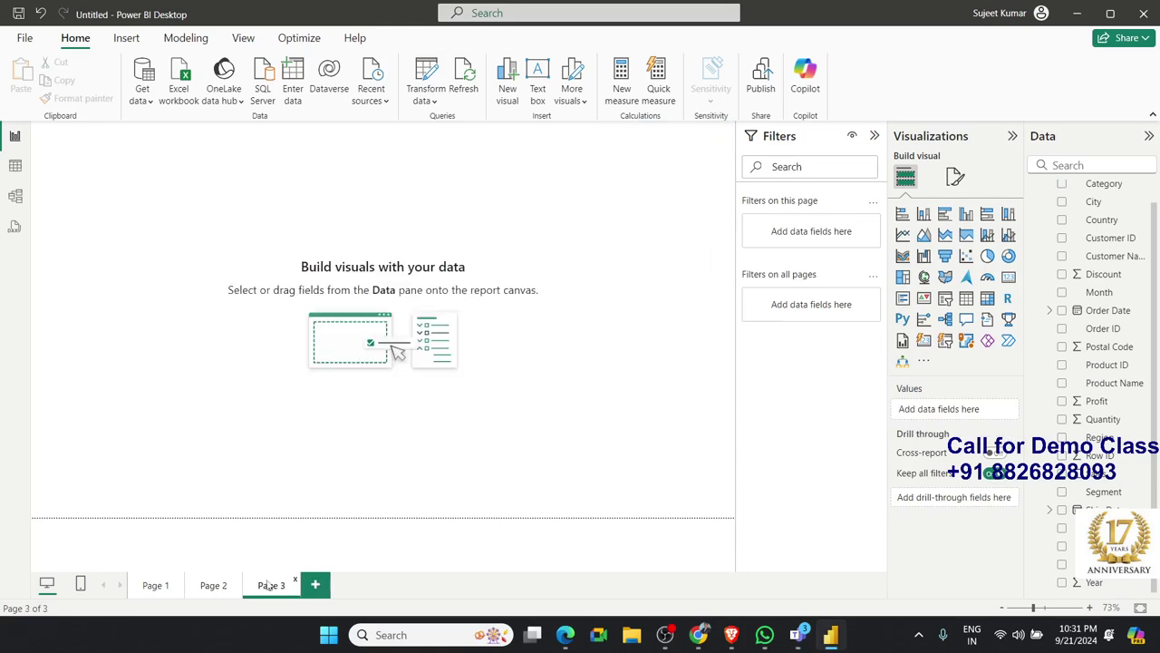
pyautogui.moveTo(337, 205); pyautogui.dragTo(511, 439)
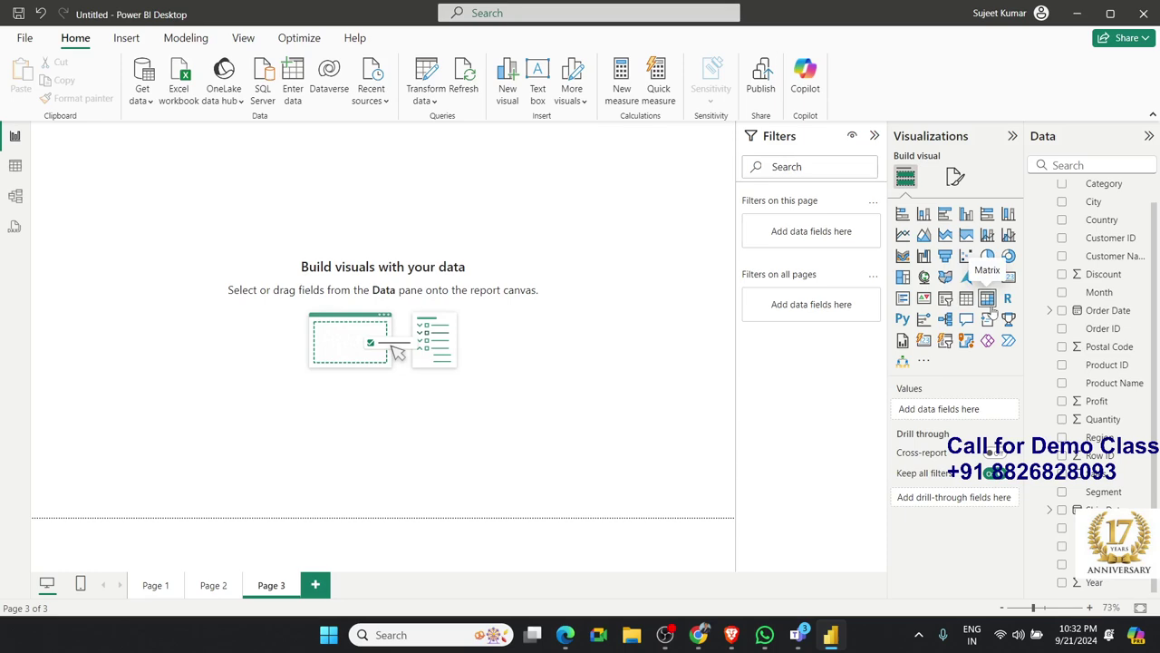
pyautogui.click(966, 299)
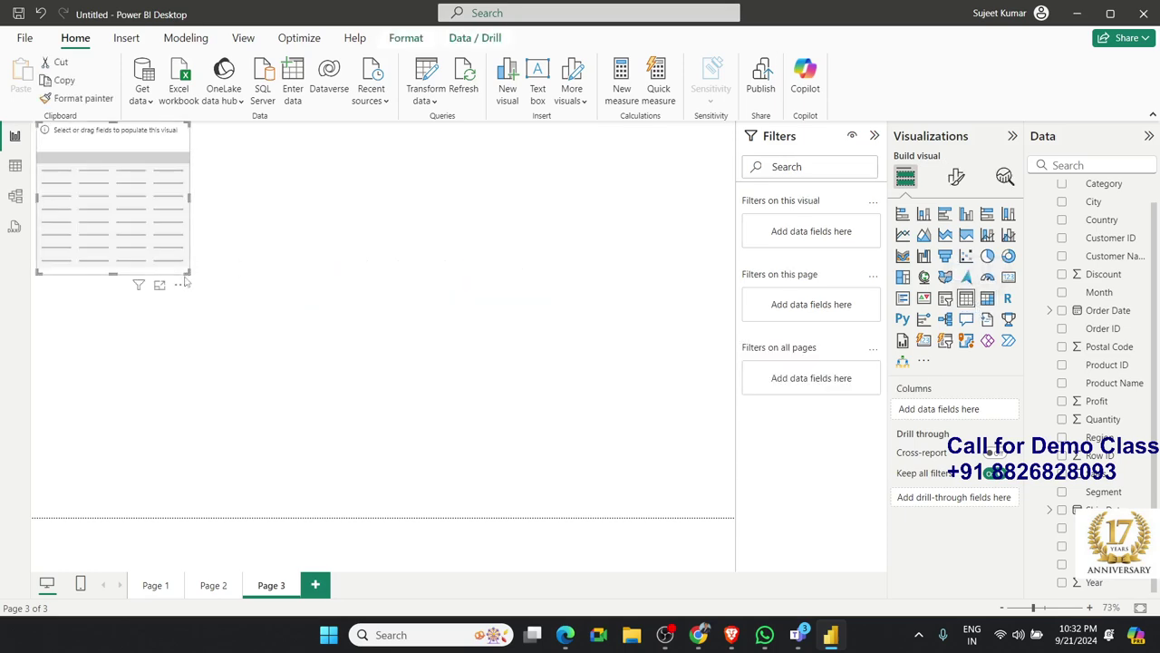
# Fill the table with Sub-Category, Sum of Quantity and Segment, then size it tall and narrow on the left.
pyautogui.moveTo(187, 272); pyautogui.dragTo(331, 450)
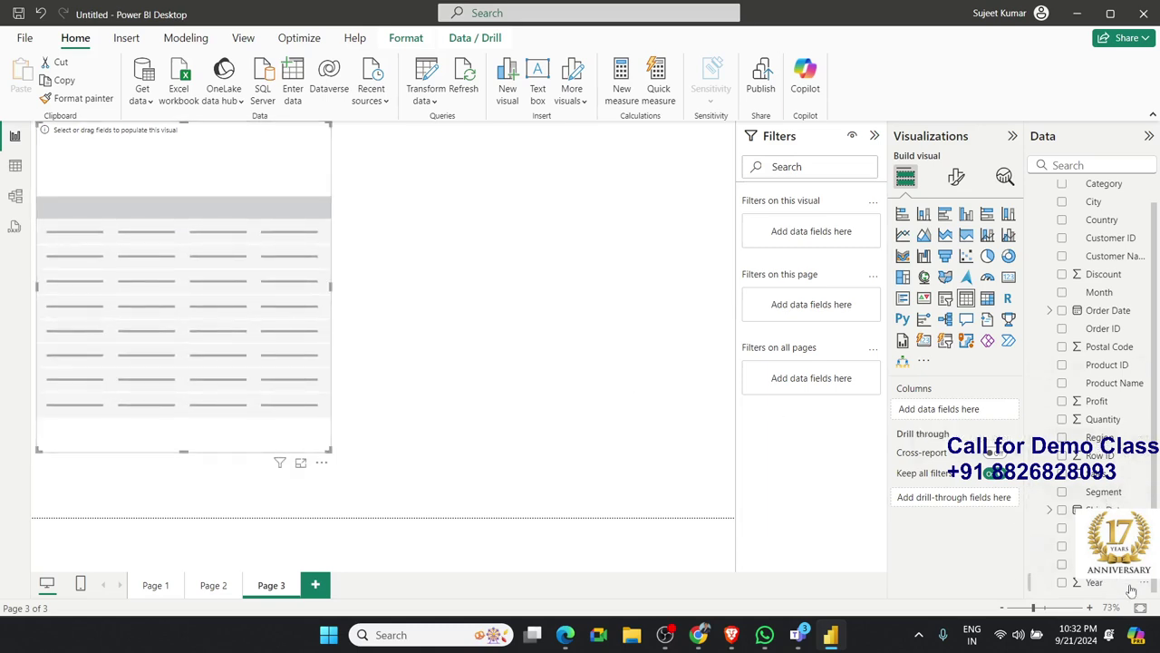
pyautogui.moveTo(1102, 564); pyautogui.dragTo(227, 380)
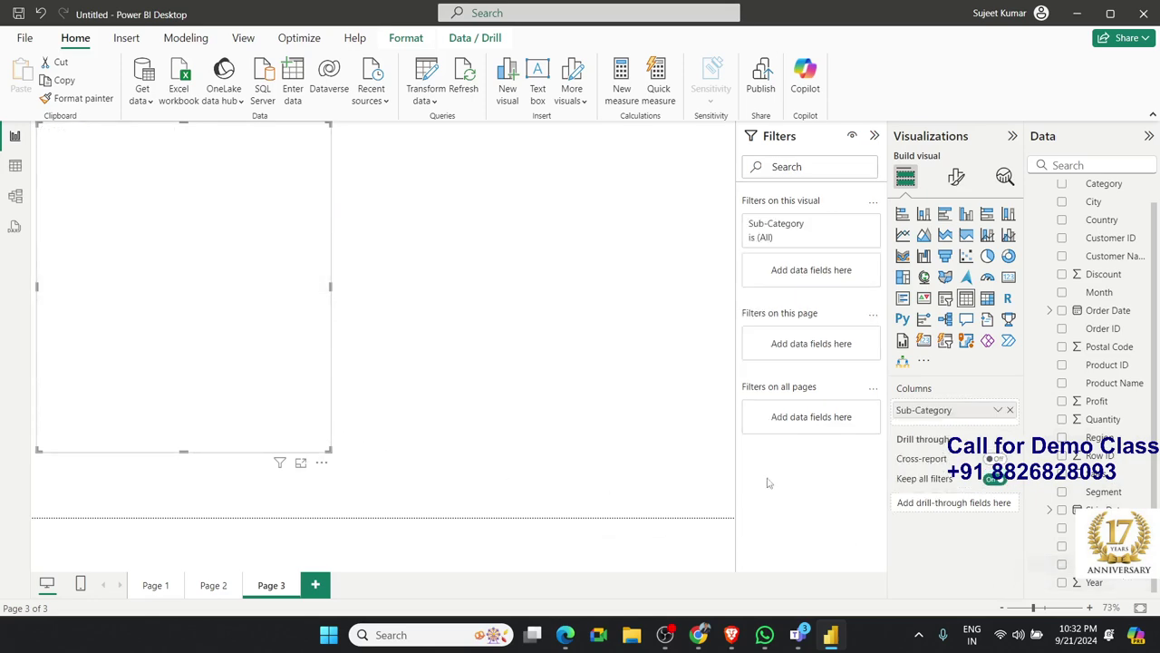
pyautogui.moveTo(1103, 419); pyautogui.dragTo(229, 301)
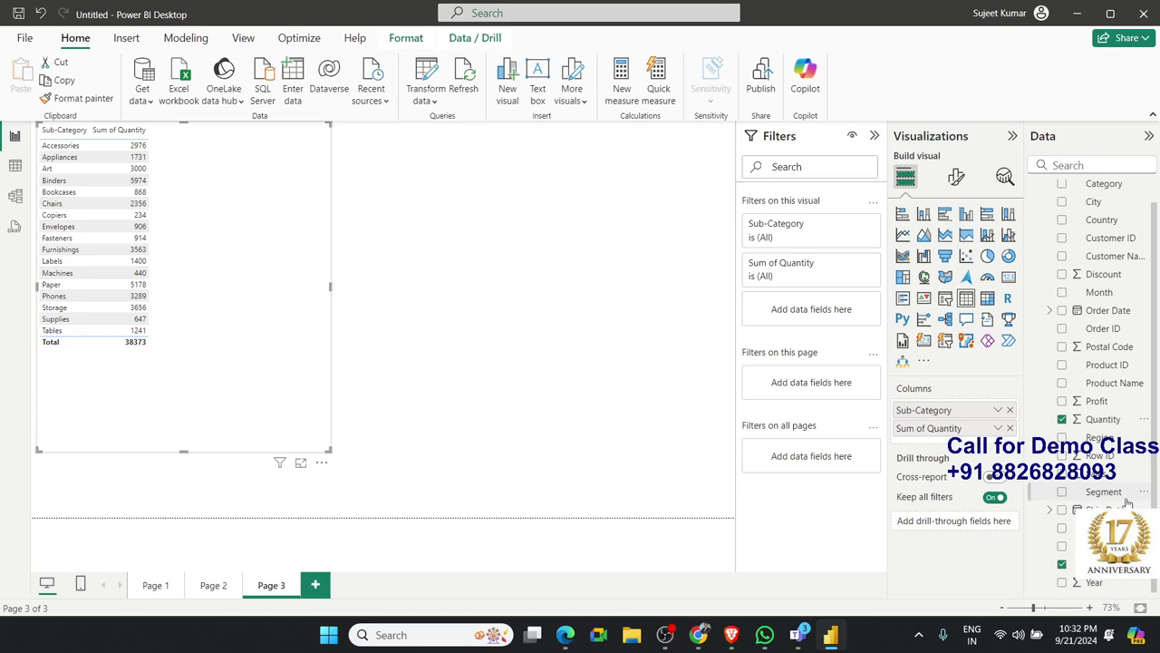
pyautogui.moveTo(1127, 501); pyautogui.dragTo(986, 424)
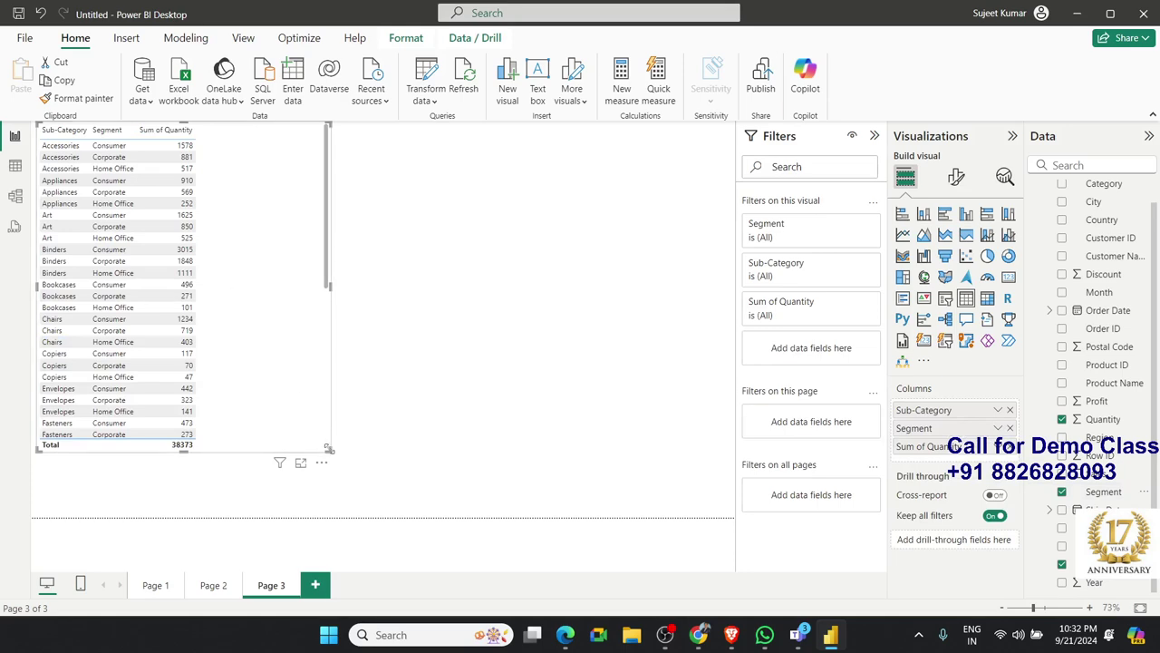
pyautogui.moveTo(331, 448); pyautogui.dragTo(355, 515)
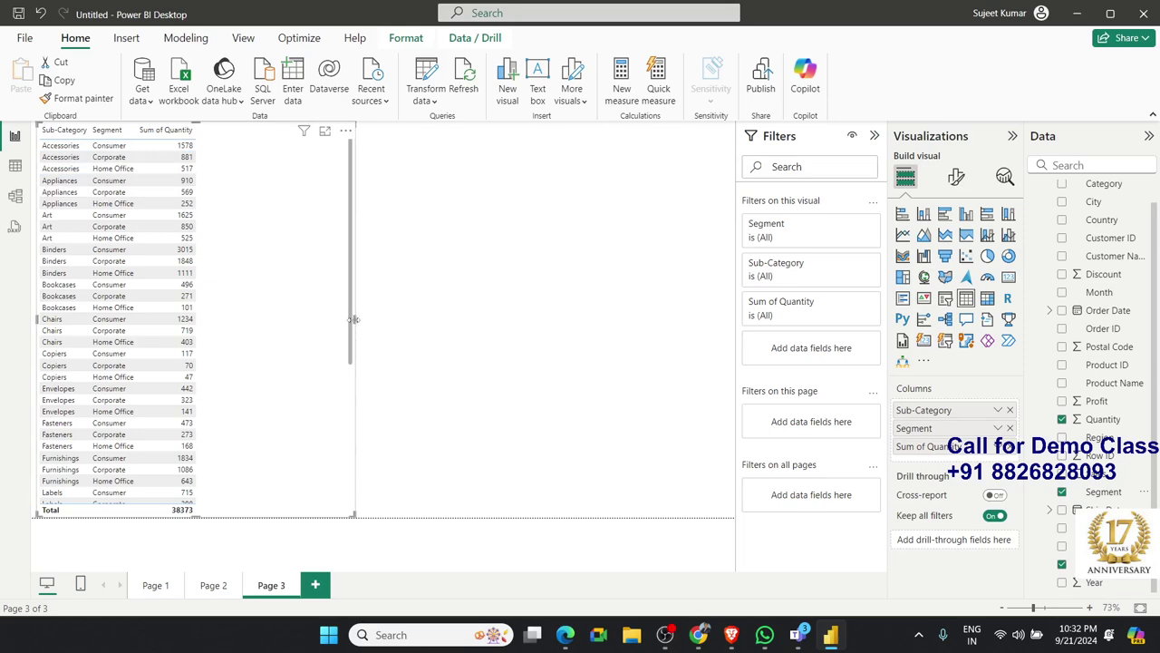
pyautogui.moveTo(354, 319); pyautogui.dragTo(210, 317)
# Add a matrix with Sub-Category rows, Segment columns and Sum of Sales values, sized to fit its data.
pyautogui.click(393, 308)
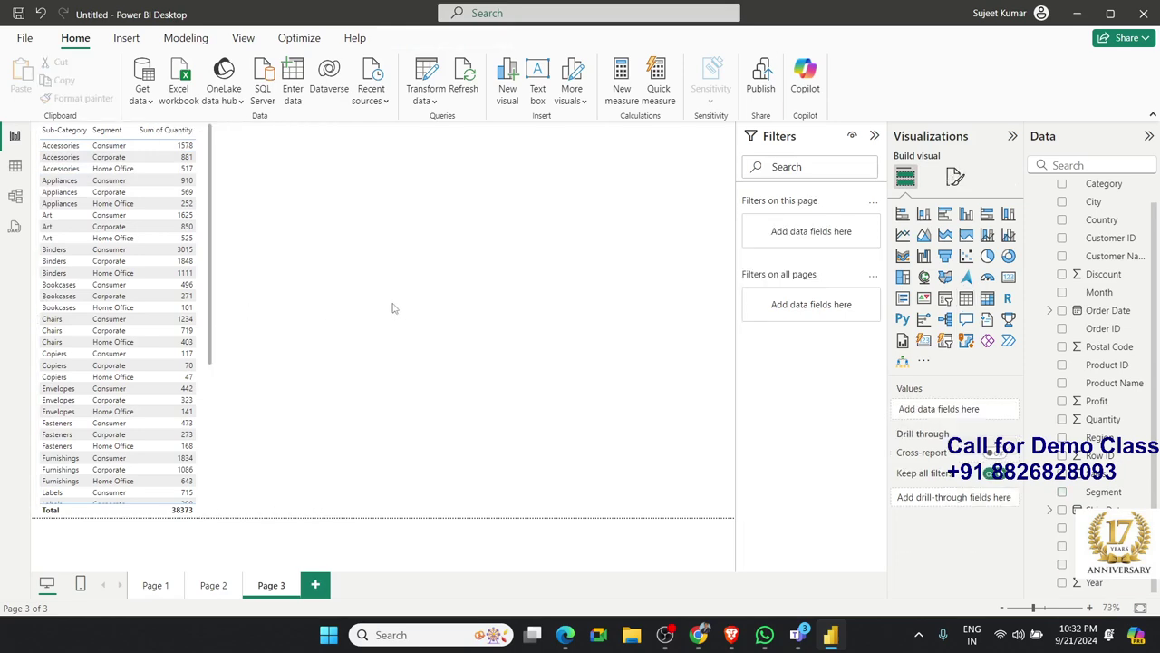
pyautogui.click(987, 299)
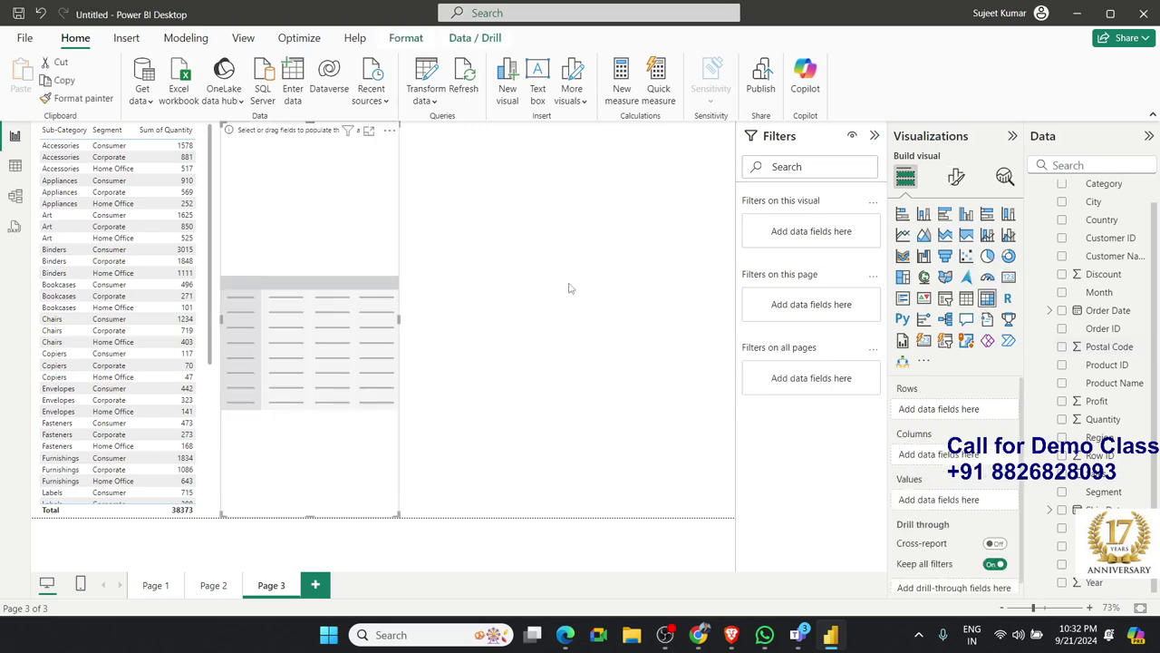
pyautogui.moveTo(396, 512); pyautogui.dragTo(734, 420)
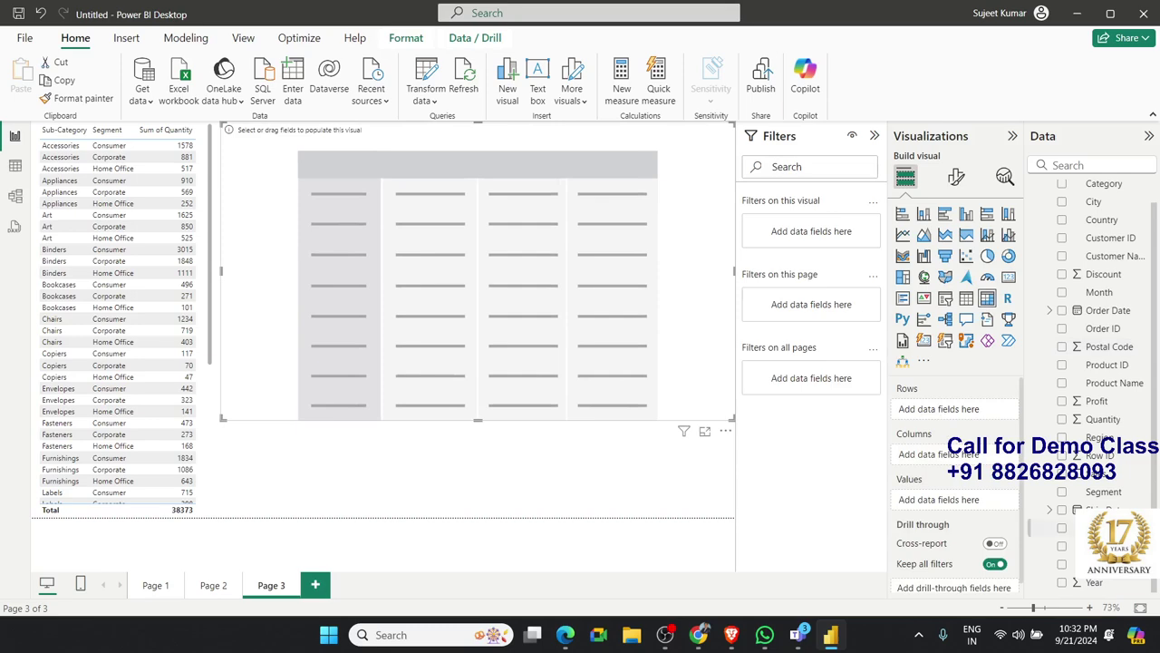
pyautogui.moveTo(1101, 564); pyautogui.dragTo(961, 410)
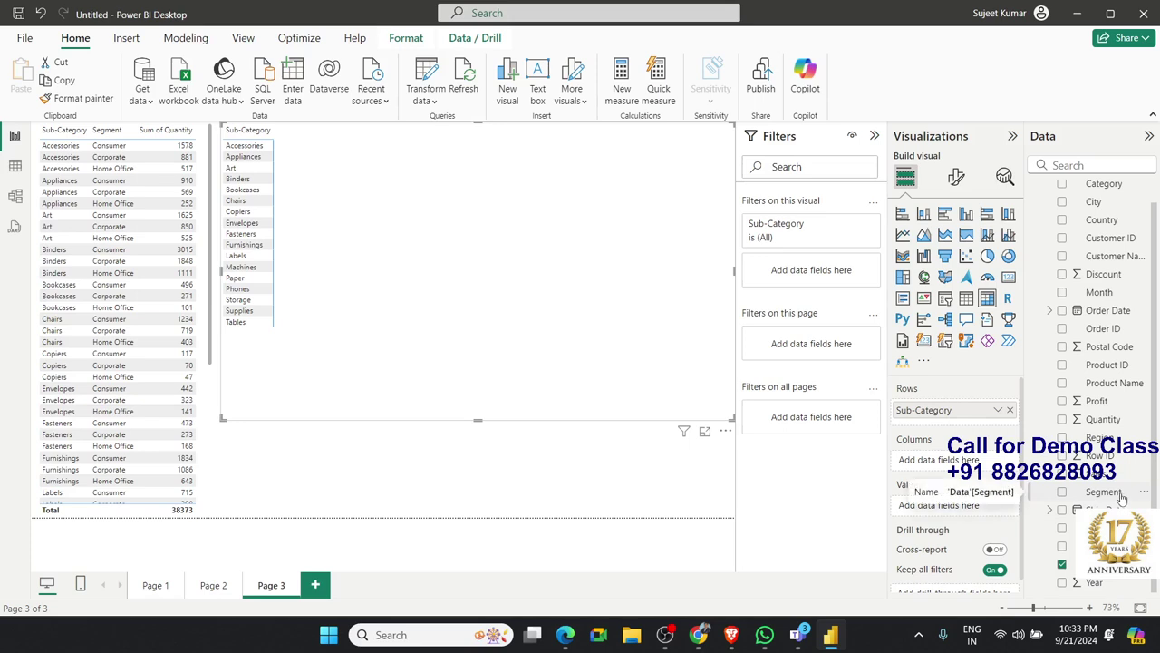
pyautogui.moveTo(1122, 497); pyautogui.dragTo(967, 461)
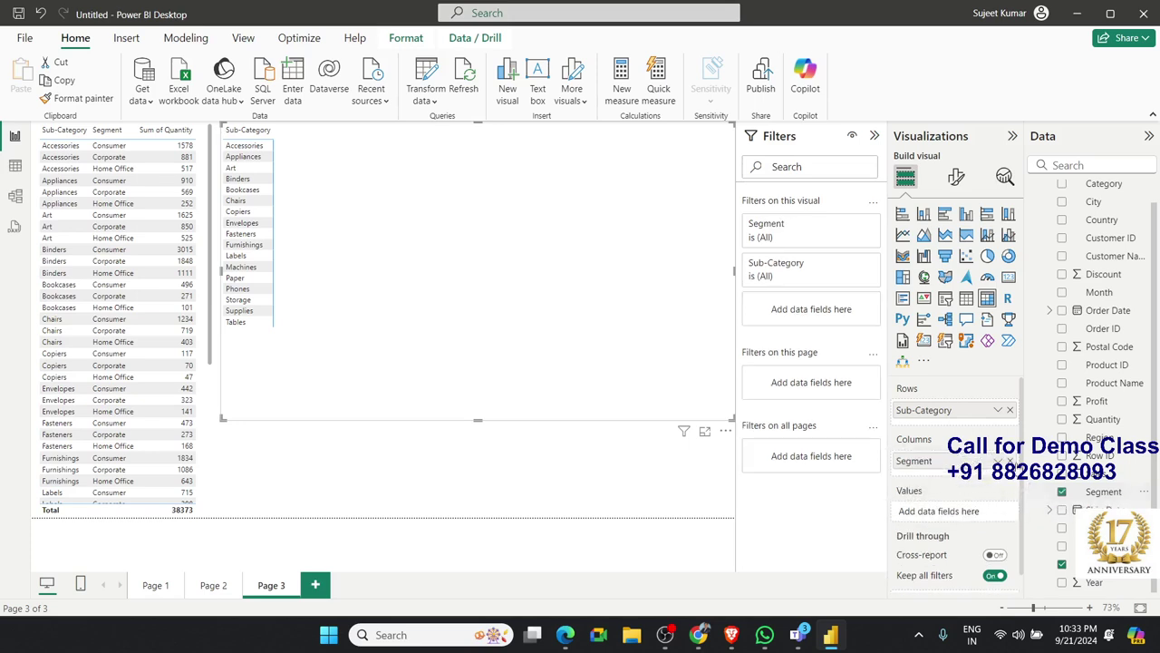
pyautogui.moveTo(1095, 474); pyautogui.dragTo(948, 513)
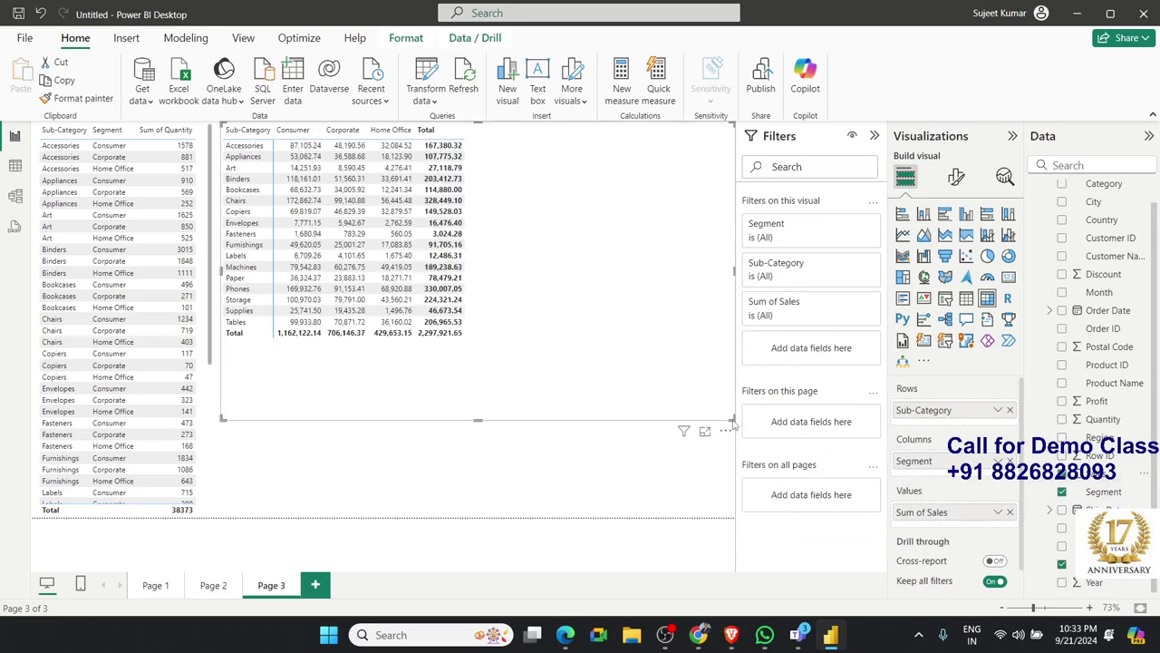
pyautogui.moveTo(734, 421)
pyautogui.mouseDown()
pyautogui.moveTo(518, 372)
pyautogui.moveTo(626, 367)
pyautogui.mouseUp()
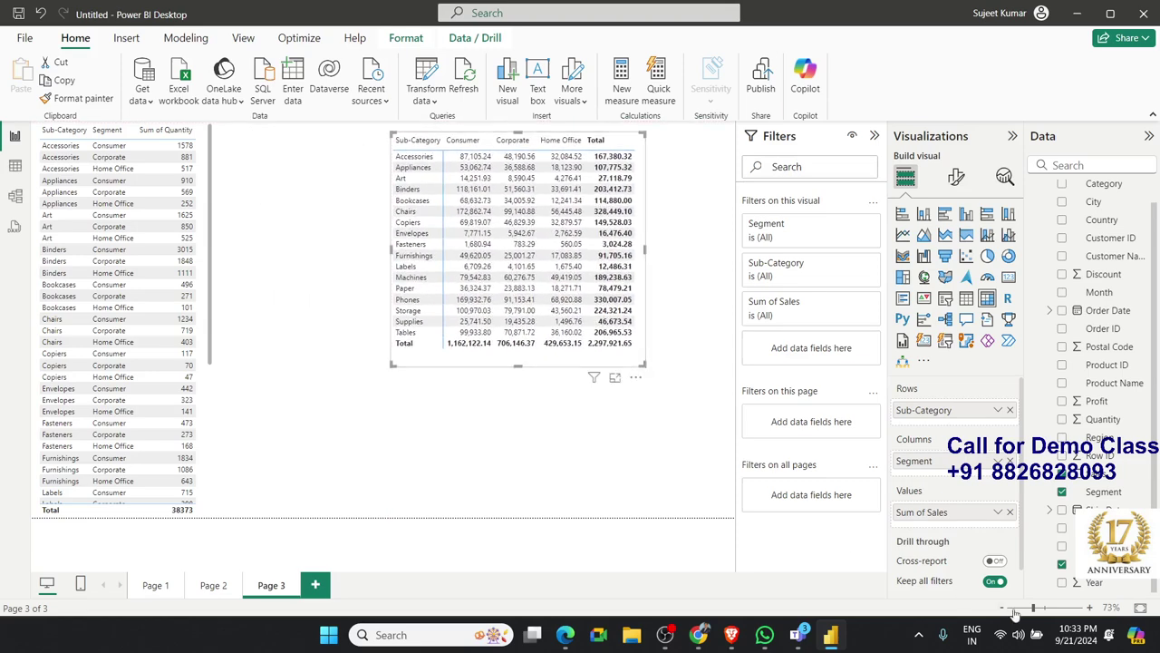
# Check the Sum of Sales field options without changes, then reselect the sales matrix.
pyautogui.click(997, 512)
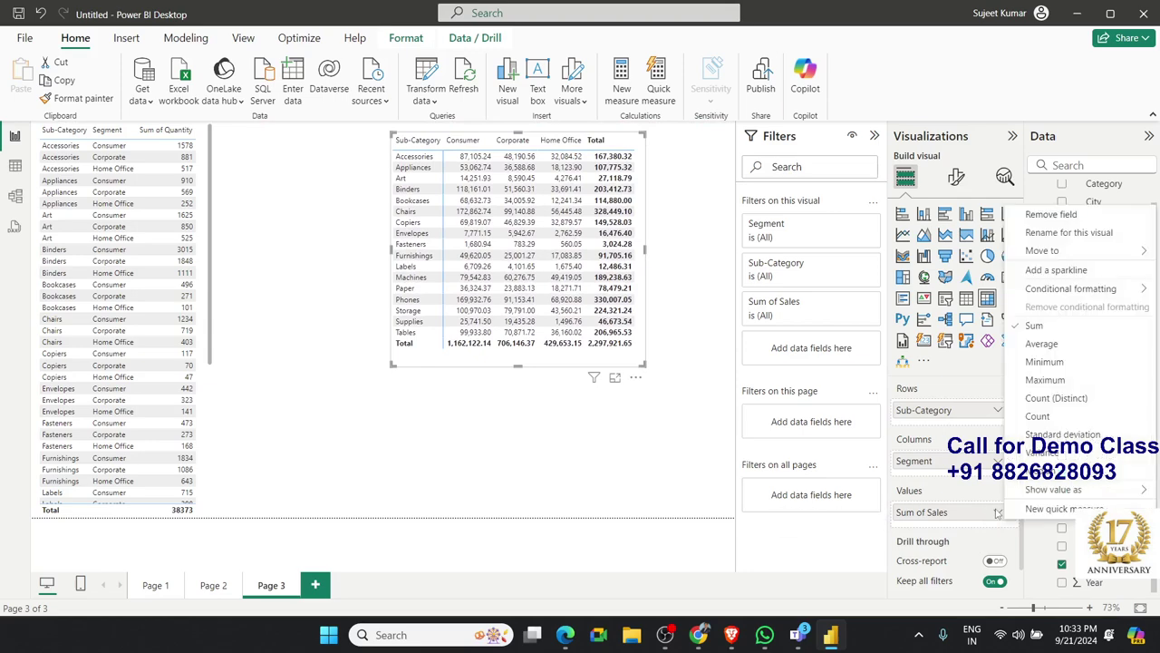
pyautogui.click(385, 420)
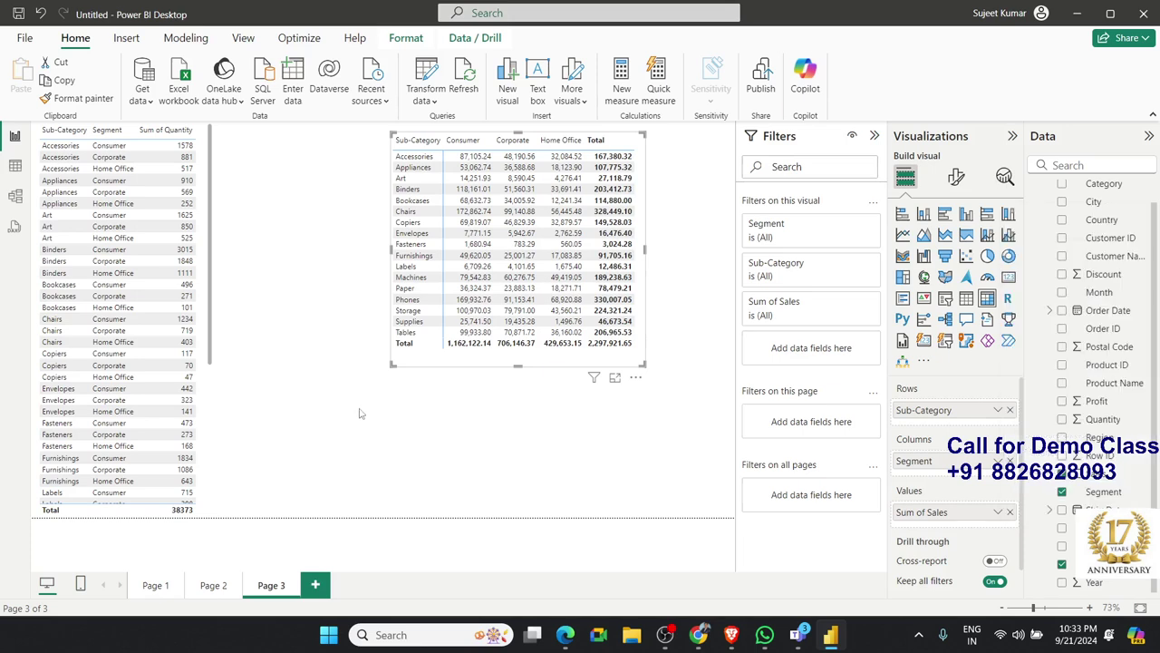
pyautogui.click(213, 495)
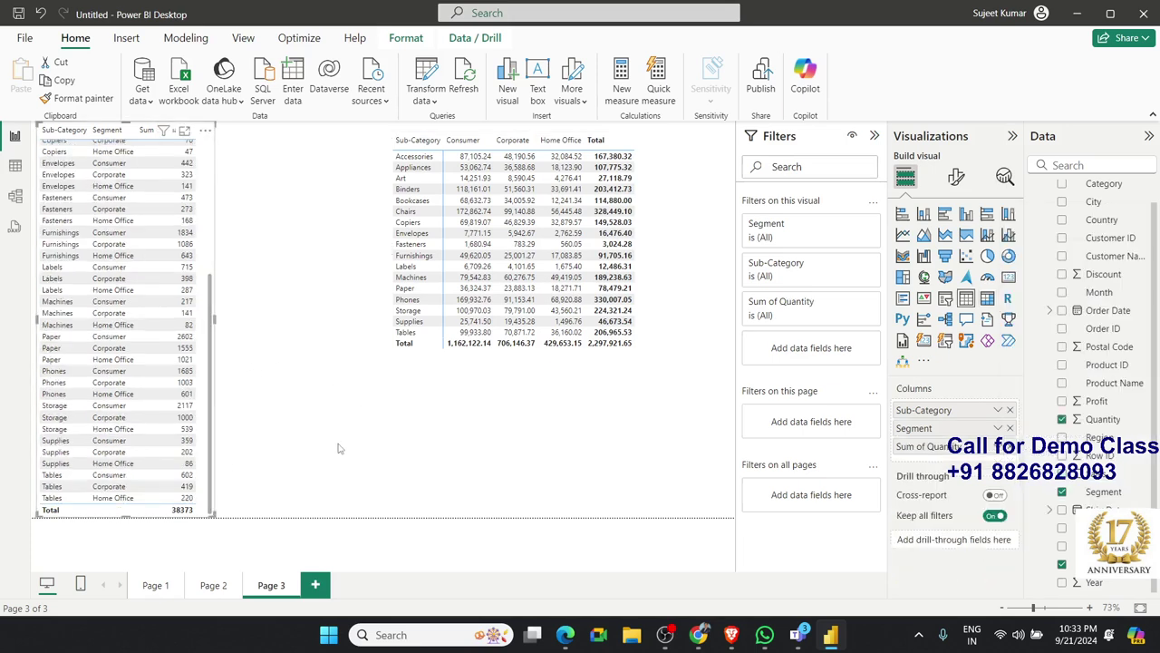
pyautogui.click(387, 350)
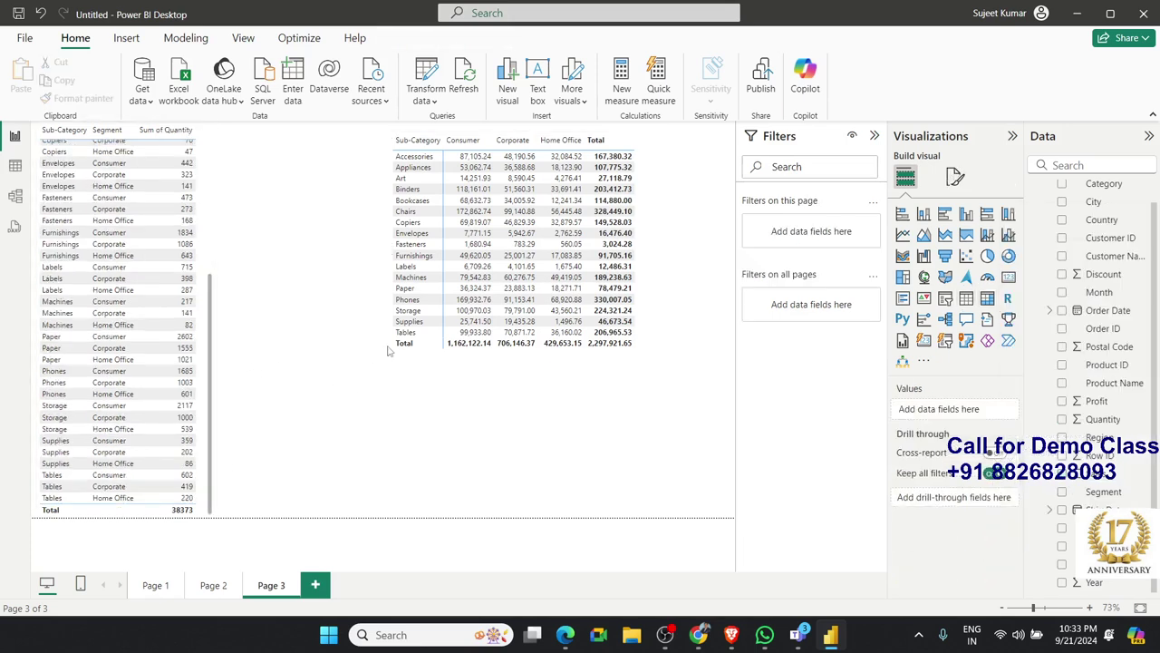
pyautogui.click(403, 360)
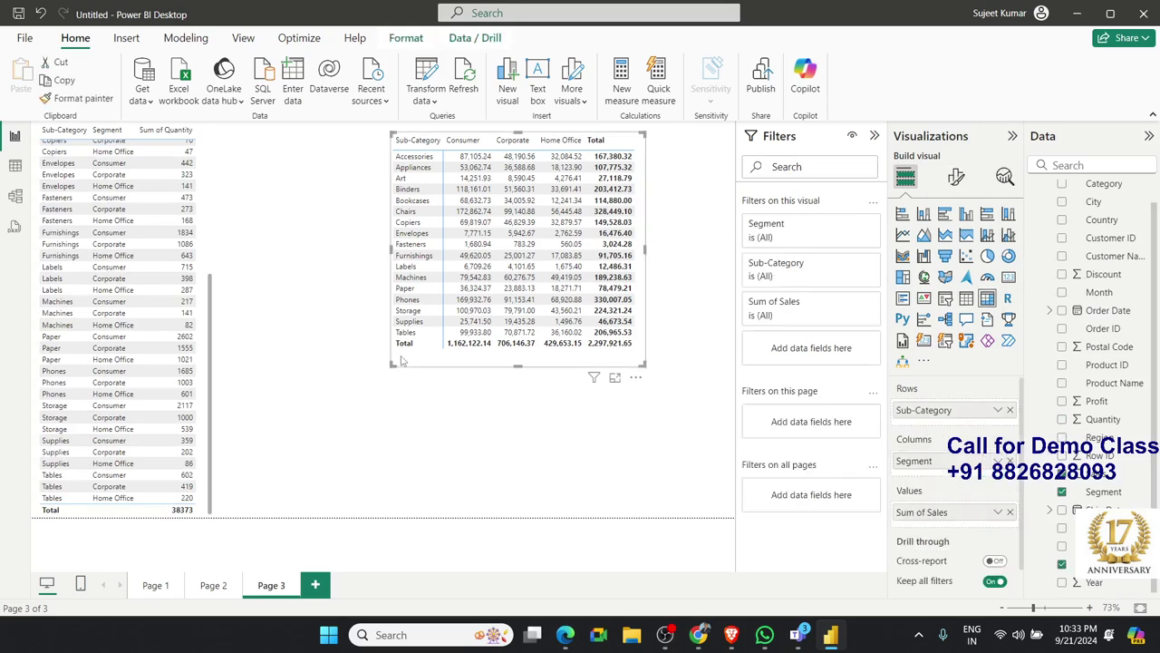
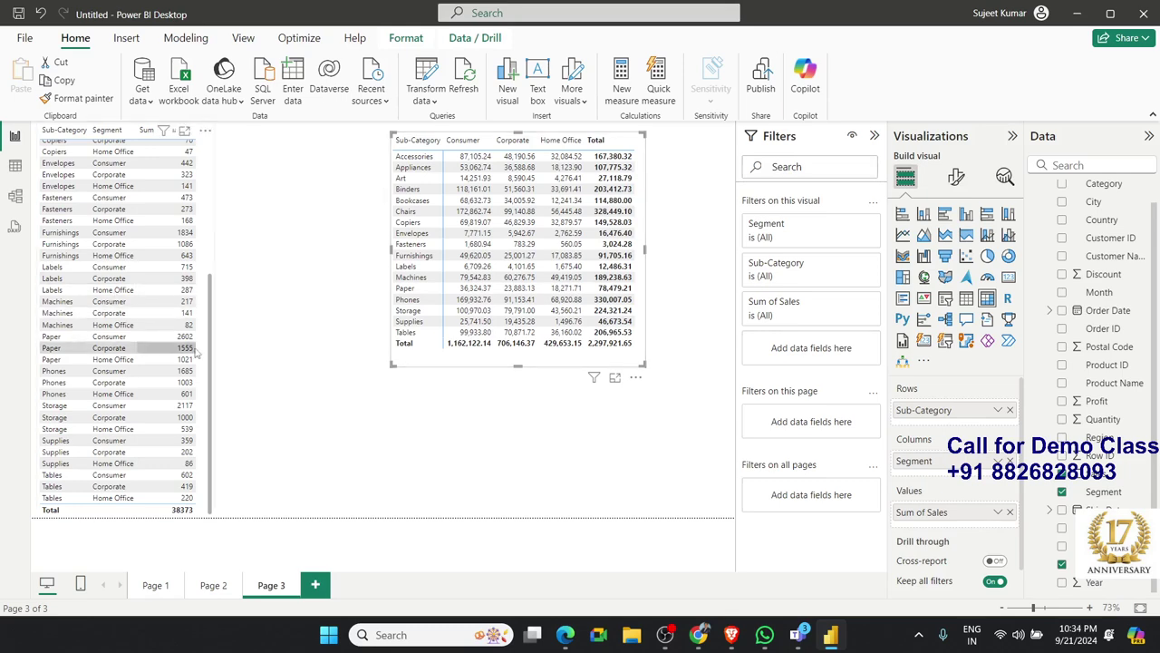
# Remove Segment from the left table so it lists quantity per Sub-Category.
pyautogui.moveTo(209, 340); pyautogui.dragTo(218, 168)
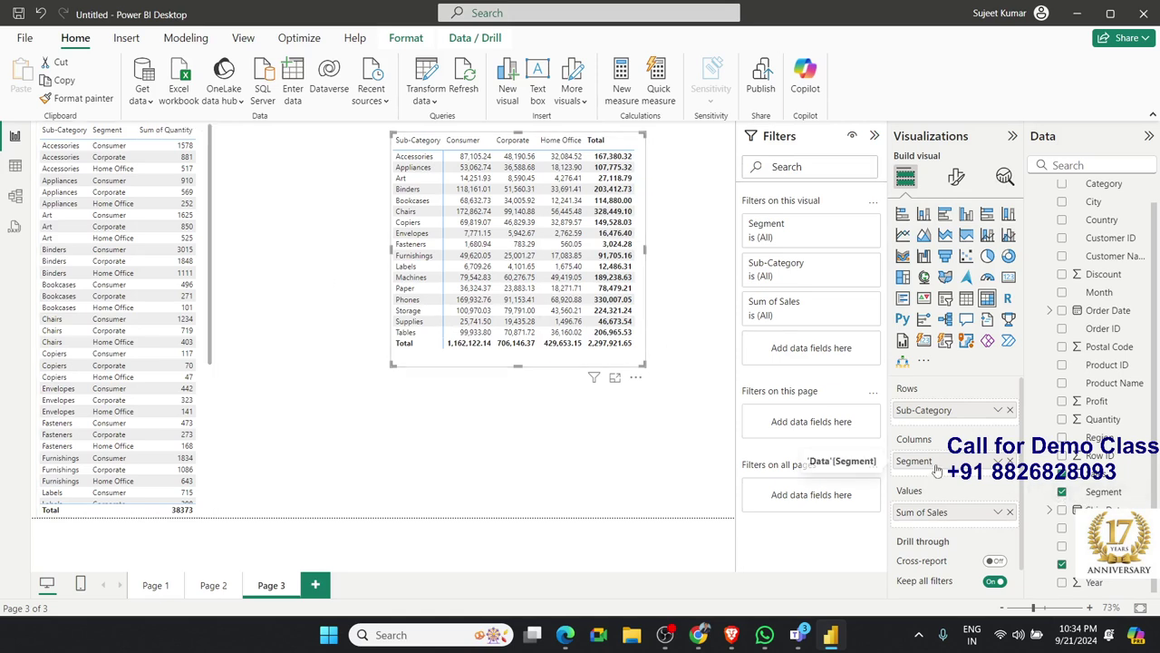
pyautogui.click(192, 342)
pyautogui.moveTo(913, 428); pyautogui.dragTo(925, 297)
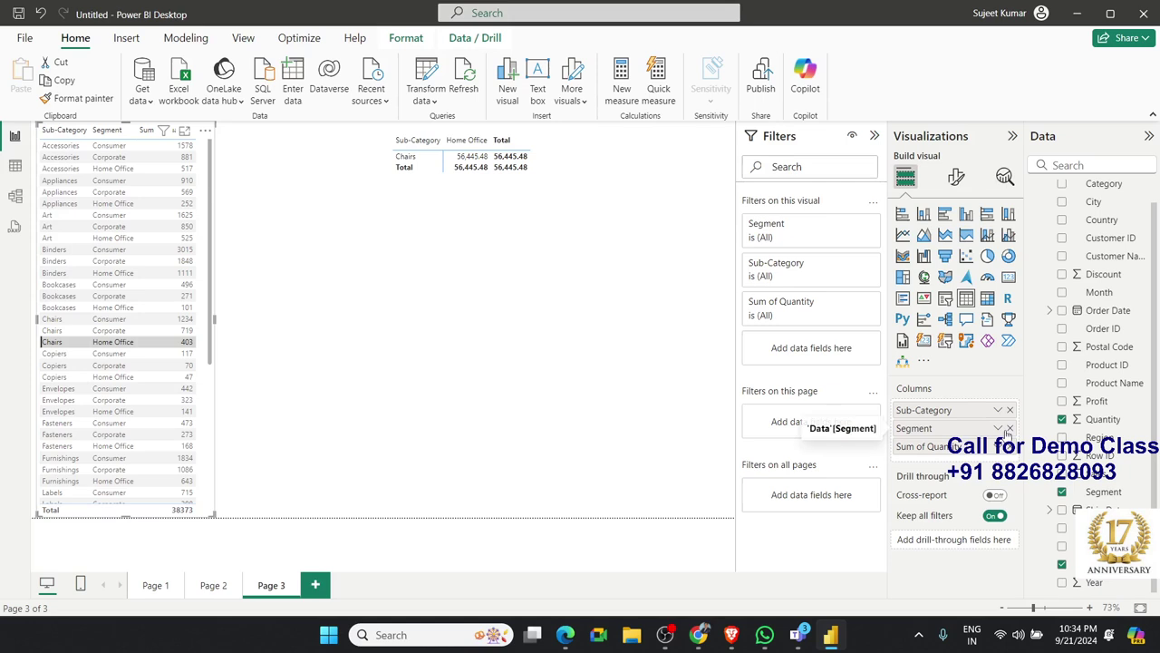
pyautogui.click(1009, 428)
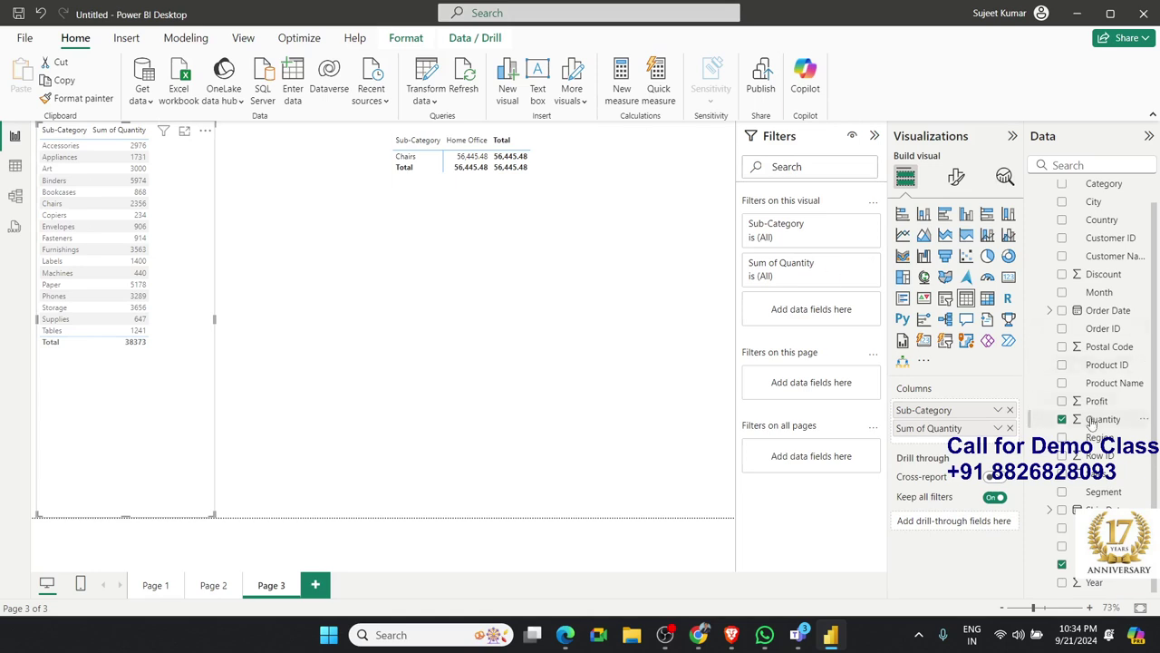
# Add Quantity to the table's Columns a second time and bring up its Show value as options.
pyautogui.moveTo(1092, 422)
pyautogui.mouseDown()
pyautogui.moveTo(934, 432)
pyautogui.moveTo(975, 444)
pyautogui.mouseUp()
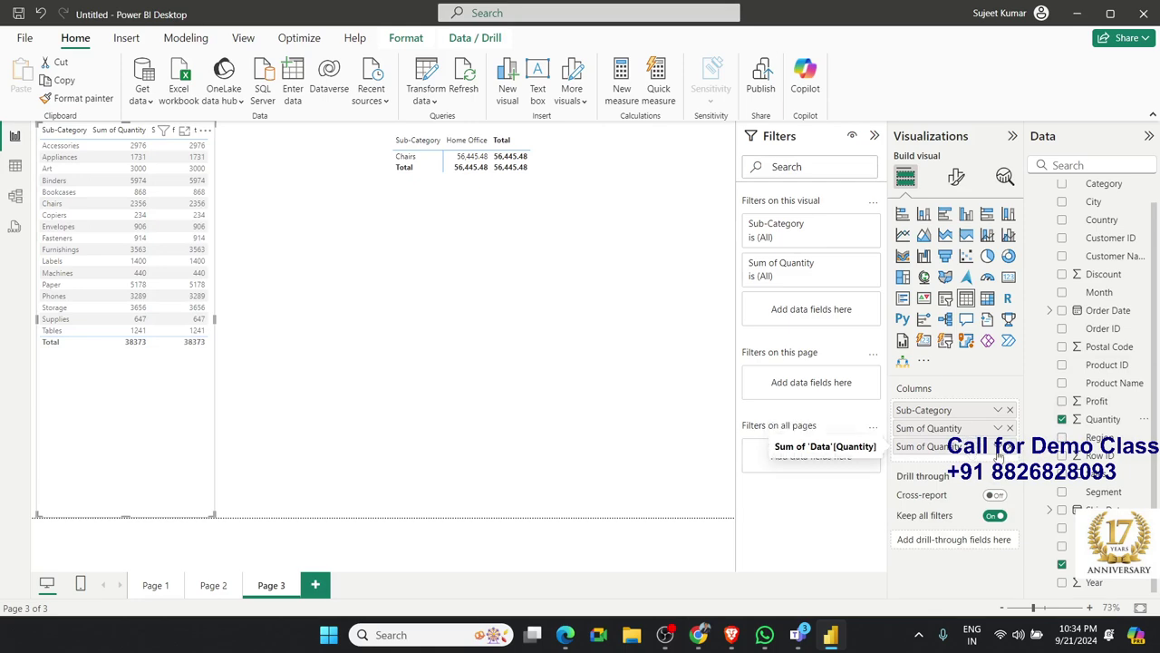
pyautogui.click(998, 449)
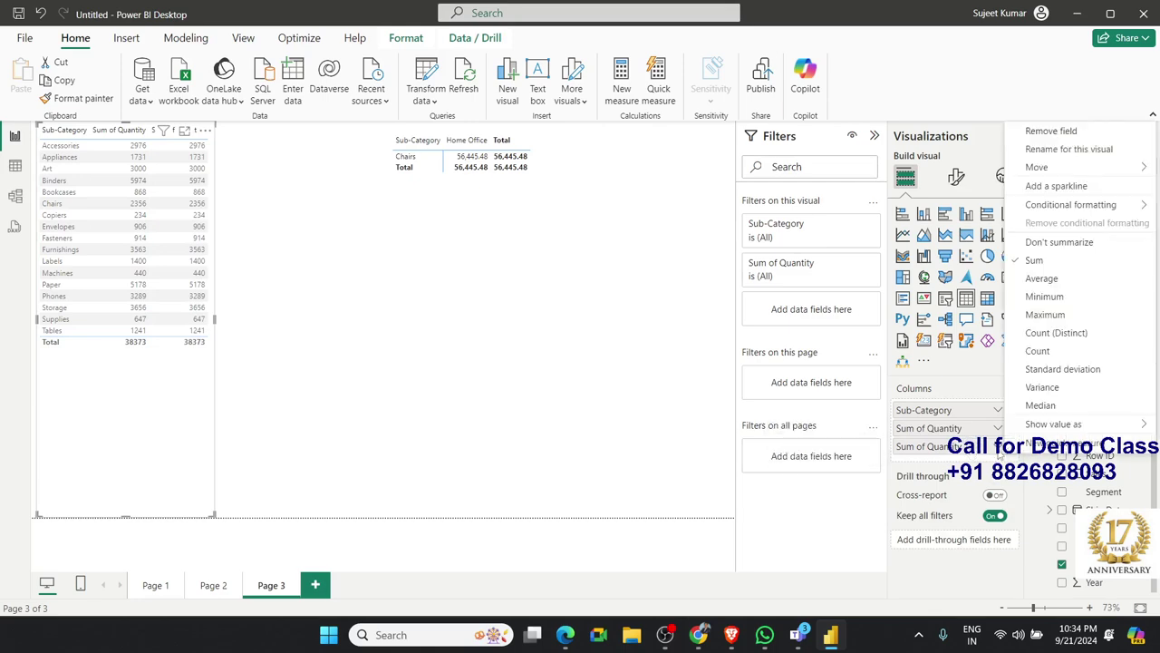
pyautogui.moveTo(1043, 429)
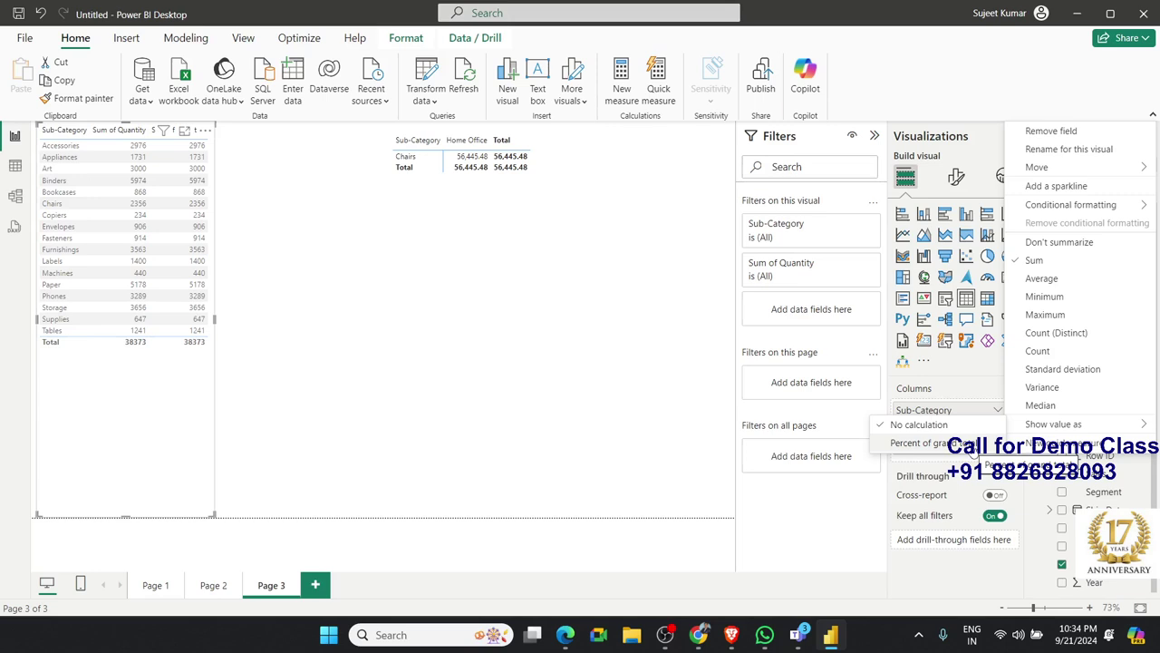
# Show the second Quantity as Percent of grand total and resize the table so the column fits.
pyautogui.click(970, 444)
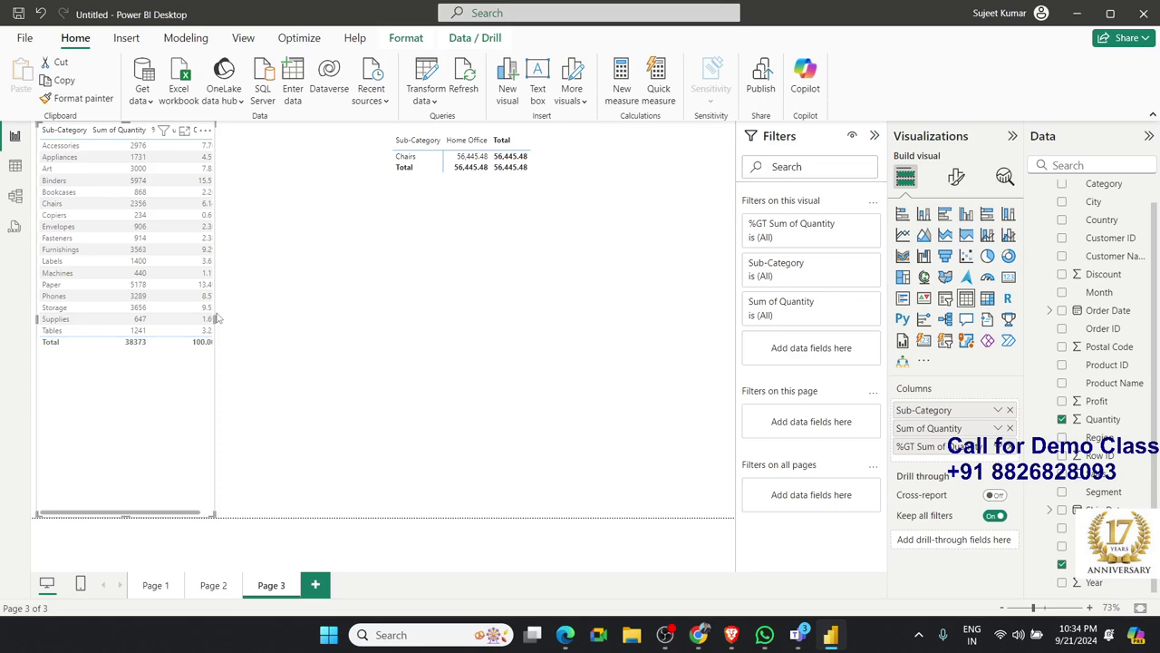
pyautogui.moveTo(214, 318); pyautogui.dragTo(243, 319)
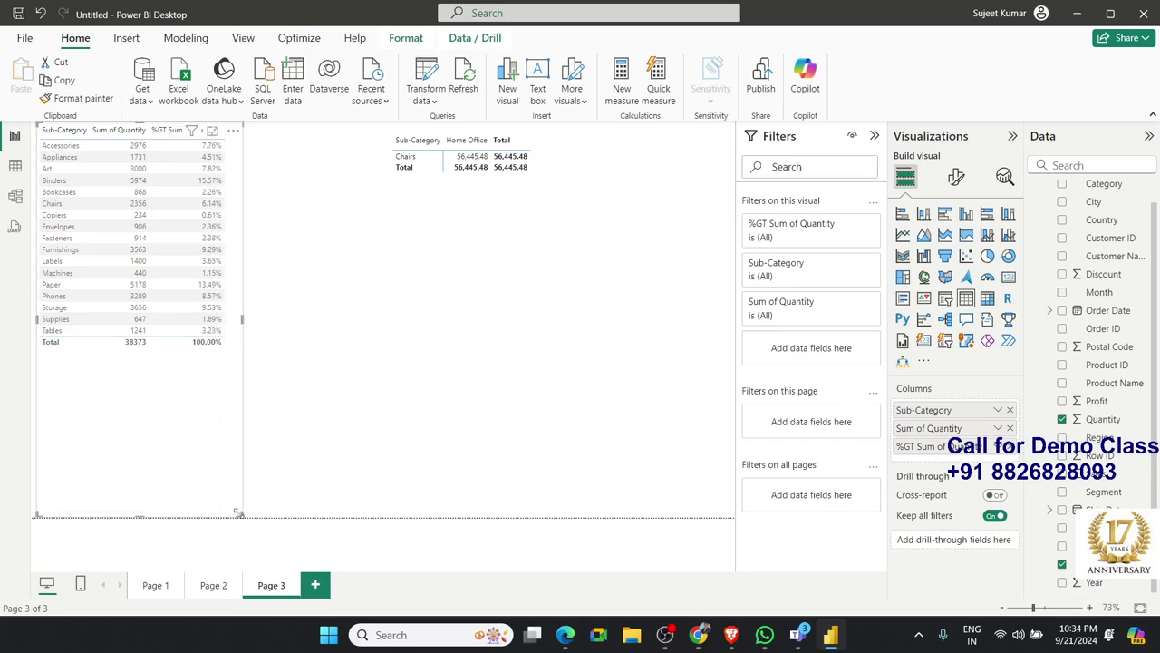
pyautogui.moveTo(242, 514); pyautogui.dragTo(230, 351)
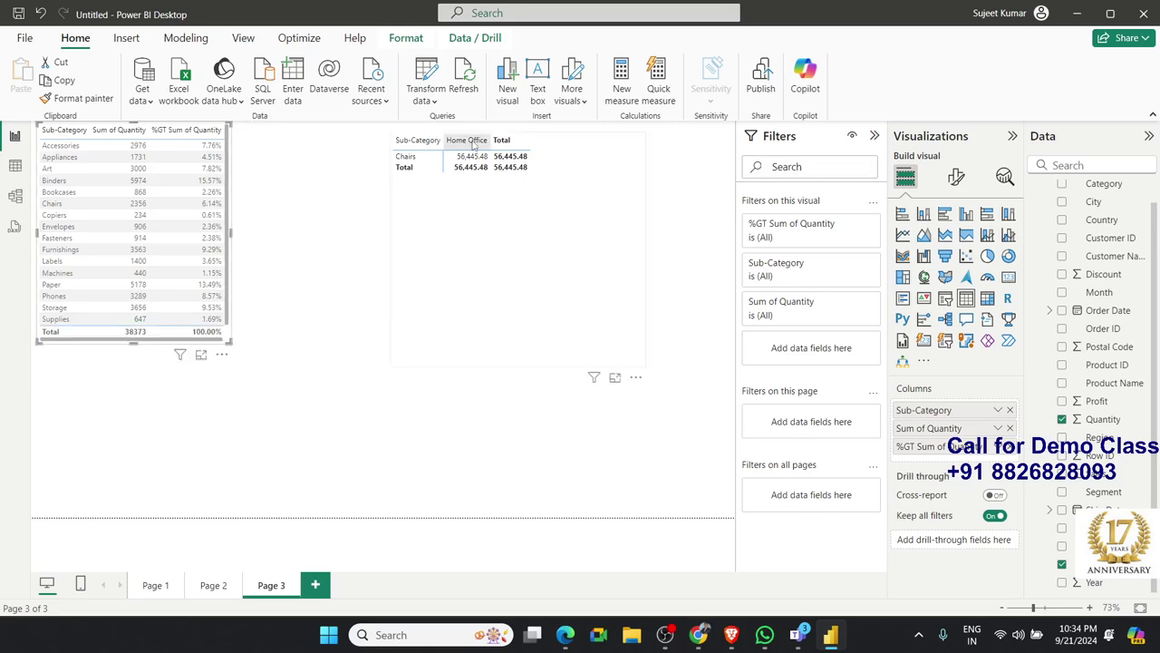
# Clear the Paper filter and enlarge the Sub-Category table until the Tables row shows.
pyautogui.click(463, 183)
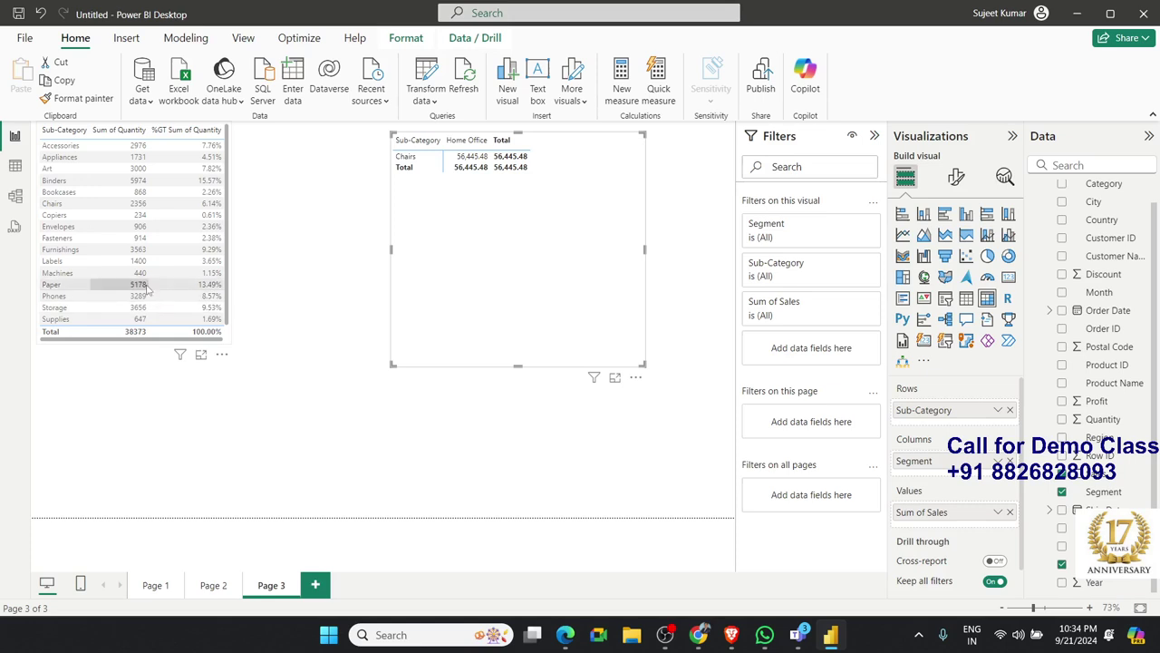
pyautogui.click(147, 287)
pyautogui.click(148, 286)
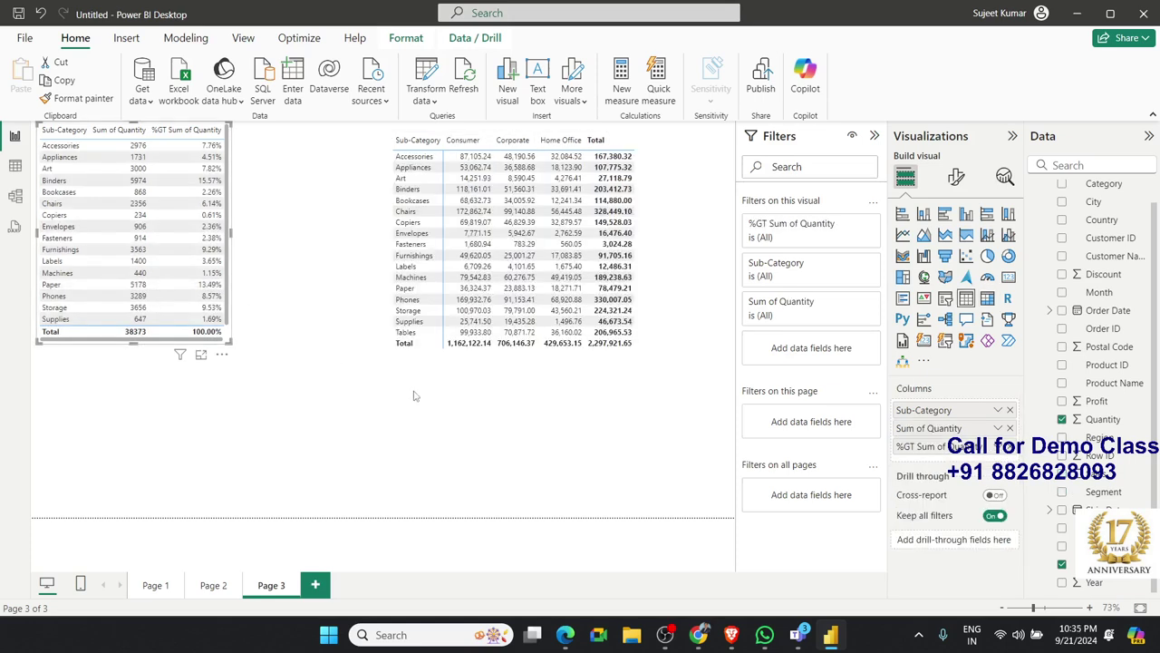
pyautogui.click(297, 362)
pyautogui.click(229, 343)
pyautogui.moveTo(230, 342); pyautogui.dragTo(246, 354)
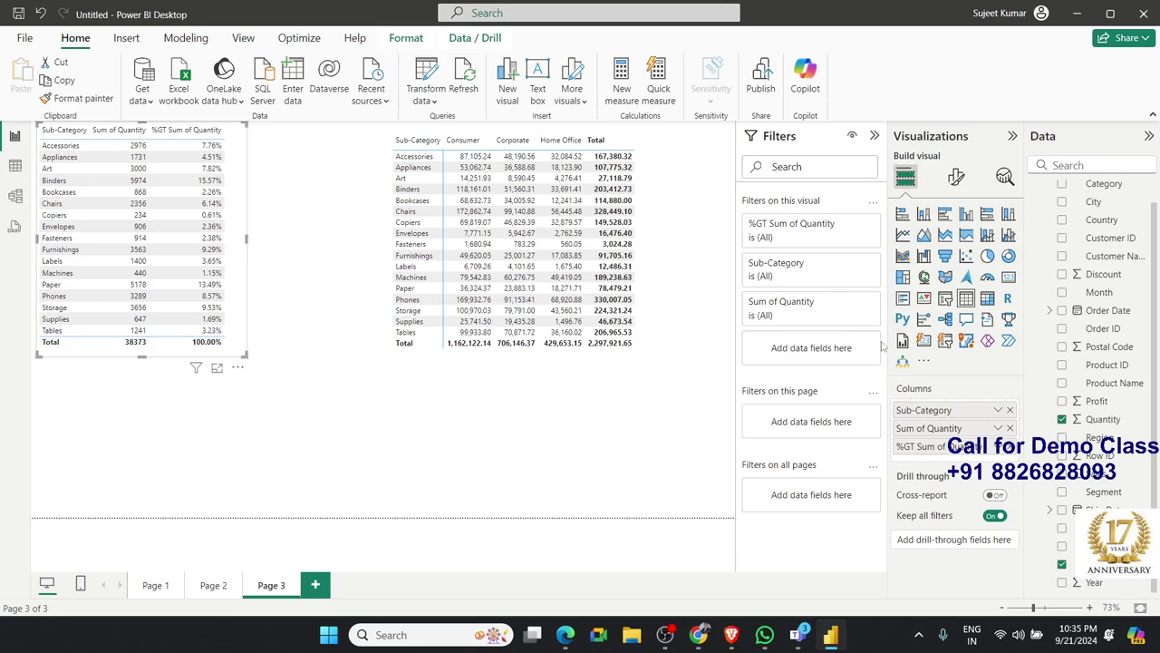
# Try the Minimal, Bold header and Alternating rows style presets on the quantity table.
pyautogui.click(956, 177)
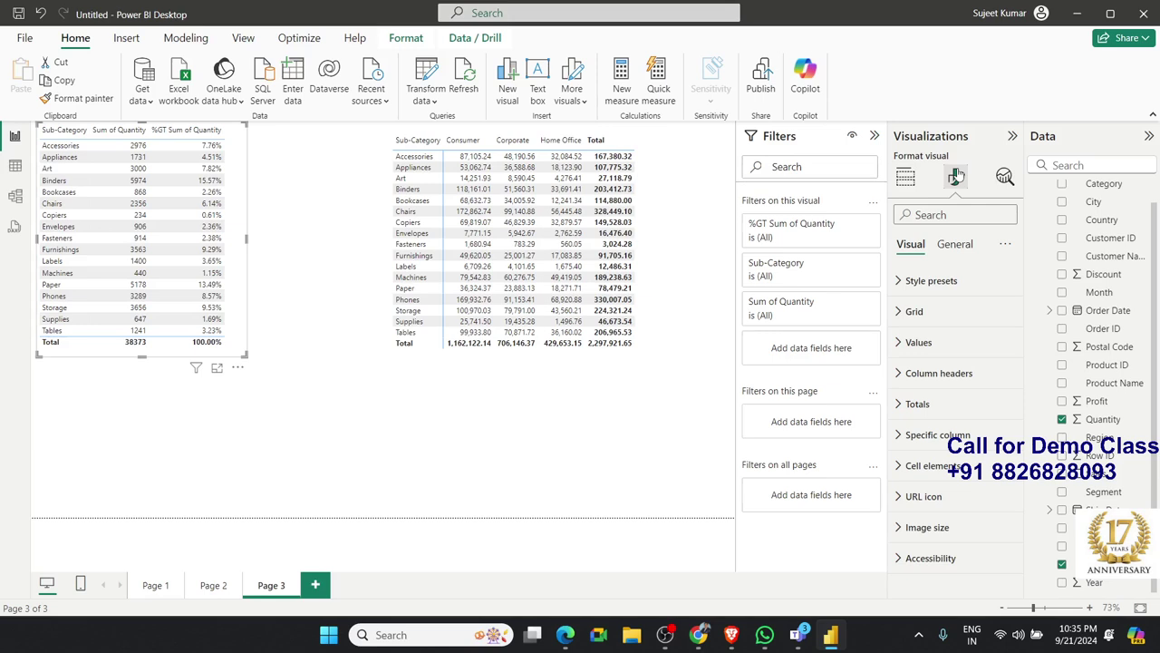
pyautogui.click(970, 284)
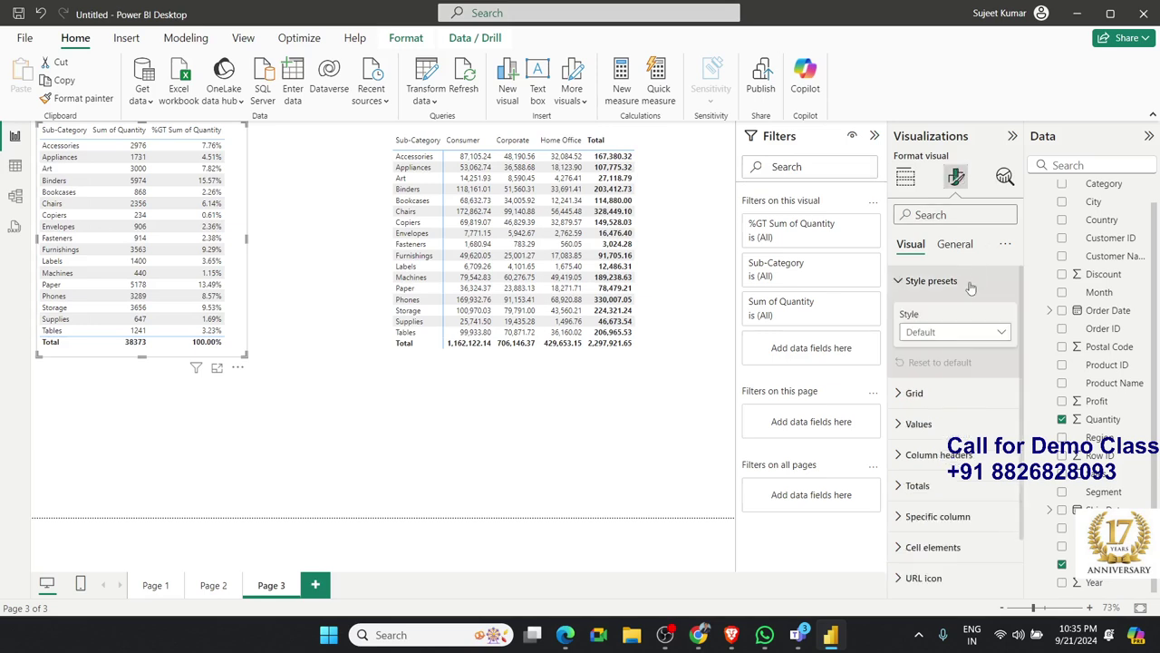
pyautogui.click(951, 333)
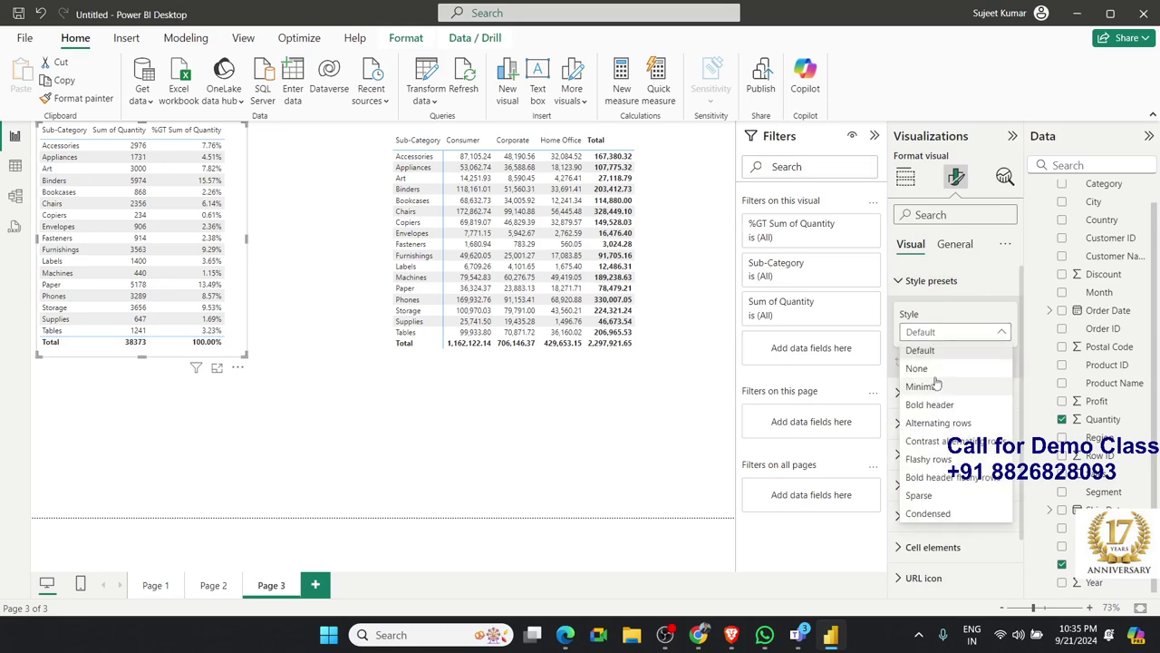
pyautogui.click(934, 387)
pyautogui.click(926, 335)
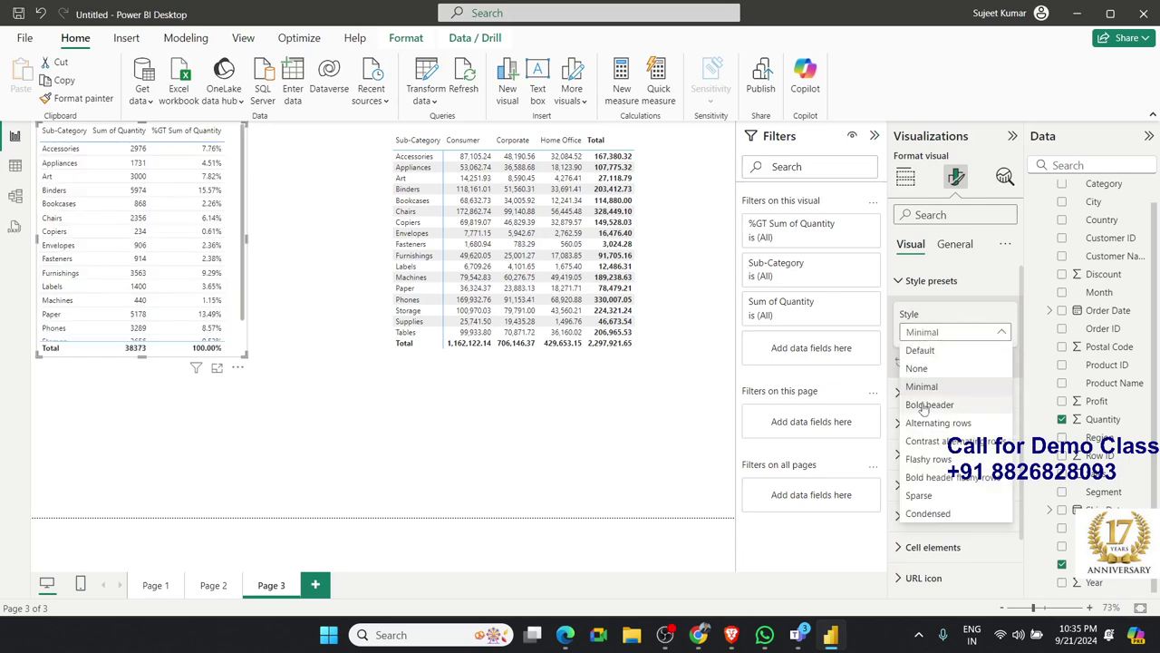
pyautogui.click(926, 404)
pyautogui.click(921, 333)
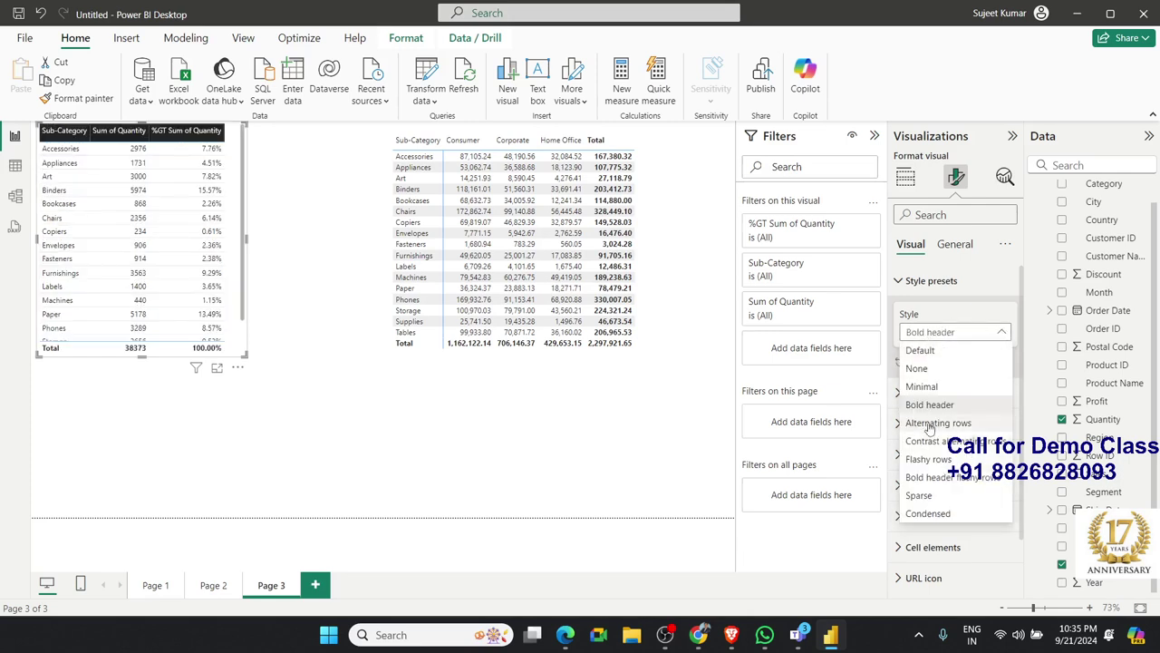
pyautogui.click(931, 424)
# Try Flashy rows, then settle on the Sparse preset and compare it with the sales matrix.
pyautogui.click(923, 342)
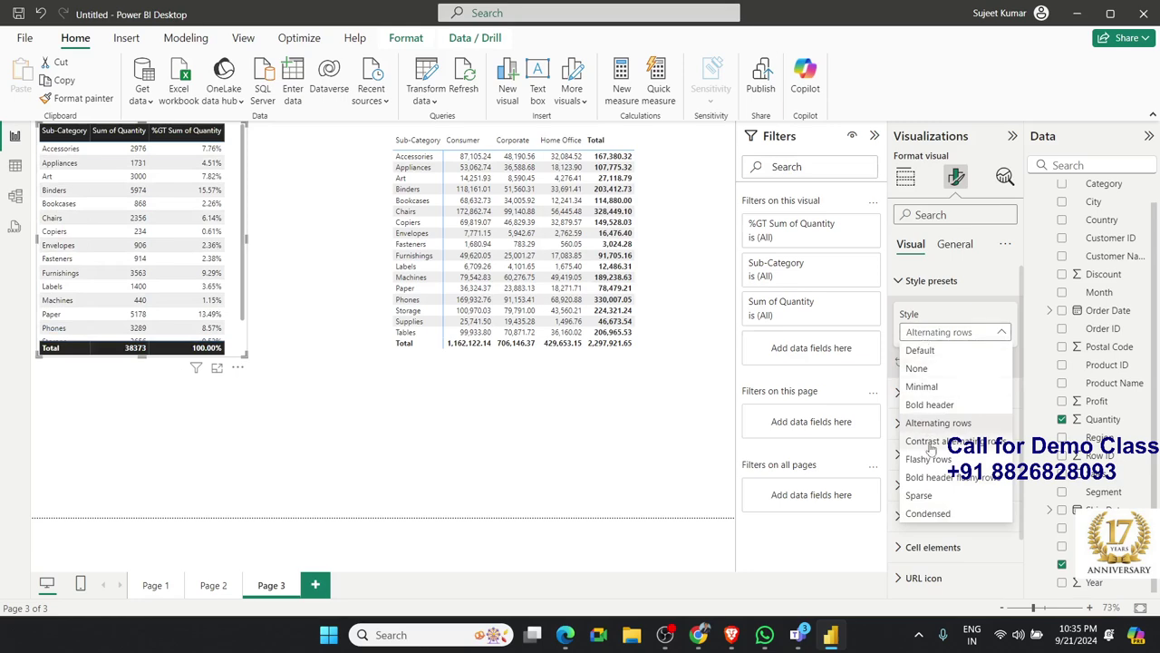
pyautogui.click(929, 459)
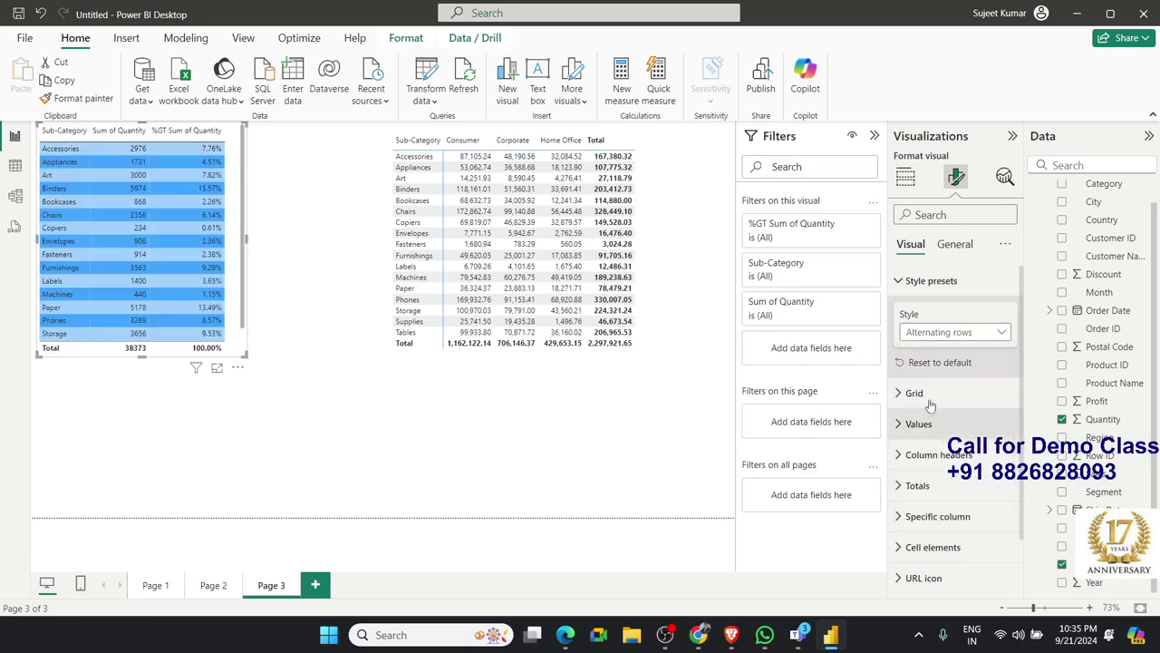
pyautogui.click(922, 333)
pyautogui.click(917, 480)
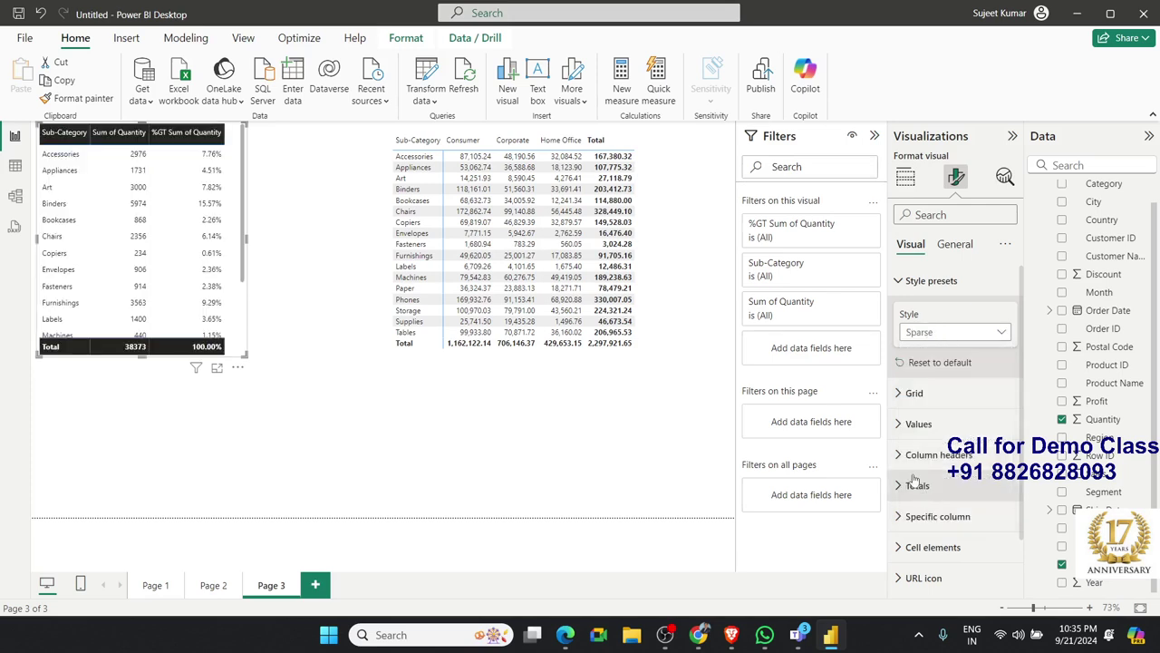
pyautogui.click(498, 360)
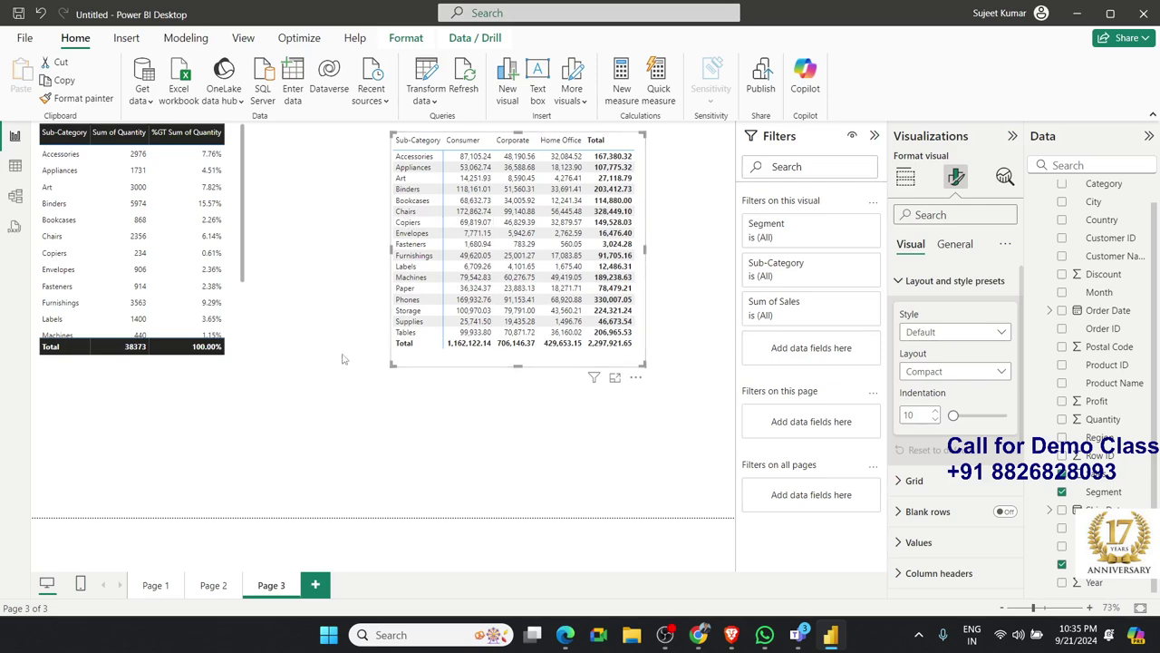
pyautogui.click(199, 355)
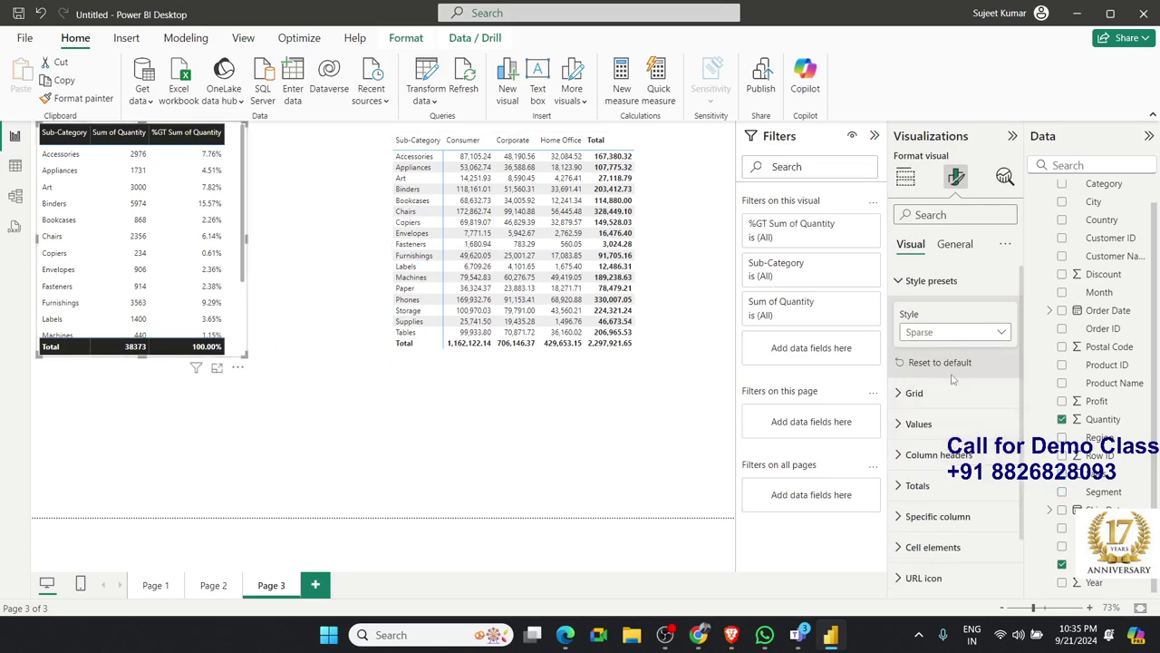
# Turn on black horizontal gridlines for the Sub-Category table.
pyautogui.click(912, 396)
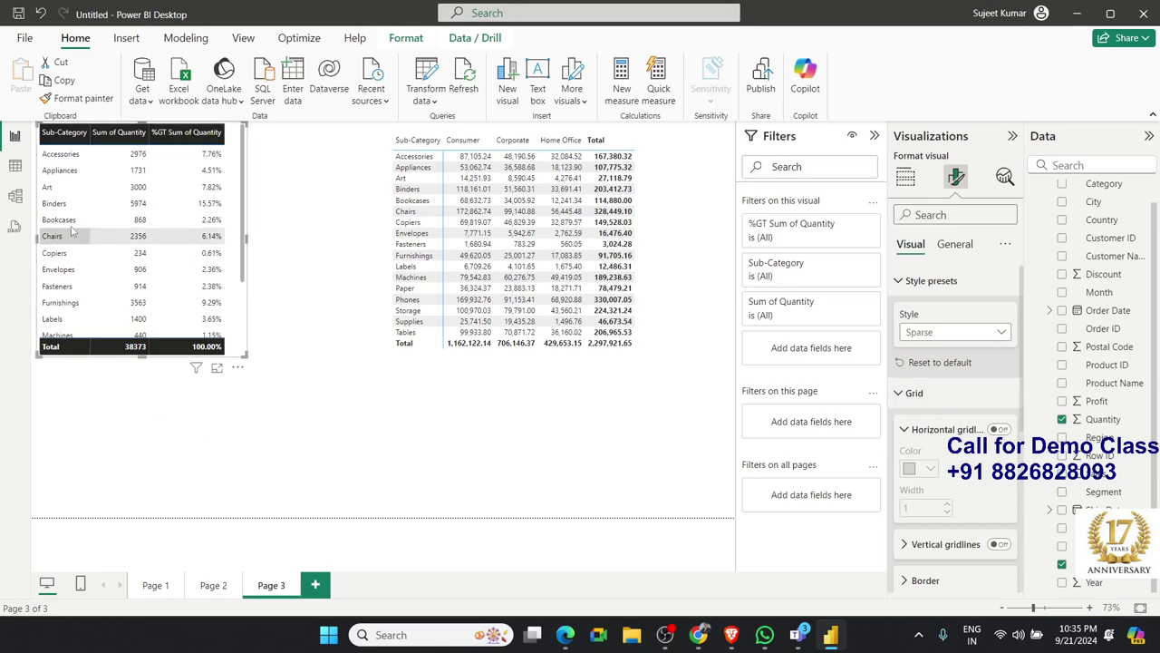
pyautogui.click(1001, 430)
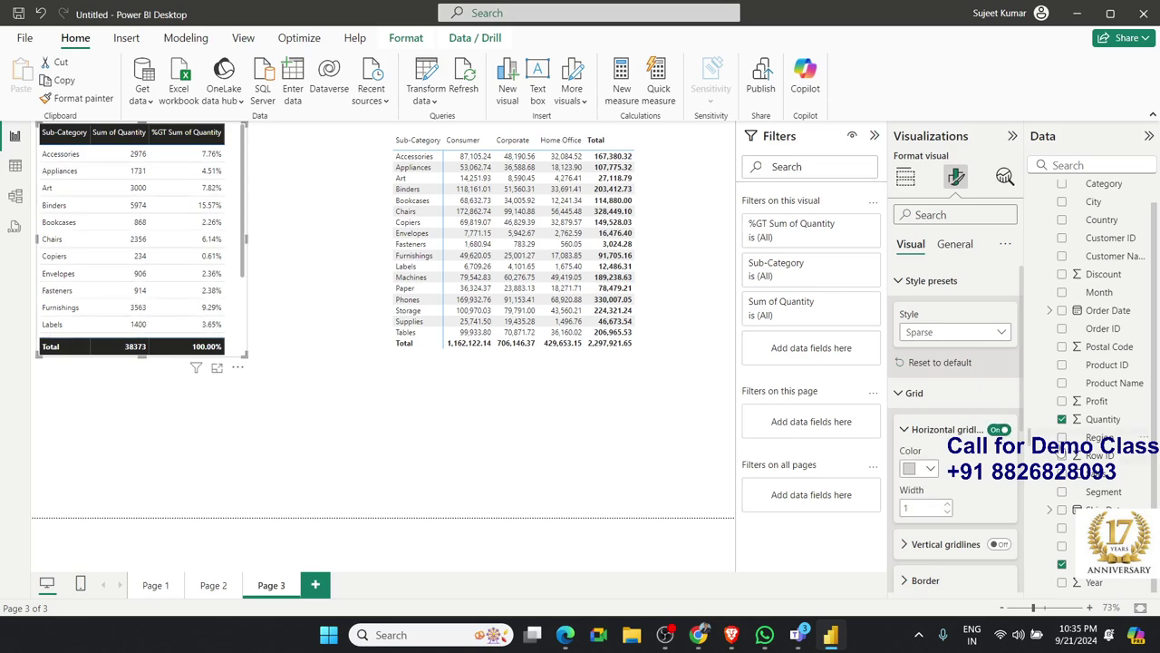
pyautogui.click(935, 477)
pyautogui.click(935, 231)
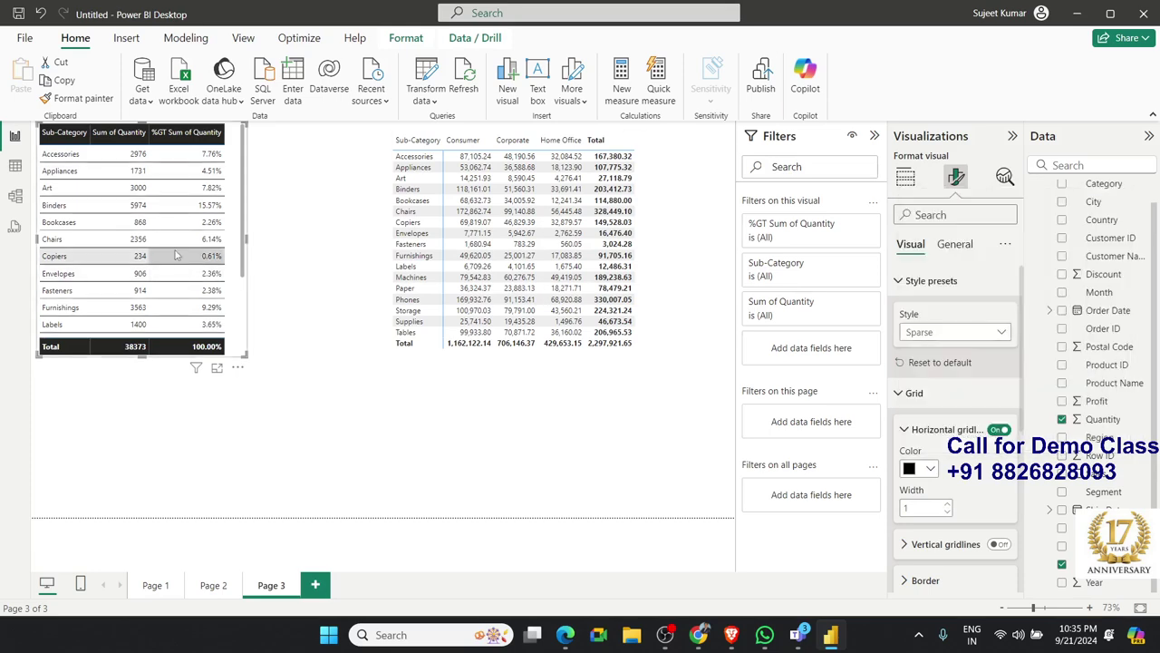
# Add black vertical gridlines and enlarge the table to list every row through Tables.
pyautogui.click(999, 544)
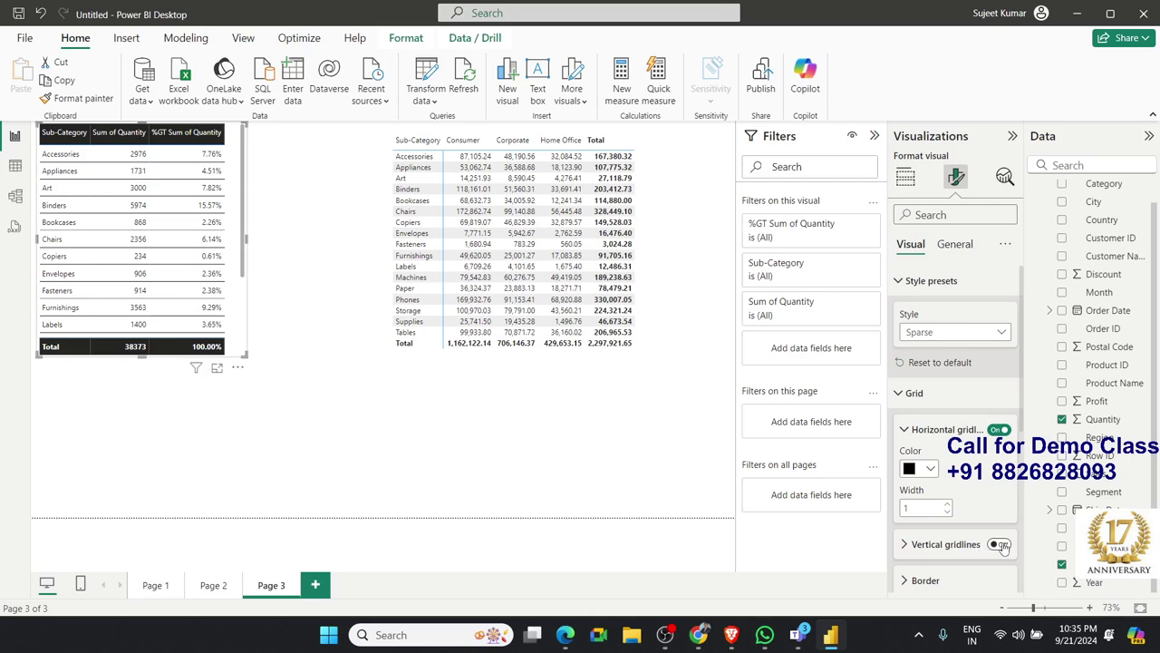
pyautogui.click(945, 545)
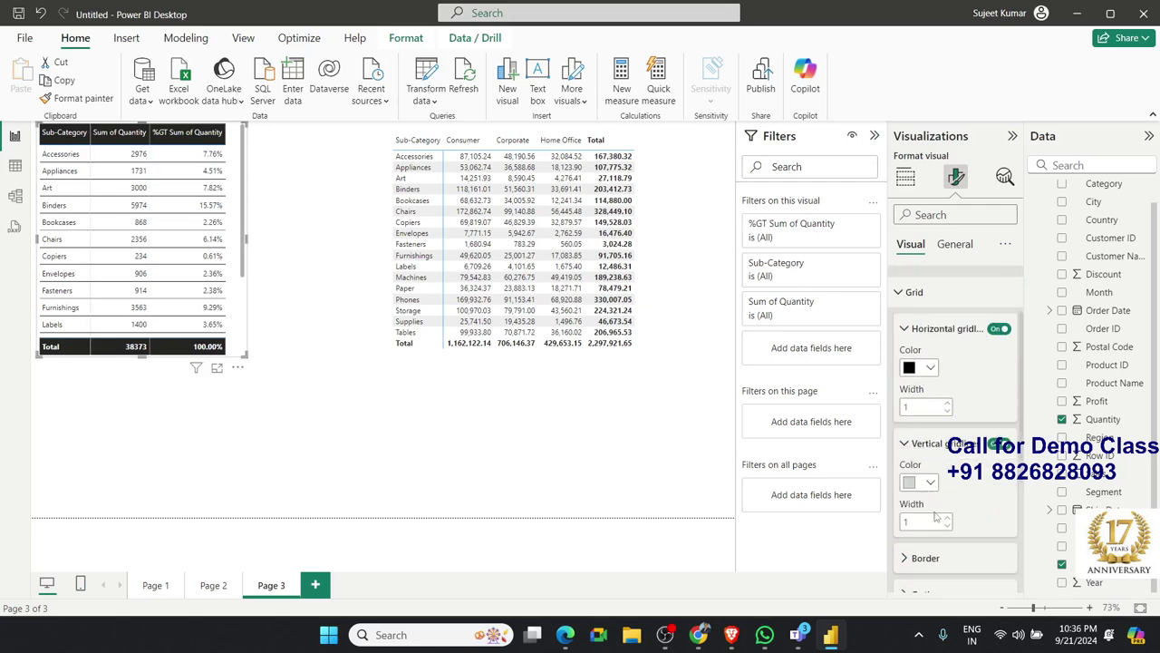
pyautogui.click(930, 482)
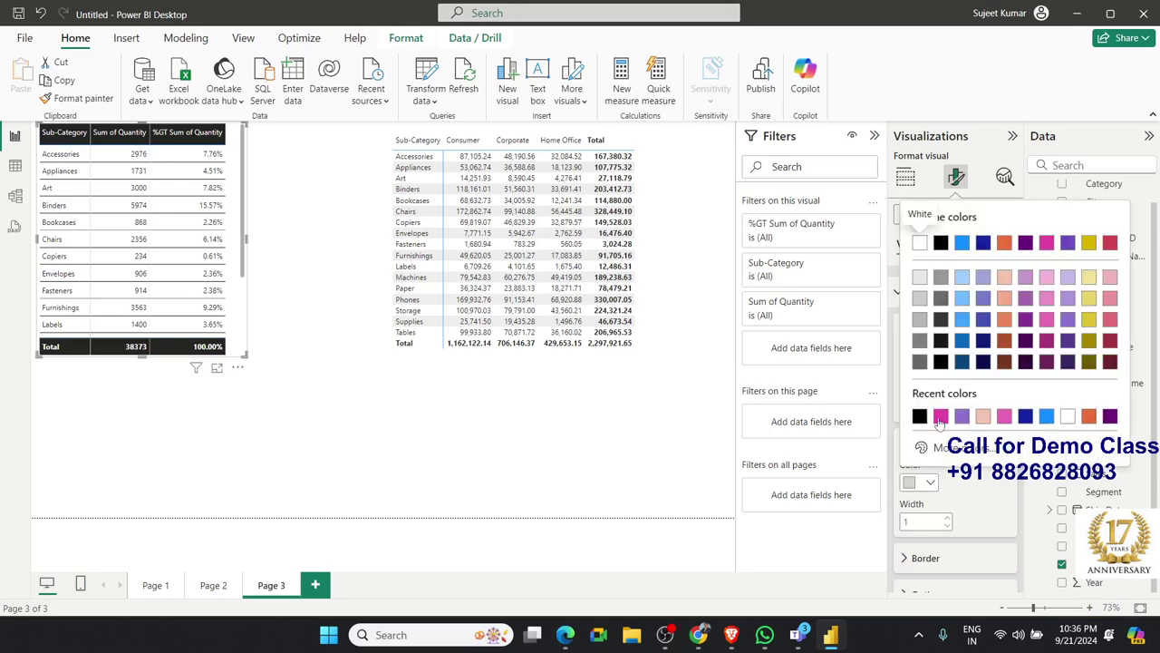
pyautogui.click(940, 244)
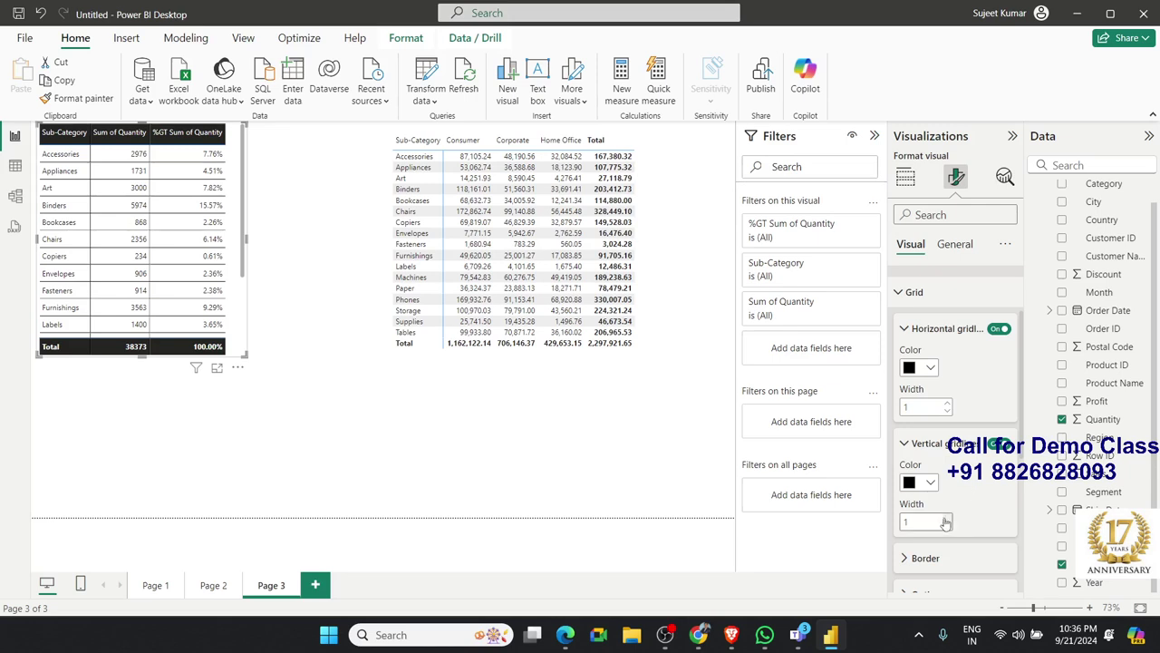
pyautogui.scroll(-2, 947, 524)
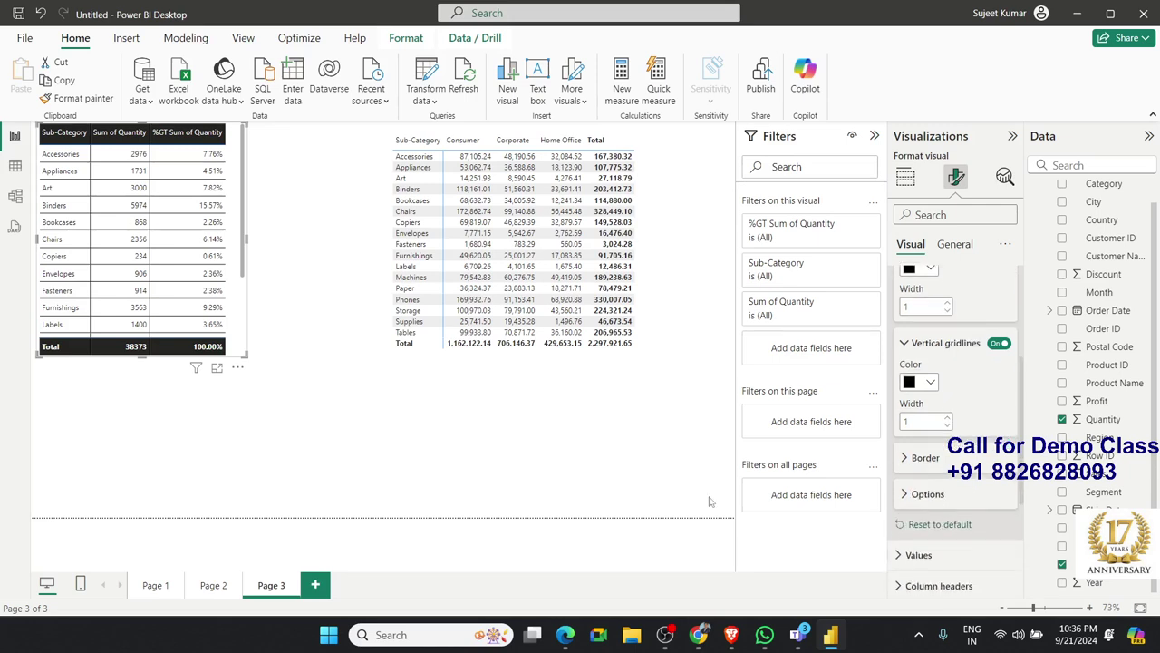
pyautogui.moveTo(246, 357); pyautogui.dragTo(313, 517)
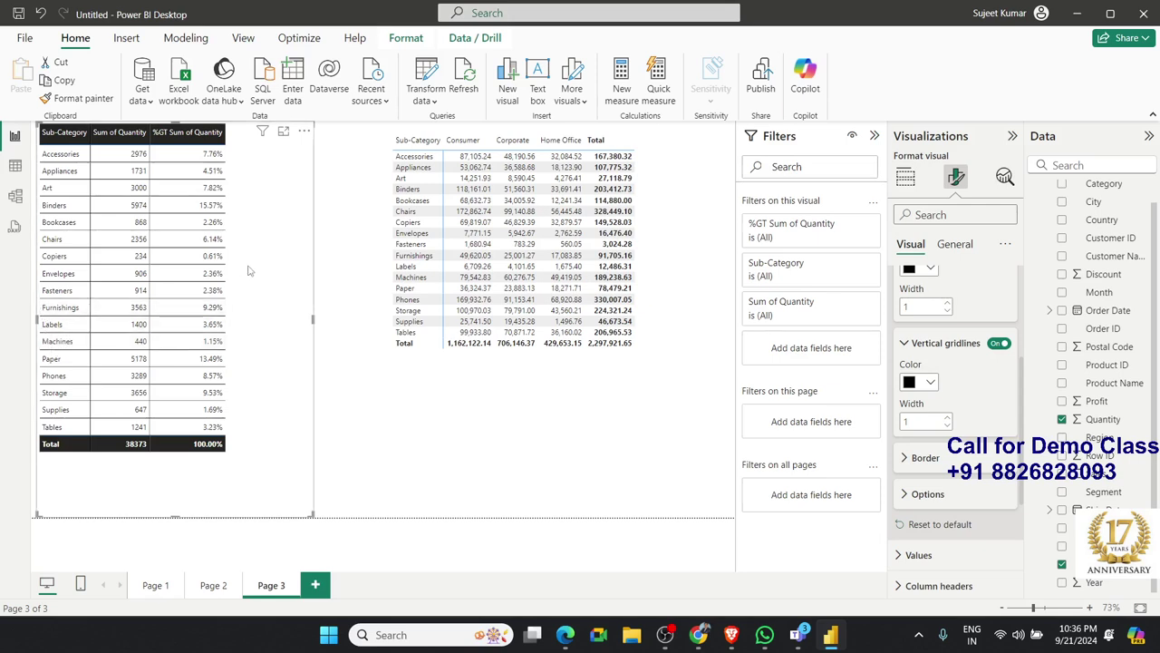
# Add a border of width 4 on the table's top, bottom, left and right.
pyautogui.click(918, 459)
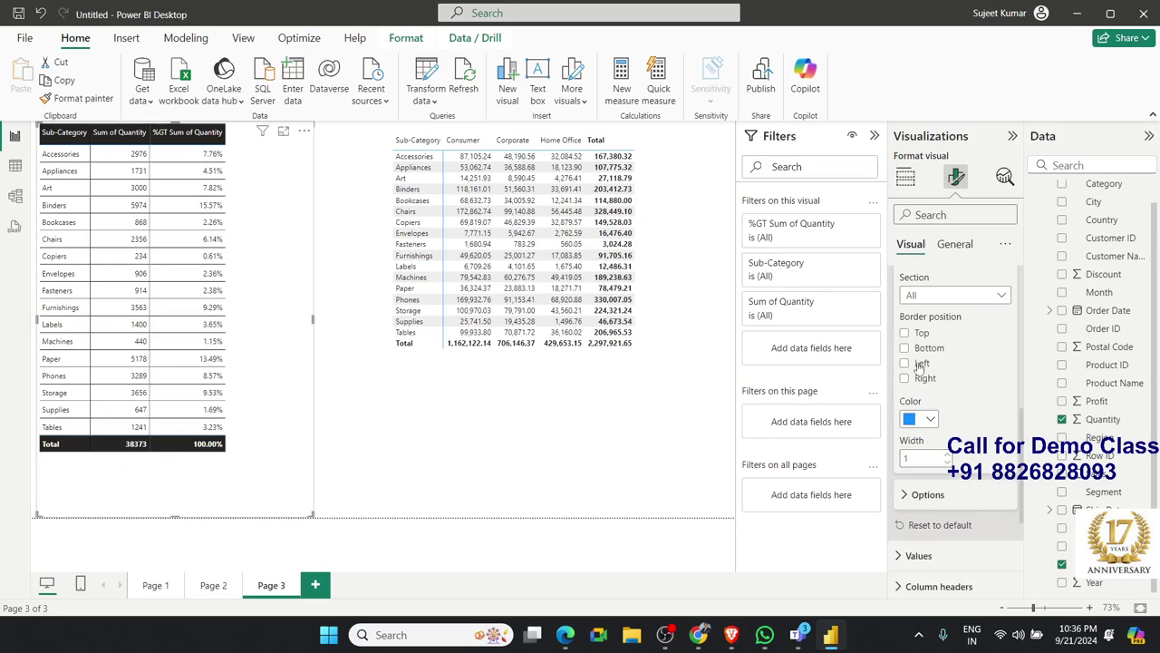
pyautogui.click(919, 333)
pyautogui.click(923, 349)
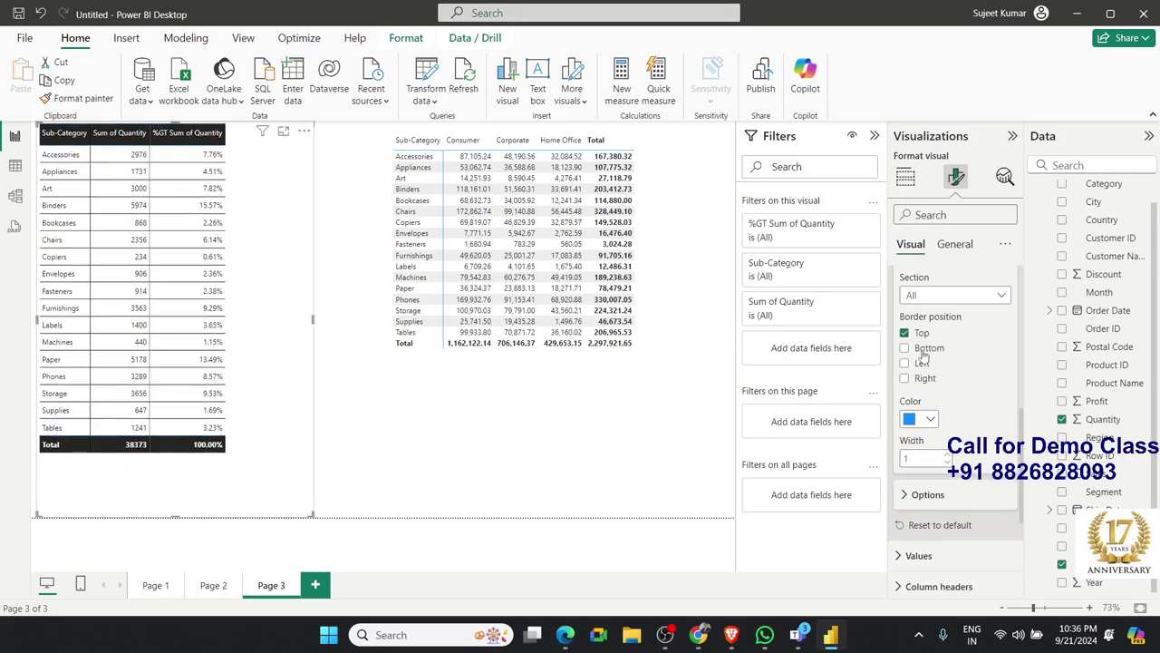
pyautogui.click(921, 363)
pyautogui.click(920, 381)
pyautogui.write('4')
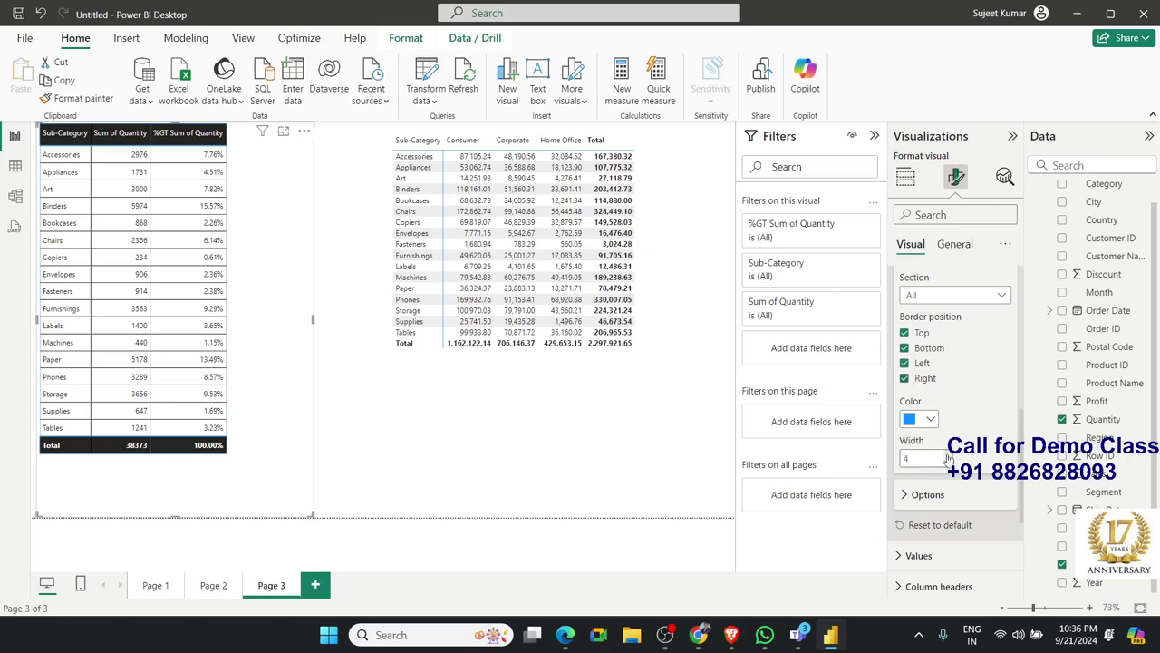
pyautogui.press('Return')
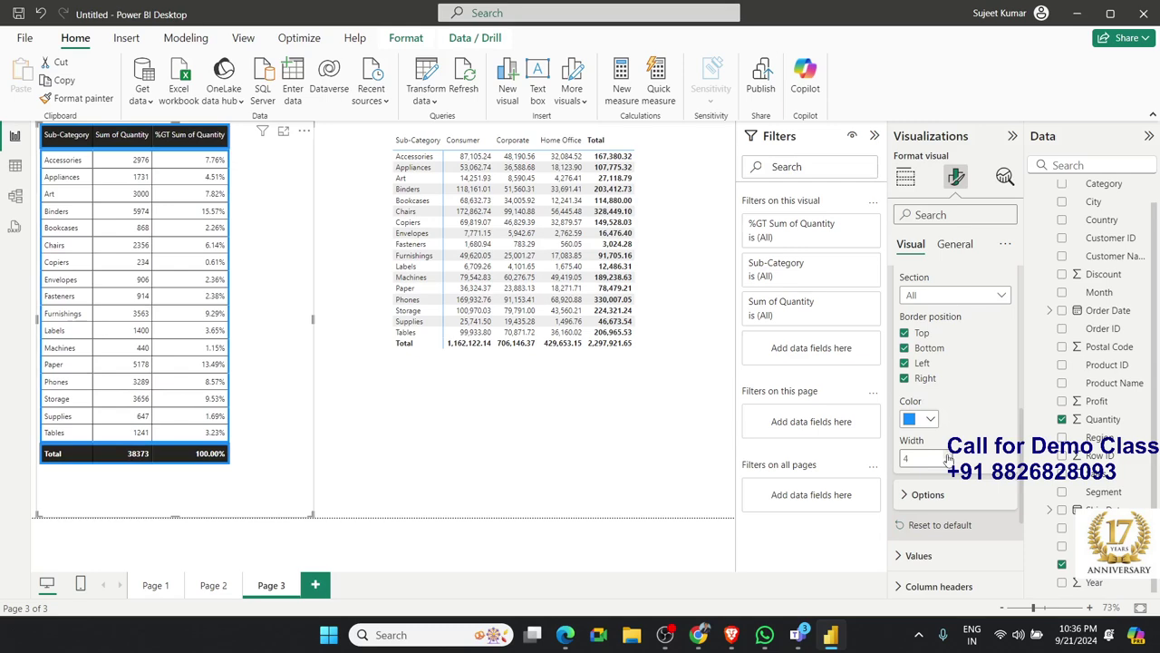
# Make the table's values bold.
pyautogui.scroll(-3, 958, 499)
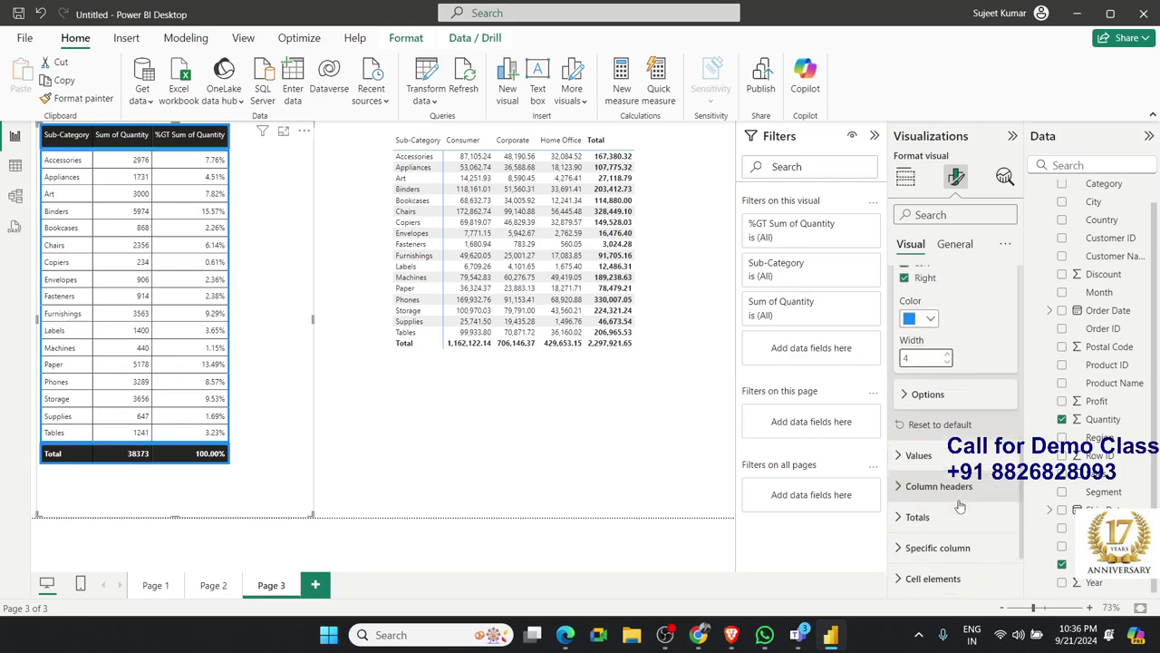
pyautogui.click(919, 361)
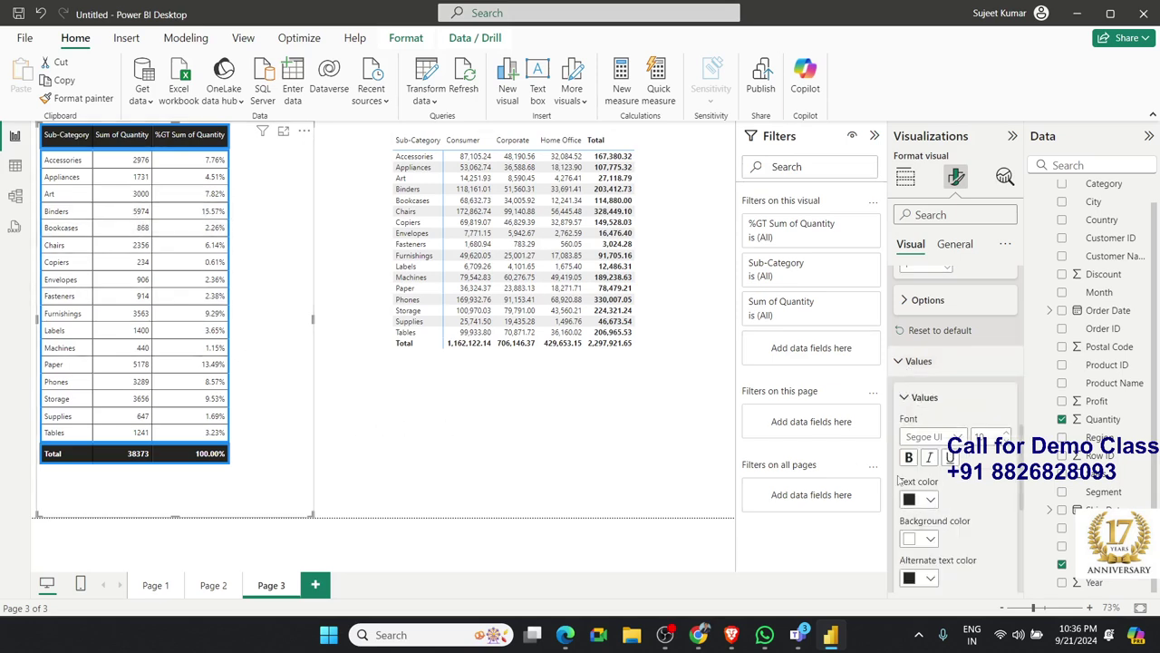
pyautogui.click(909, 457)
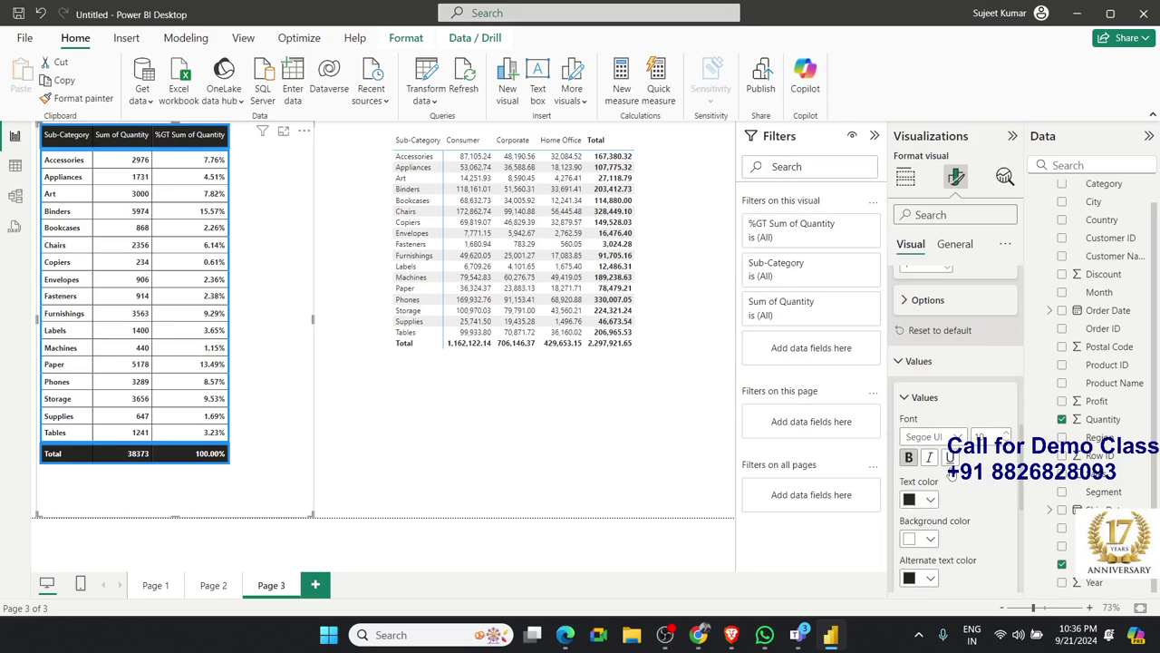
pyautogui.scroll(-5, 979, 463)
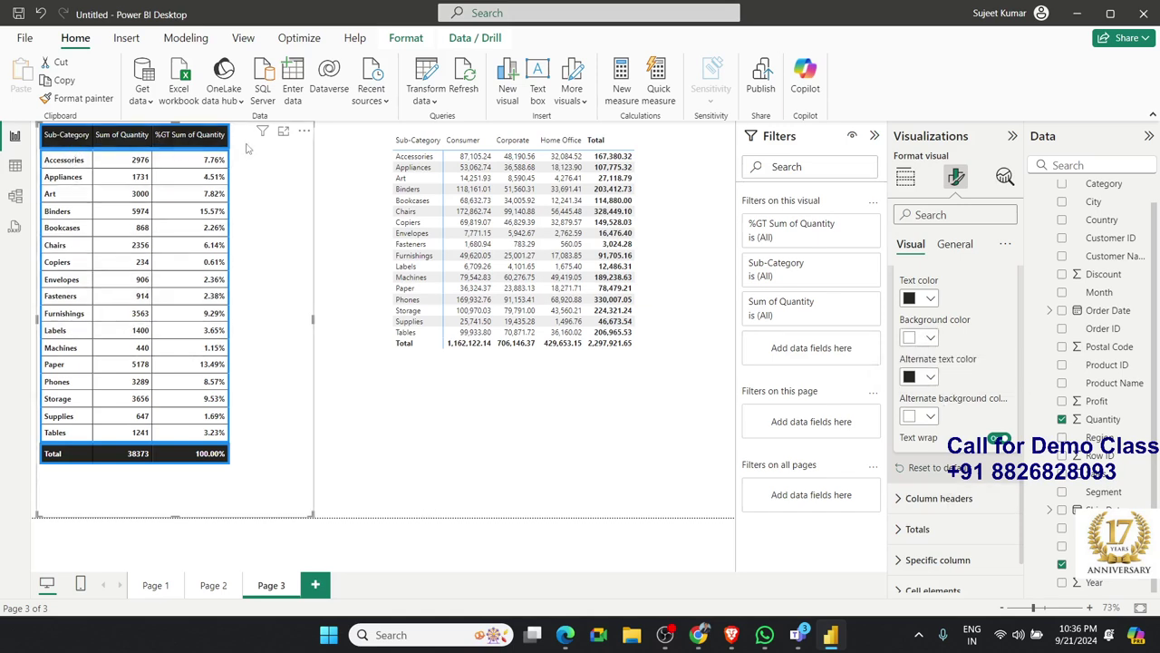
# Make the Sub-Category table's column header text bold.
pyautogui.click(893, 499)
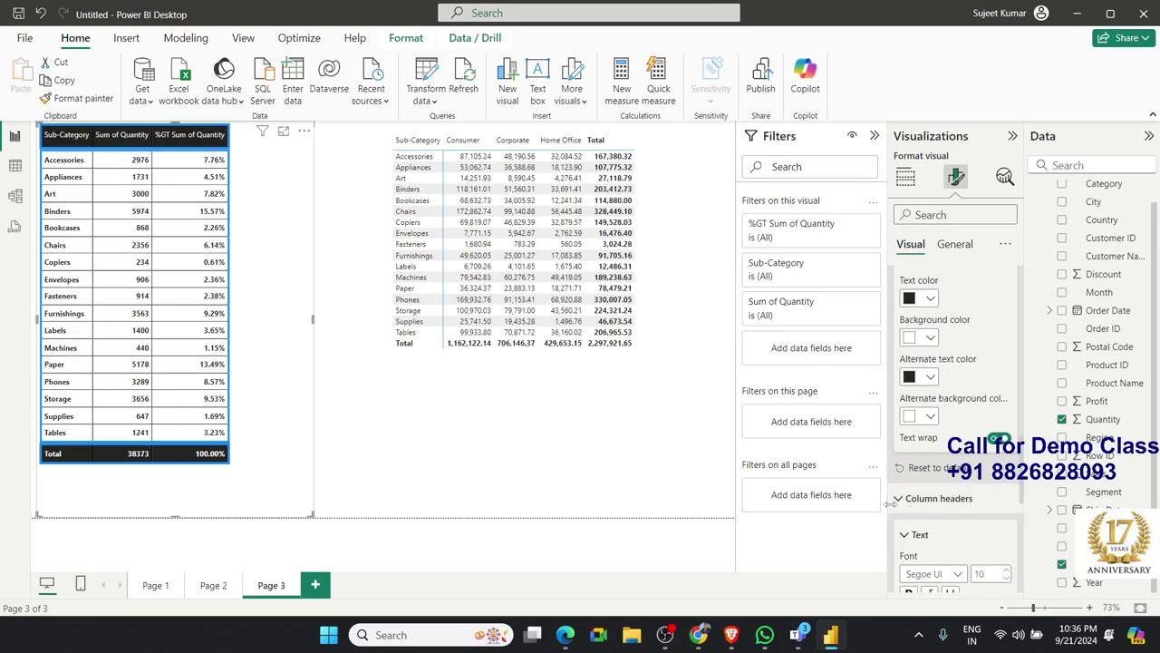
pyautogui.scroll(-1, 901, 480)
pyautogui.scroll(-1, 907, 453)
pyautogui.scroll(-1, 911, 426)
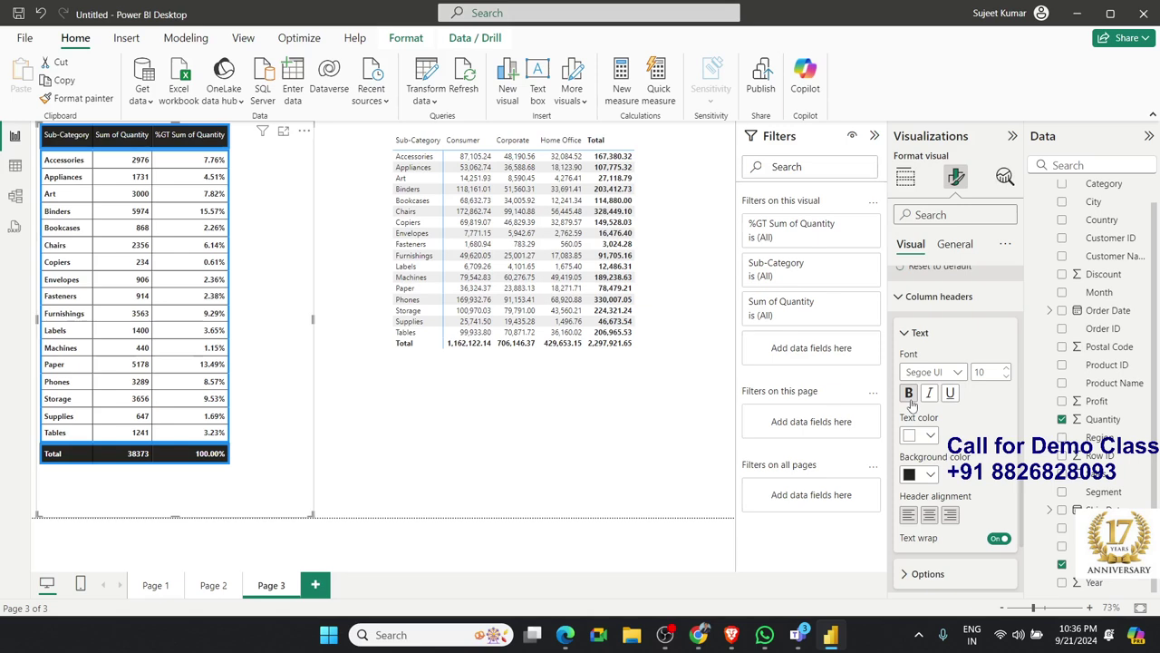
pyautogui.click(909, 393)
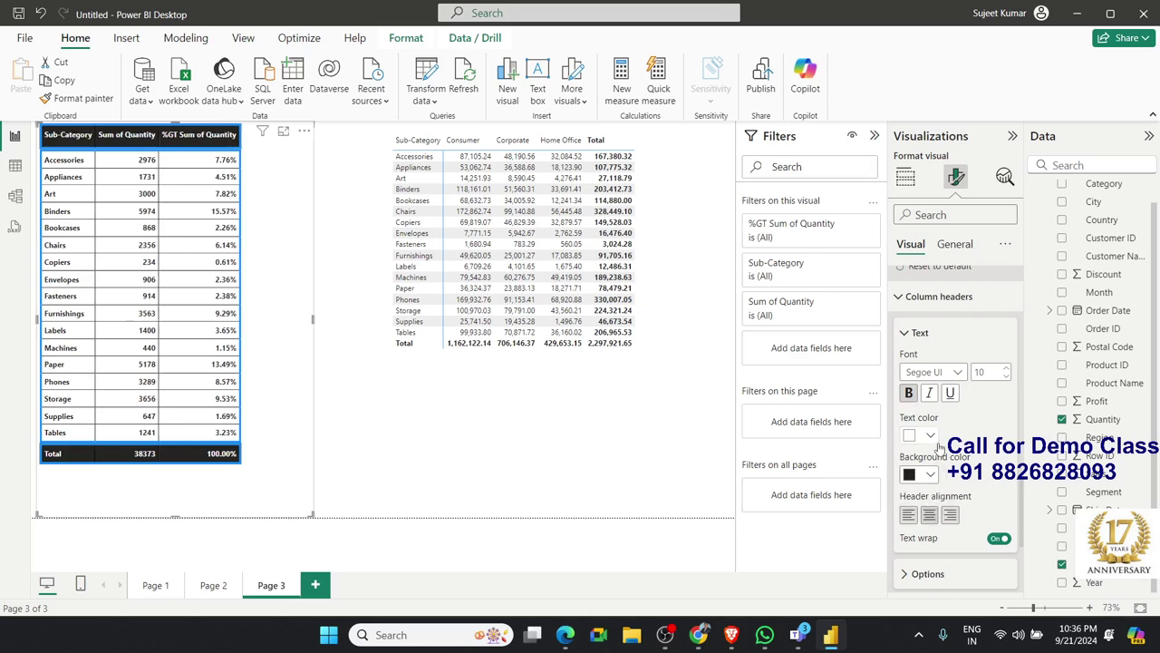
# Review the Totals text colour options, leaving them unchanged.
pyautogui.scroll(-3, 941, 489)
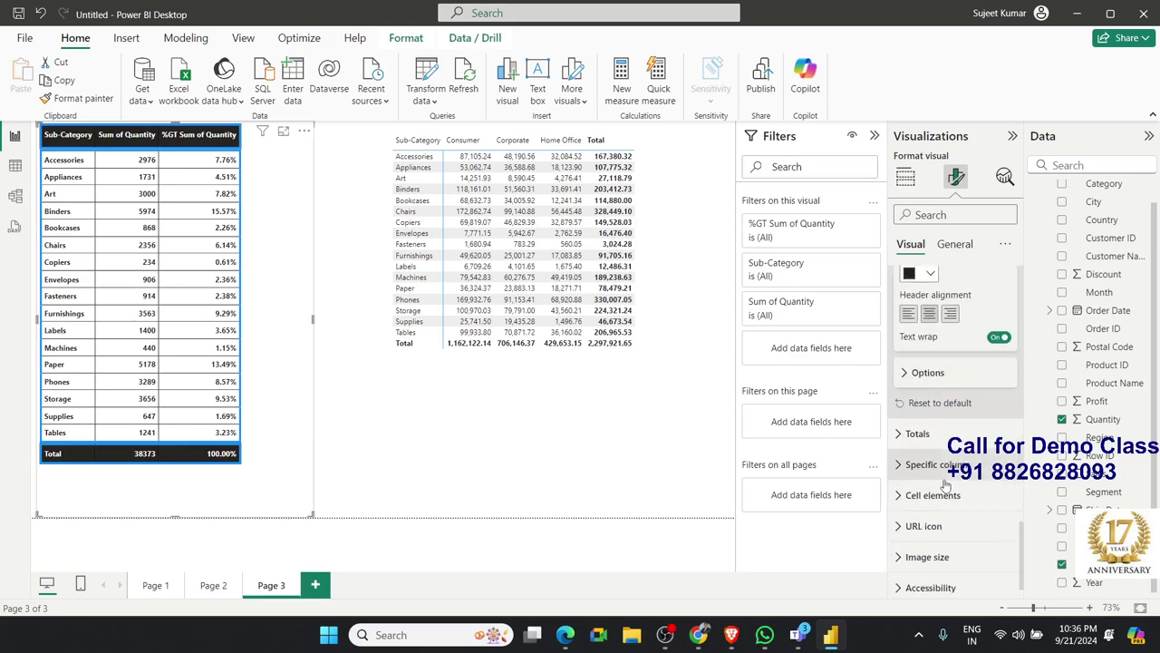
pyautogui.click(906, 437)
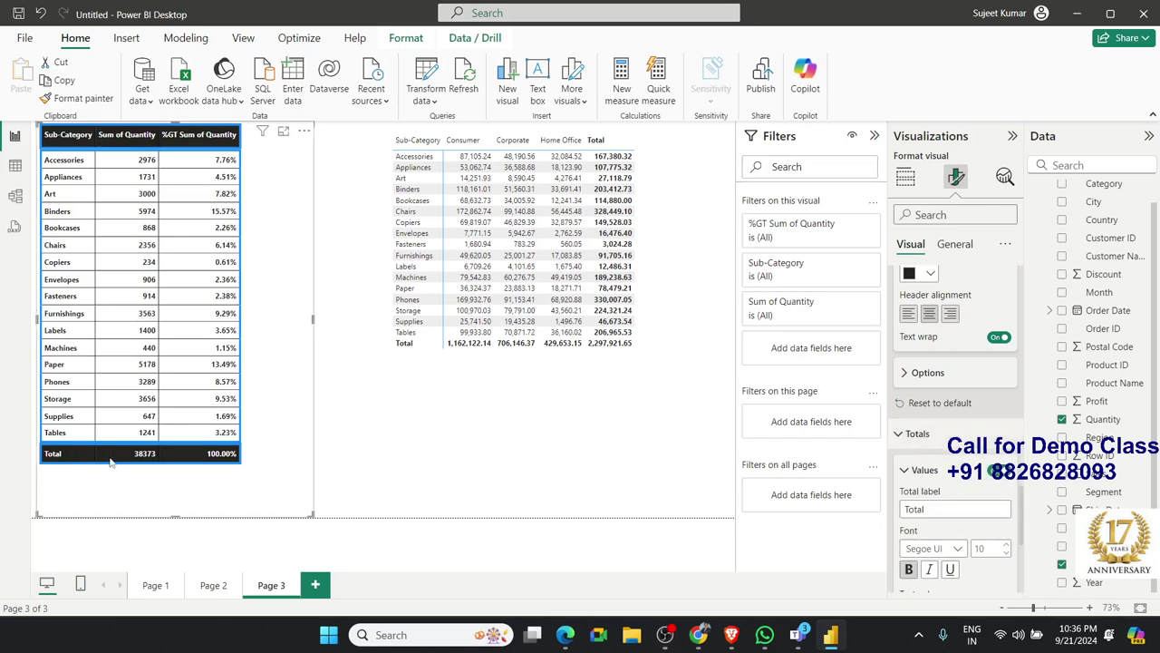
pyautogui.scroll(-3, 979, 490)
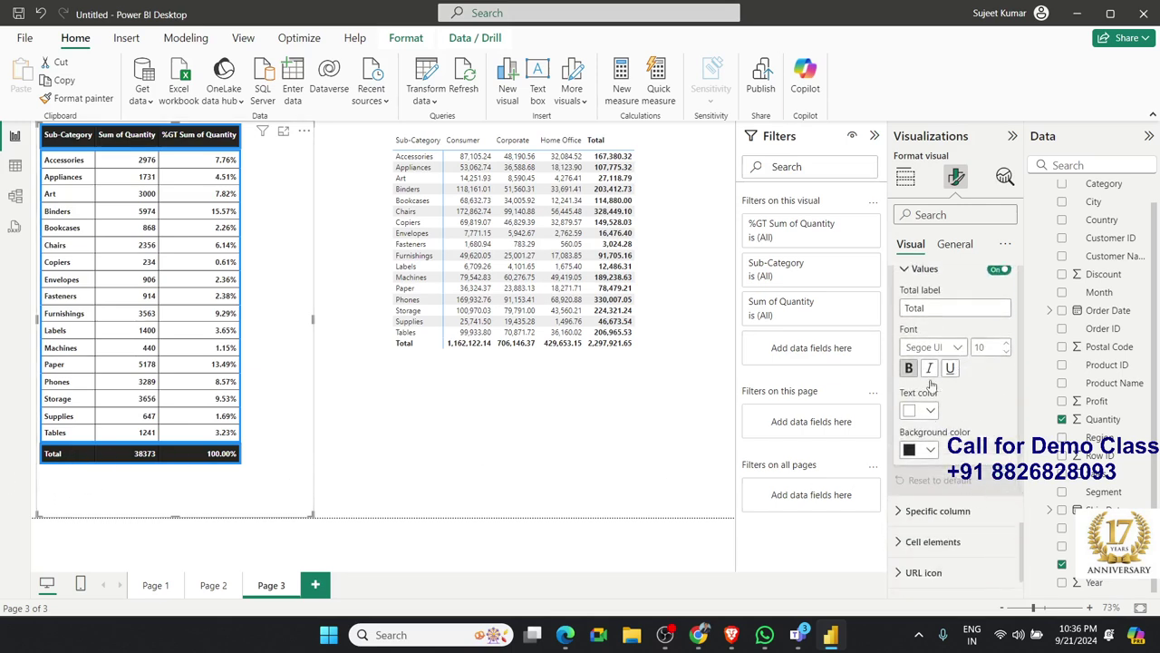
pyautogui.click(930, 410)
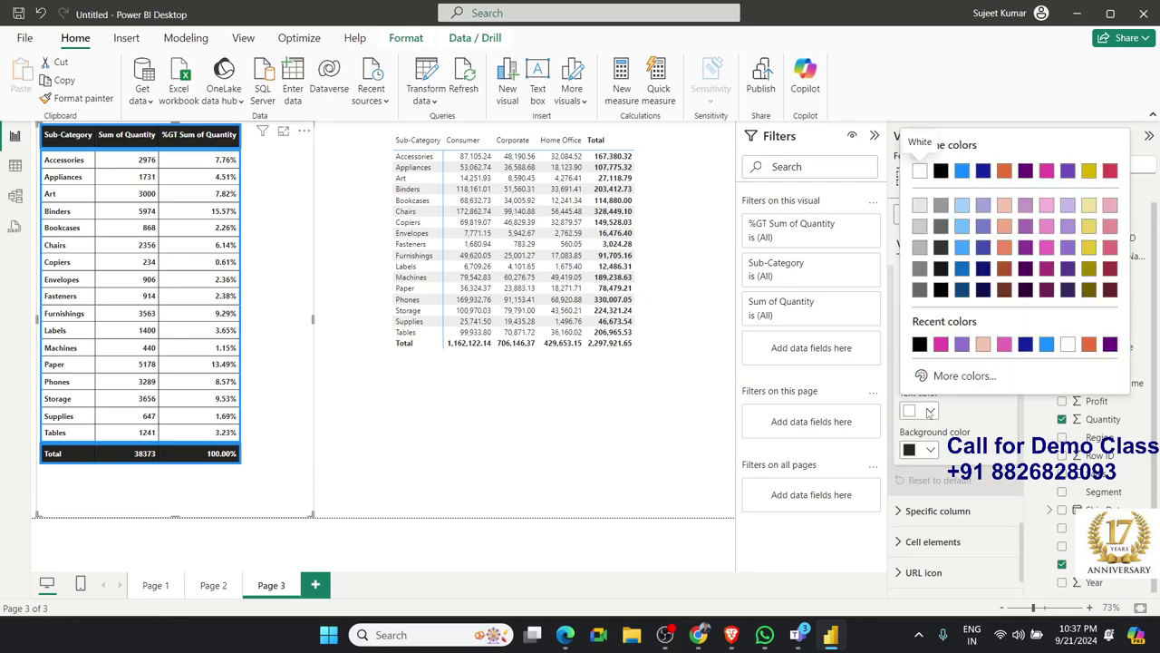
pyautogui.click(968, 422)
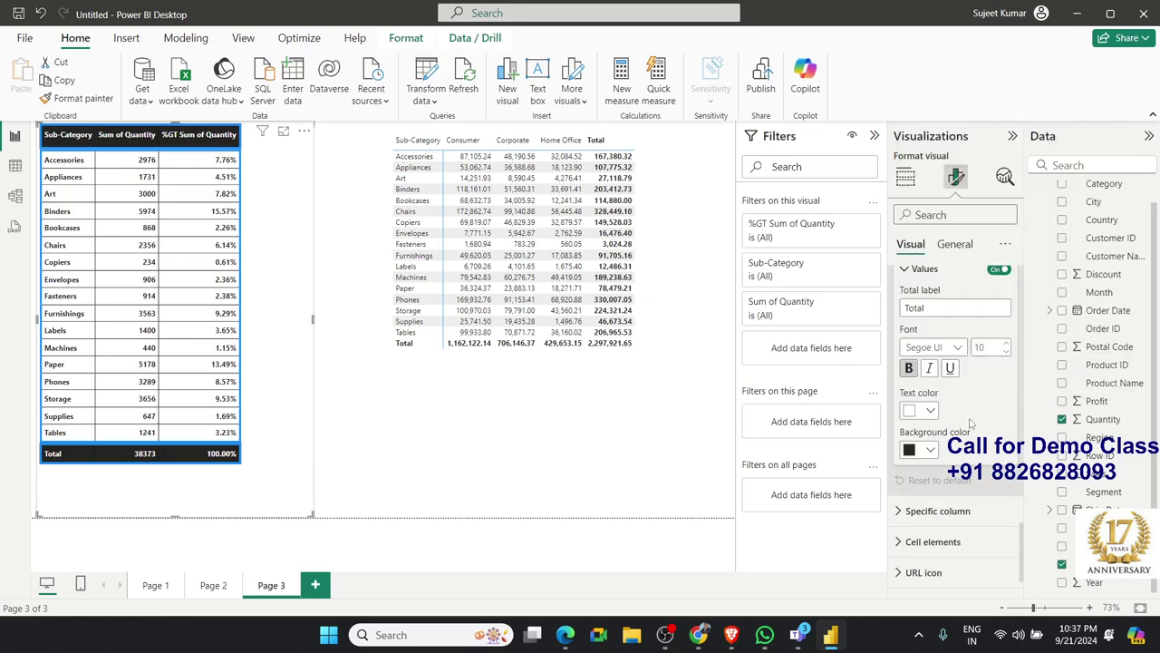
pyautogui.scroll(-1, 970, 423)
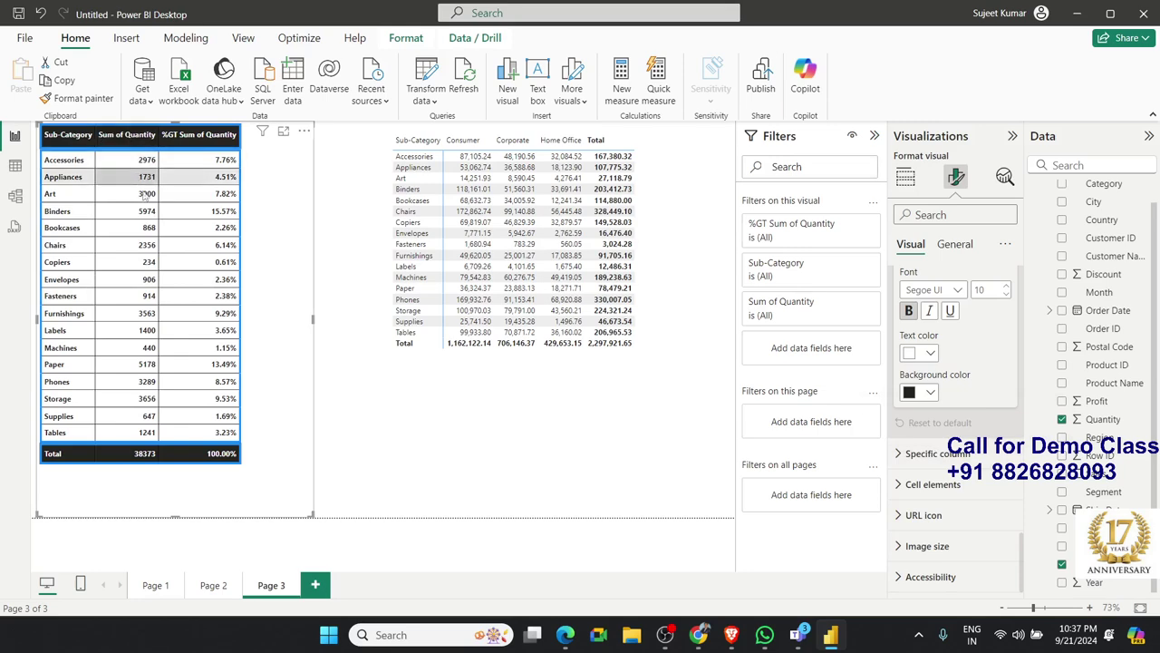
# Center-align the Sum of Quantity column, keeping its display units at None.
pyautogui.click(901, 453)
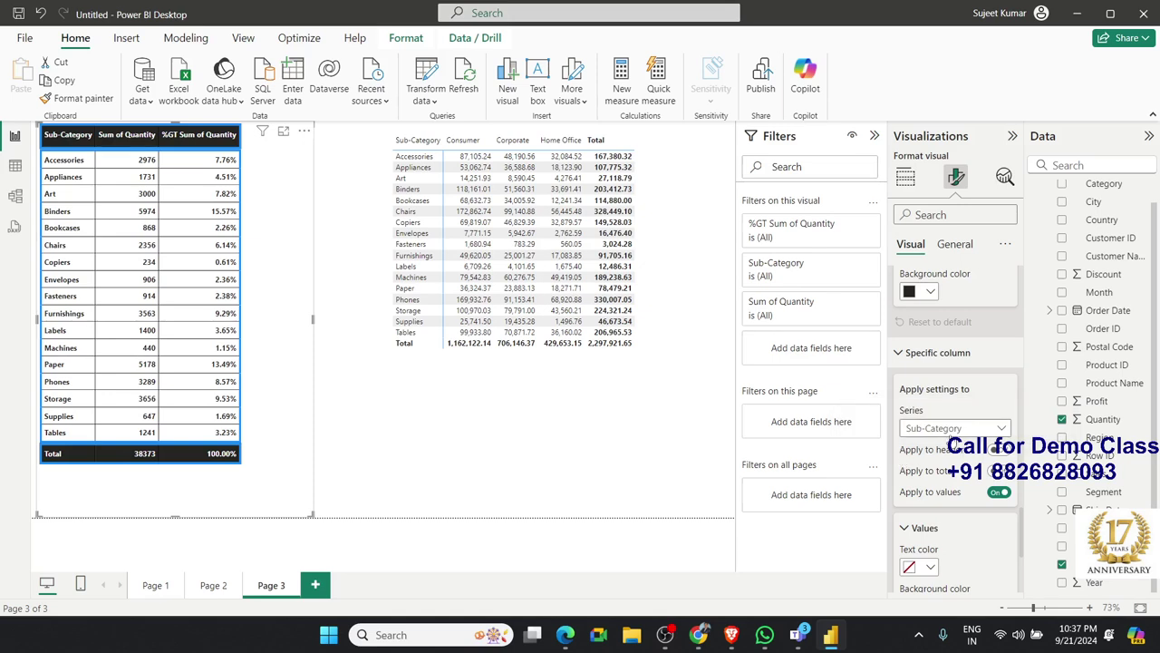
pyautogui.click(949, 433)
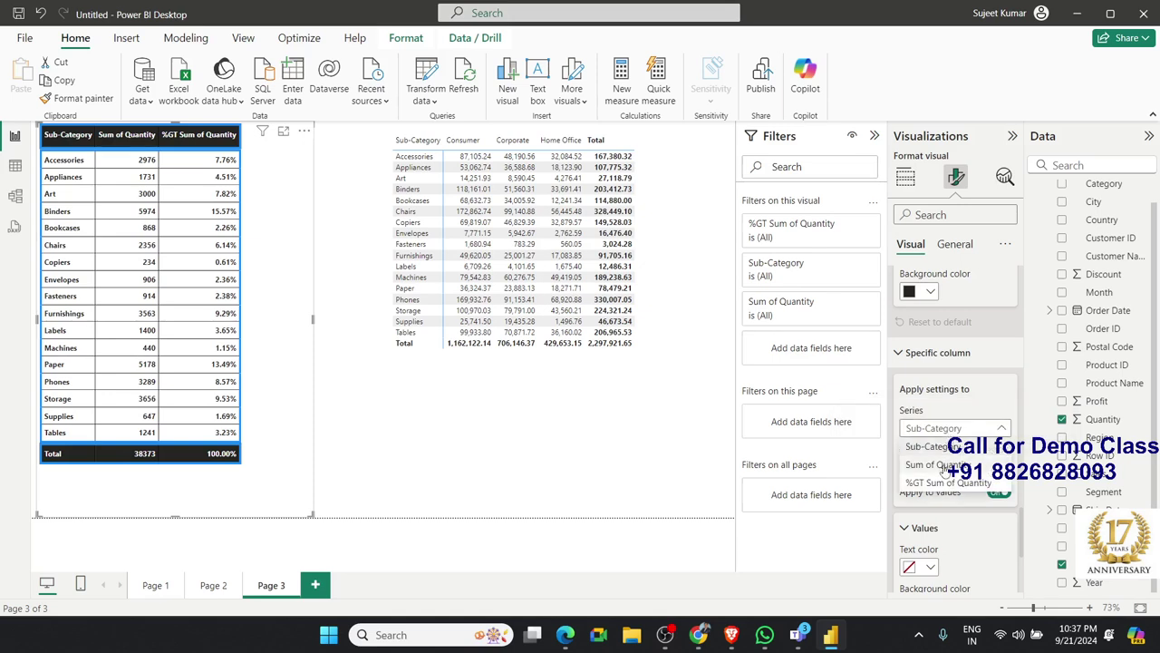
pyautogui.click(946, 465)
pyautogui.scroll(-2, 946, 497)
pyautogui.scroll(-1, 945, 497)
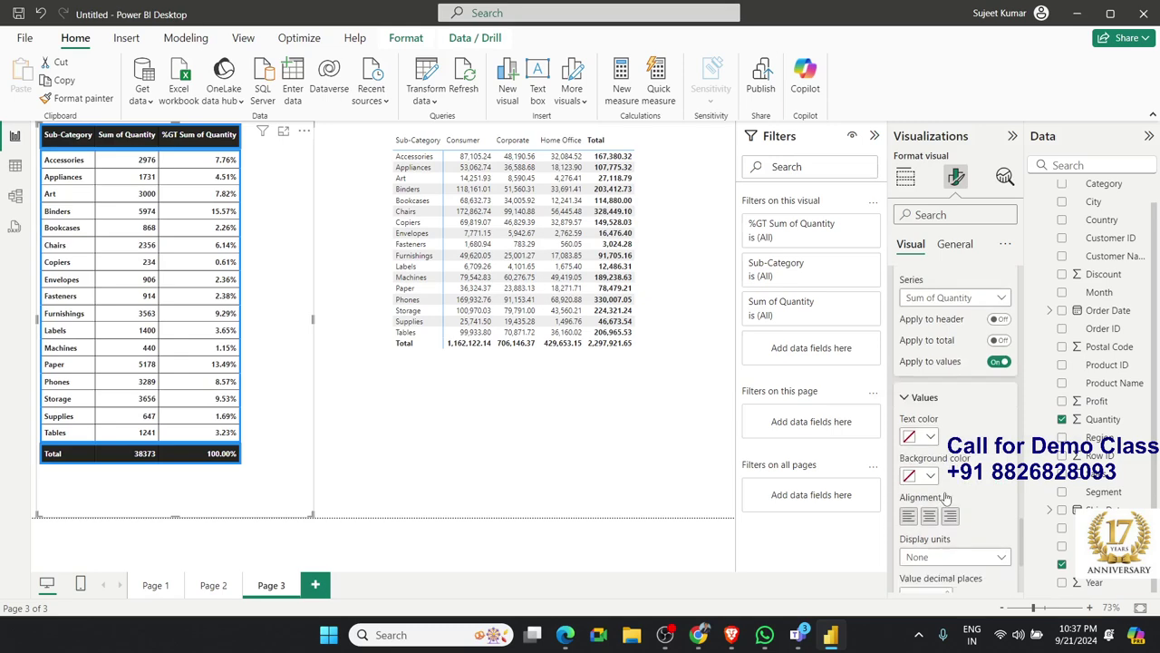
pyautogui.scroll(-1, 946, 497)
pyautogui.click(927, 455)
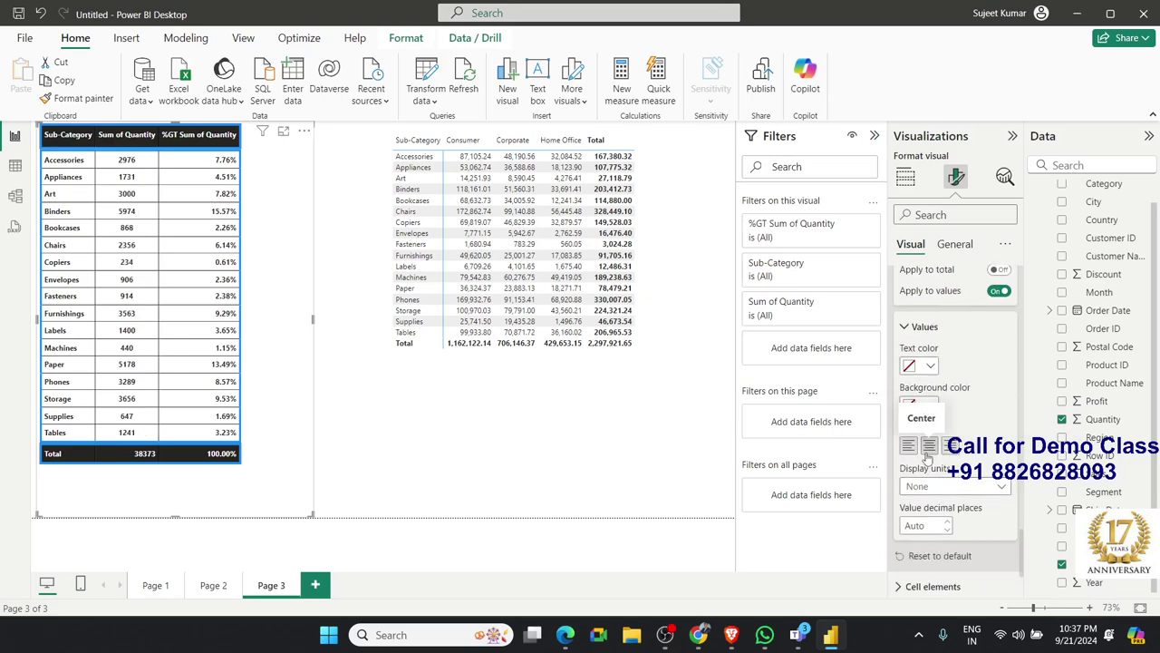
pyautogui.click(946, 489)
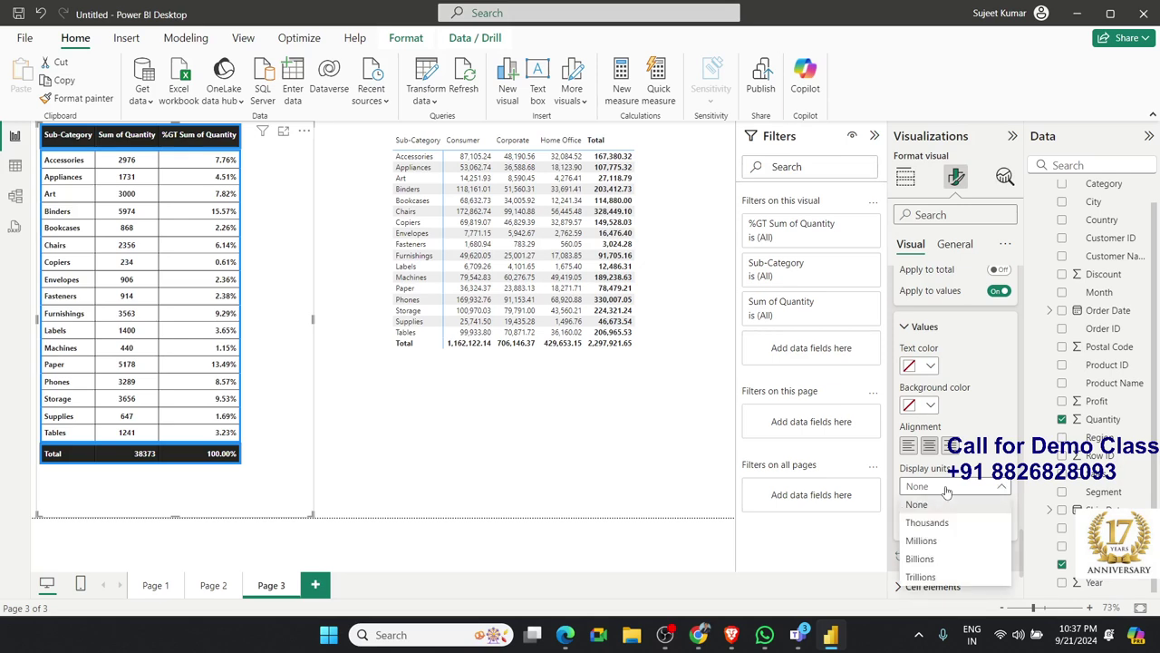
pyautogui.click(946, 504)
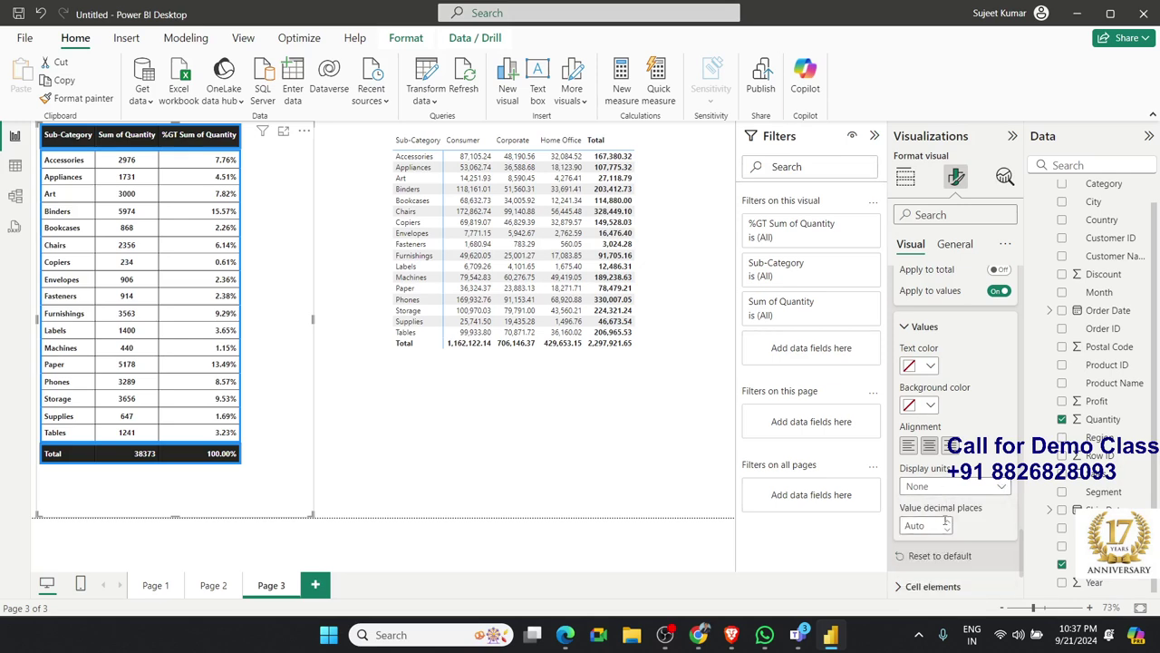
# Expand the table's Cell elements formatting options.
pyautogui.scroll(-2, 945, 522)
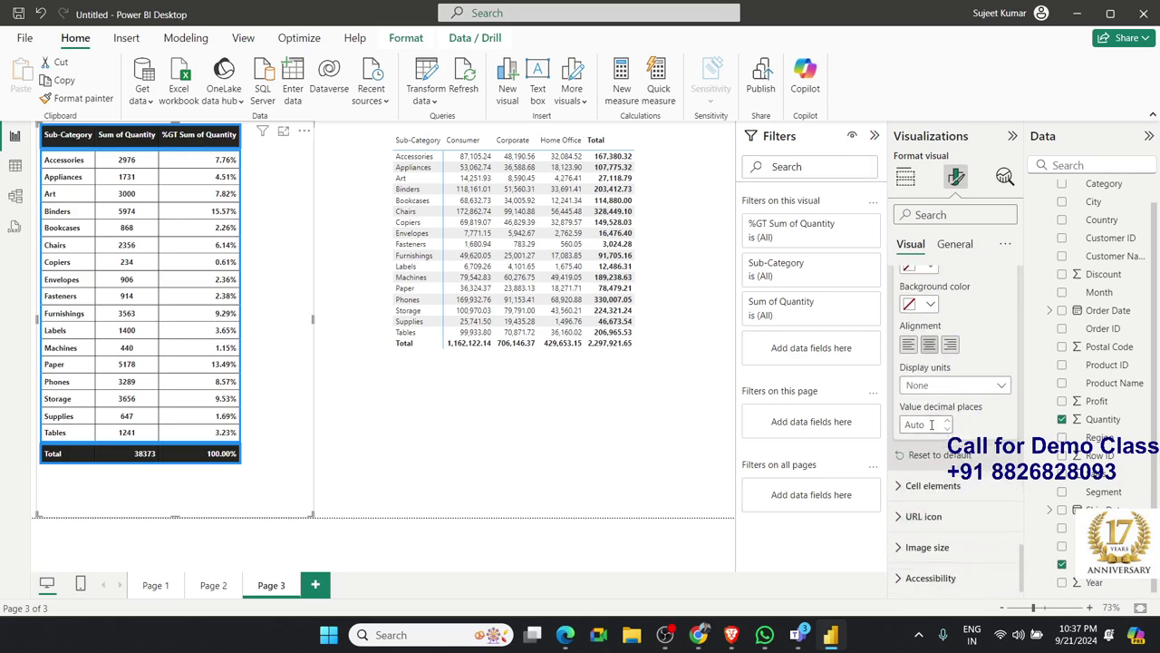
pyautogui.click(903, 486)
pyautogui.scroll(-2, 903, 490)
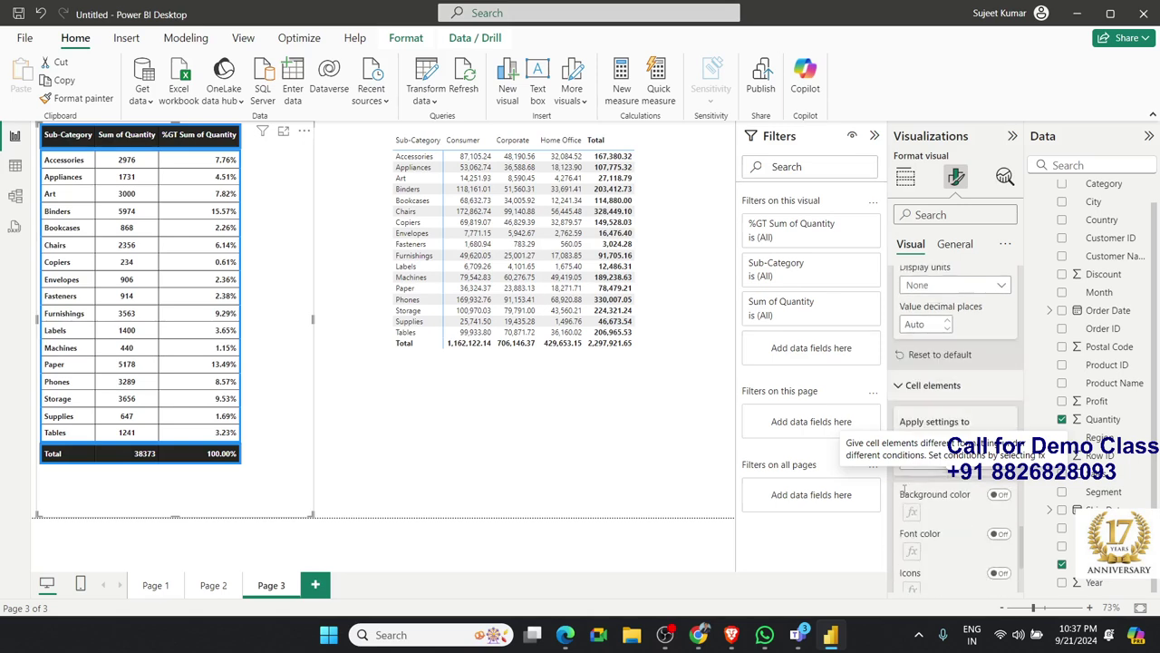
pyautogui.scroll(-2, 920, 485)
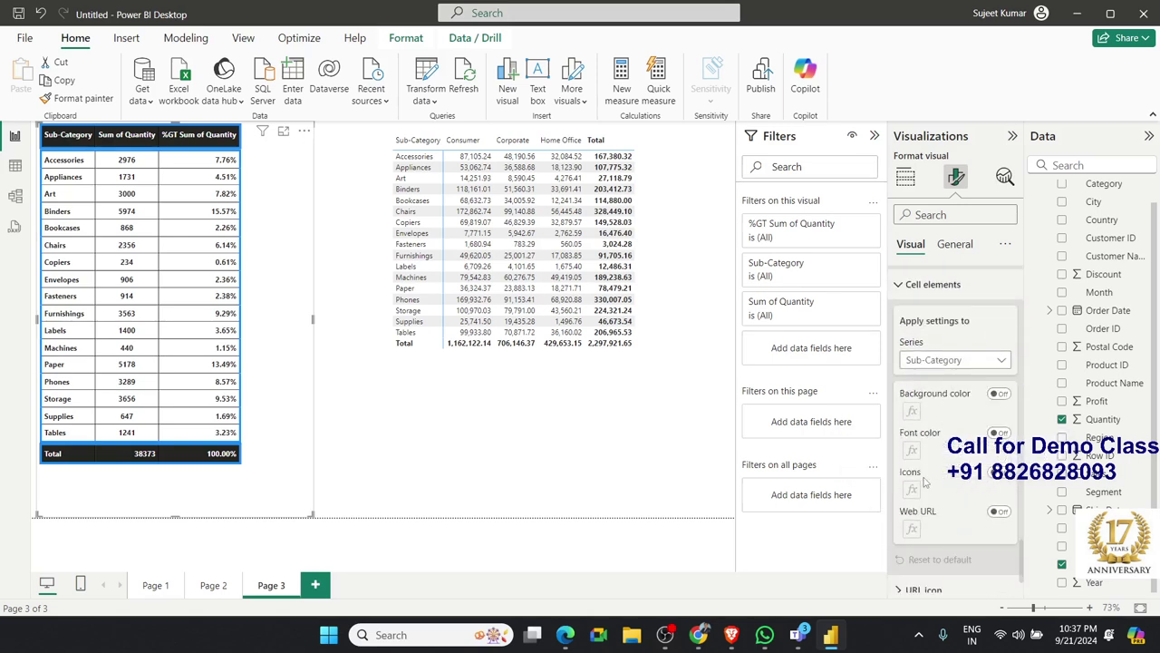
pyautogui.click(999, 394)
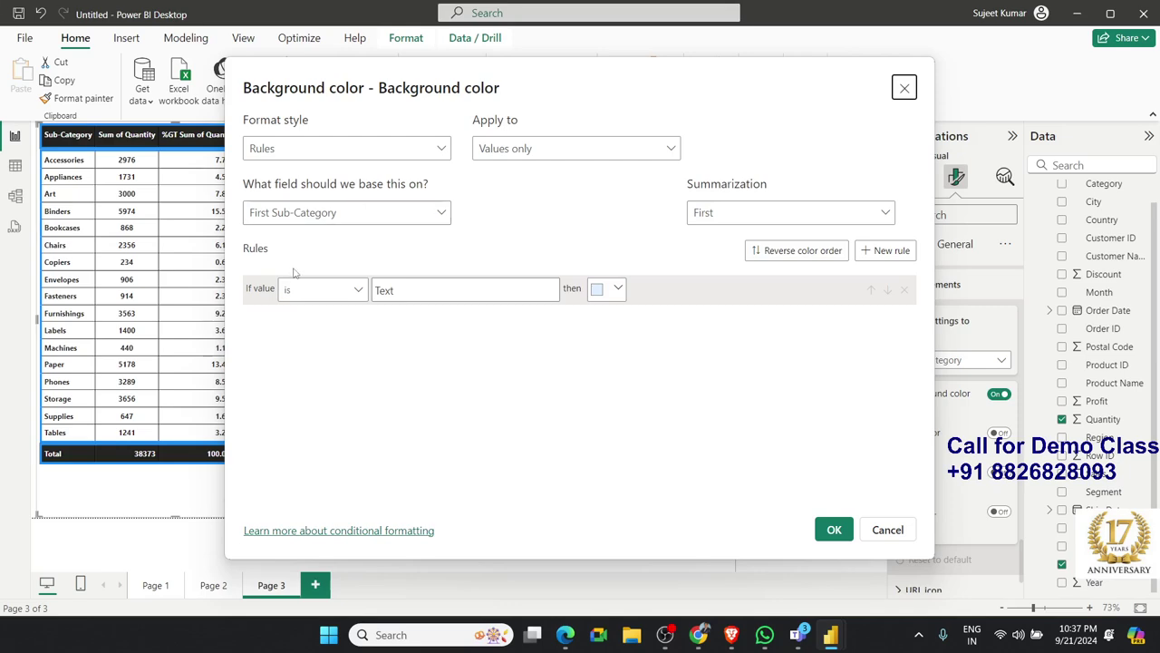
pyautogui.click(310, 290)
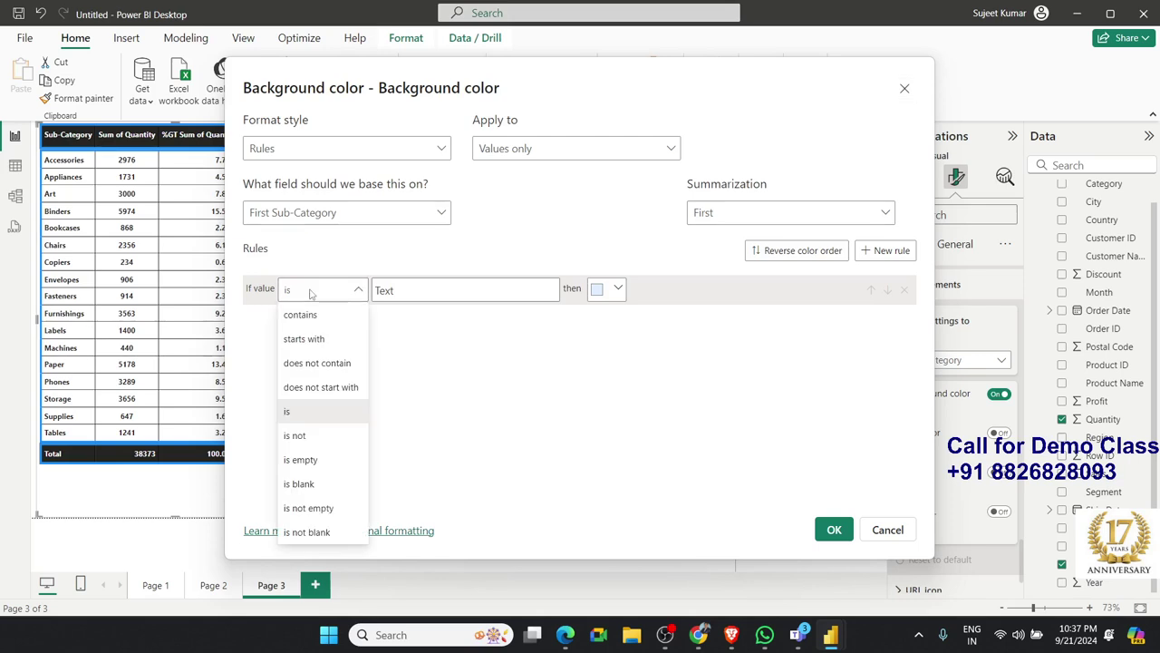
pyautogui.click(310, 290)
pyautogui.click(310, 290)
pyautogui.click(310, 290)
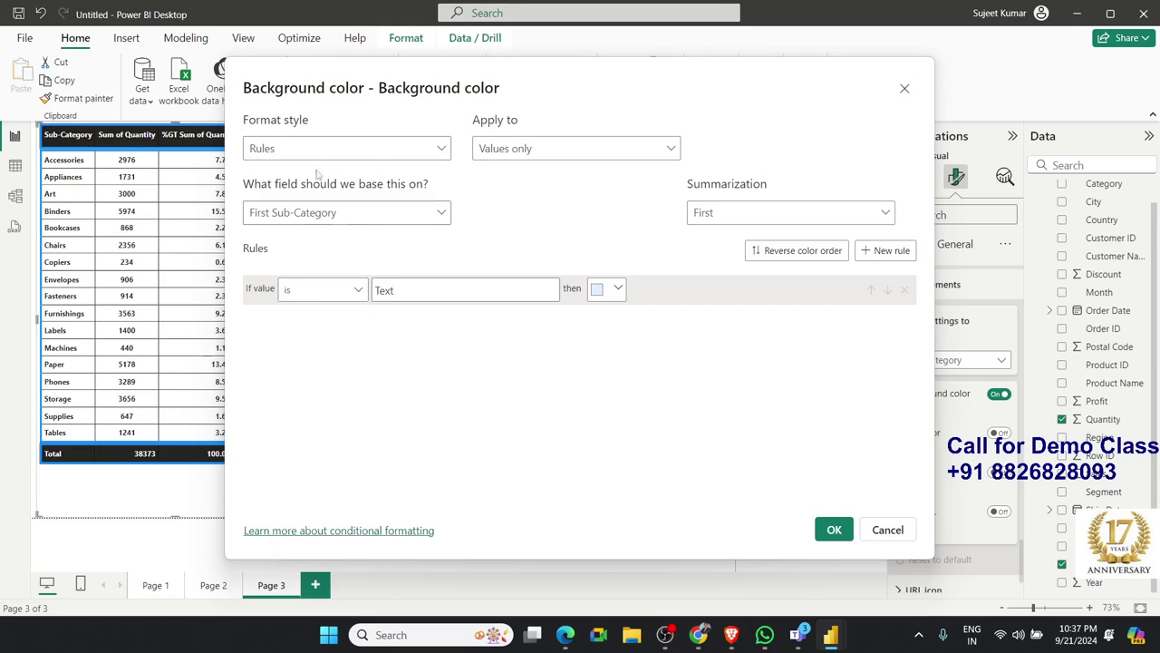
pyautogui.click(296, 218)
pyautogui.click(299, 214)
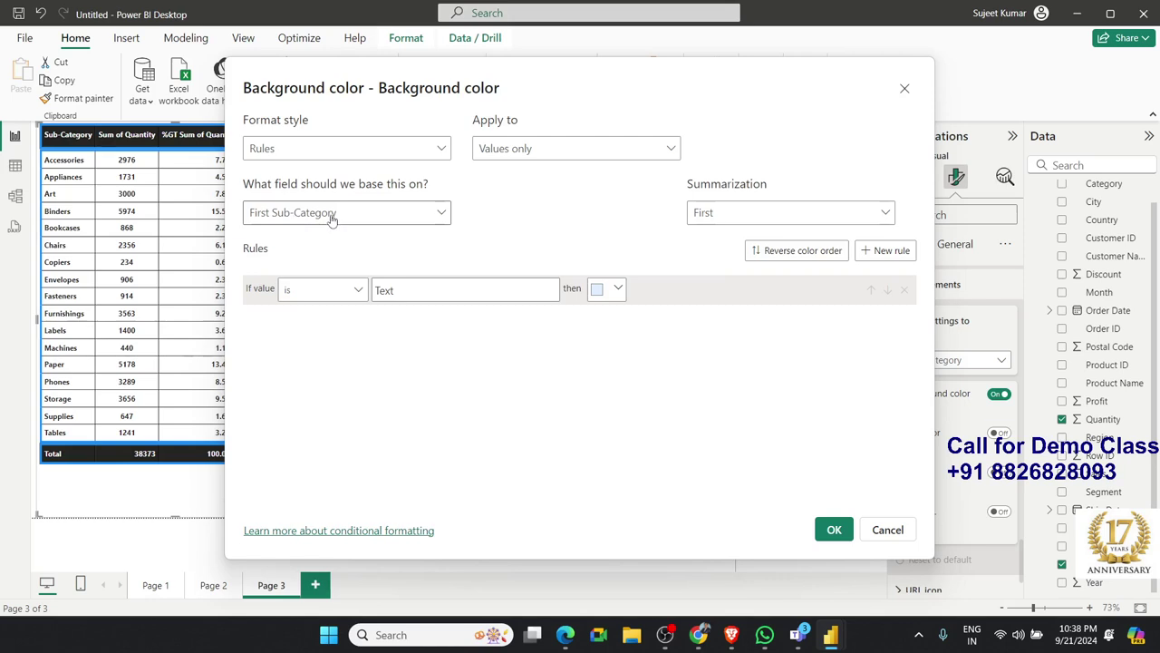
pyautogui.click(893, 527)
pyautogui.click(930, 363)
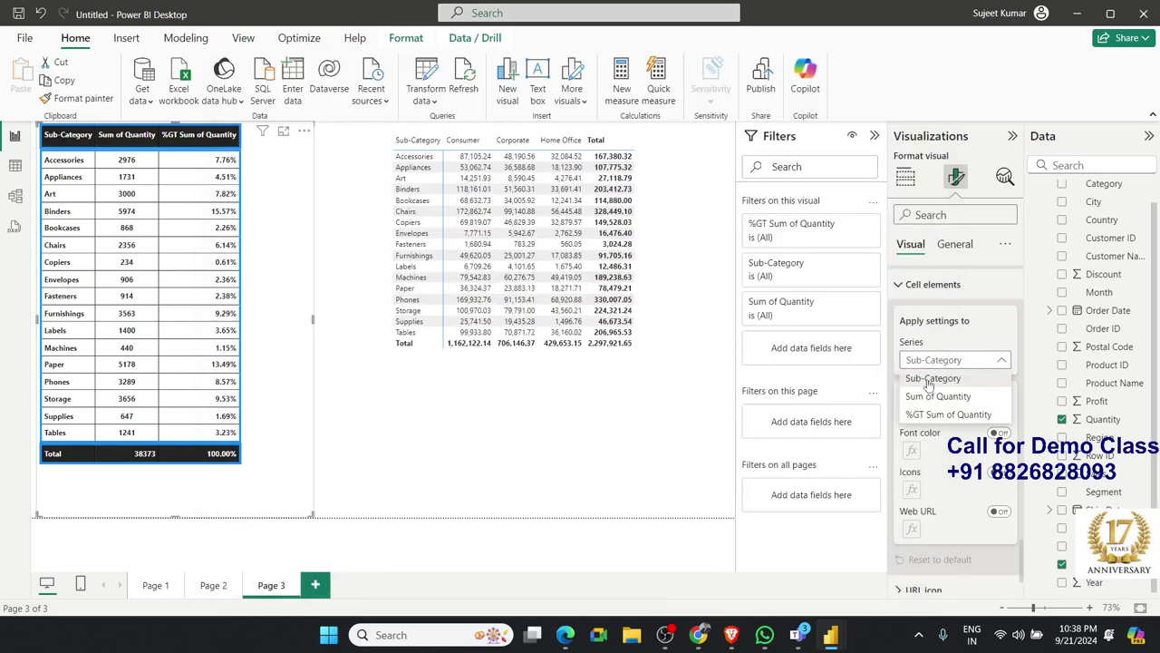
# Switch Sum of Quantity's background colour formatting to Rules based on Sum of Quantity.
pyautogui.click(933, 396)
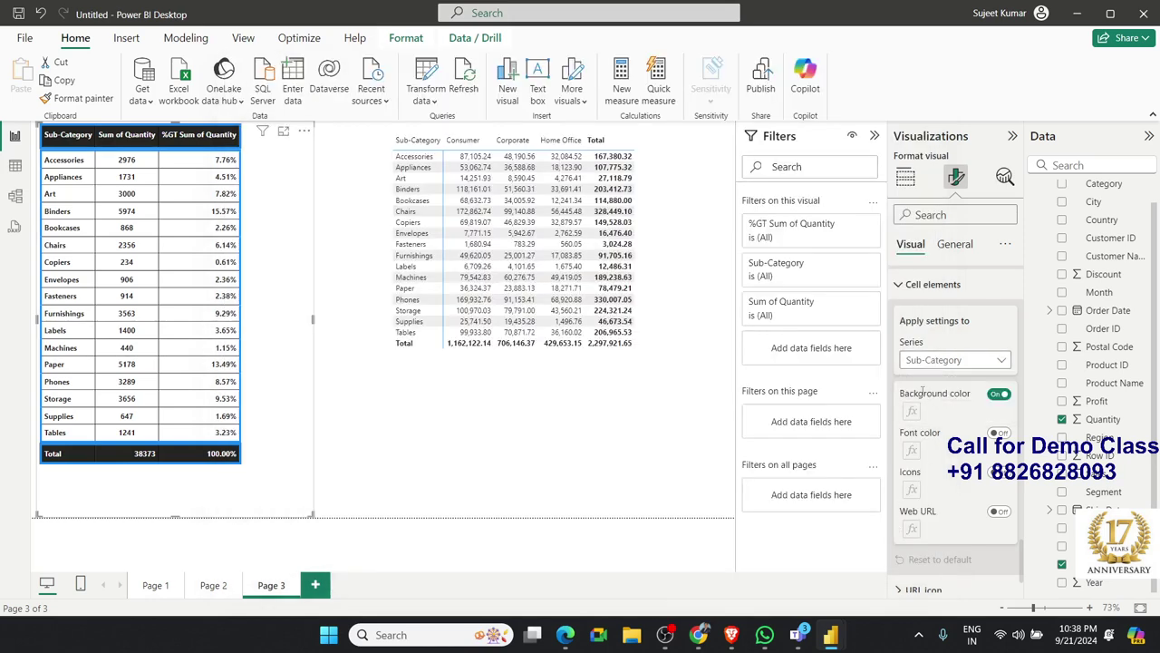
pyautogui.click(1000, 393)
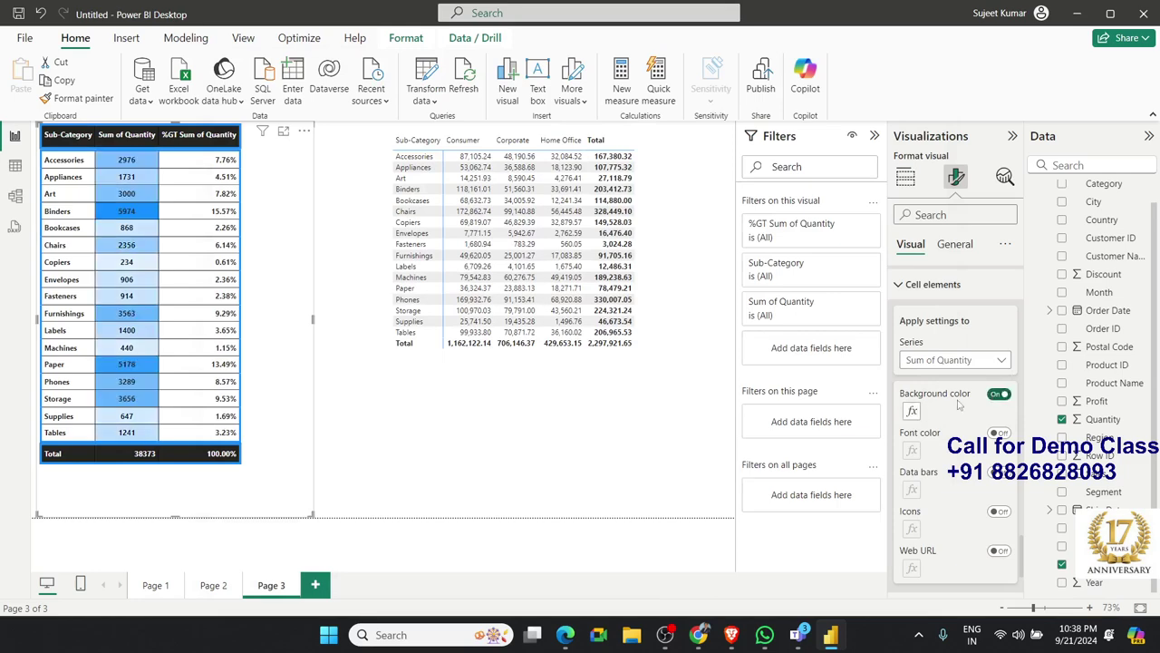
pyautogui.click(913, 412)
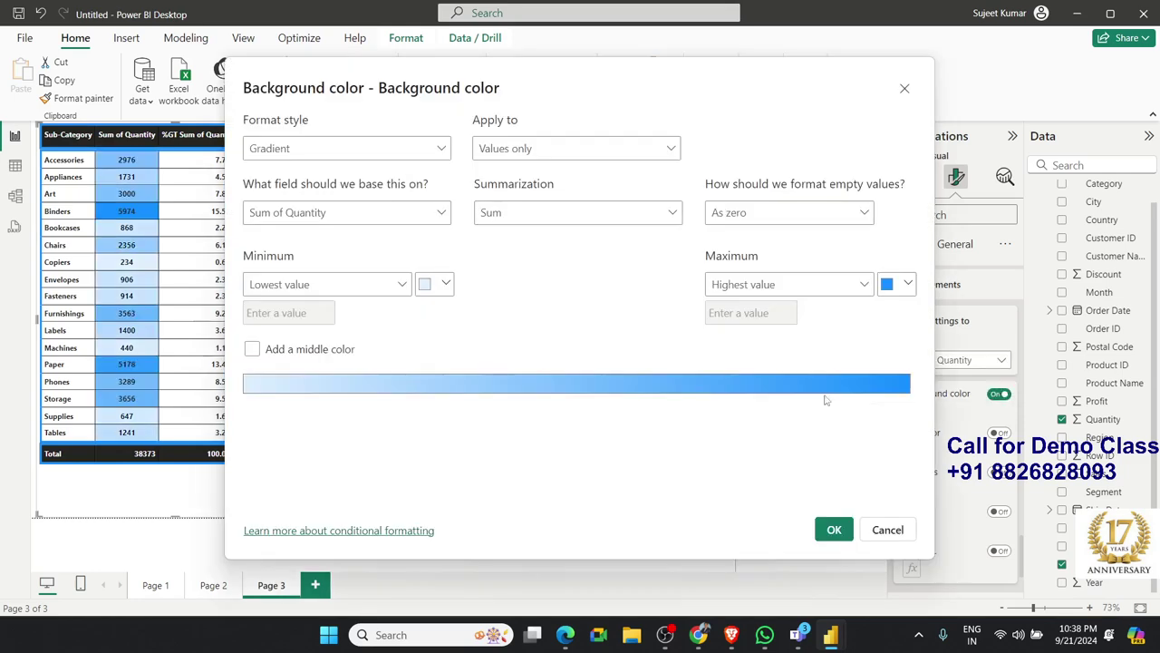
pyautogui.click(307, 152)
pyautogui.click(291, 198)
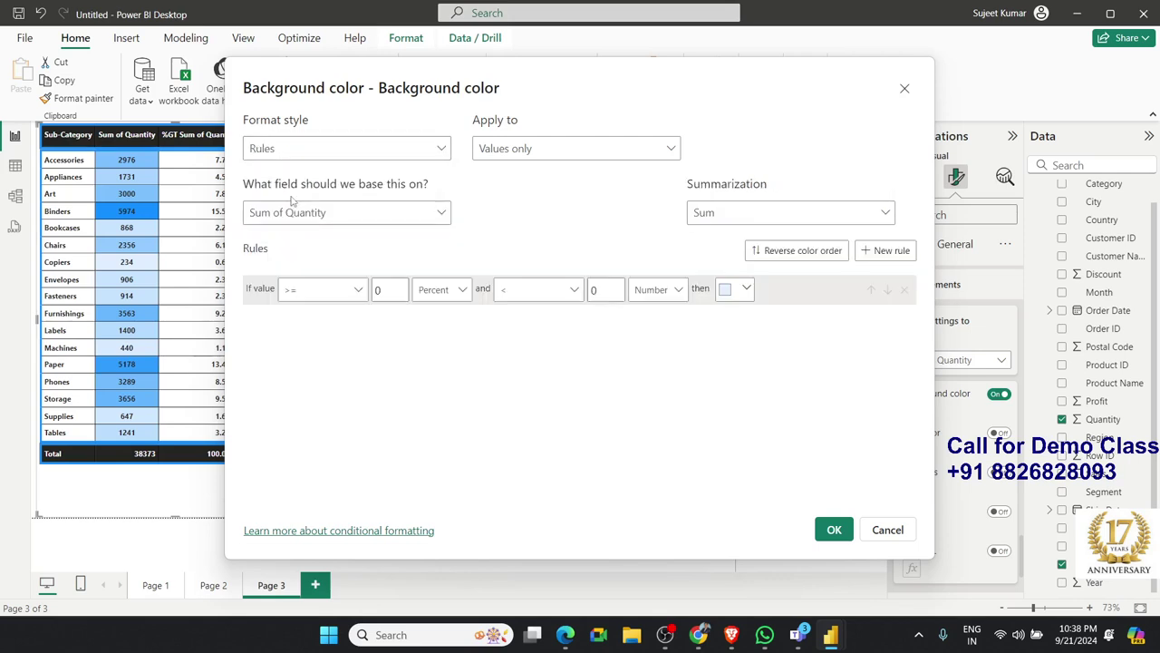
pyautogui.click(292, 215)
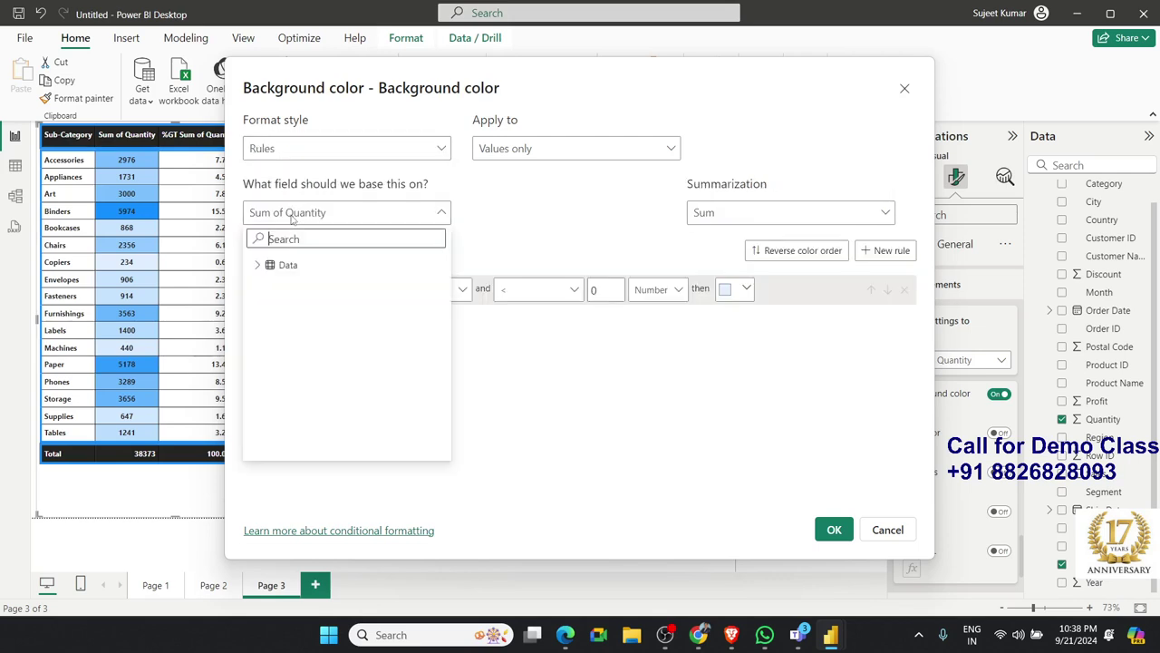
pyautogui.click(292, 216)
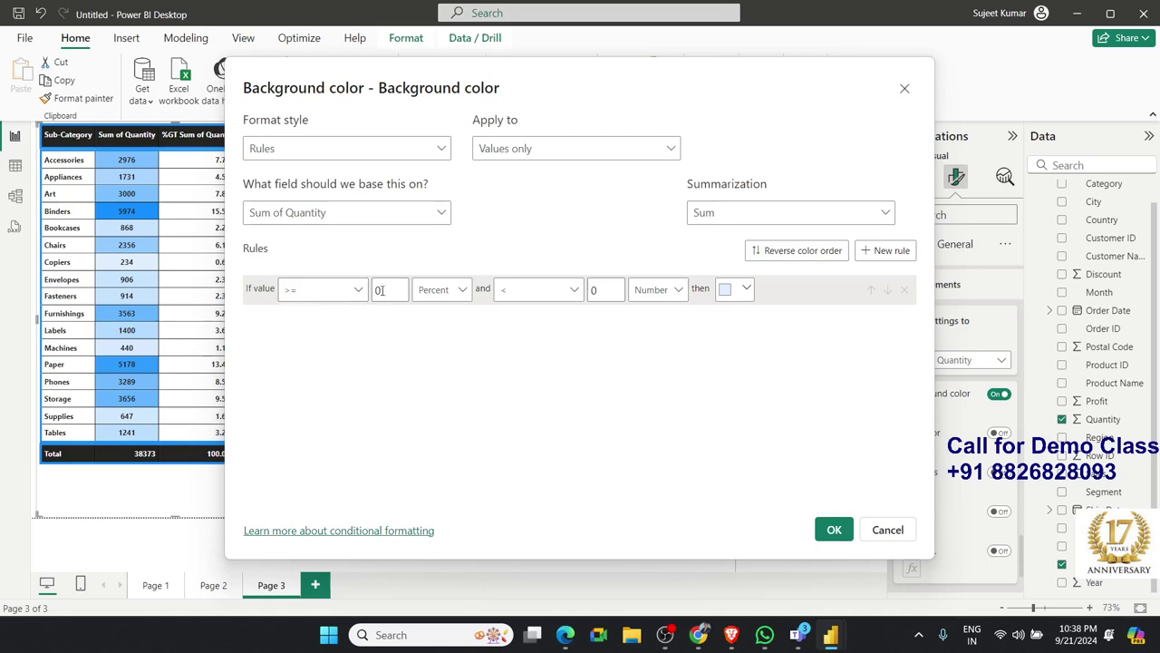
# Add a rule shading values from 0 to under 1000 pink and apply it.
pyautogui.click(595, 289)
pyautogui.write('00')
pyautogui.press('BackSpace')
pyautogui.press('BackSpace')
pyautogui.write('10')
pyautogui.write('00')
pyautogui.click(733, 294)
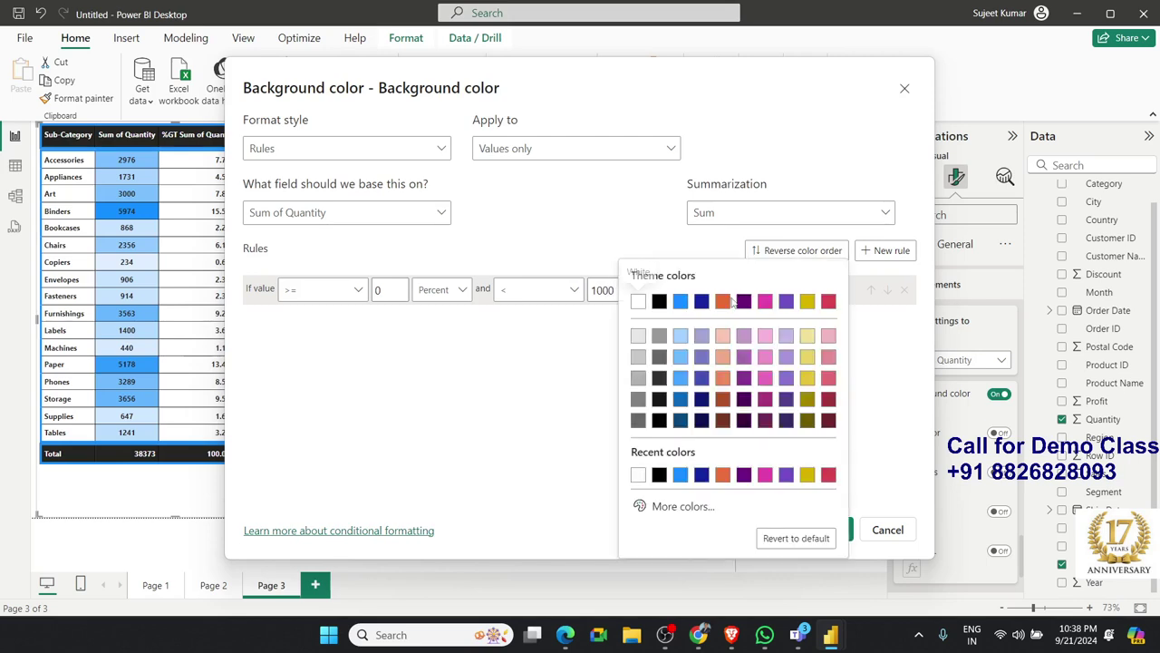
pyautogui.click(766, 475)
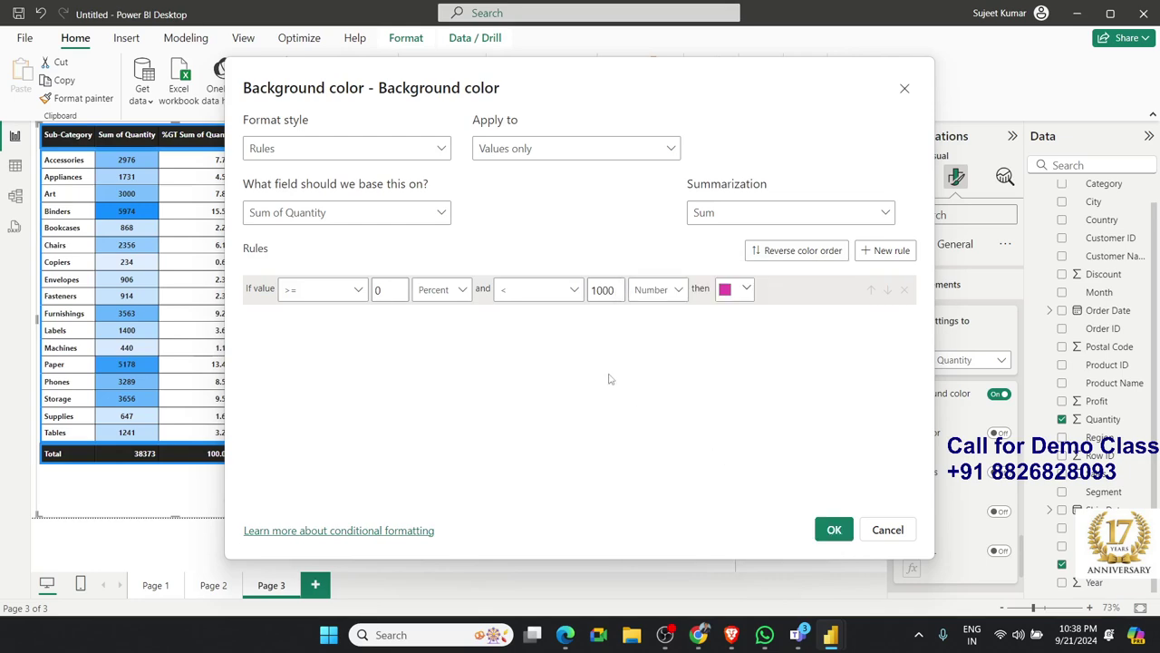
pyautogui.click(834, 529)
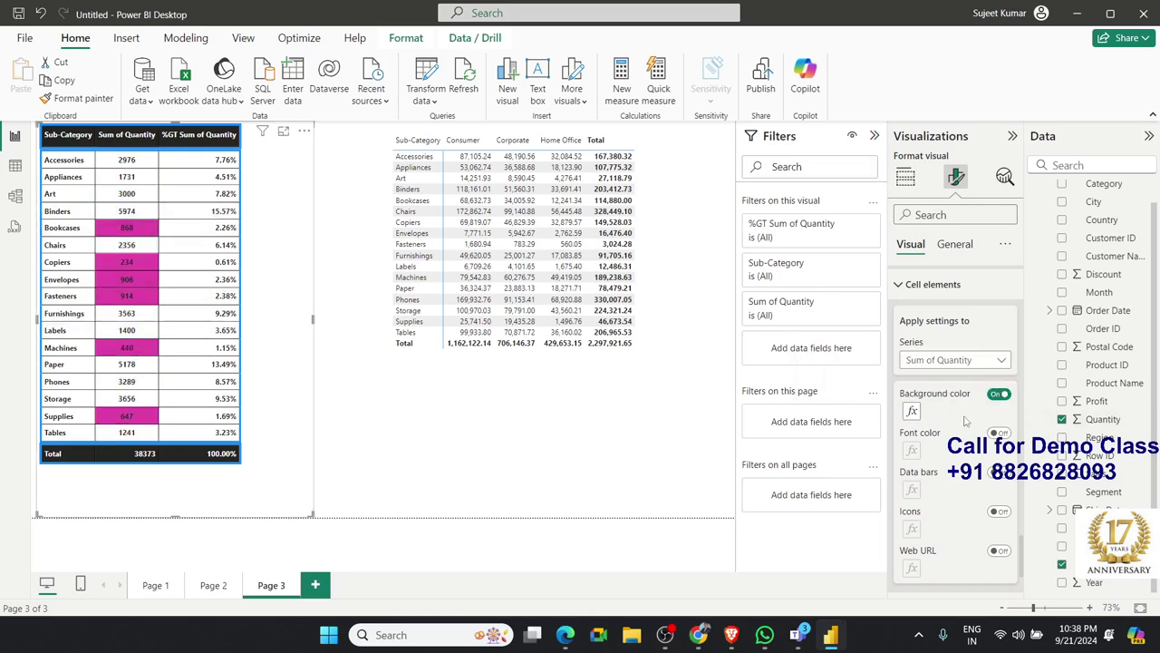
# Turn on Icons for Sum of Quantity using the five-arrow icon set.
pyautogui.click(1000, 474)
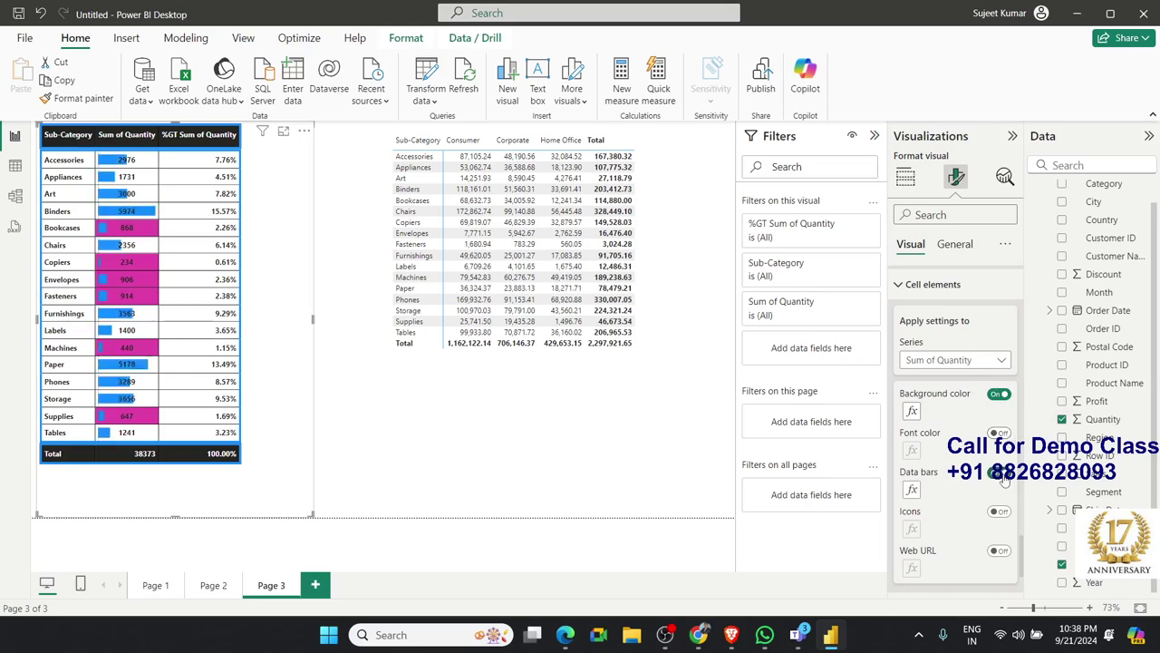
pyautogui.click(1001, 474)
pyautogui.click(999, 511)
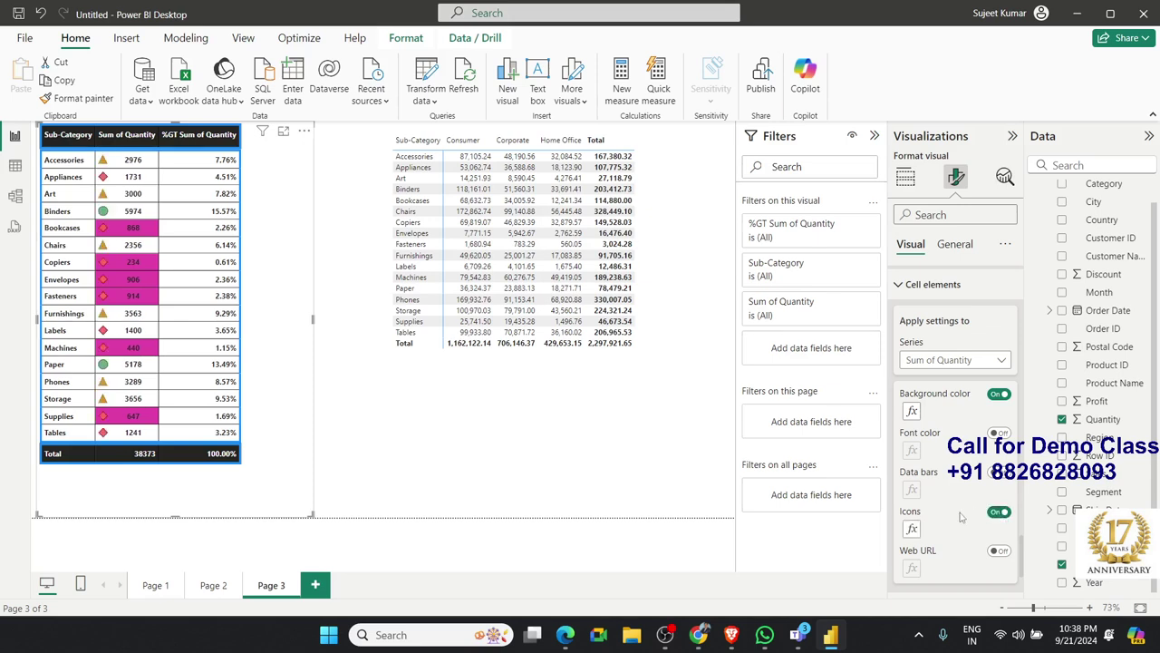
pyautogui.click(912, 529)
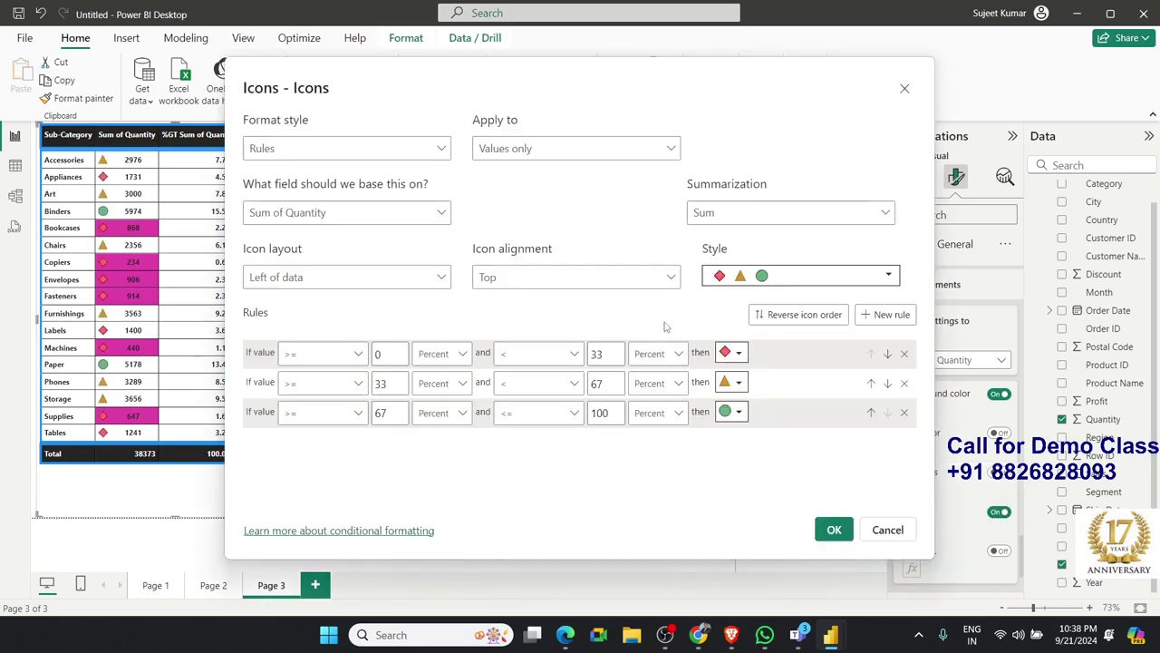
pyautogui.click(739, 276)
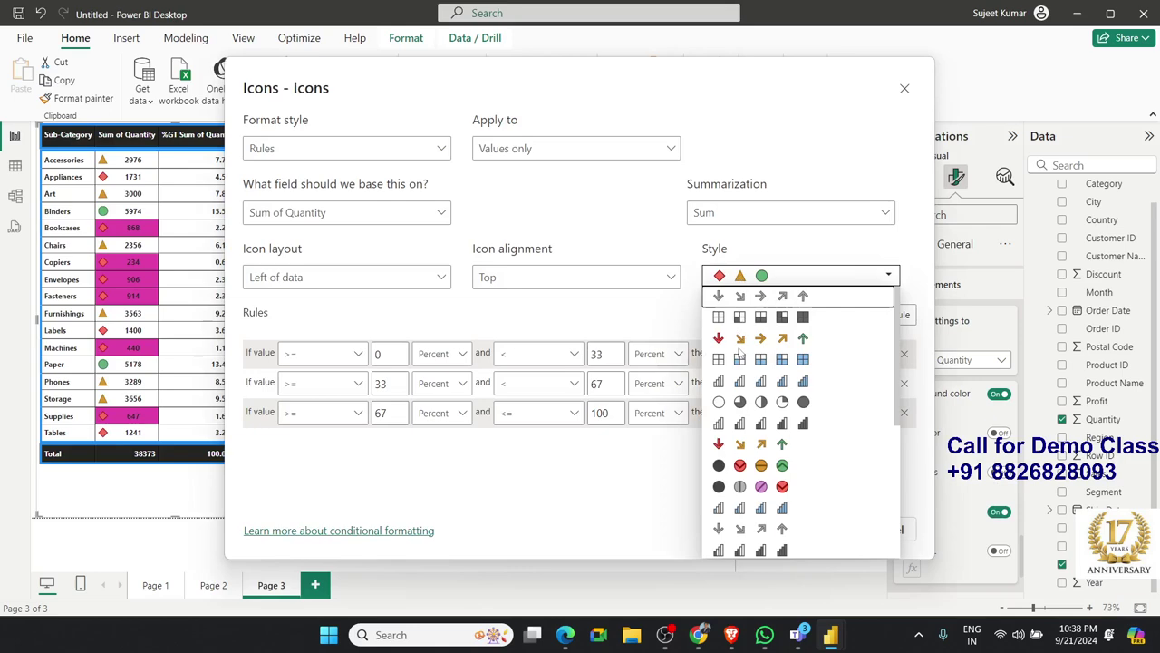
pyautogui.click(736, 345)
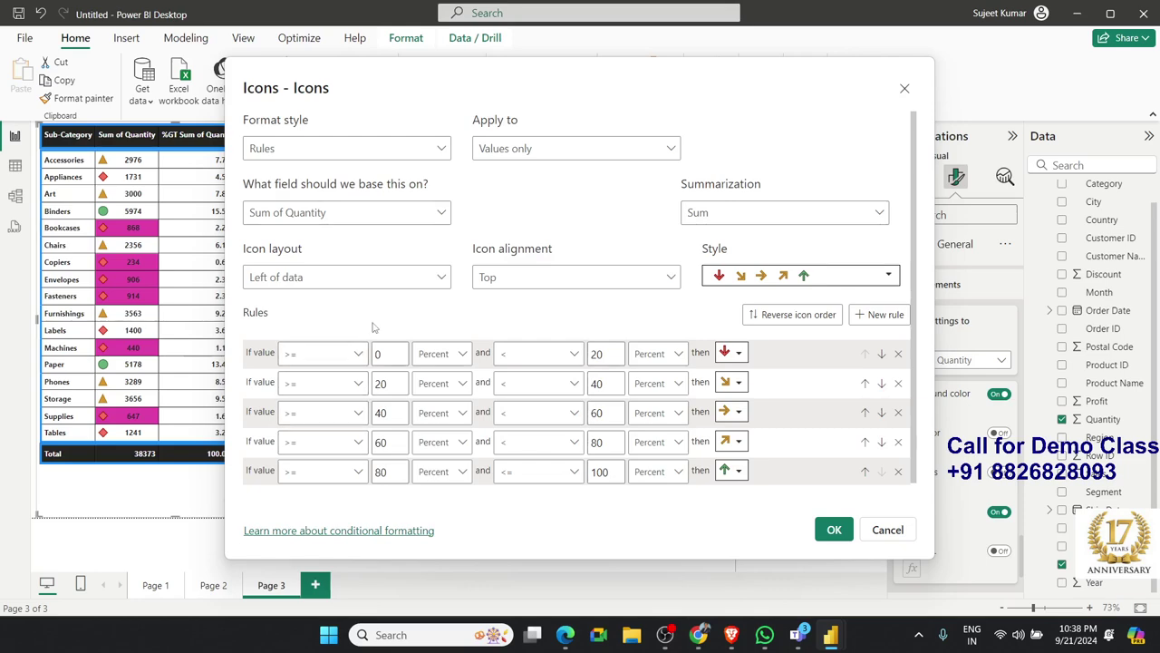
pyautogui.click(825, 532)
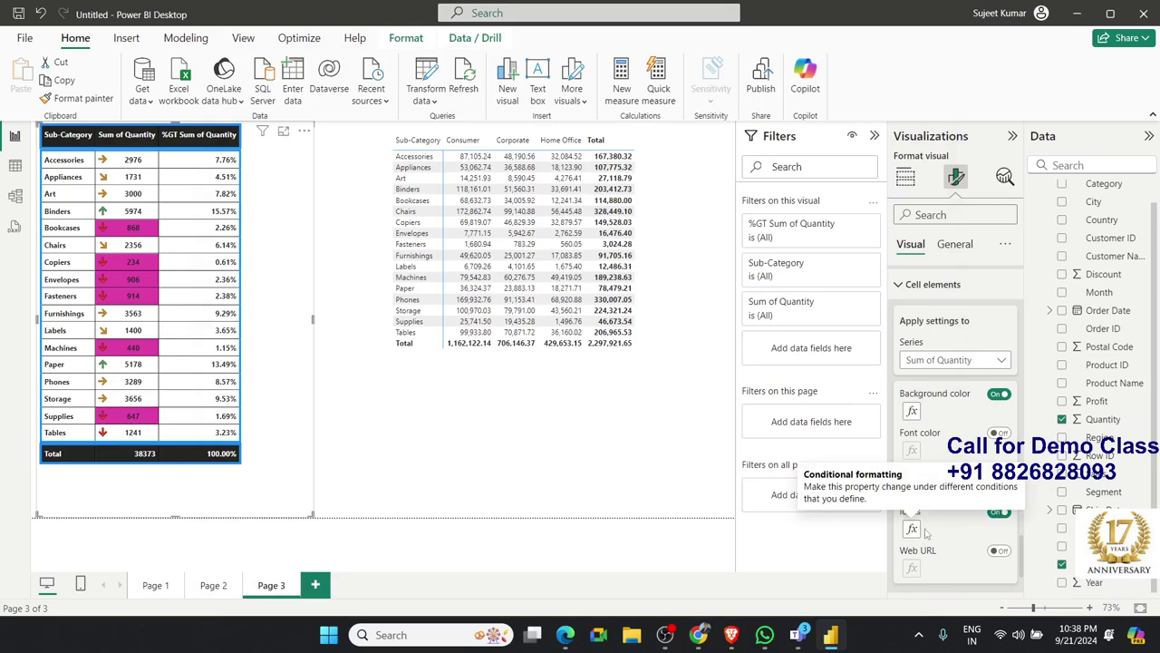
# Review the series list and cell element settings without changing them.
pyautogui.click(952, 360)
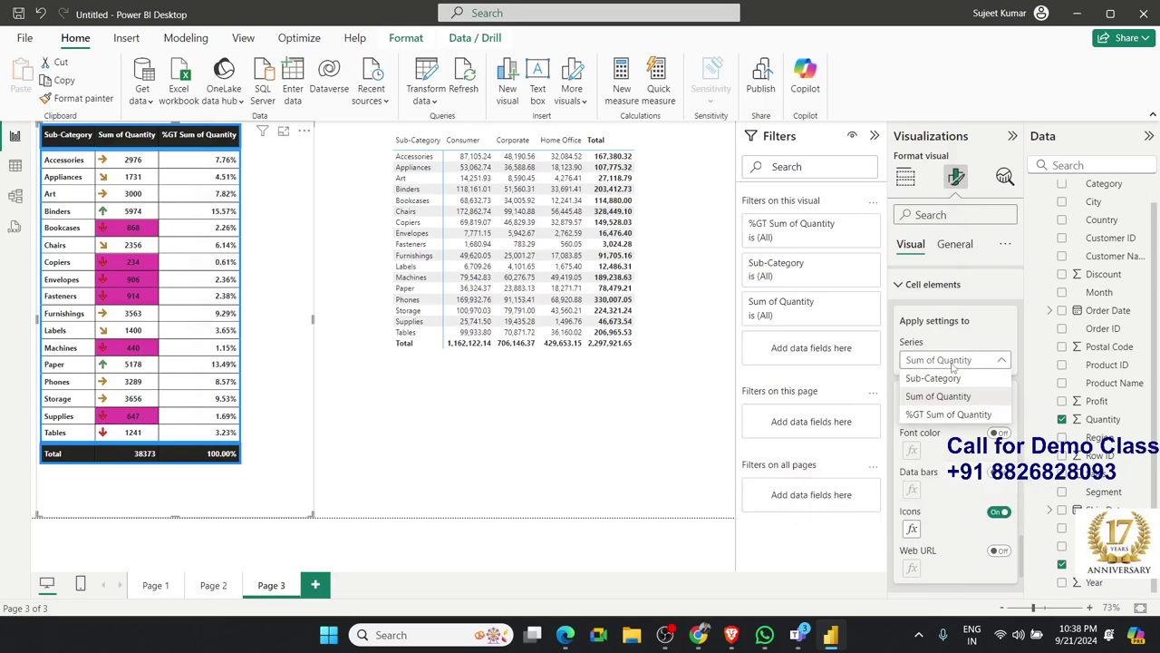
pyautogui.click(953, 361)
pyautogui.scroll(-2, 997, 435)
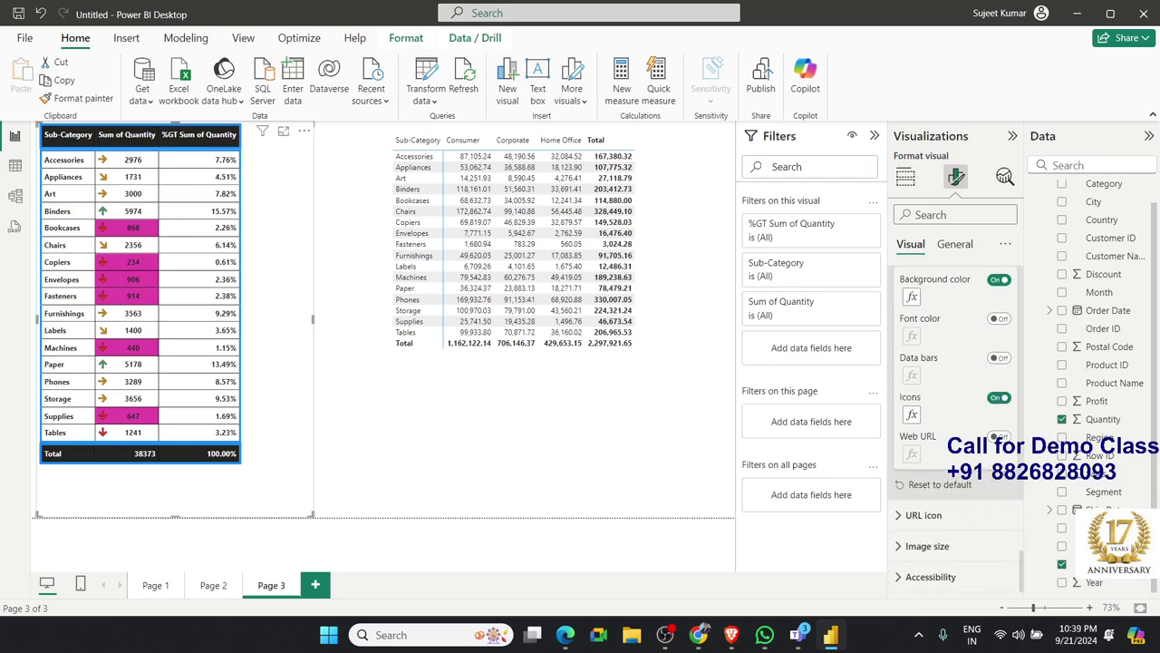
pyautogui.scroll(5, 956, 408)
pyautogui.scroll(3, 956, 408)
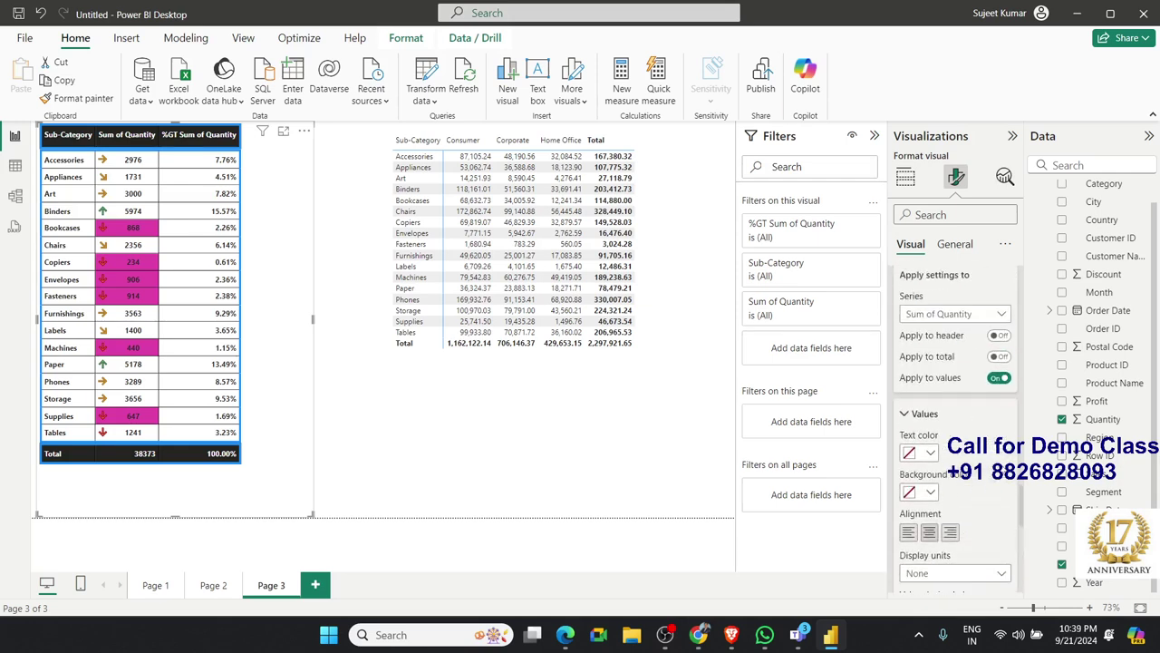
pyautogui.scroll(3, 956, 408)
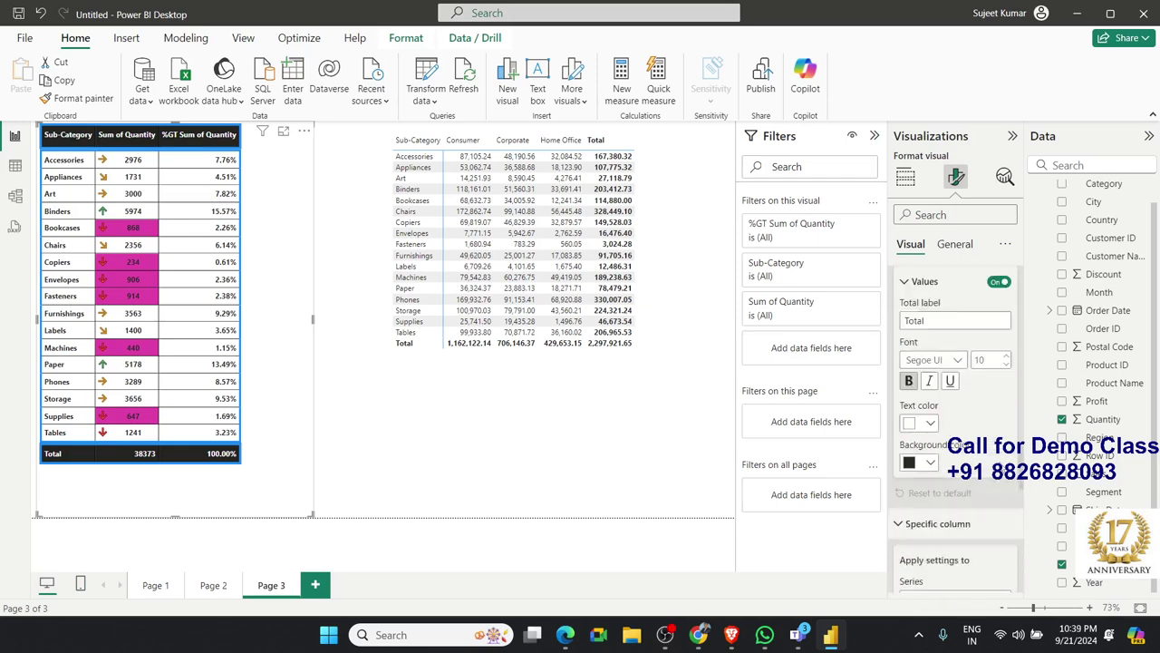
# Enlarge the sales matrix, keep its compact layout, and nest Segment under Sub-Category in Rows.
pyautogui.click(613, 361)
pyautogui.moveTo(648, 368); pyautogui.dragTo(684, 392)
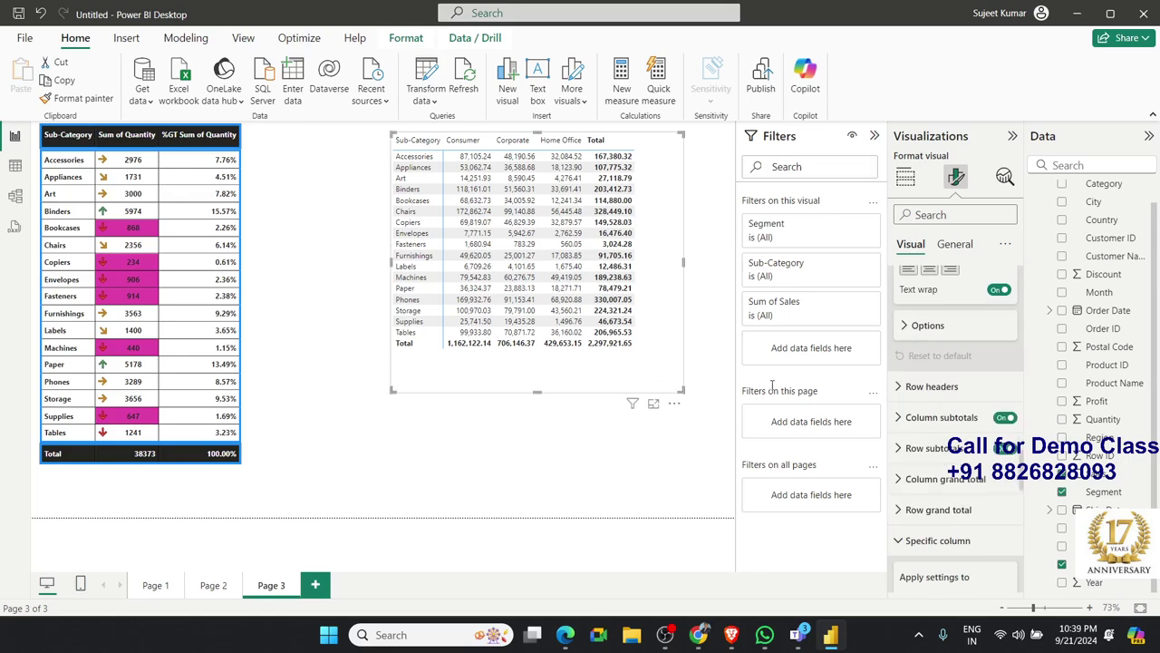
pyautogui.click(904, 176)
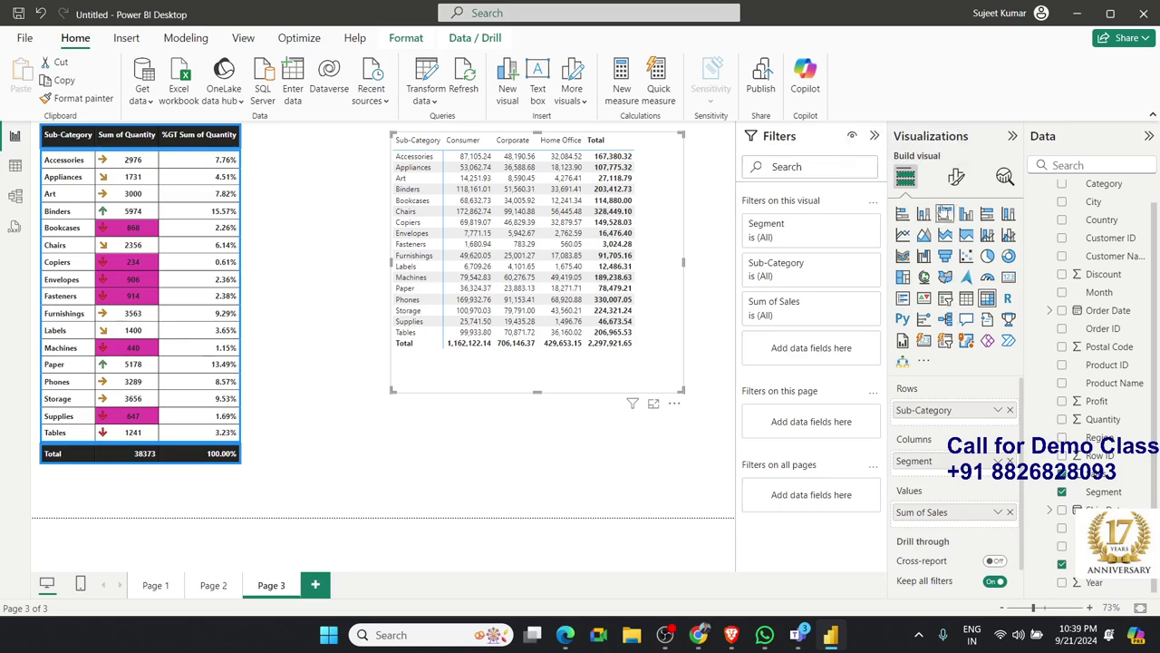
pyautogui.click(956, 177)
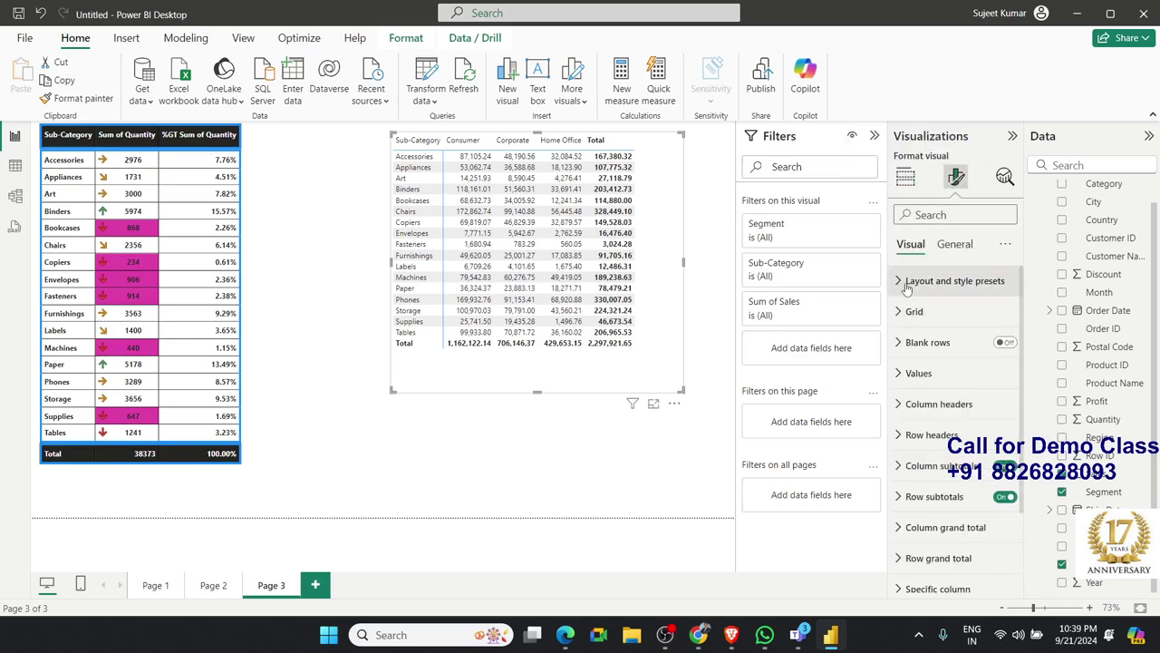
pyautogui.click(905, 283)
pyautogui.click(922, 373)
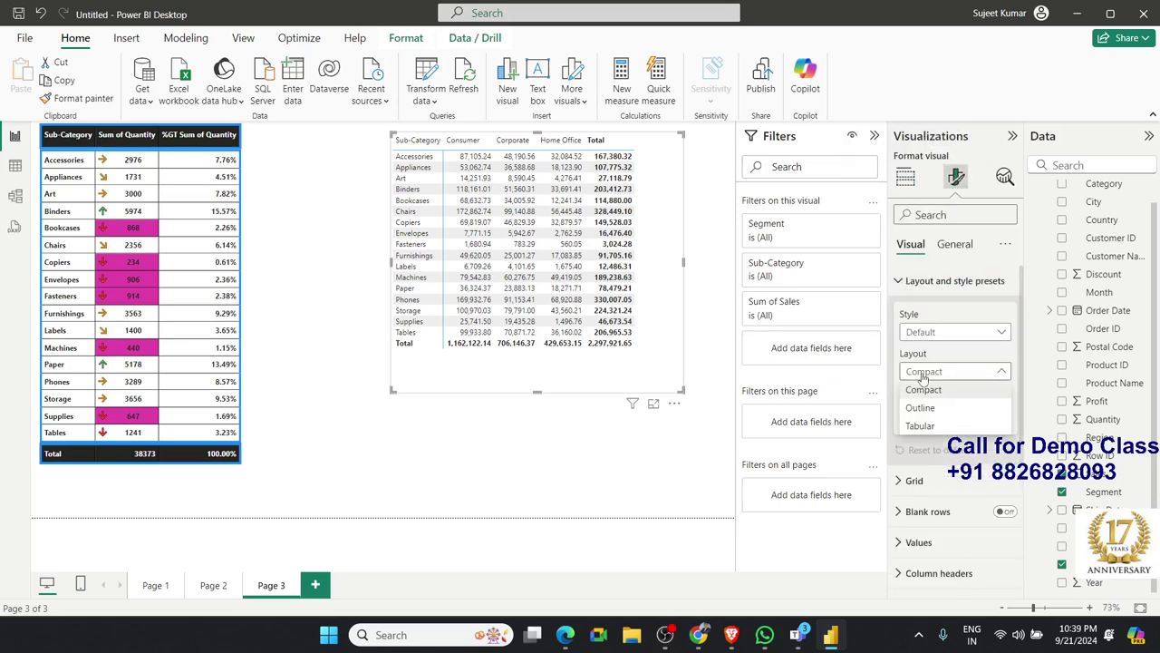
pyautogui.click(923, 378)
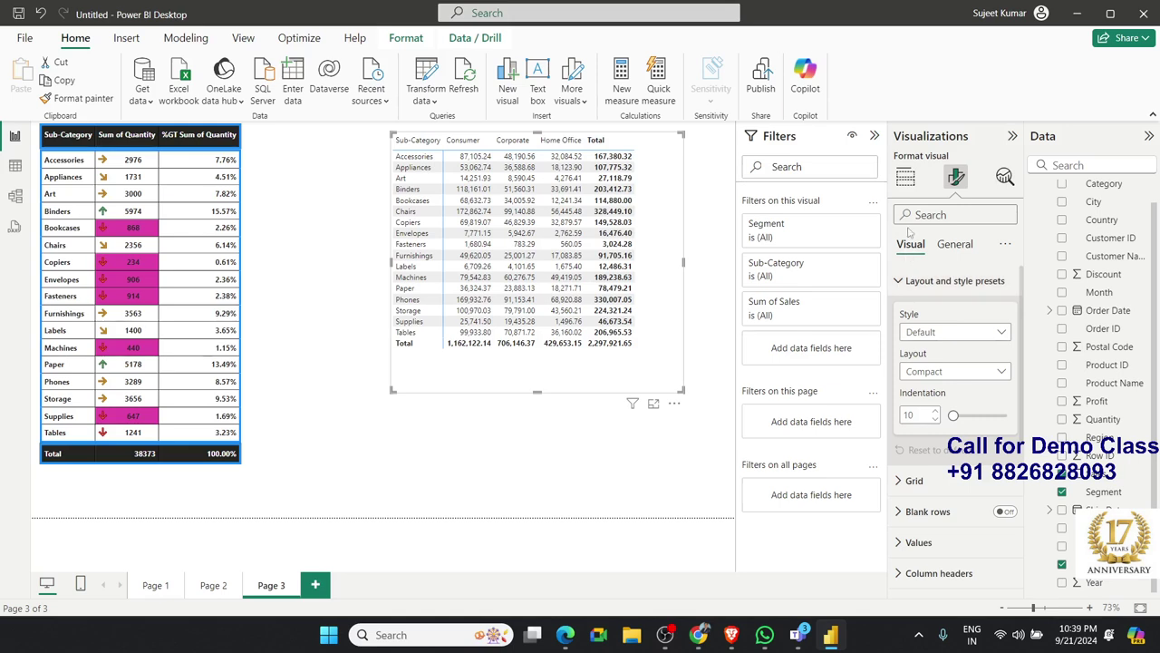
pyautogui.click(905, 177)
pyautogui.moveTo(917, 460)
pyautogui.mouseDown()
pyautogui.moveTo(934, 463)
pyautogui.moveTo(850, 420)
pyautogui.moveTo(933, 427)
pyautogui.mouseUp()
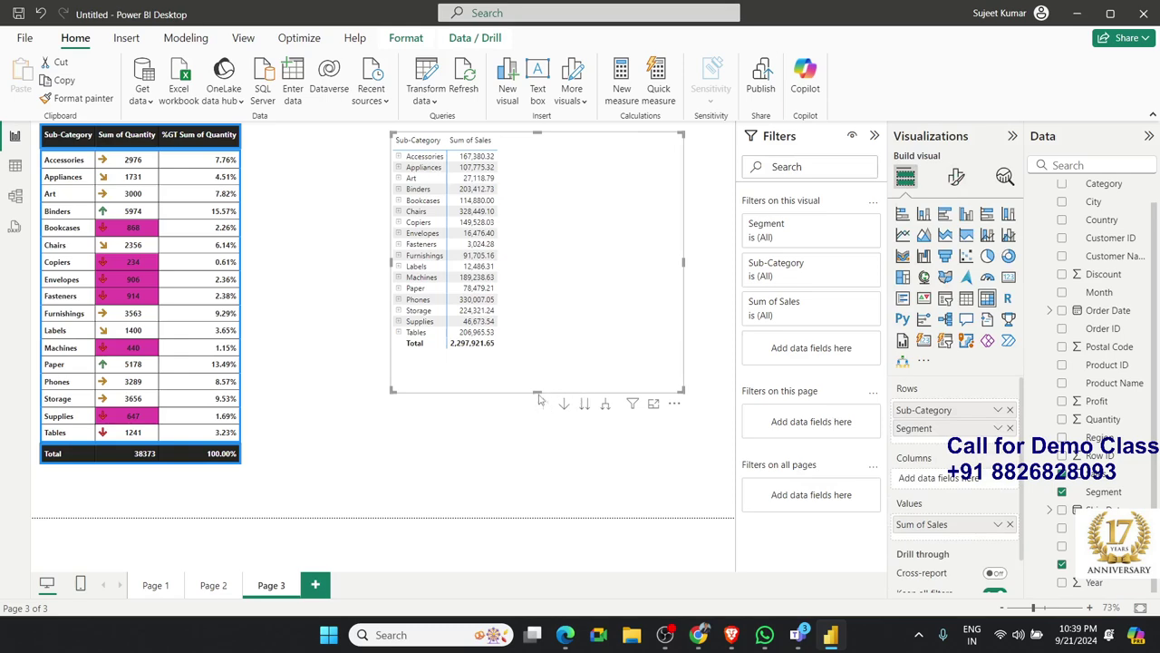
# Make the sales matrix taller and briefly expand, then collapse, the Chairs row.
pyautogui.moveTo(537, 392); pyautogui.dragTo(541, 484)
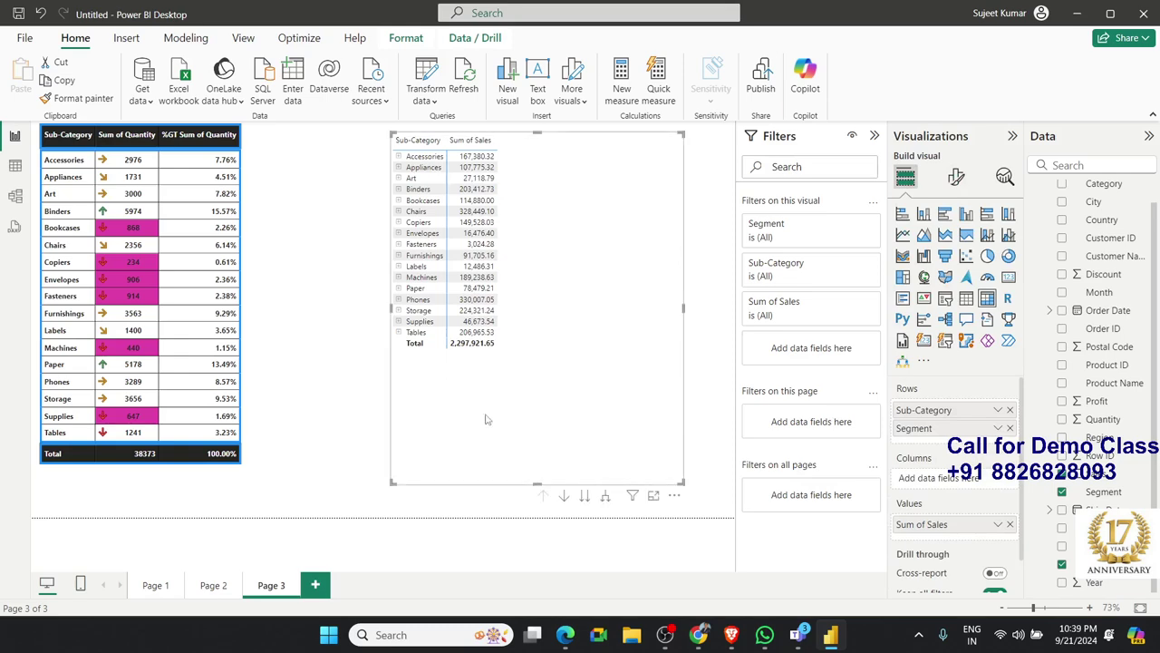
pyautogui.click(398, 211)
pyautogui.click(398, 212)
# In Layout and style presets, change the matrix layout from Compact to Outline, then to Tabular.
pyautogui.click(956, 177)
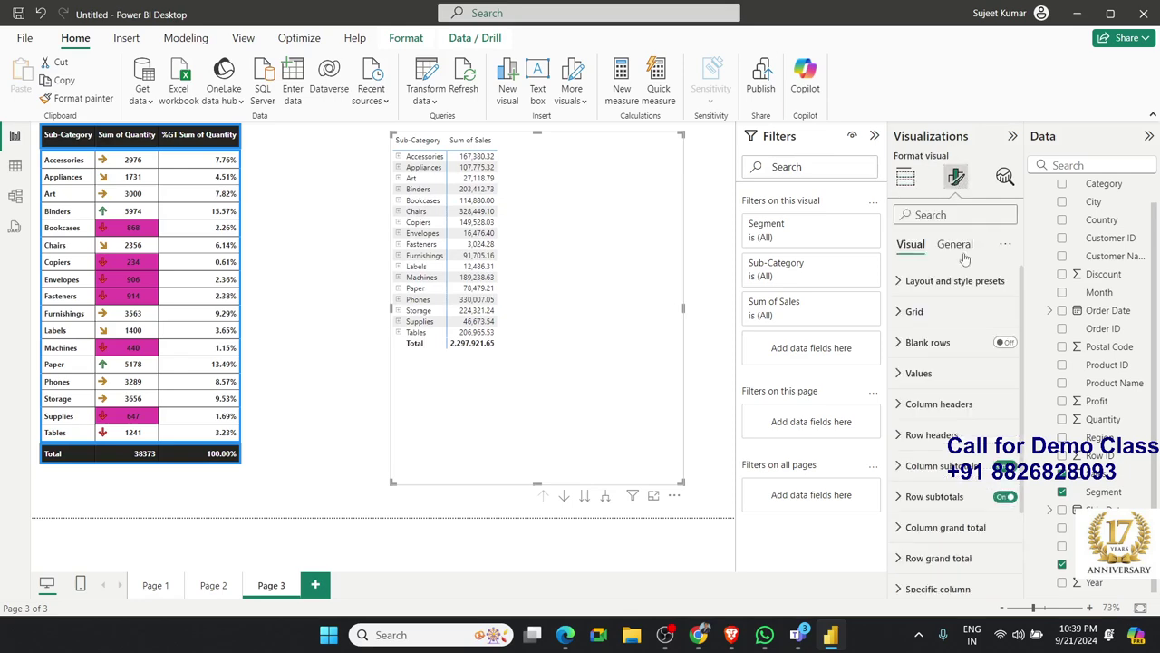
pyautogui.click(943, 281)
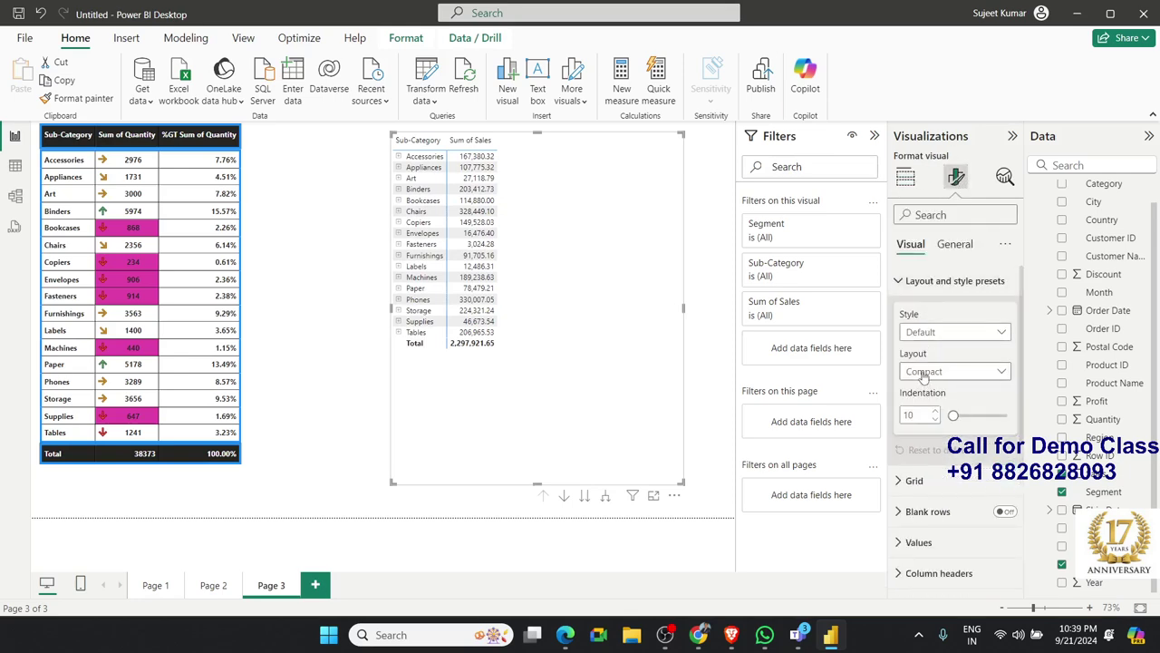
pyautogui.click(924, 373)
pyautogui.click(920, 409)
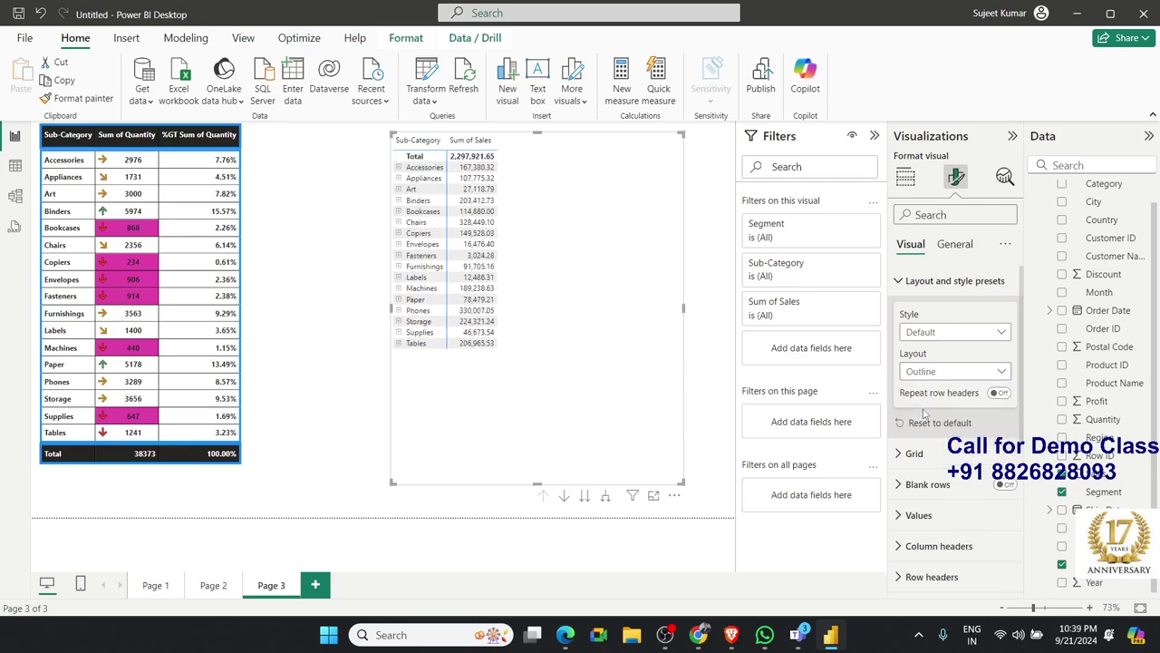
pyautogui.click(920, 371)
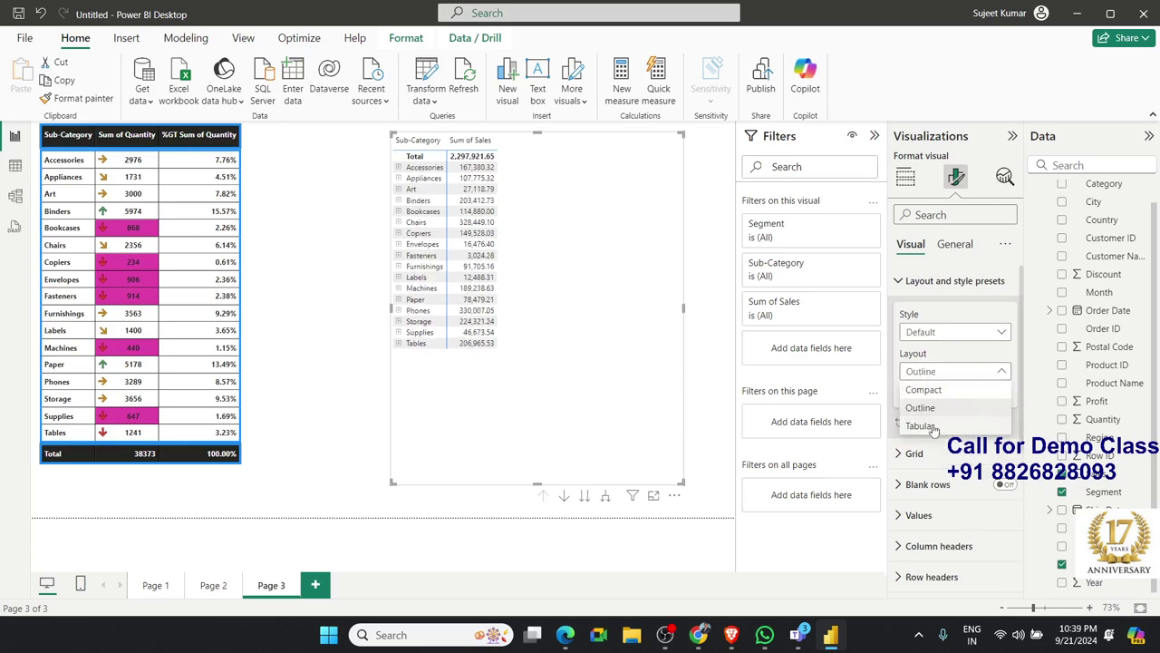
pyautogui.click(930, 425)
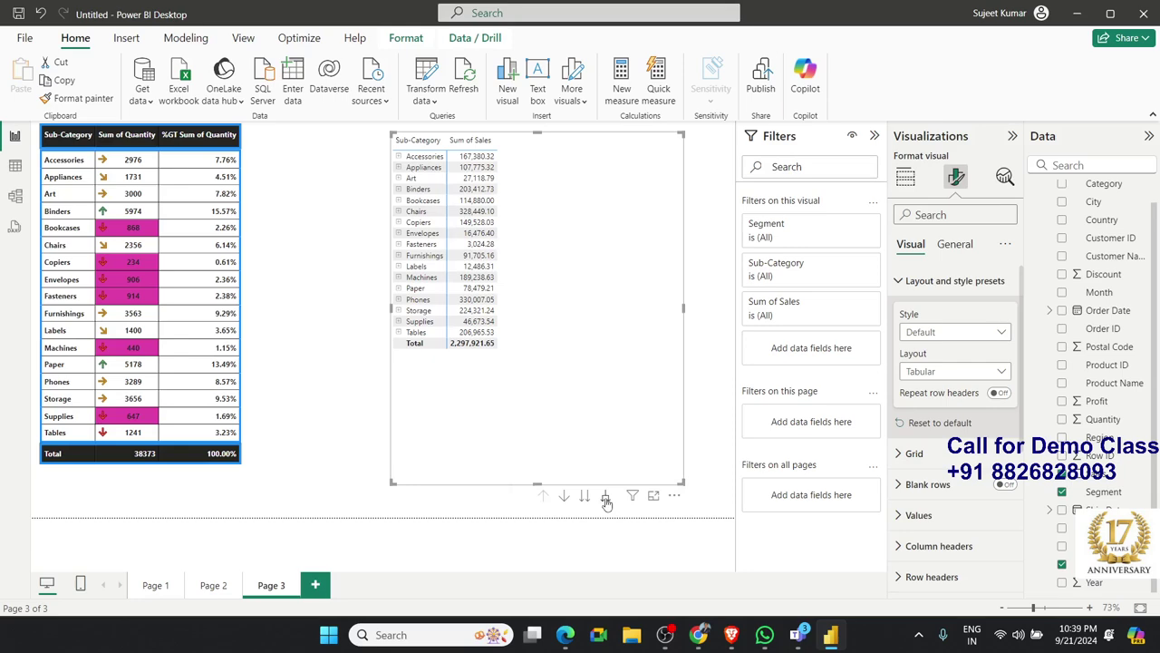
# Expand every Sub-Category, then cycle the layout through Compact and Outline, ending on Tabular.
pyautogui.click(606, 498)
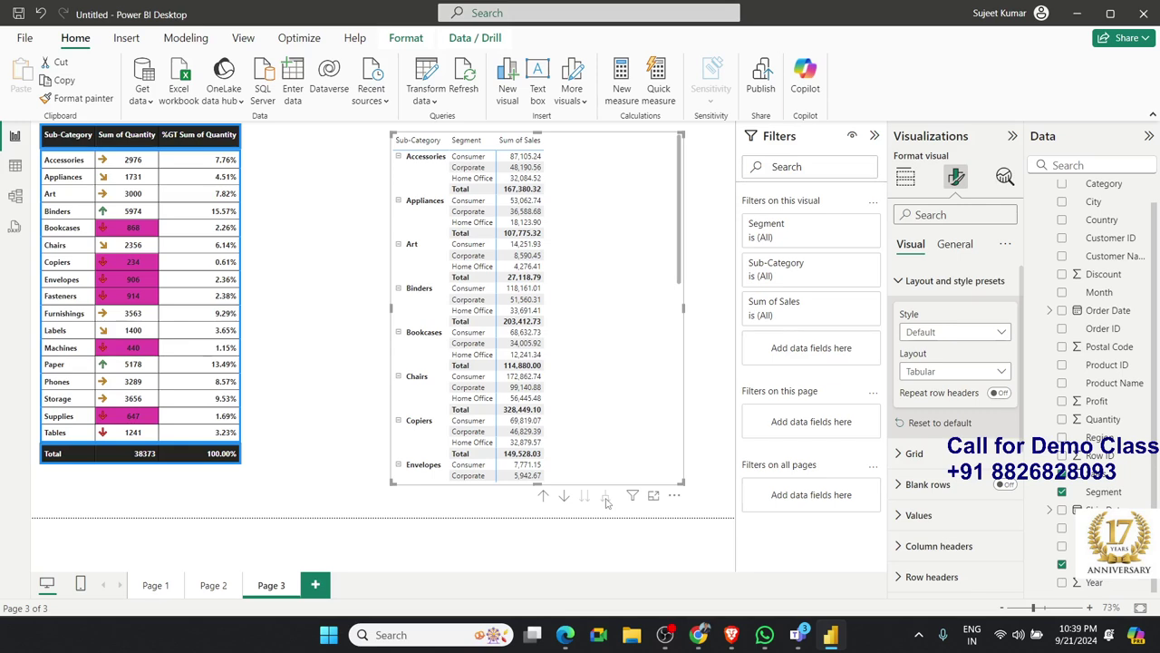
pyautogui.click(934, 372)
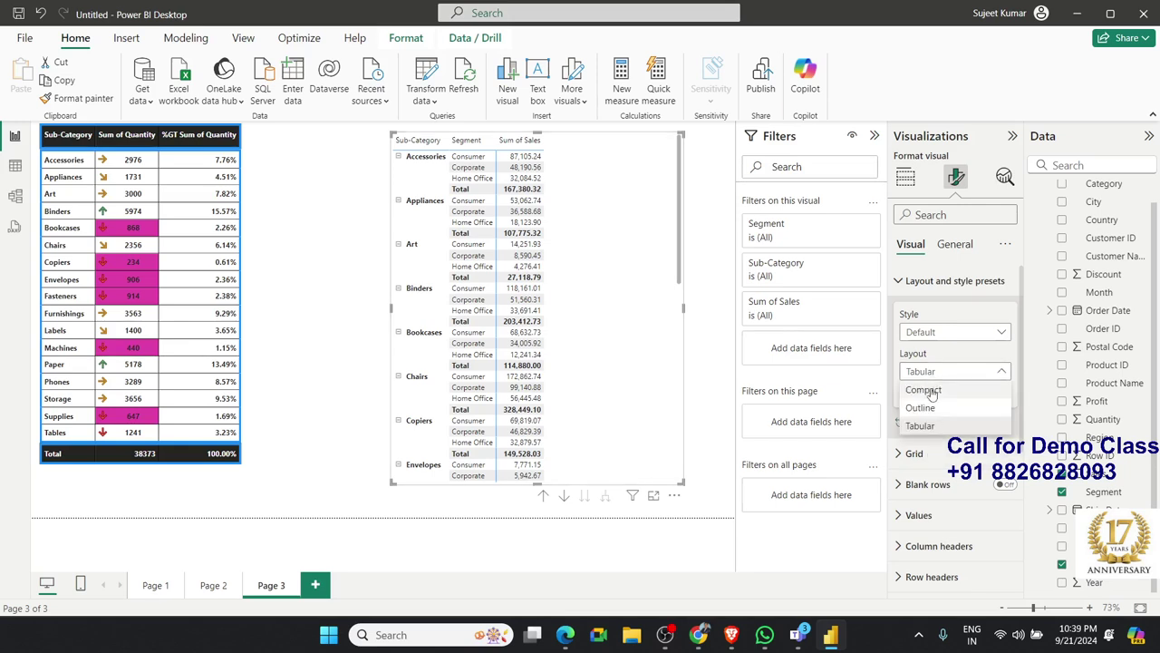
pyautogui.click(924, 390)
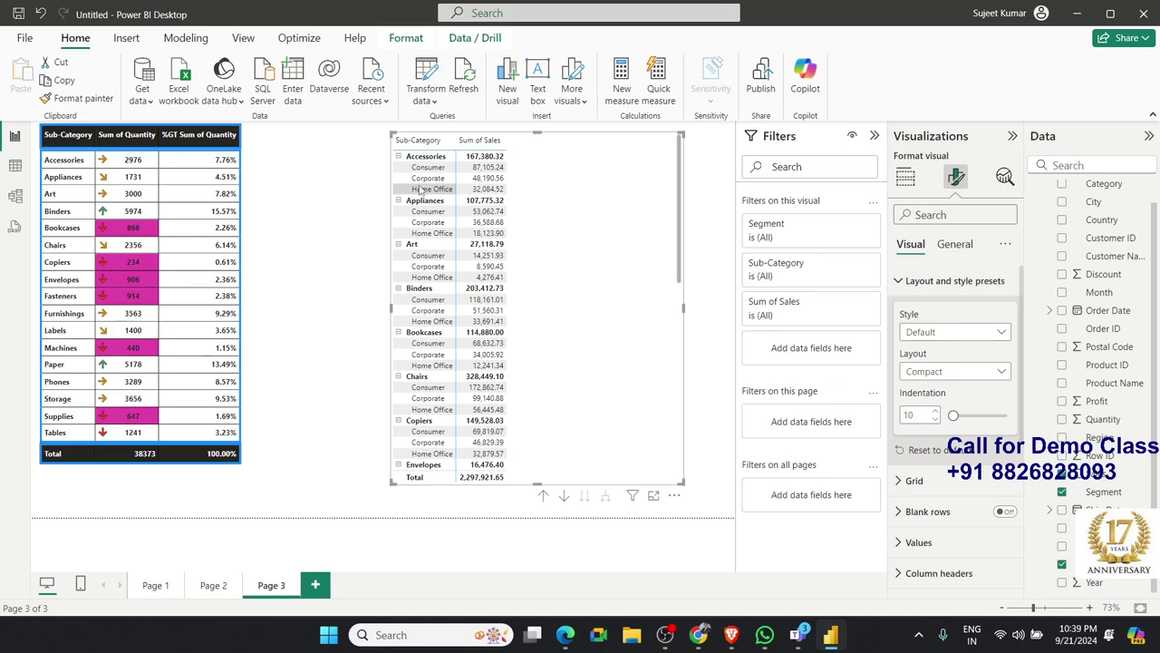
pyautogui.click(943, 368)
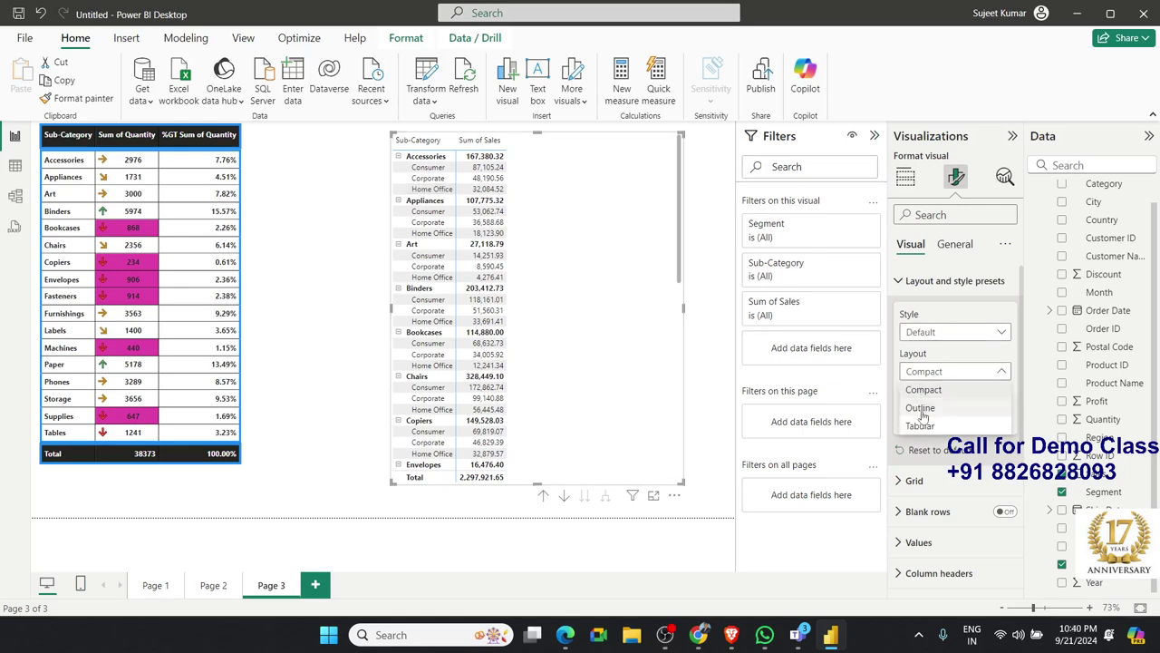
pyautogui.click(920, 408)
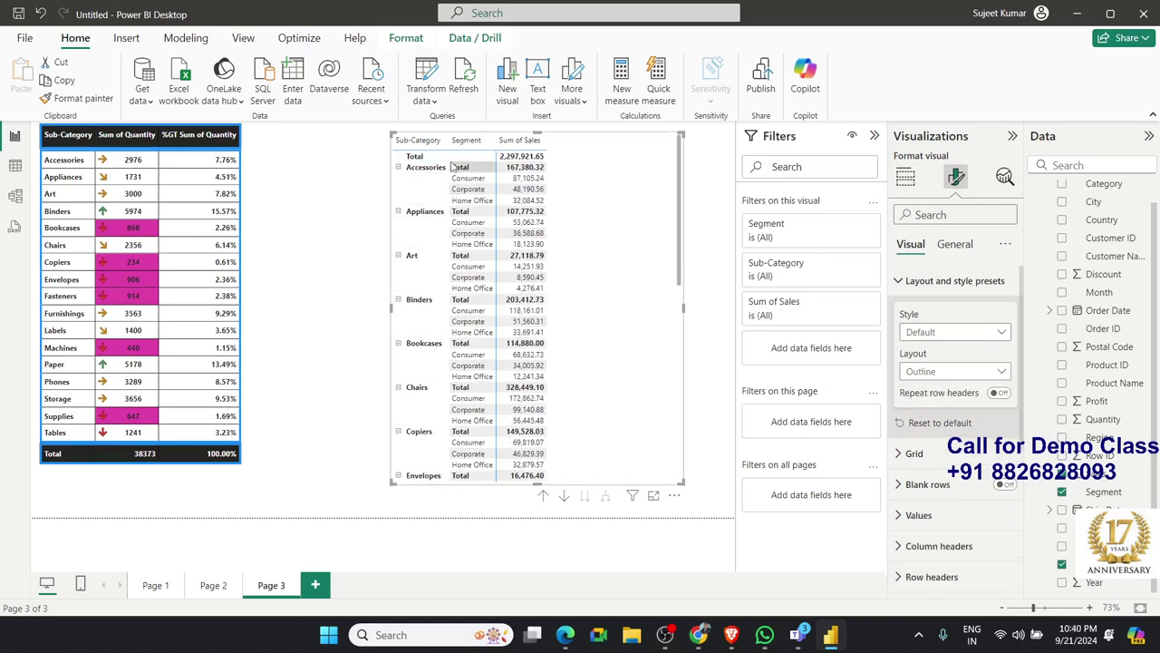
pyautogui.click(934, 371)
pyautogui.click(933, 426)
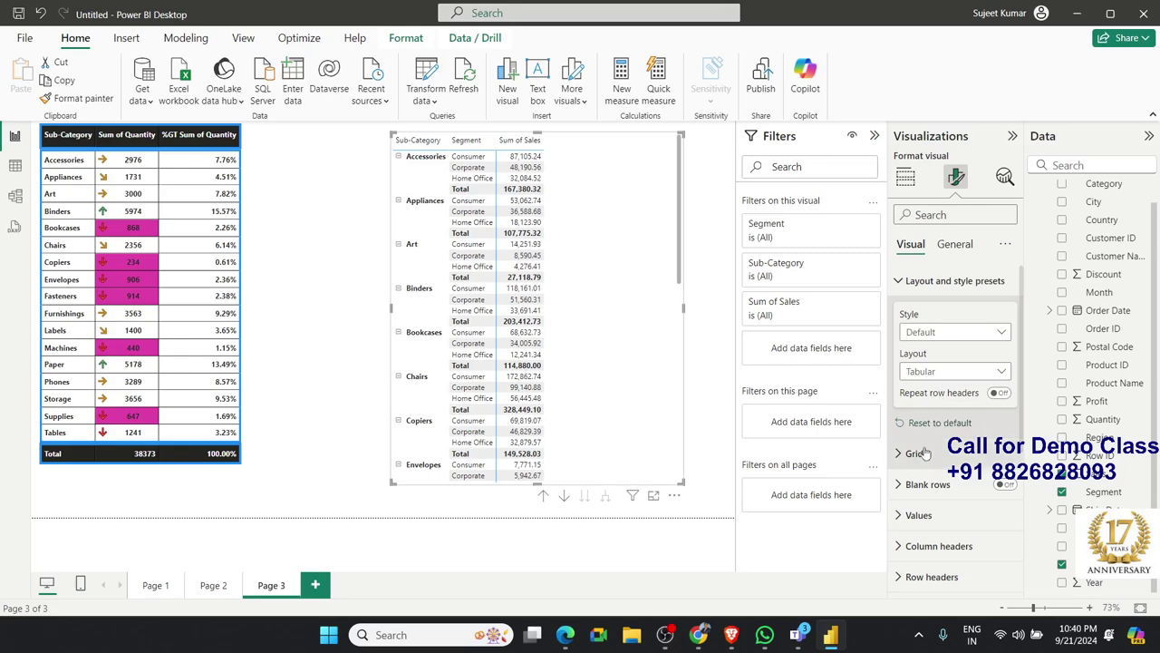
# Turn Blank rows on in the sales matrix, then turn them off again.
pyautogui.click(1005, 485)
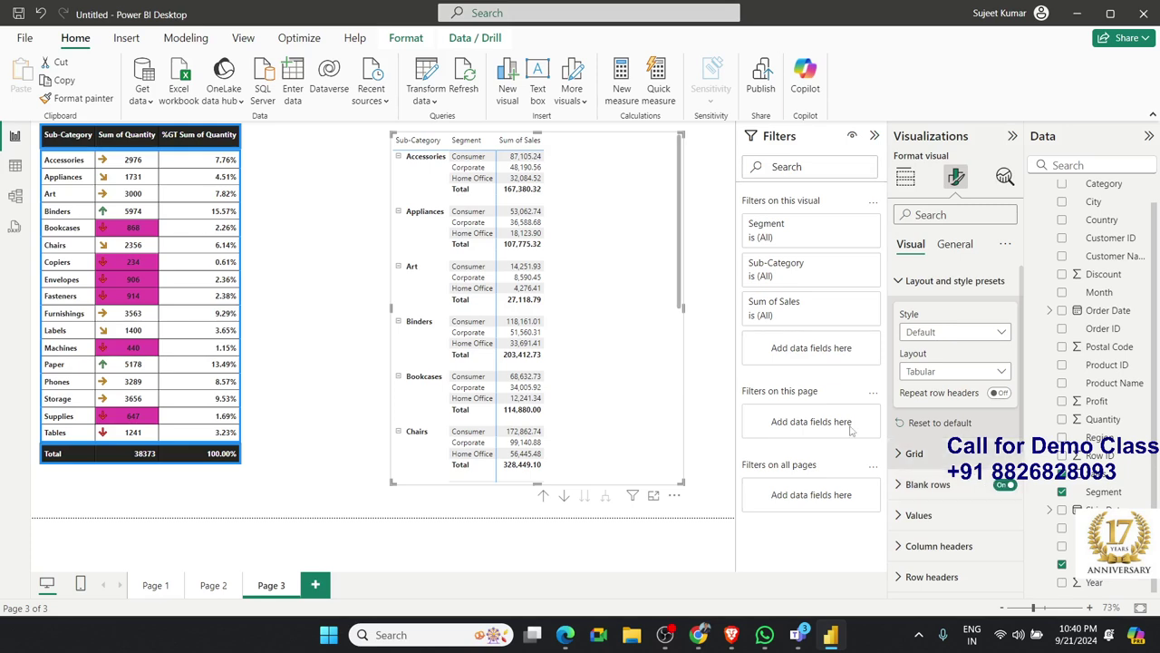
pyautogui.click(1002, 486)
pyautogui.scroll(-2, 942, 417)
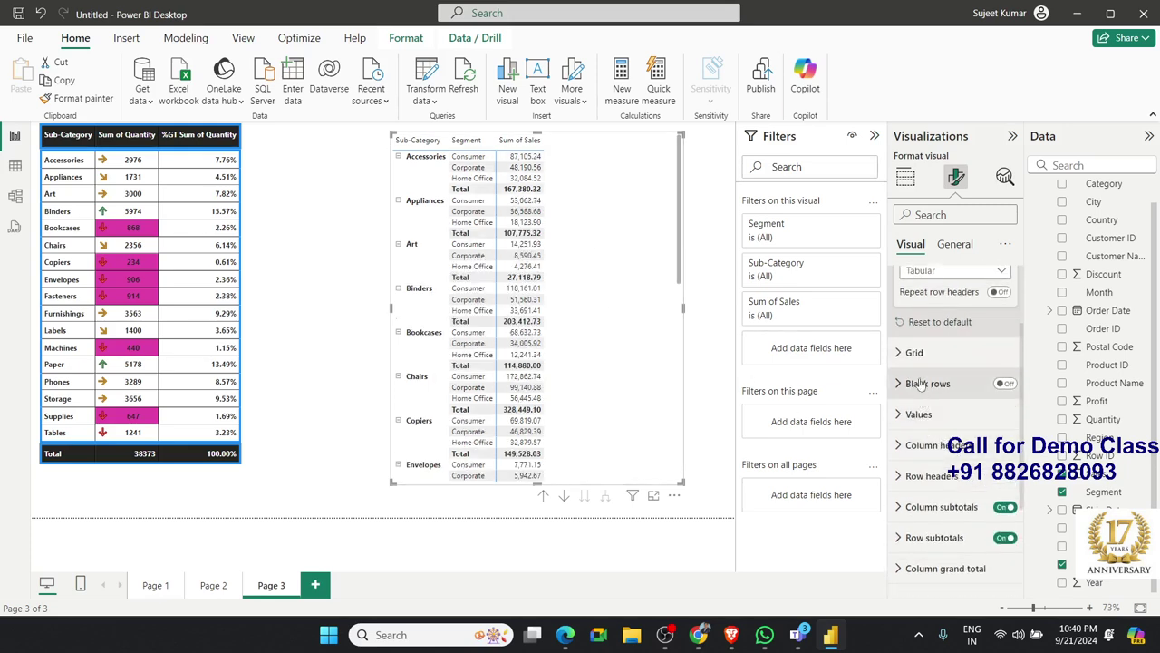
pyautogui.scroll(-2, 928, 416)
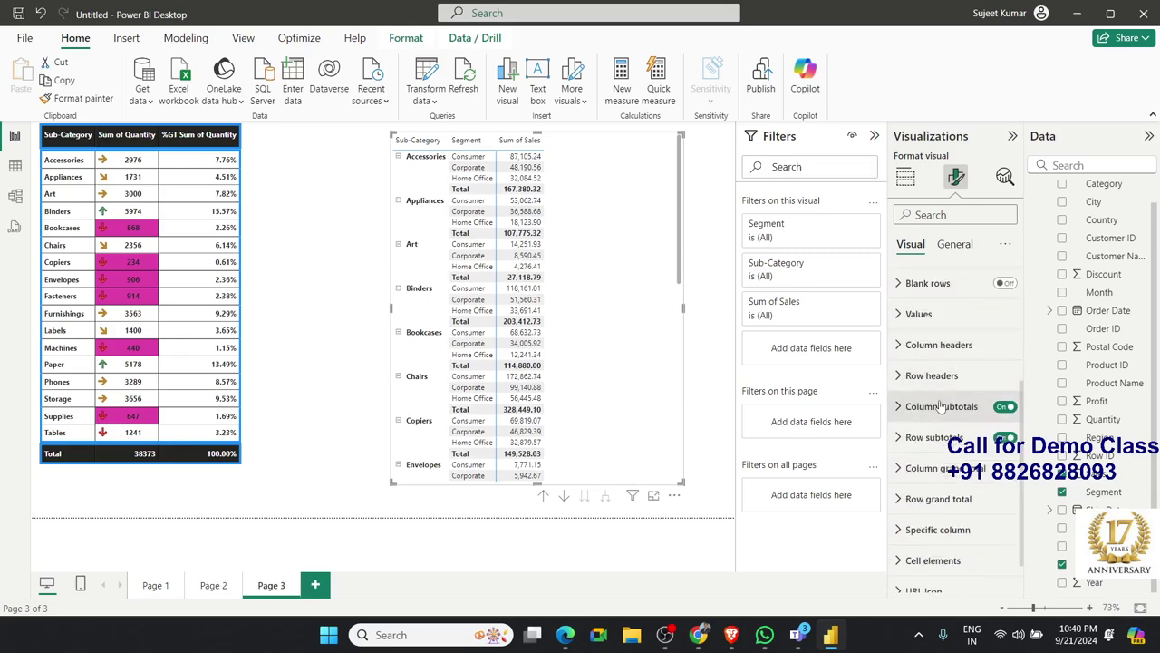
pyautogui.scroll(-1, 939, 415)
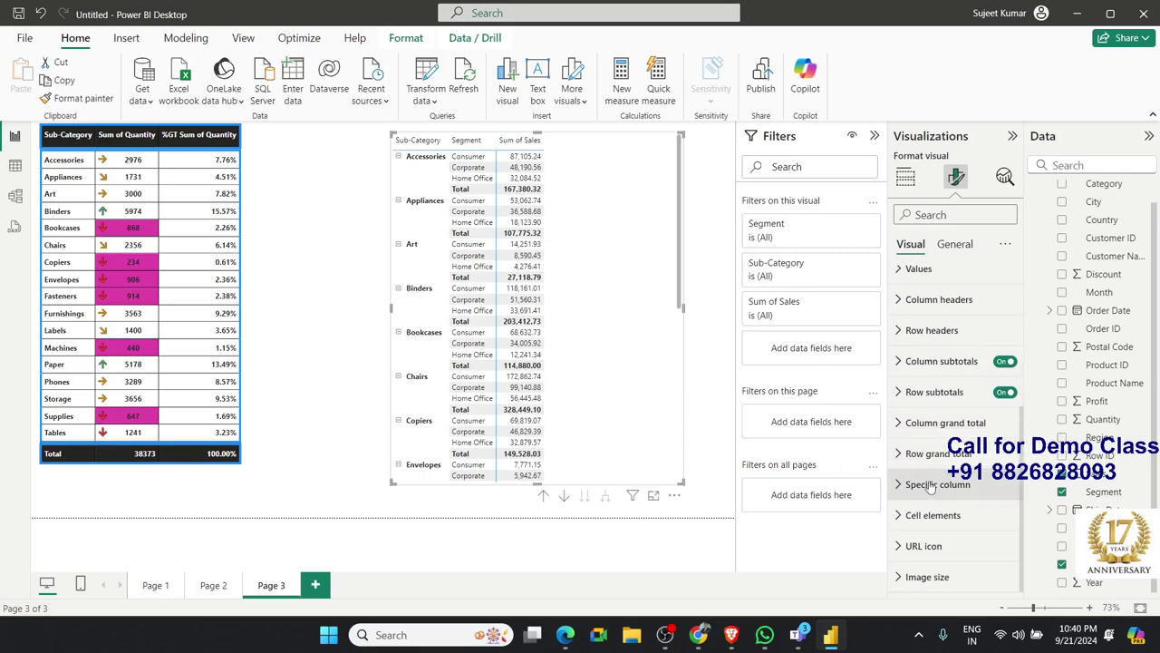
# Expand the Cell elements options, then return the Visualizations pane to Build visual.
pyautogui.click(922, 516)
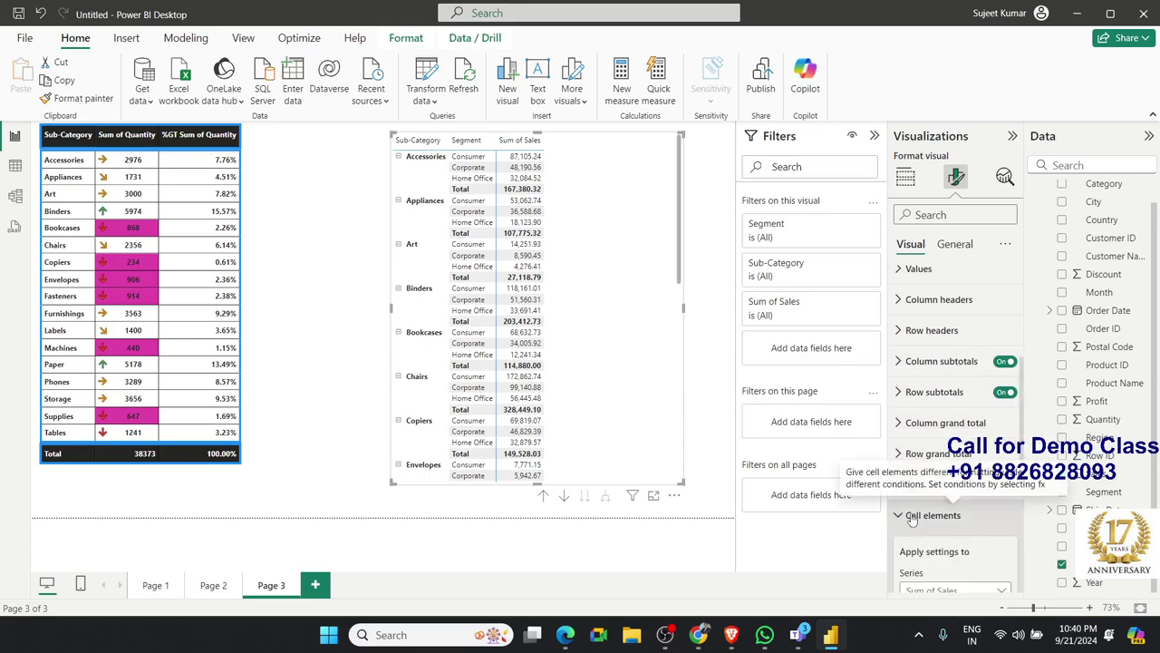
pyautogui.scroll(-5, 934, 515)
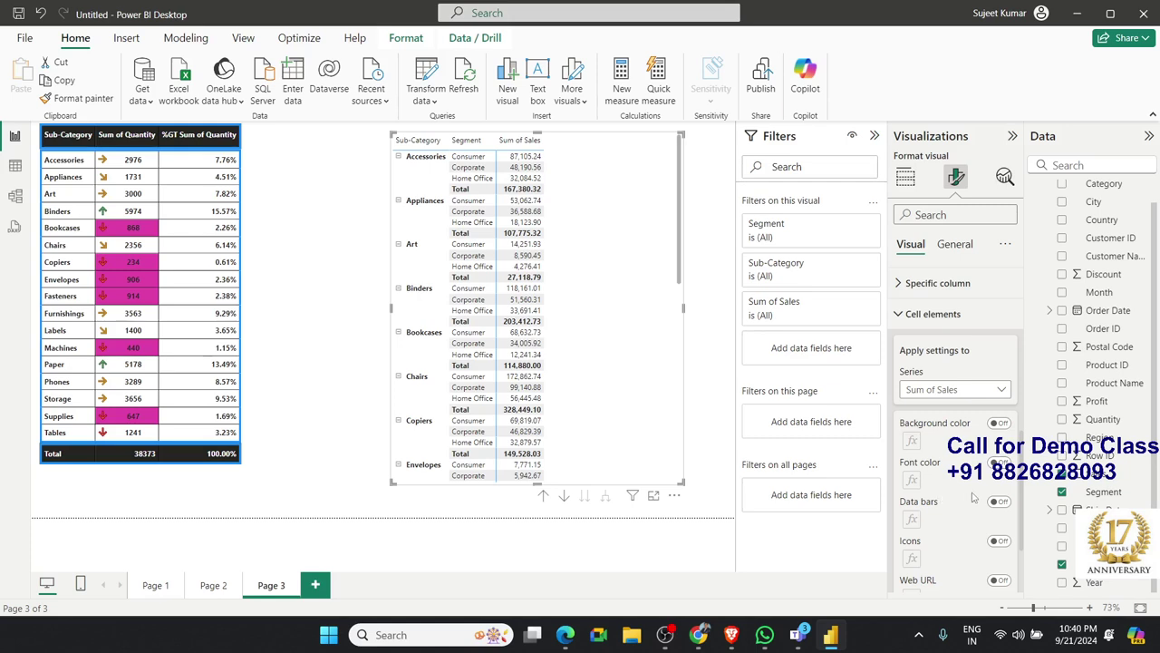
pyautogui.scroll(-2, 974, 496)
pyautogui.scroll(4, 972, 494)
pyautogui.scroll(8, 969, 491)
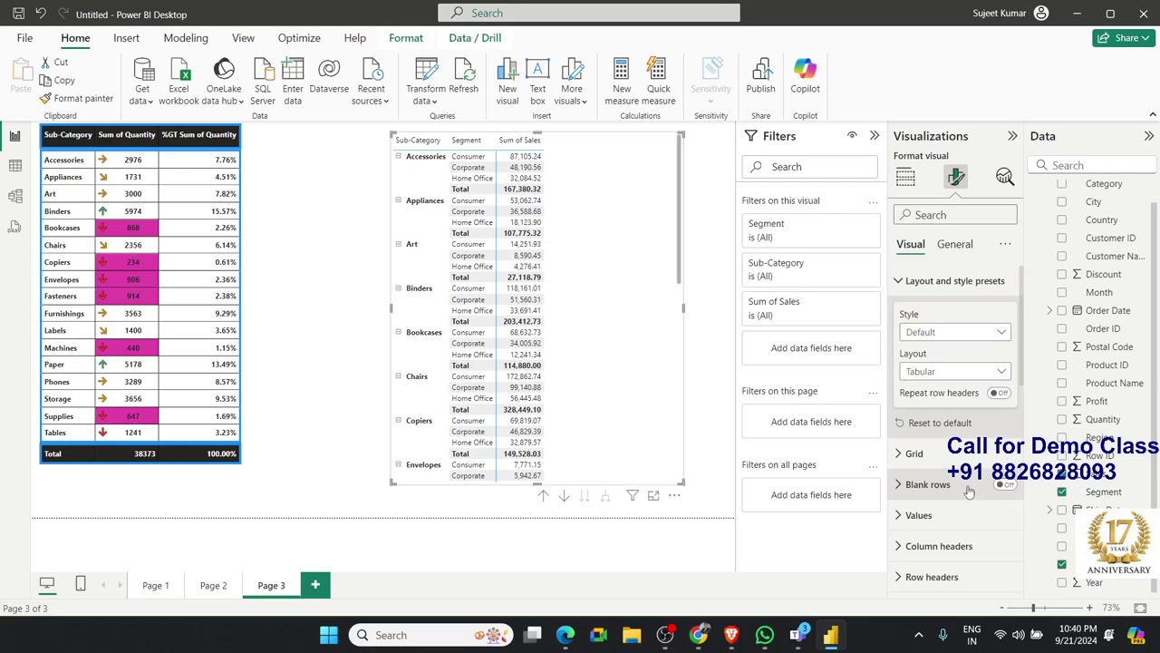
pyautogui.click(905, 176)
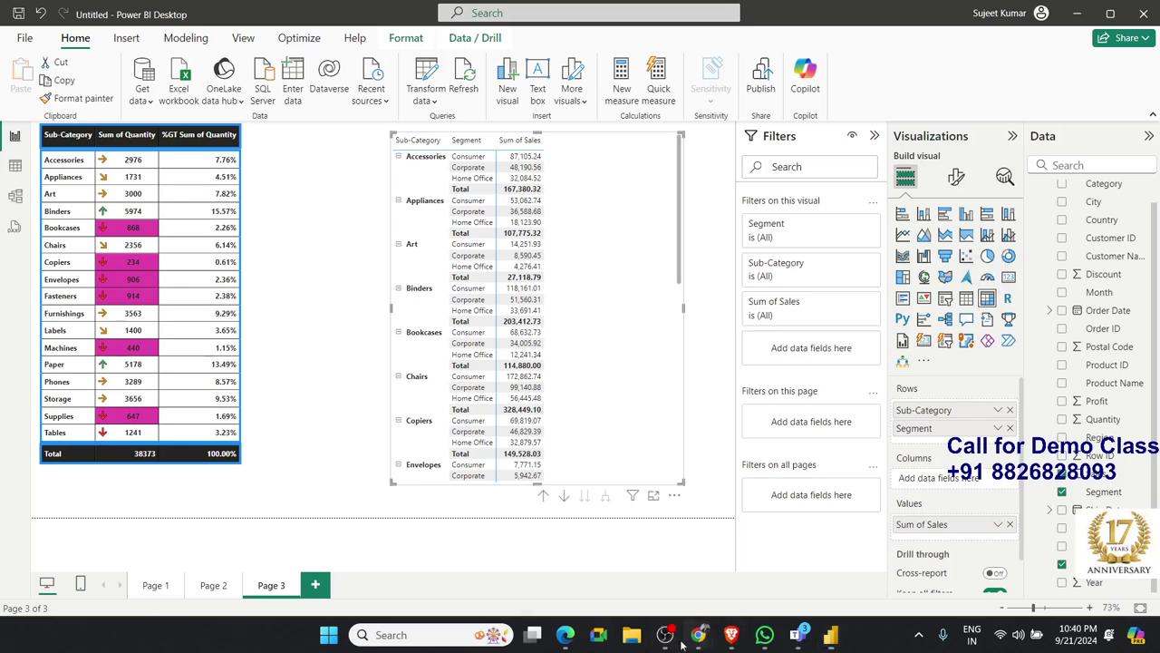
pyautogui.moveTo(699, 634)
pyautogui.click(764, 554)
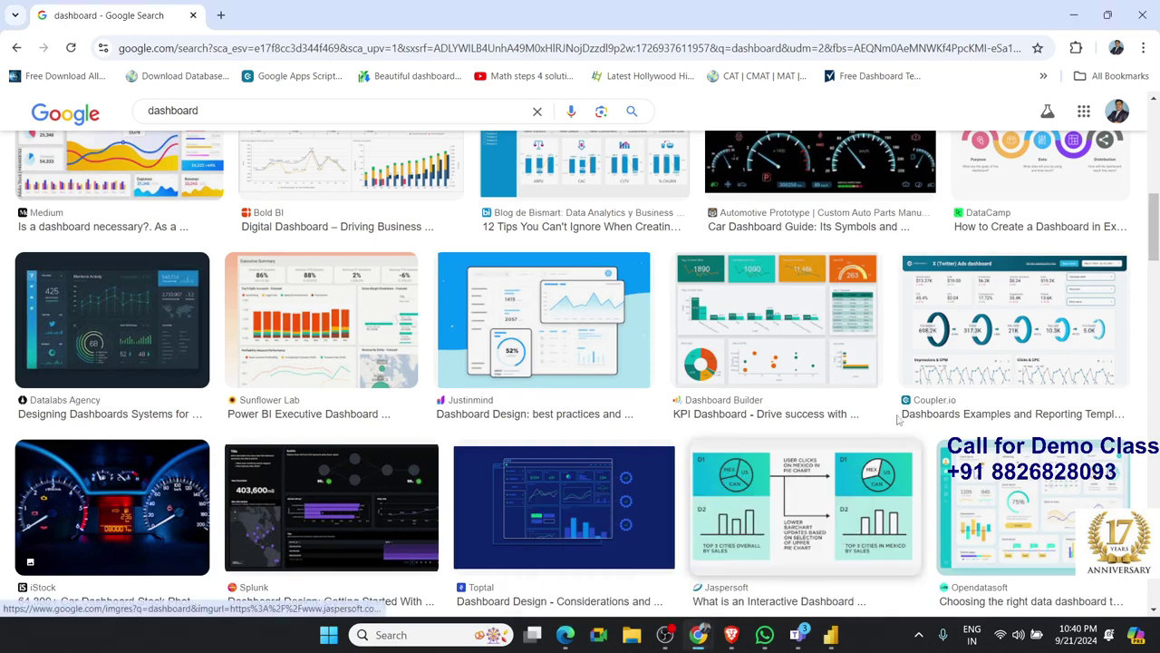
pyautogui.hotkey('alt', 'Tab')
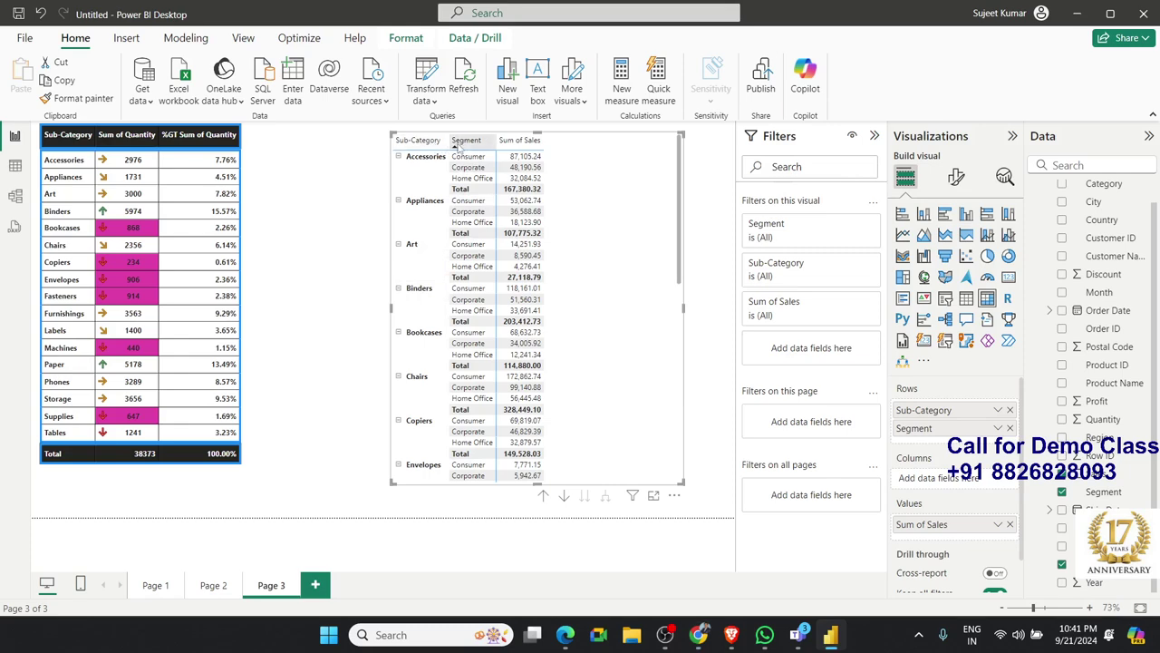
# Sort the matrix's segments descending and exclude Chairs in its Sub-Category filter.
pyautogui.click(462, 145)
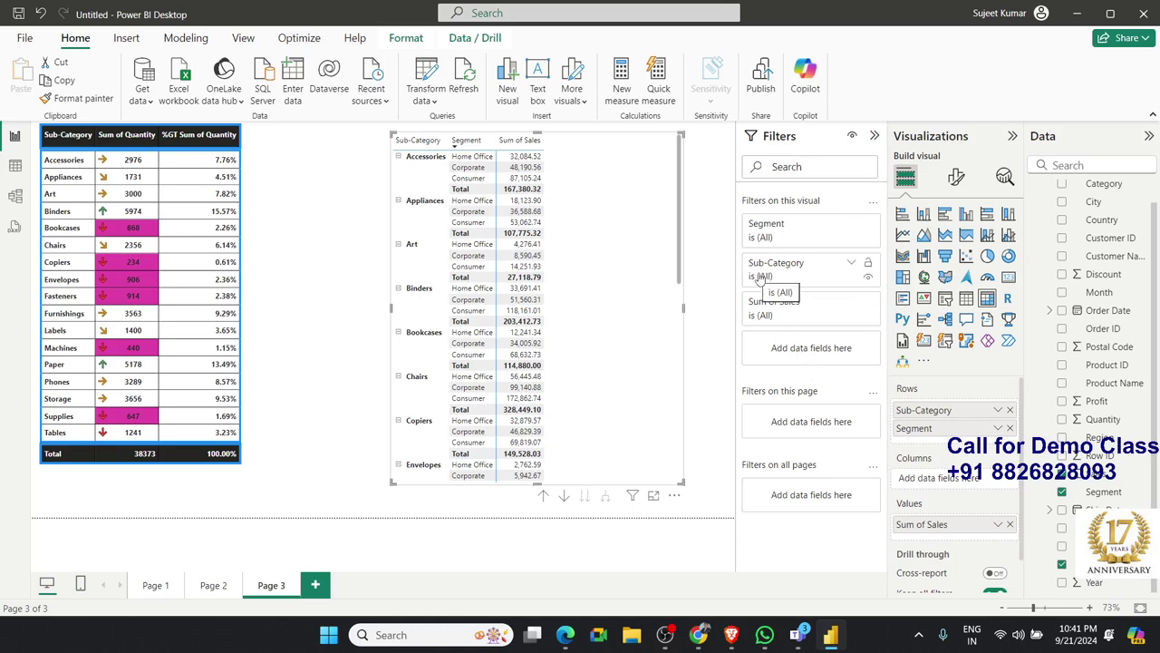
pyautogui.click(849, 264)
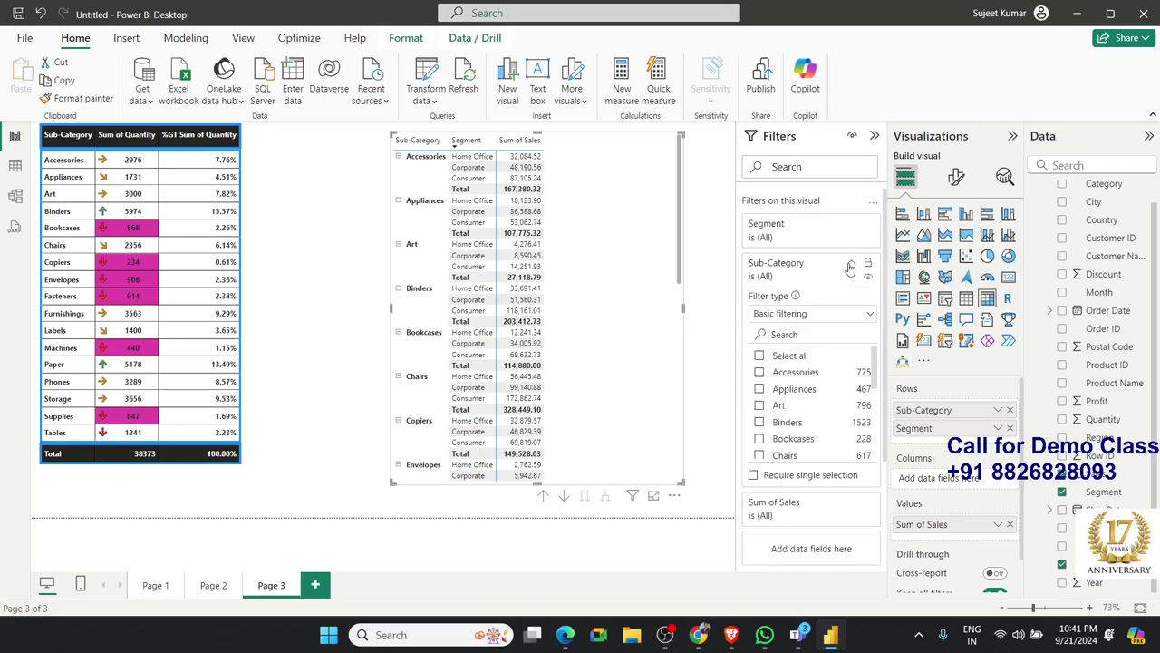
pyautogui.click(760, 355)
pyautogui.click(760, 455)
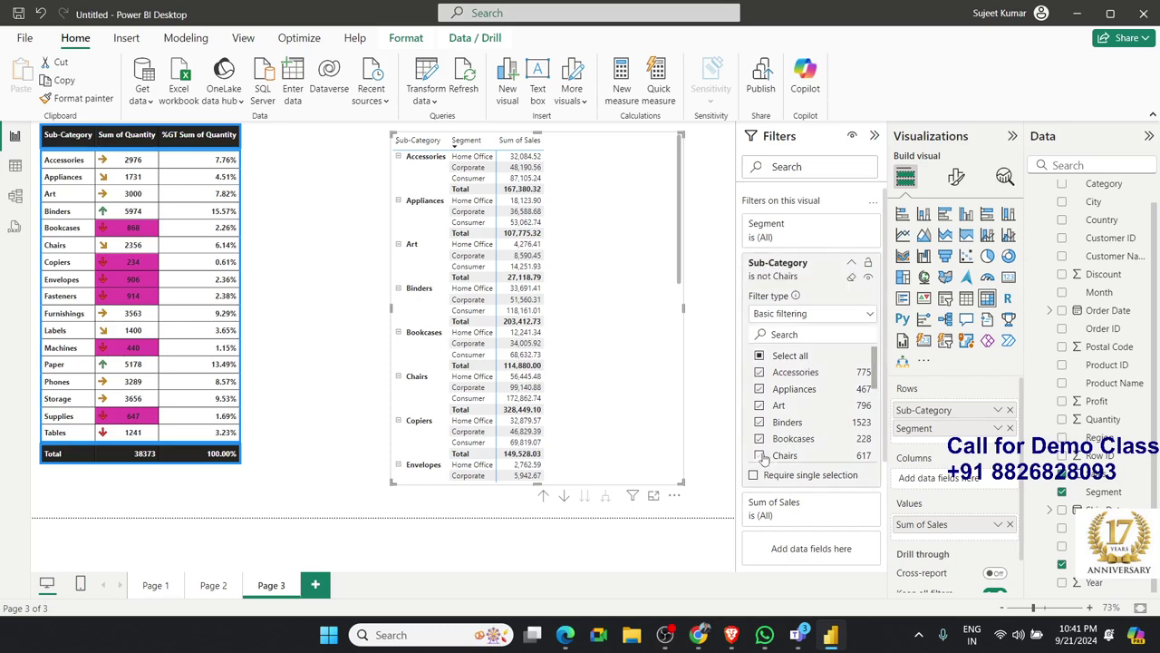
pyautogui.scroll(-5, 867, 438)
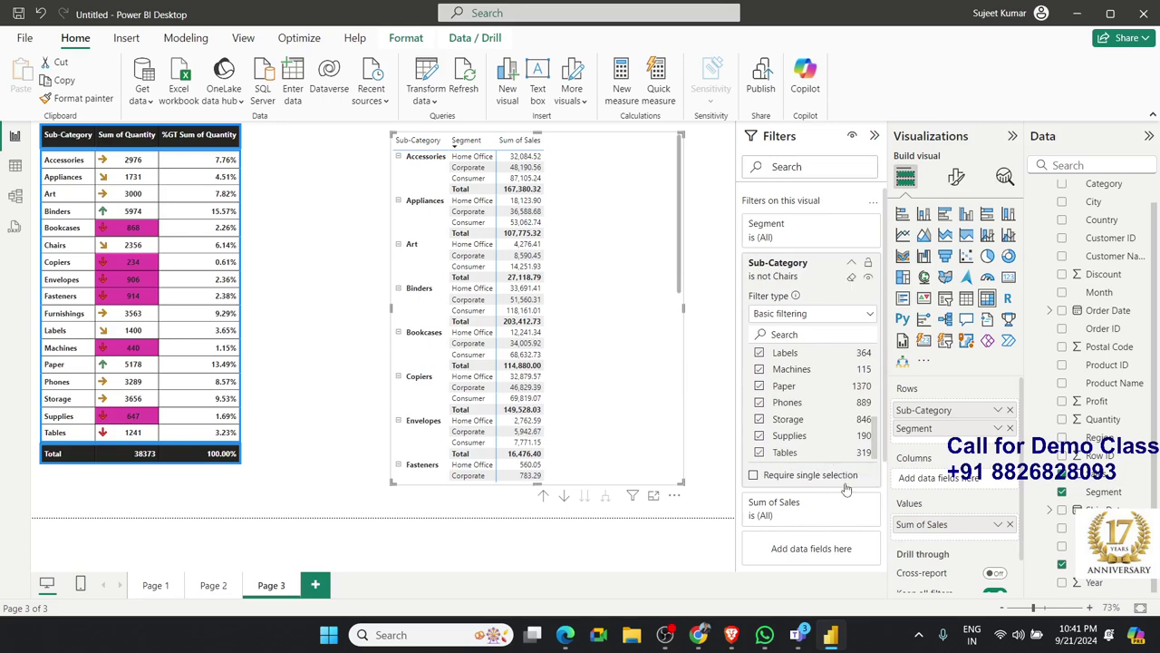
pyautogui.scroll(-2, 453, 448)
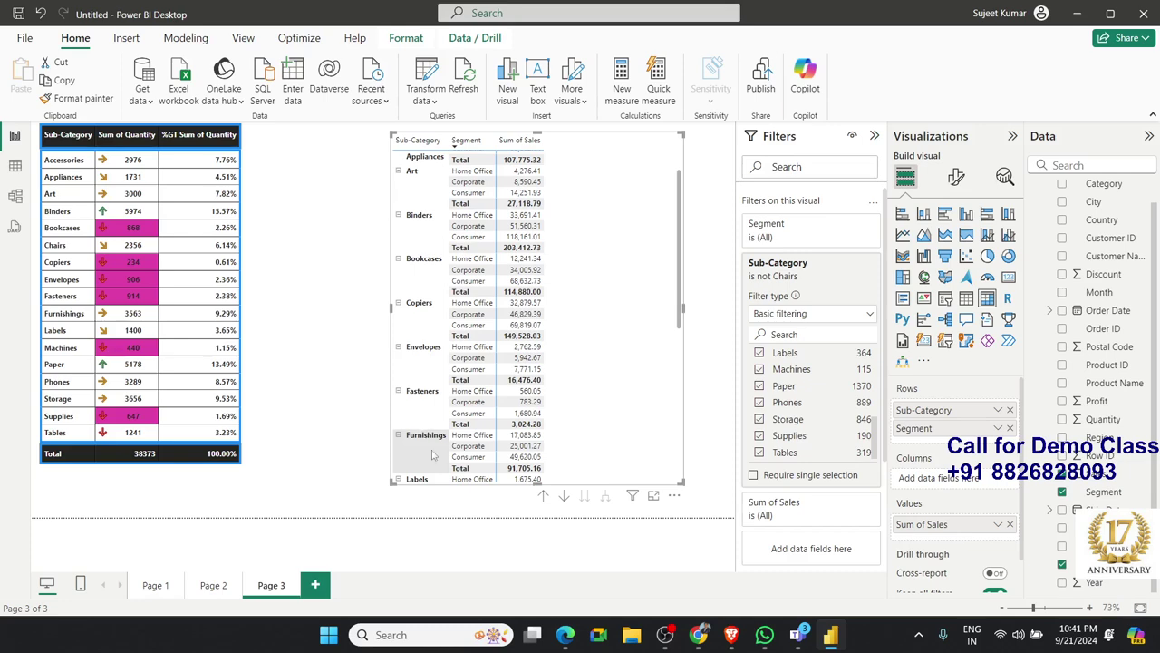
pyautogui.scroll(-2, 435, 463)
pyautogui.scroll(-4, 436, 462)
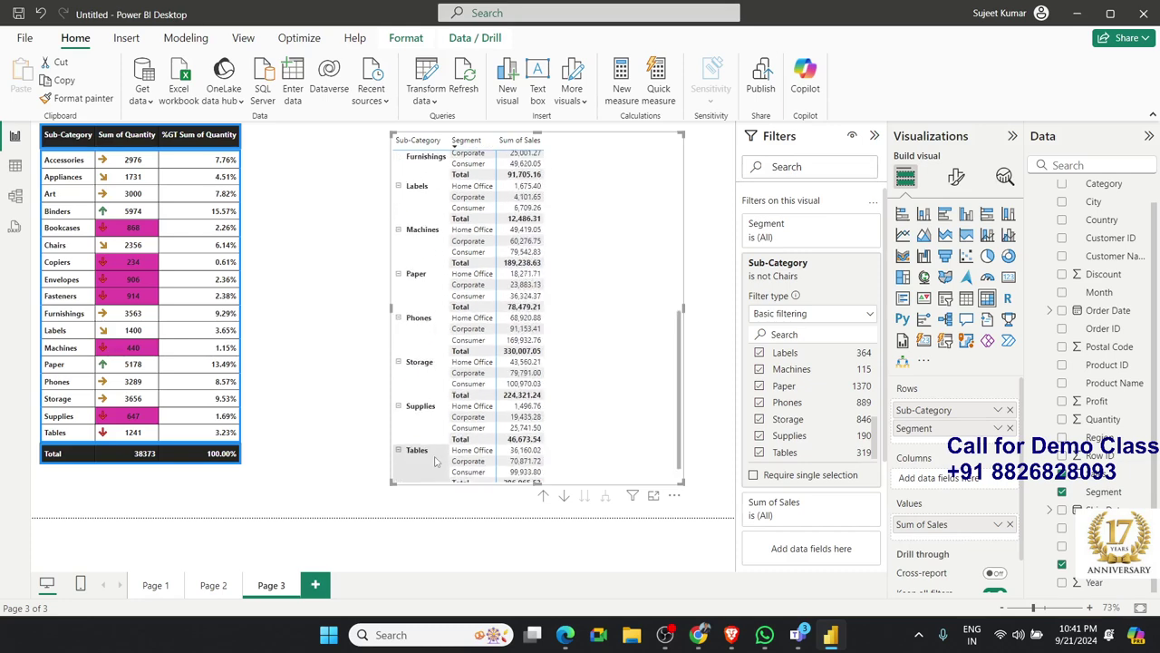
pyautogui.scroll(5, 436, 462)
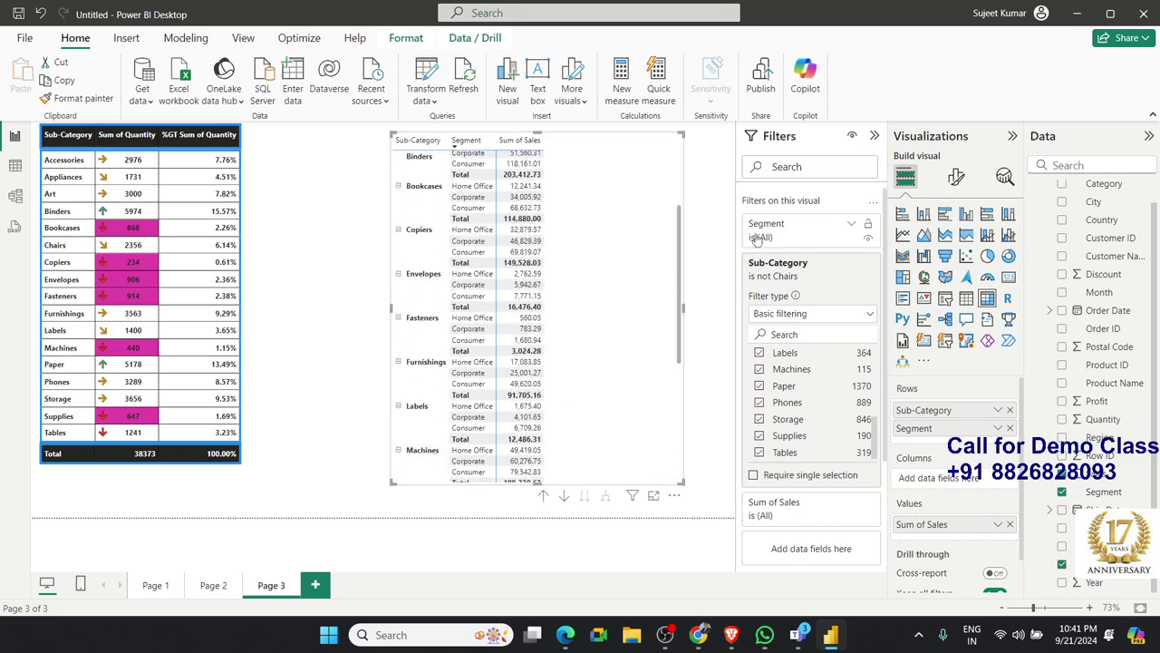
# Select the Sub-Category quantity table and add Segment to its Filters on this visual.
pyautogui.click(851, 223)
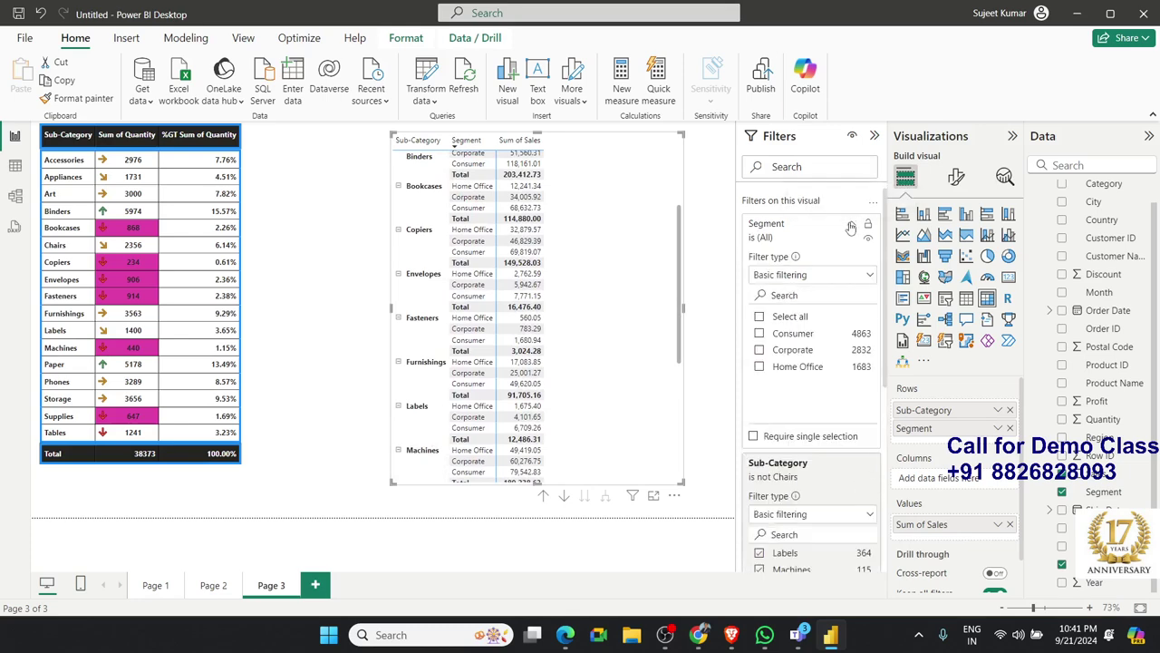
pyautogui.click(852, 226)
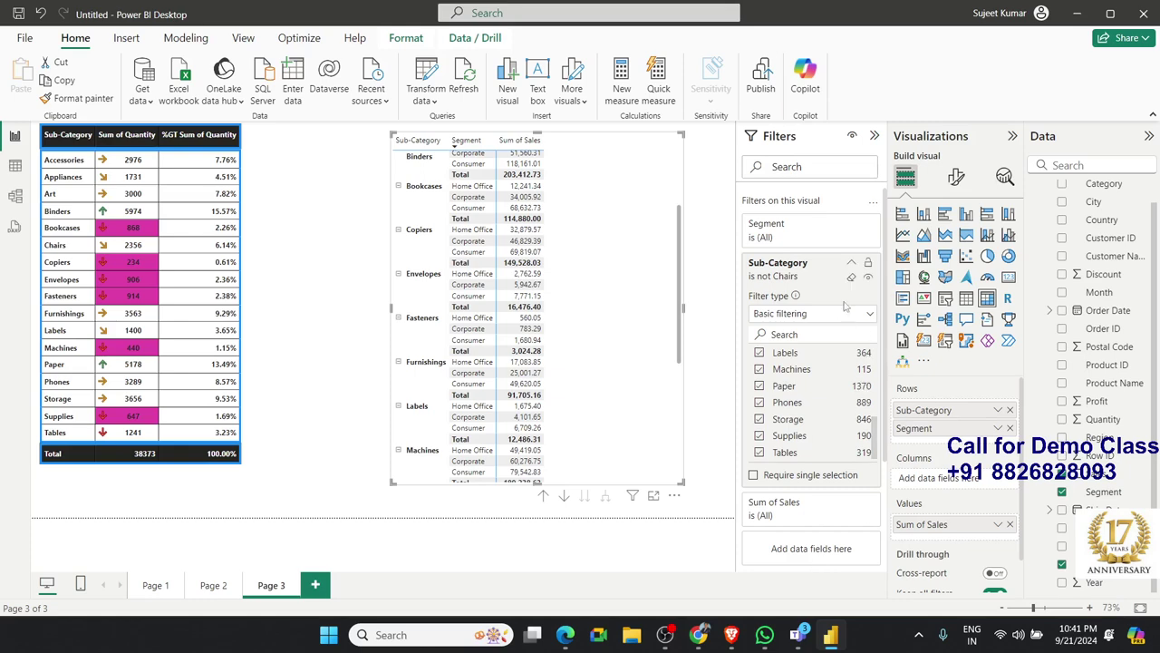
pyautogui.click(331, 345)
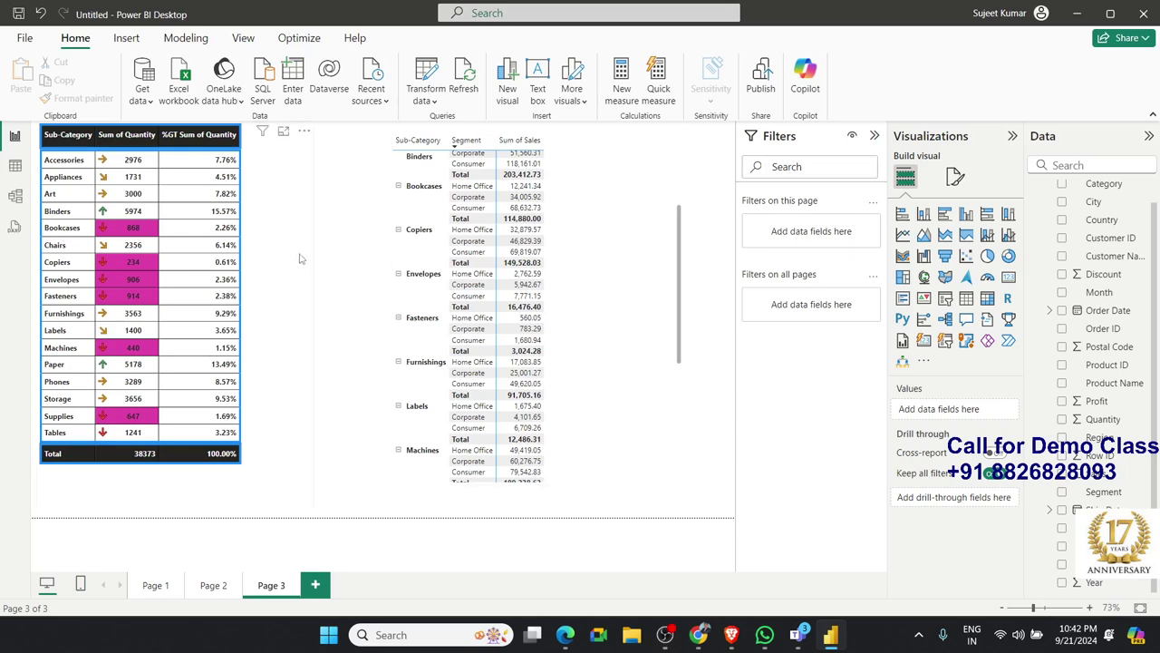
pyautogui.click(245, 252)
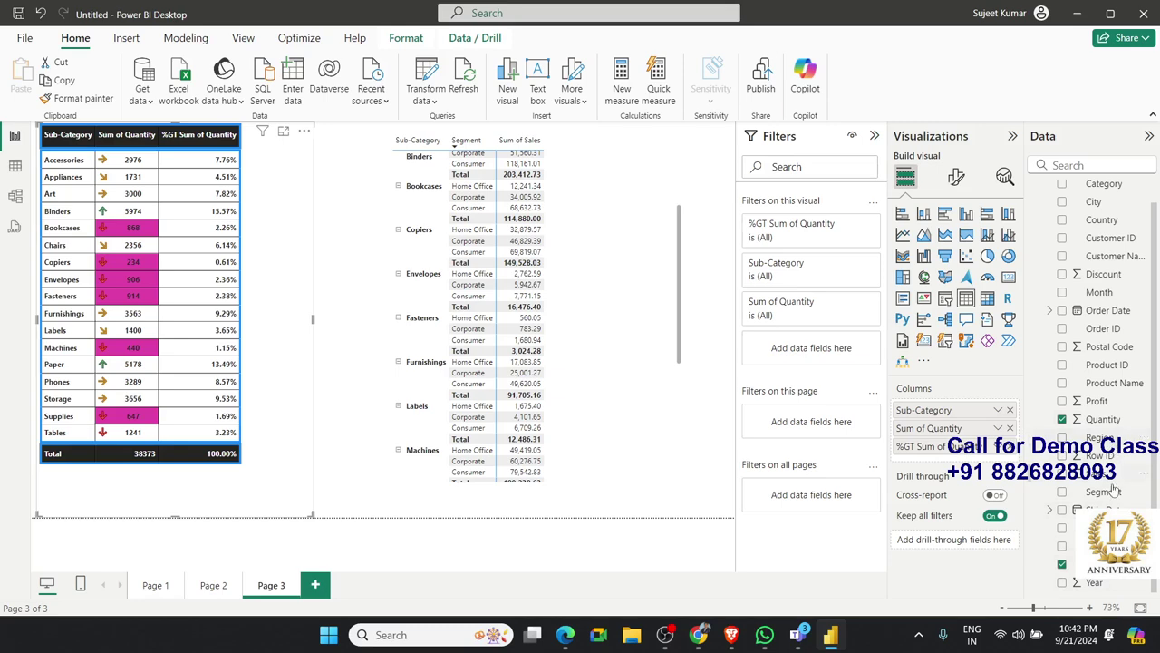
pyautogui.moveTo(1111, 501); pyautogui.dragTo(817, 373)
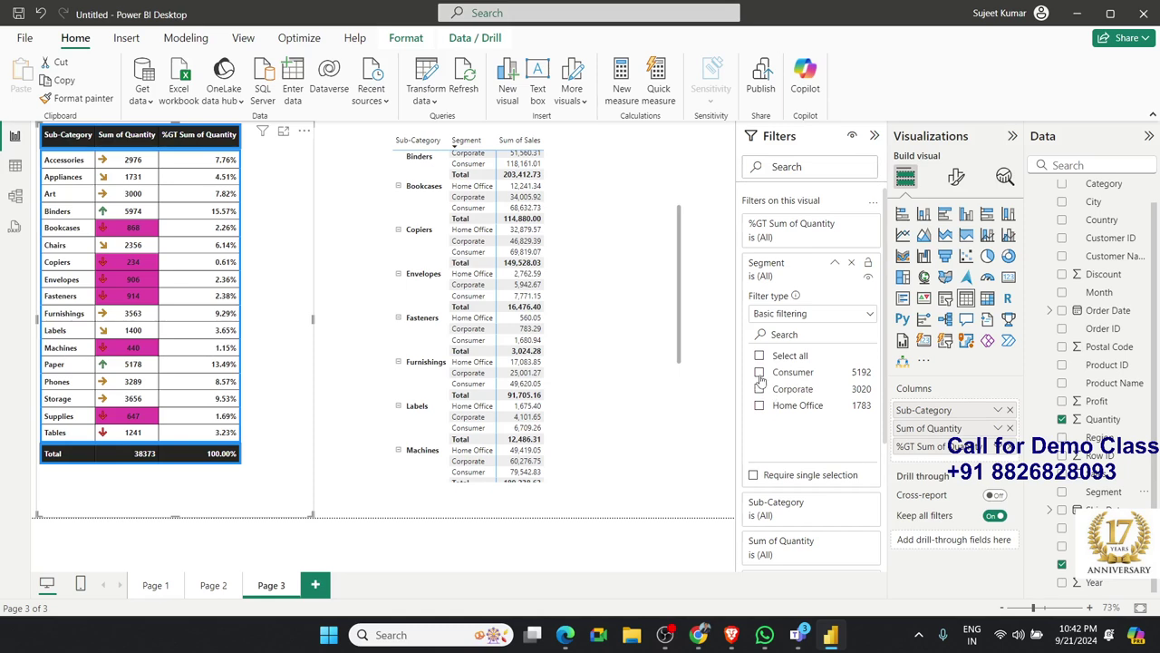
# Check Consumer in the table's Segment filter so Sum of Quantity totals 20021.
pyautogui.click(759, 373)
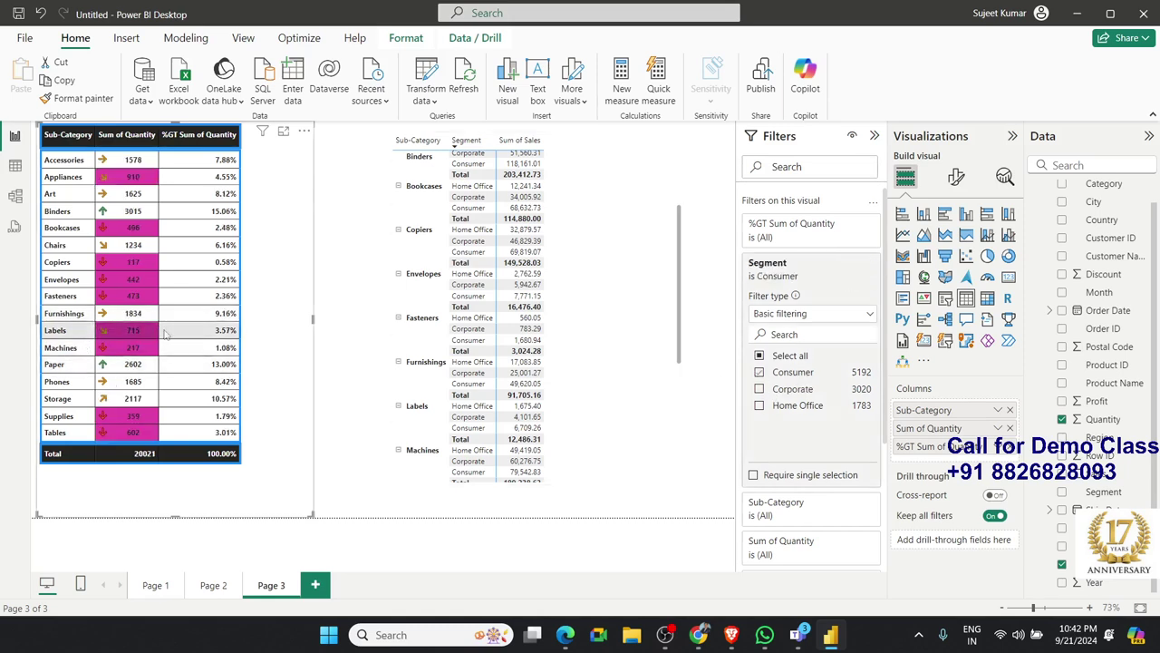
pyautogui.scroll(-1, 811, 362)
pyautogui.scroll(-2, 812, 362)
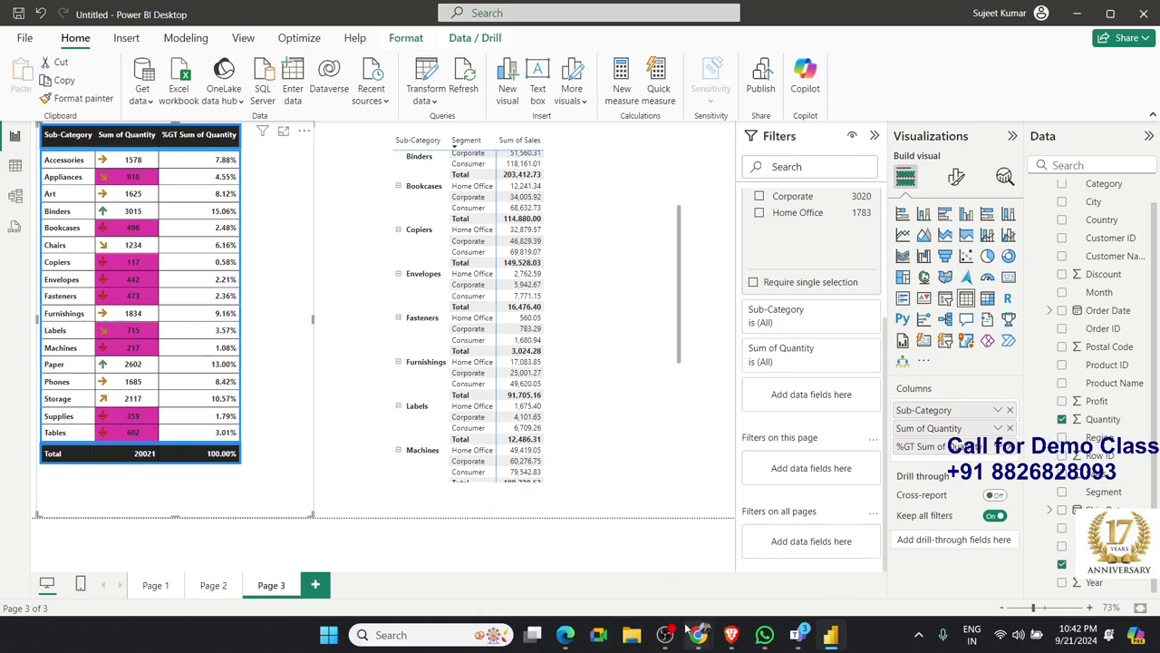
pyautogui.moveTo(698, 633)
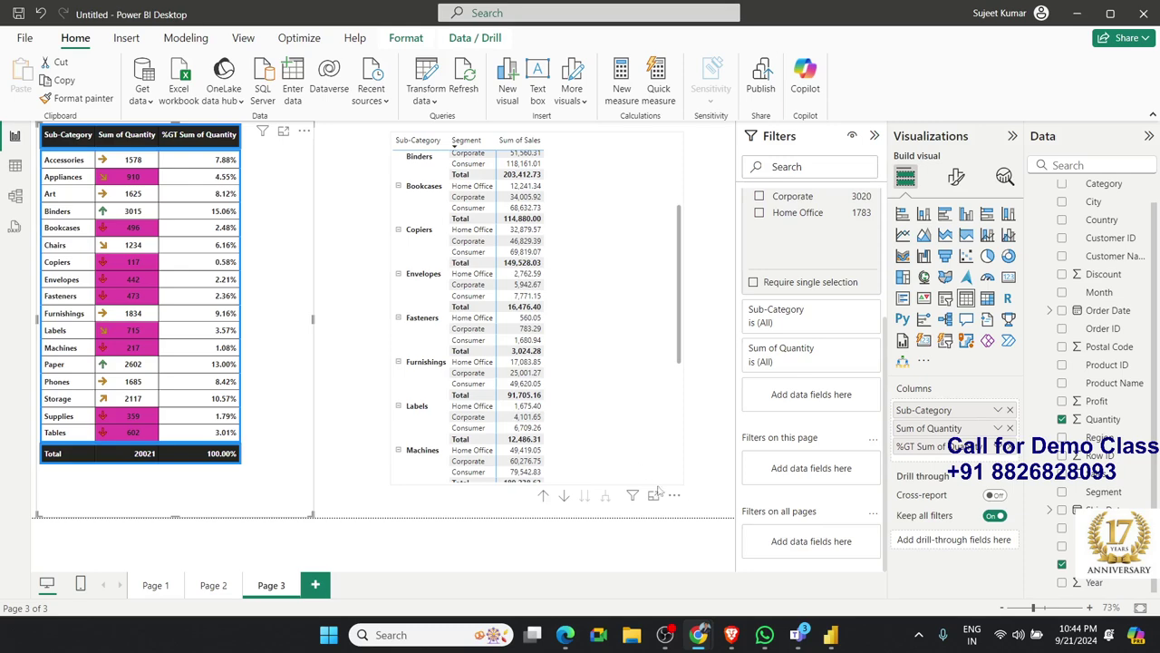
# Shrink the sales matrix and add a slicer built on the Ship Mode field above it.
pyautogui.click(682, 485)
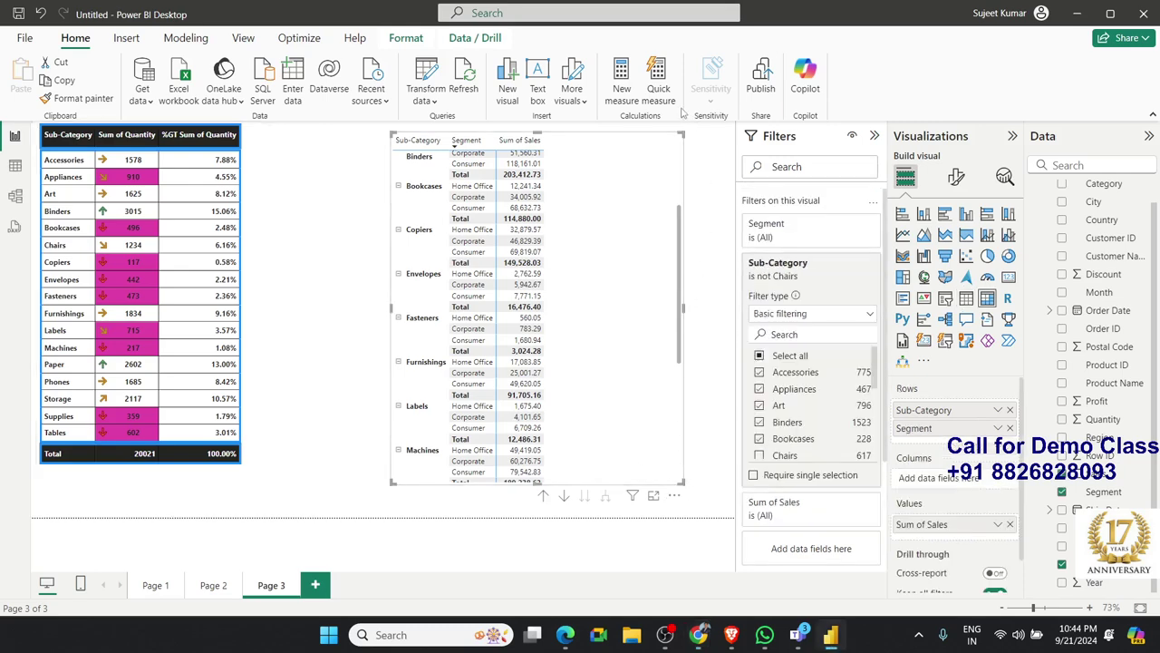
pyautogui.moveTo(684, 135); pyautogui.dragTo(676, 243)
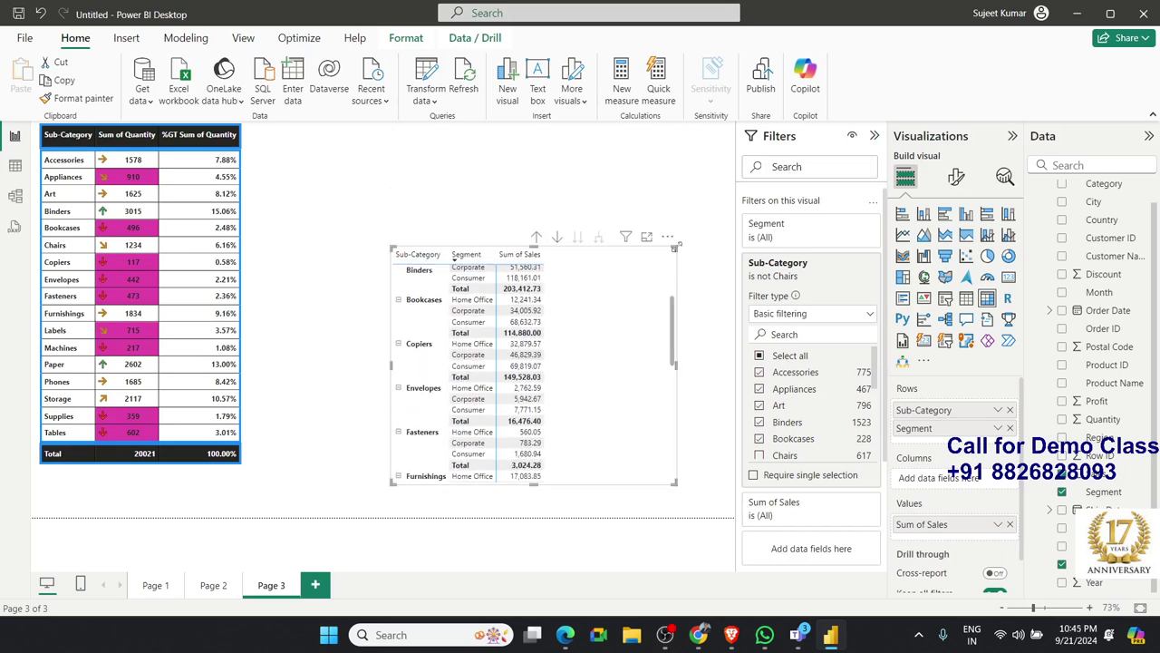
pyautogui.click(643, 178)
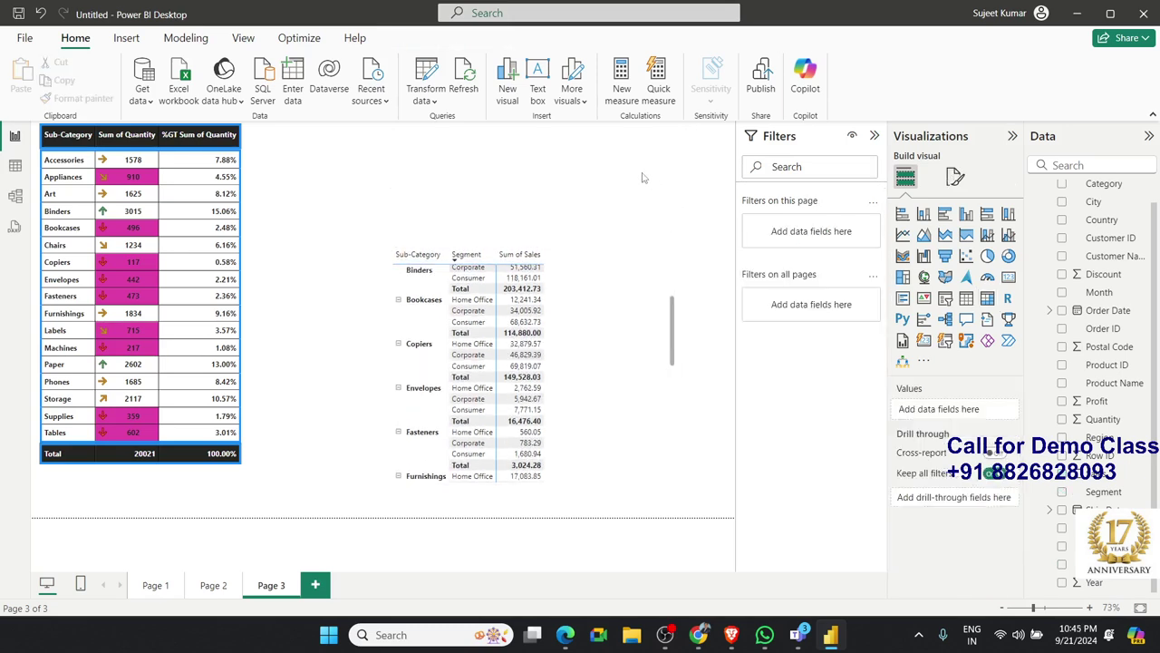
pyautogui.click(945, 300)
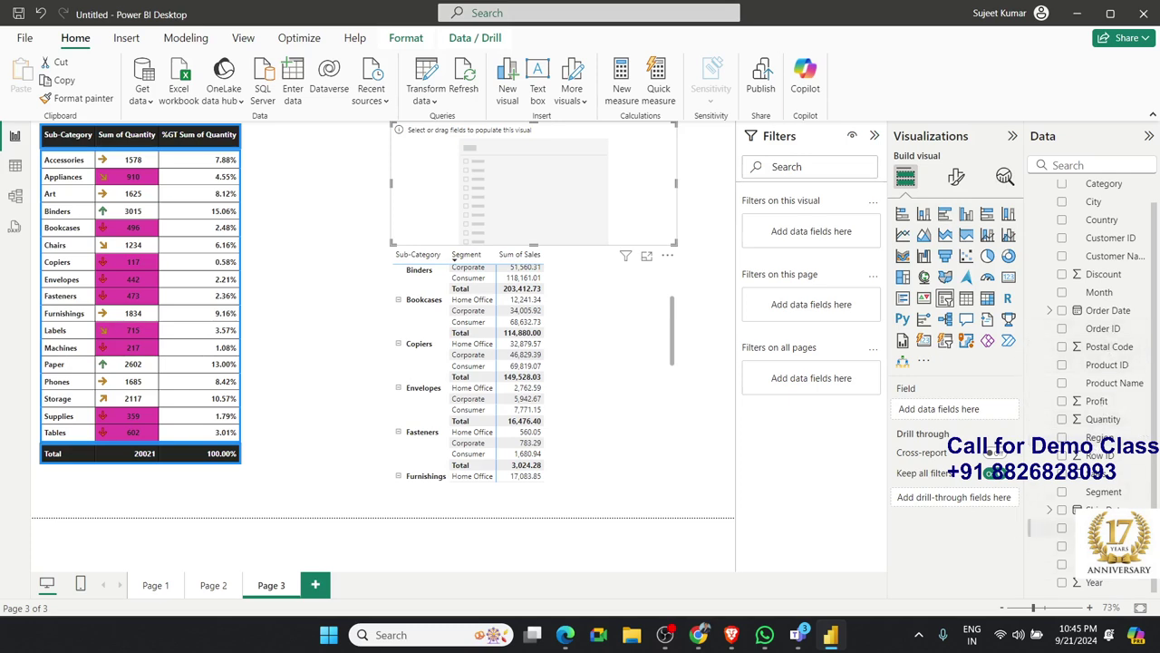
pyautogui.moveTo(1079, 528); pyautogui.dragTo(572, 202)
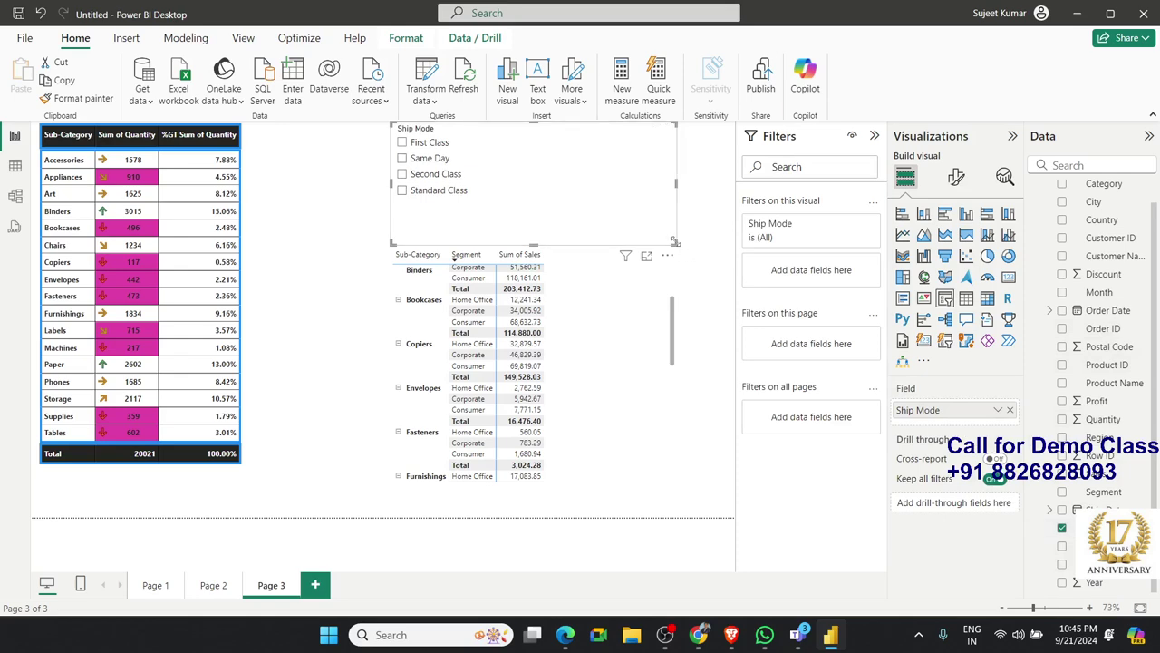
# Shrink the Ship Mode slicer, test filtering by each shipping class, then clear the selection.
pyautogui.moveTo(675, 242); pyautogui.dragTo(666, 215)
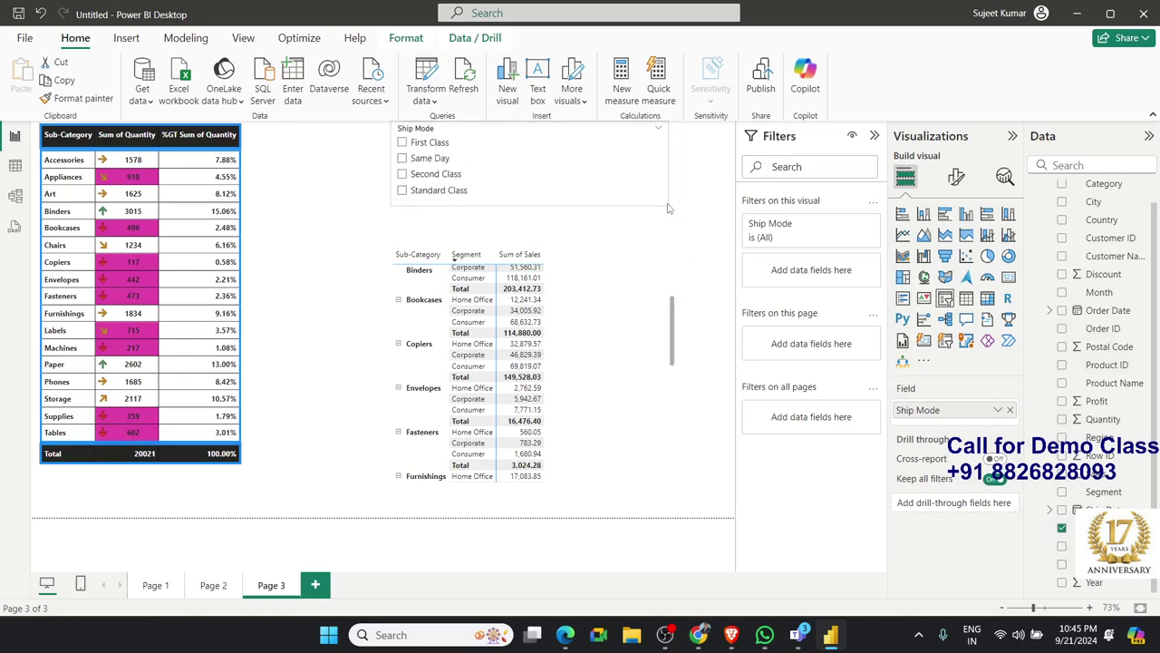
pyautogui.click(404, 144)
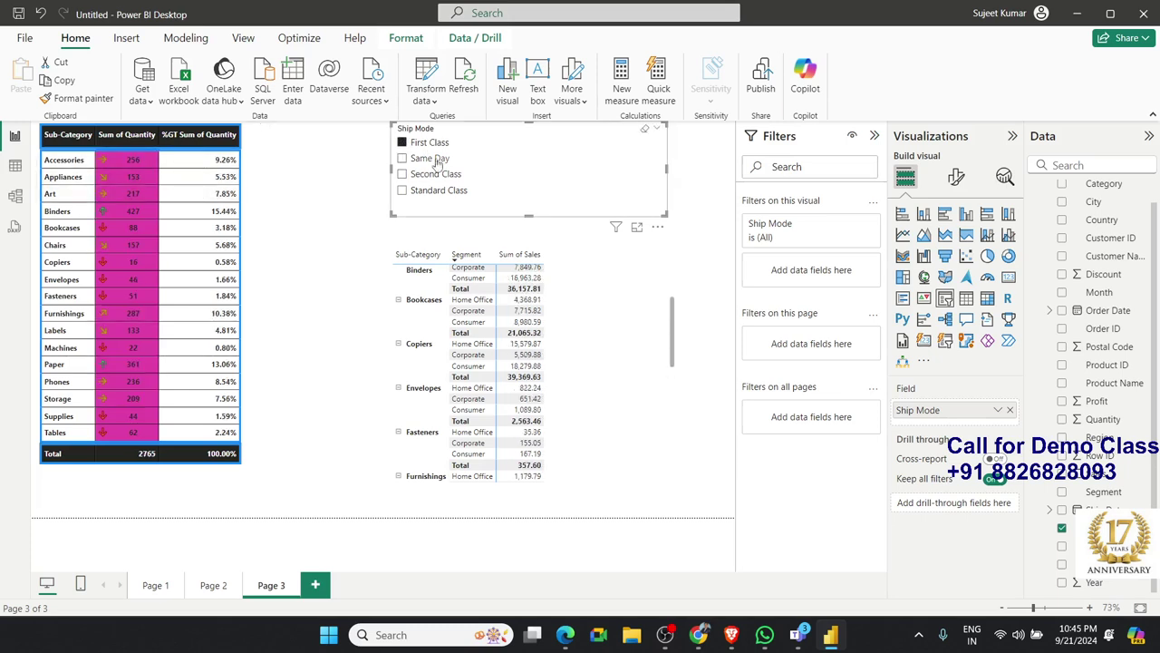
pyautogui.click(415, 159)
pyautogui.click(415, 174)
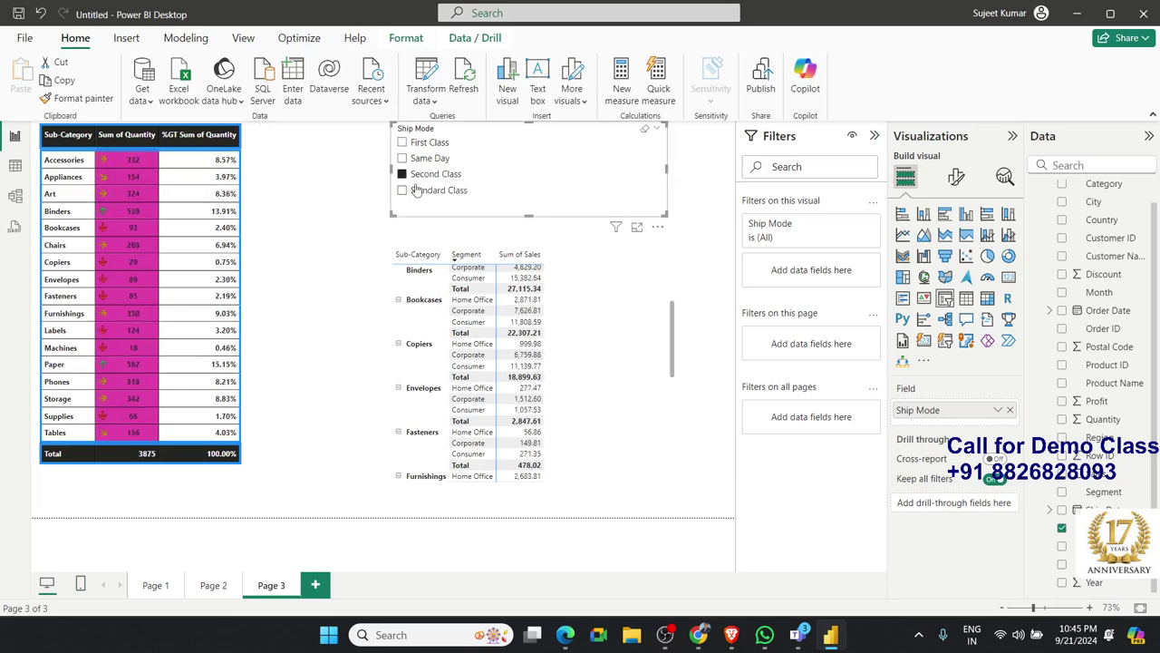
pyautogui.click(415, 191)
pyautogui.click(416, 158)
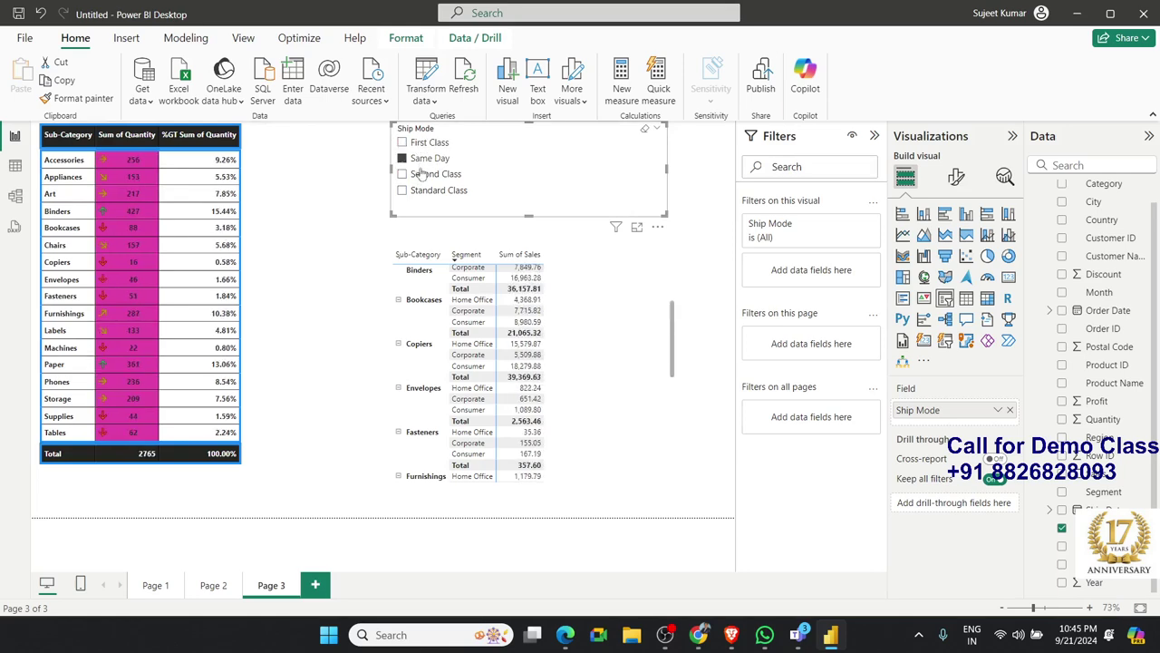
pyautogui.click(423, 191)
pyautogui.click(422, 174)
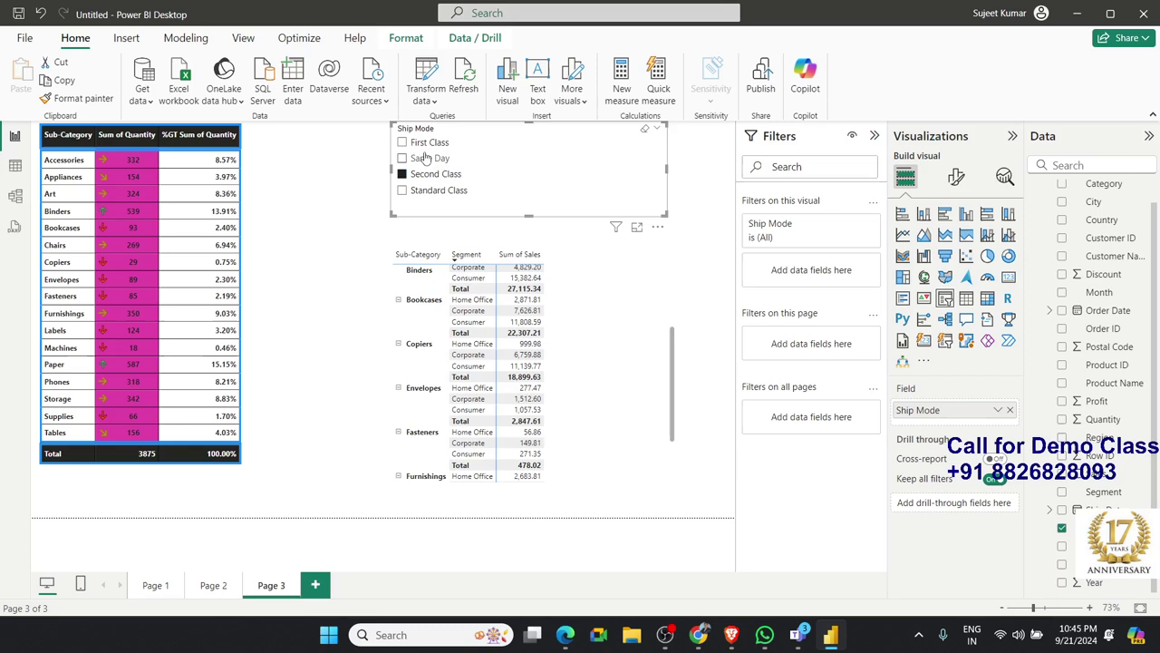
pyautogui.click(425, 149)
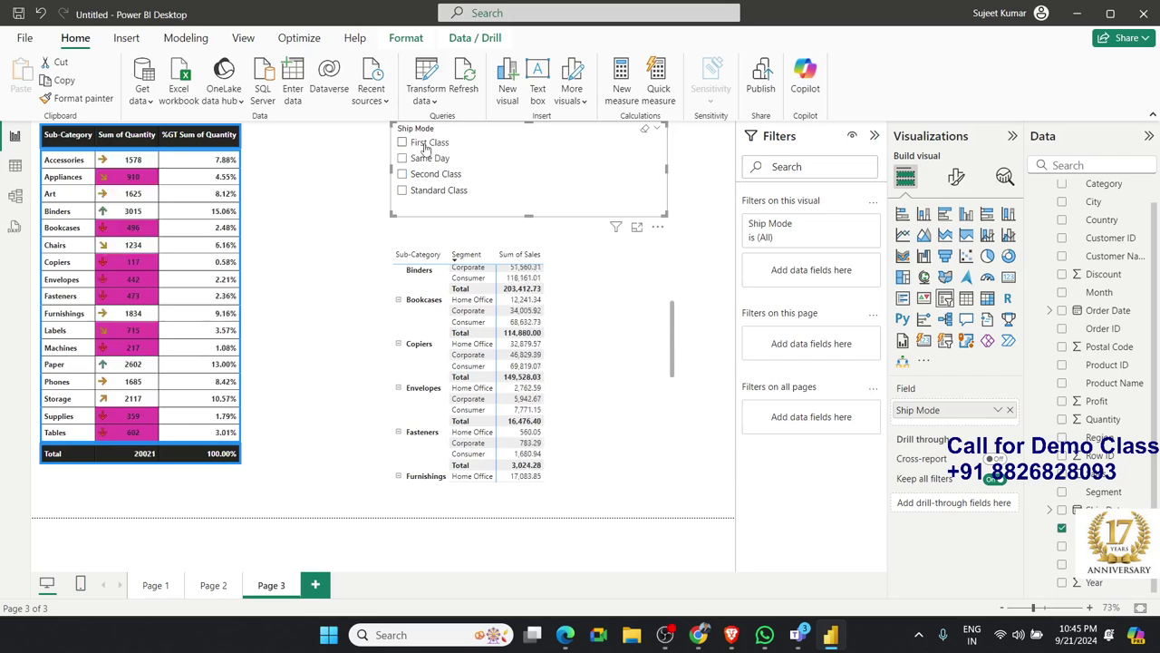
# Set the slicer style to Tile and reshape it so the tiles sit in one row.
pyautogui.click(959, 178)
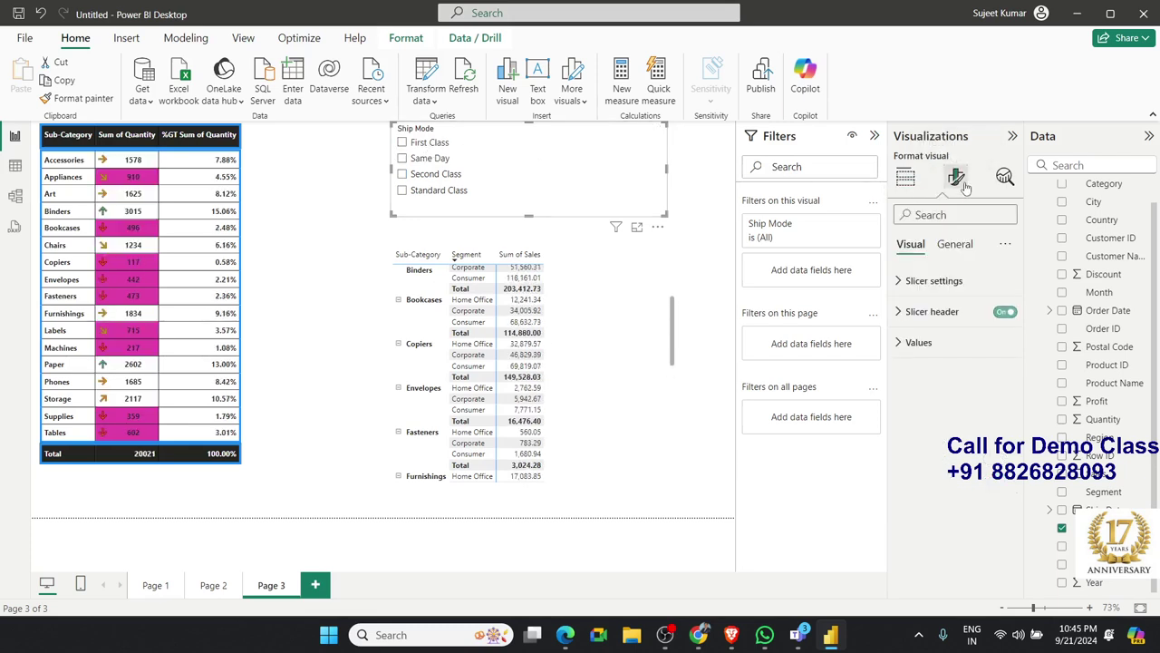
pyautogui.click(934, 281)
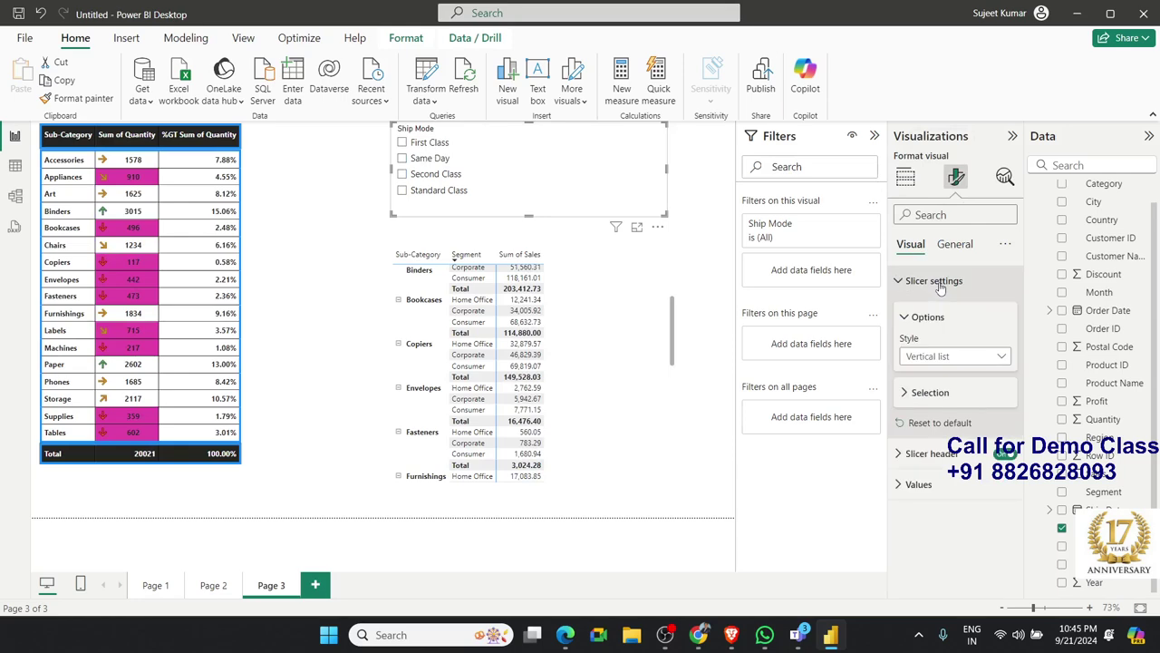
pyautogui.click(947, 356)
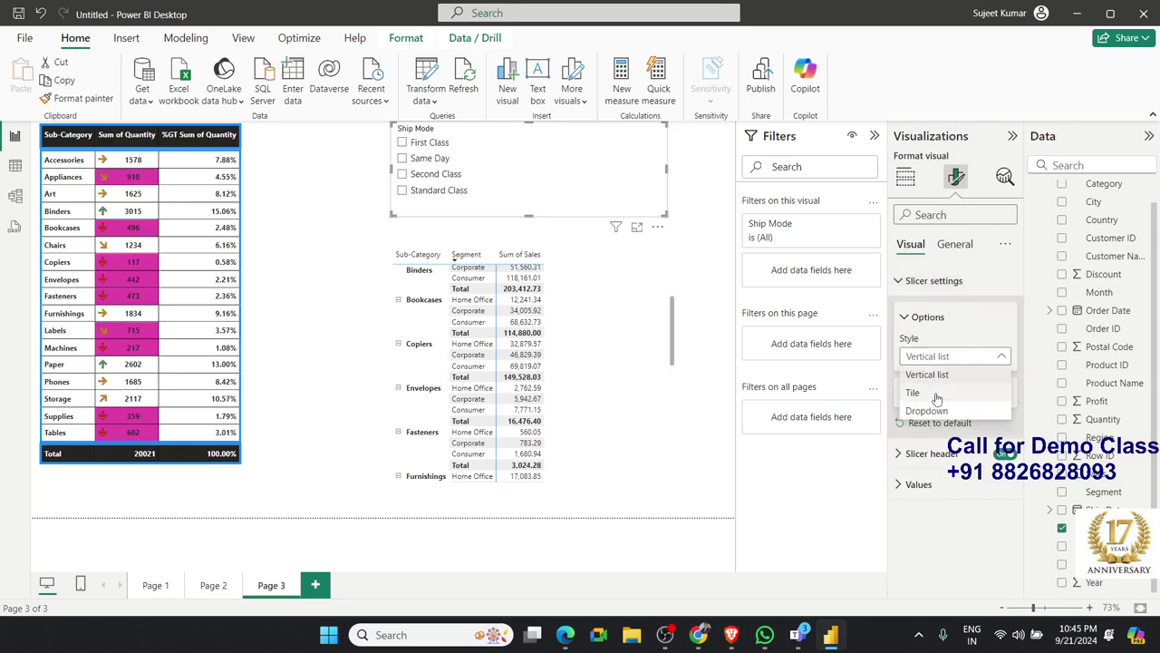
pyautogui.click(938, 399)
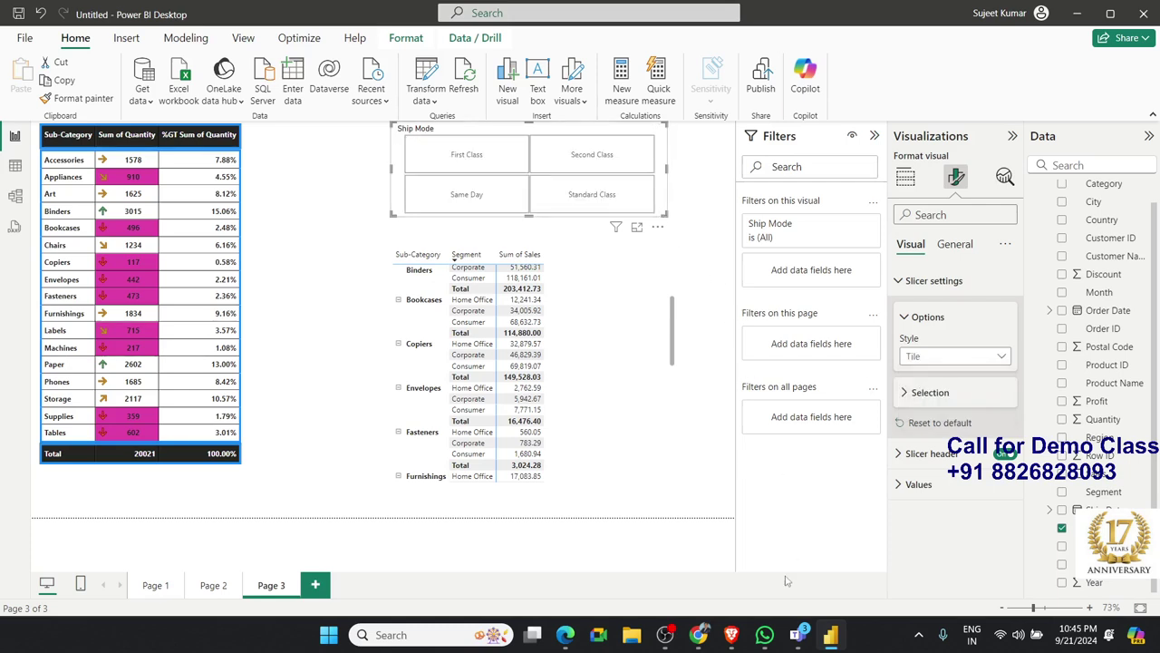
pyautogui.moveTo(804, 638)
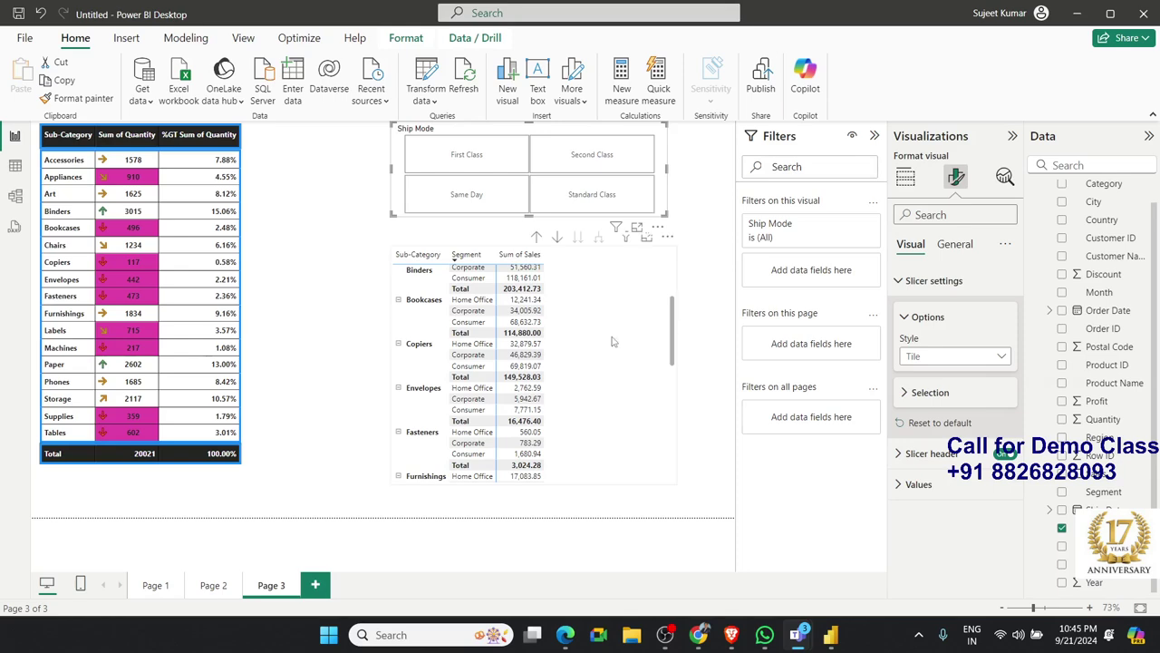
pyautogui.moveTo(666, 214); pyautogui.dragTo(724, 167)
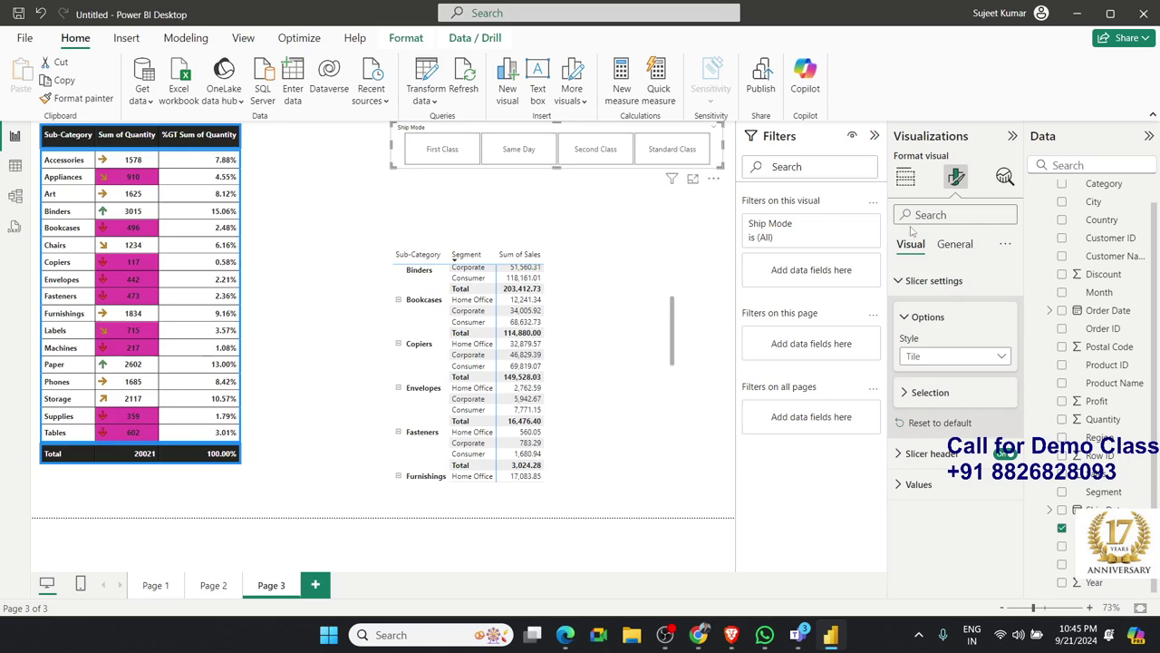
# Try the Dropdown style, then set Vertical list and enlarge the slicer to show all four classes.
pyautogui.click(926, 357)
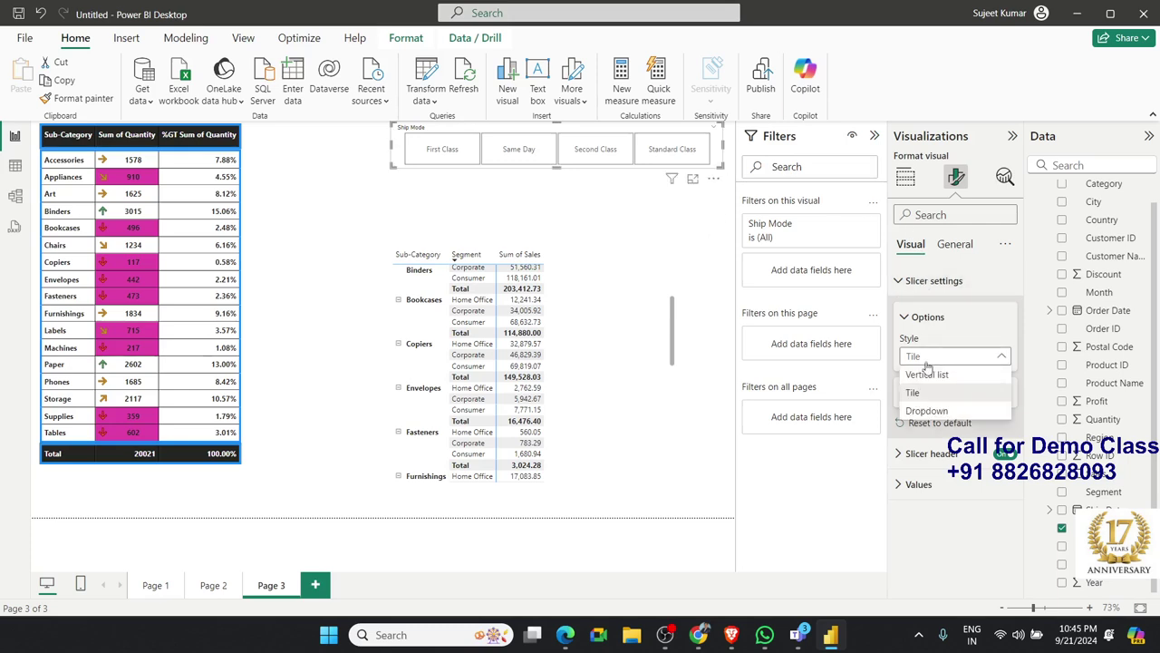
pyautogui.click(926, 411)
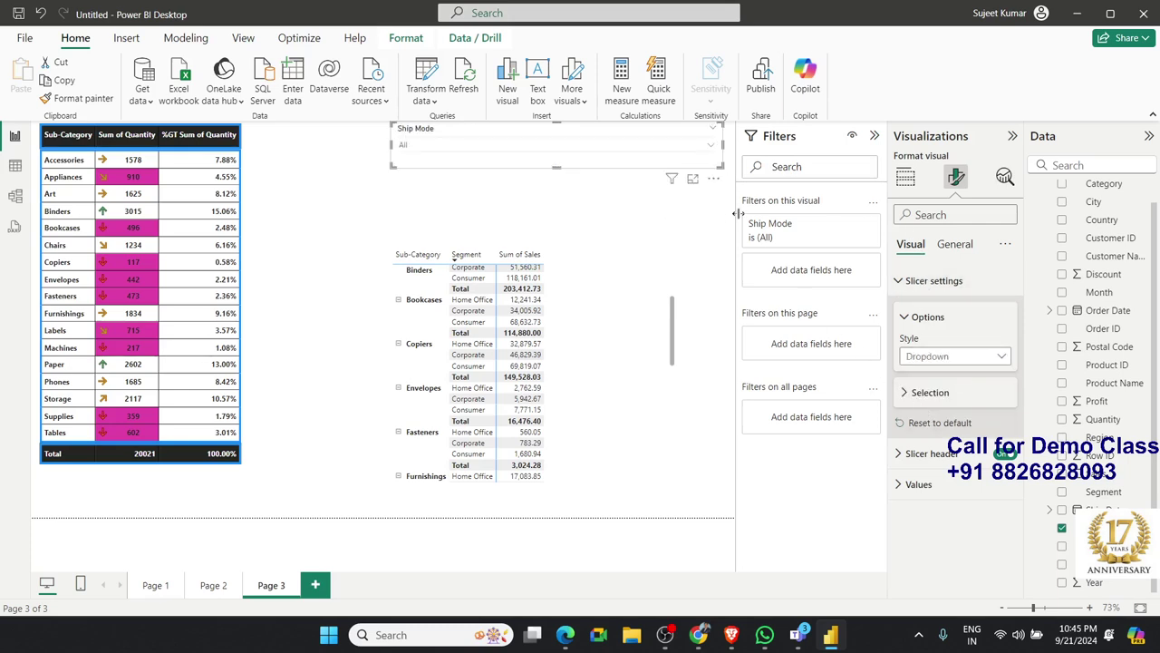
pyautogui.click(920, 358)
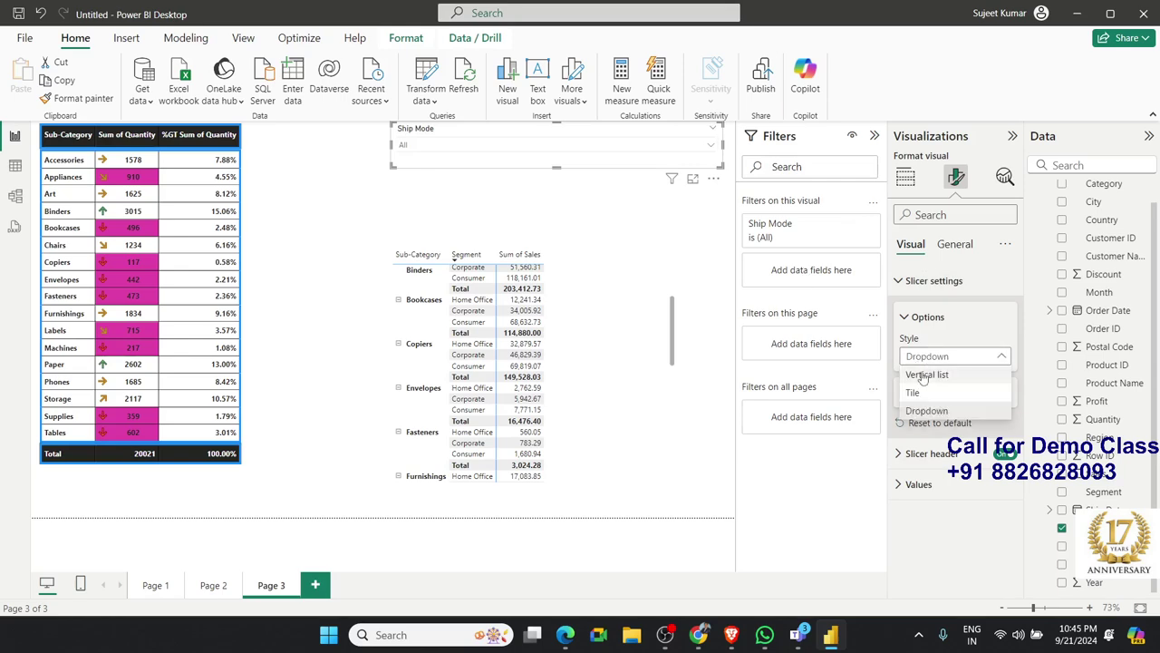
pyautogui.click(925, 374)
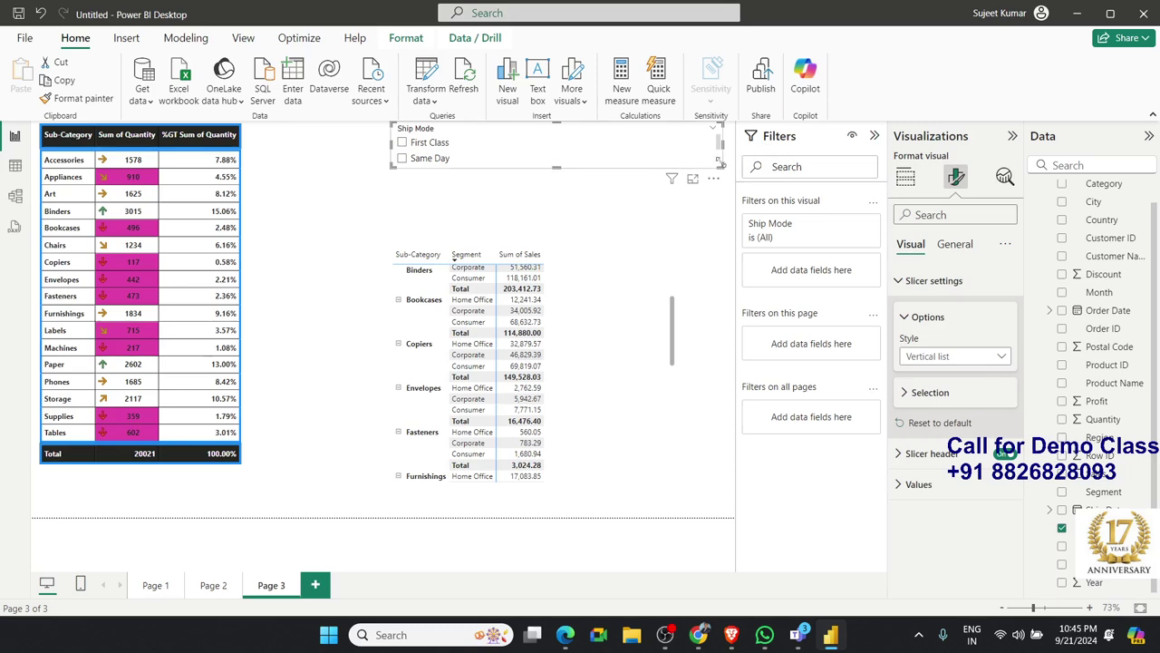
pyautogui.moveTo(722, 166); pyautogui.dragTo(578, 216)
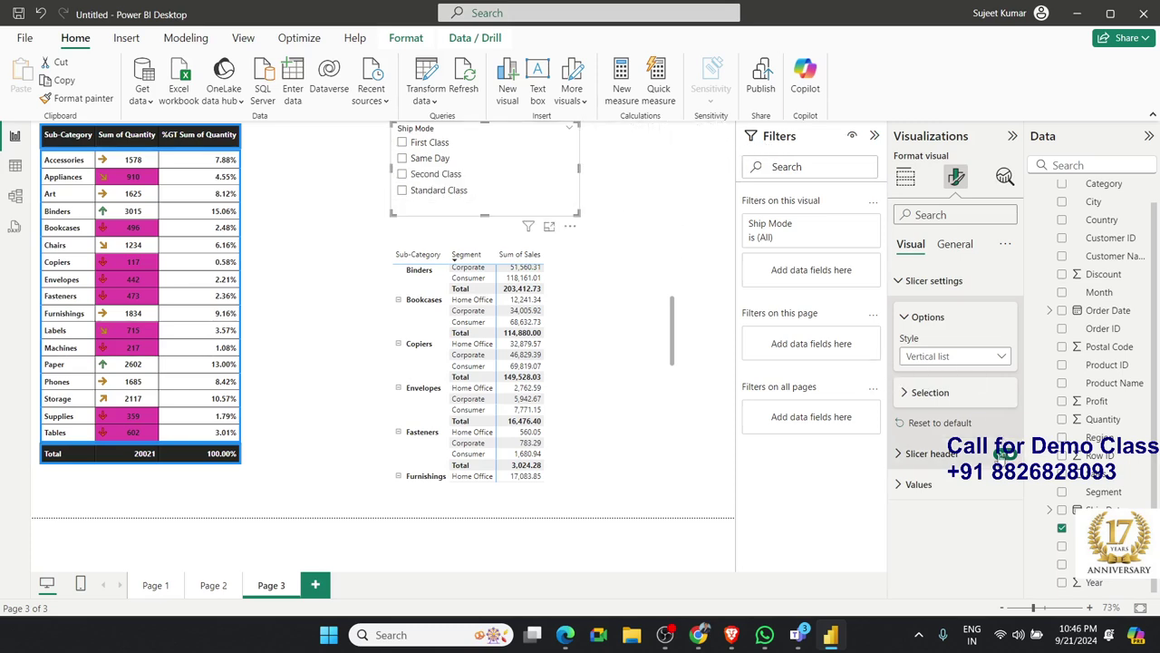
# Make the slicer item names bold, then view the underlying Data table rows.
pyautogui.click(981, 482)
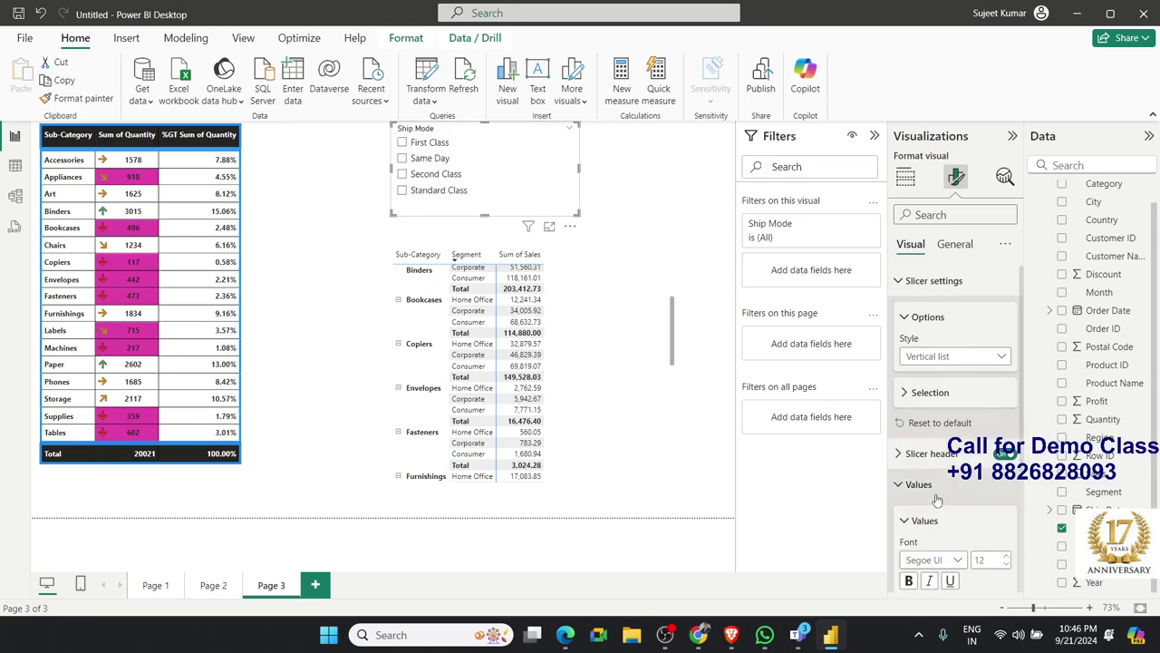
pyautogui.click(910, 580)
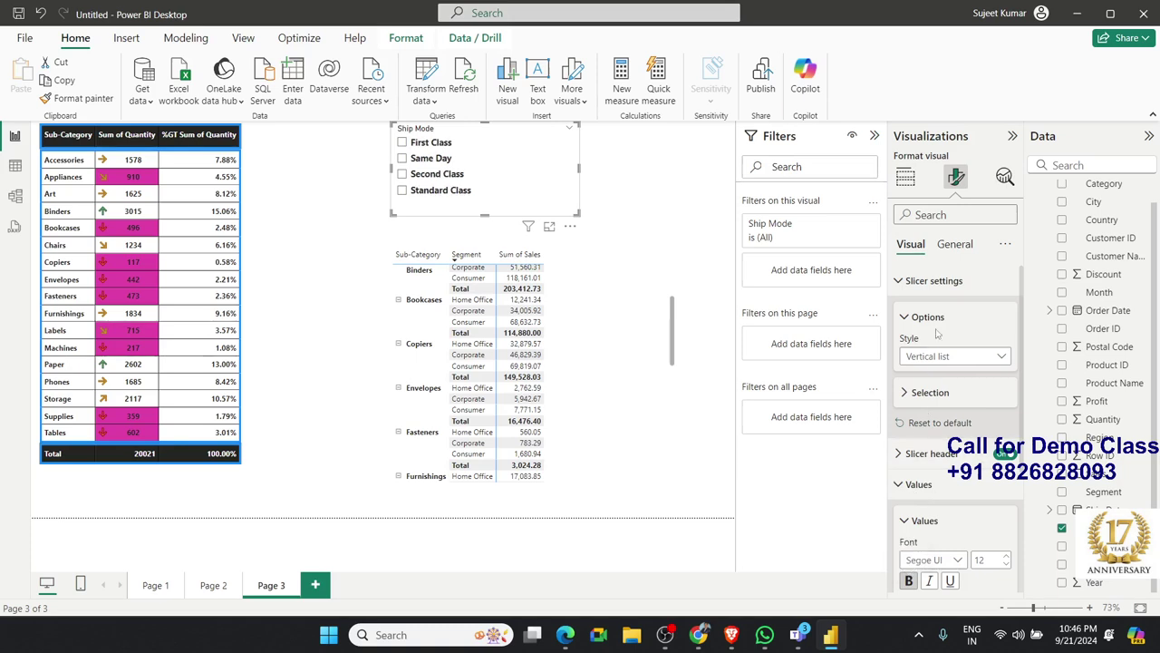
pyautogui.scroll(-3, 941, 363)
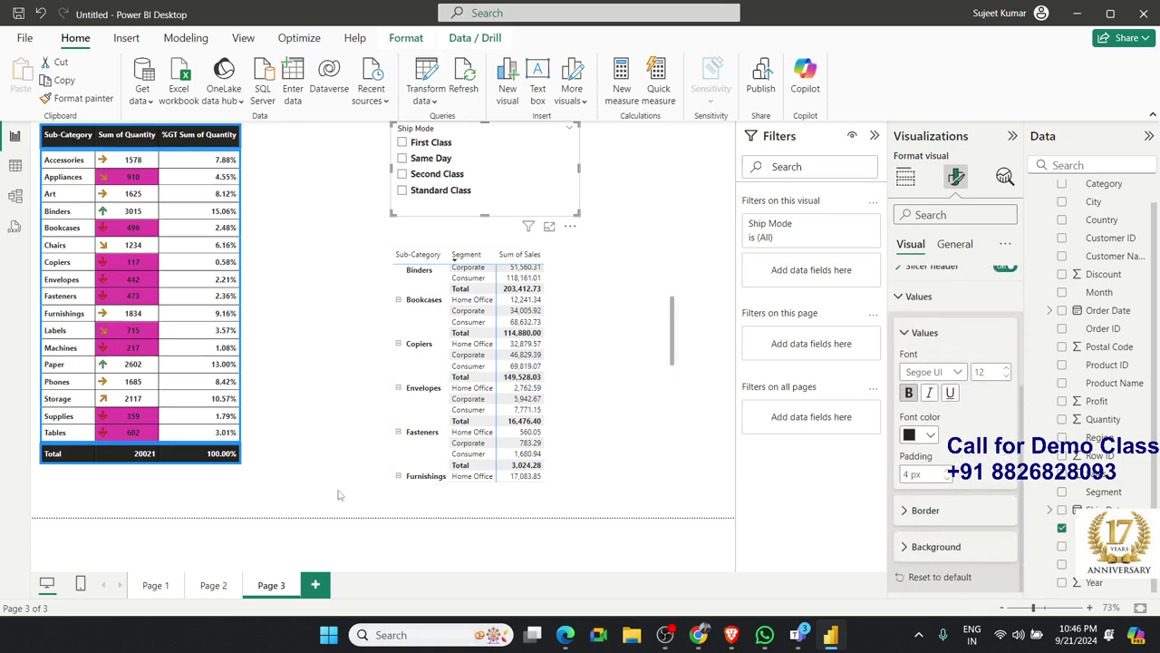
pyautogui.click(16, 165)
pyautogui.moveTo(692, 639)
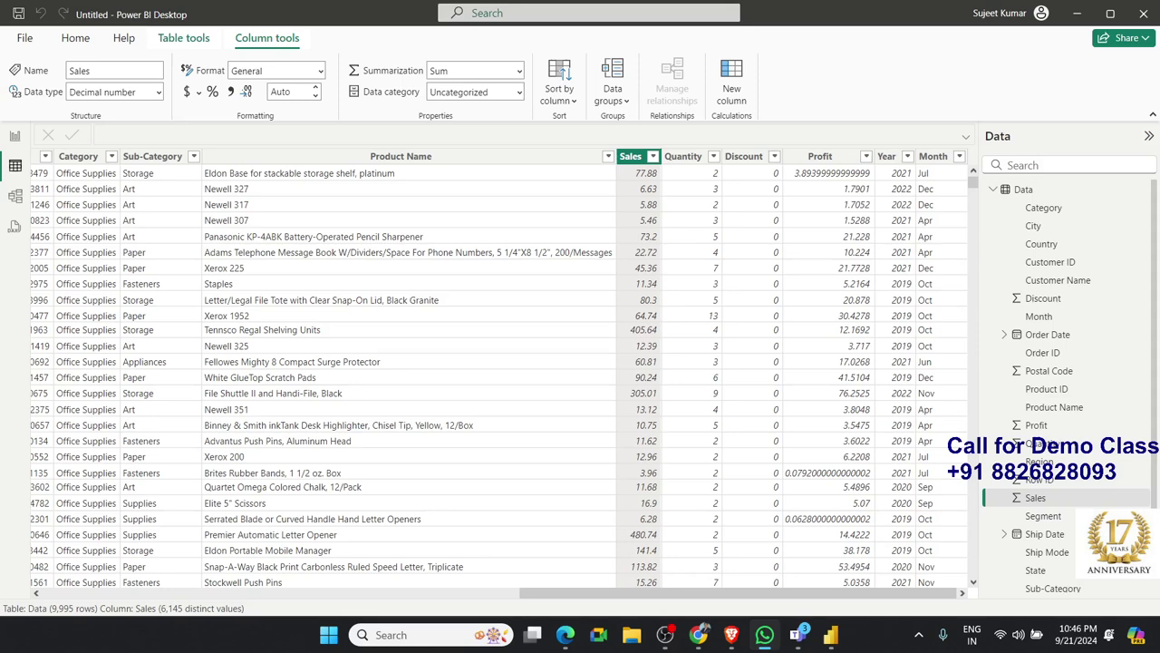
pyautogui.click(14, 136)
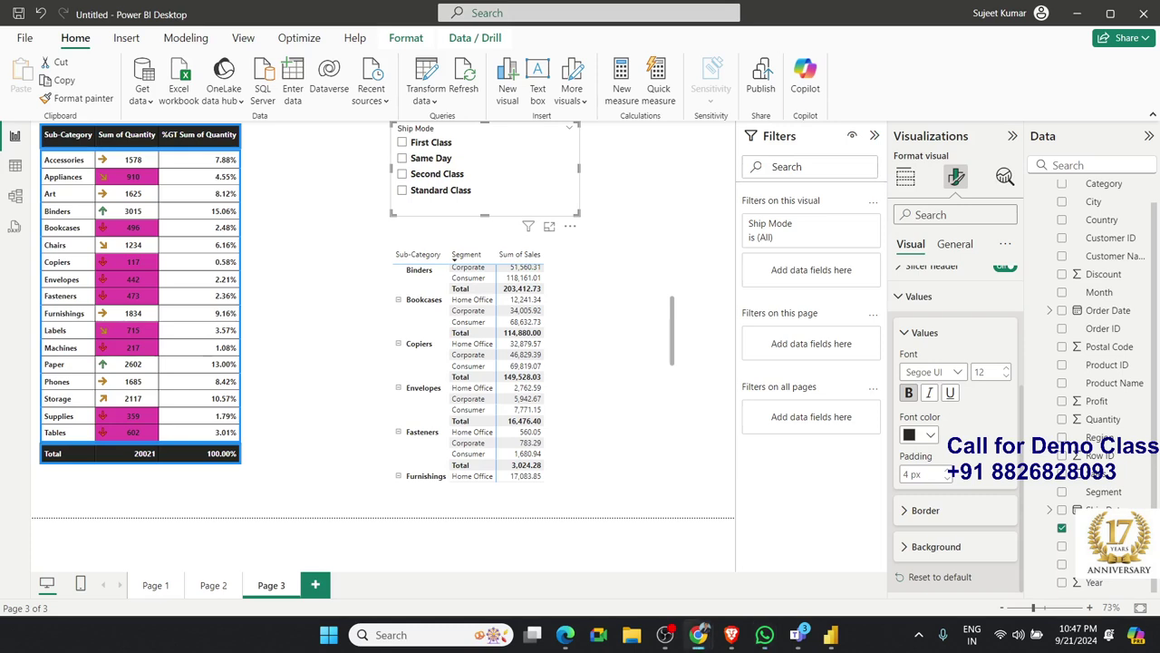
# Cancel the screenshot capture and bring the Chrome window to the front, maximized.
pyautogui.press('super+shift+s')
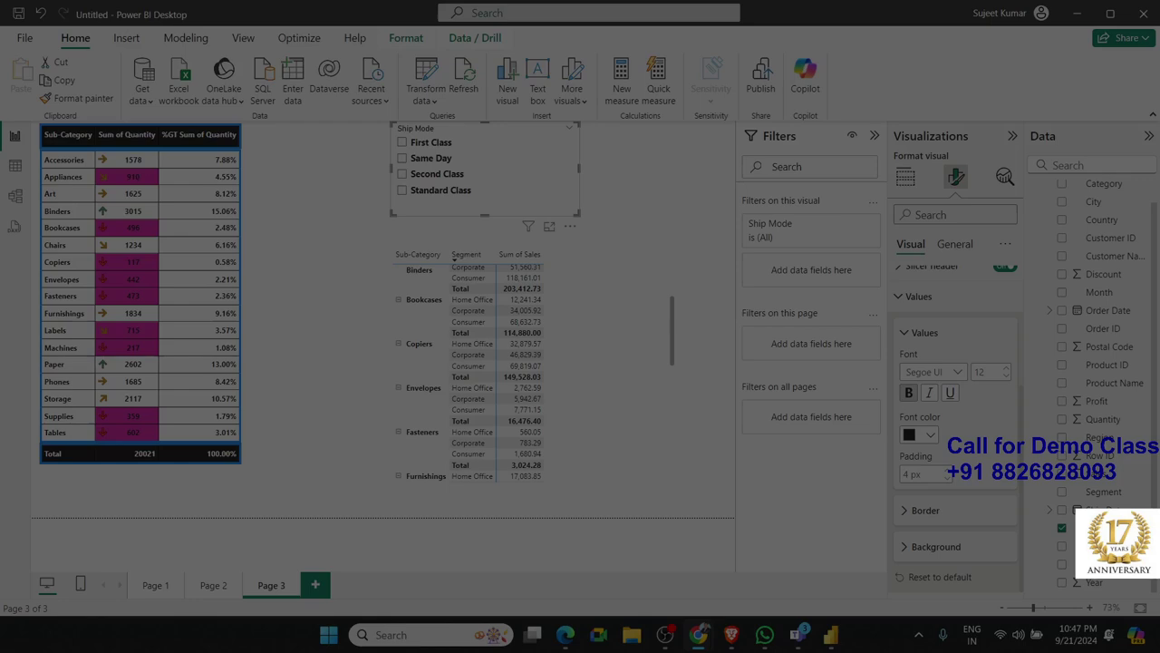
pyautogui.press('Escape')
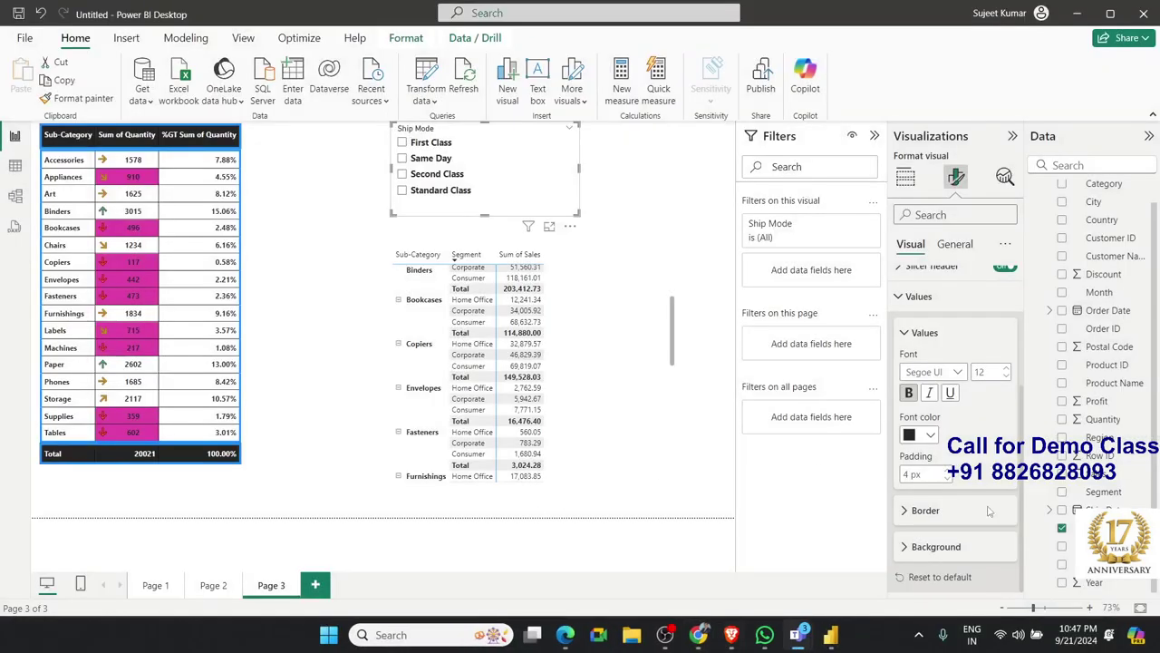
pyautogui.click(698, 634)
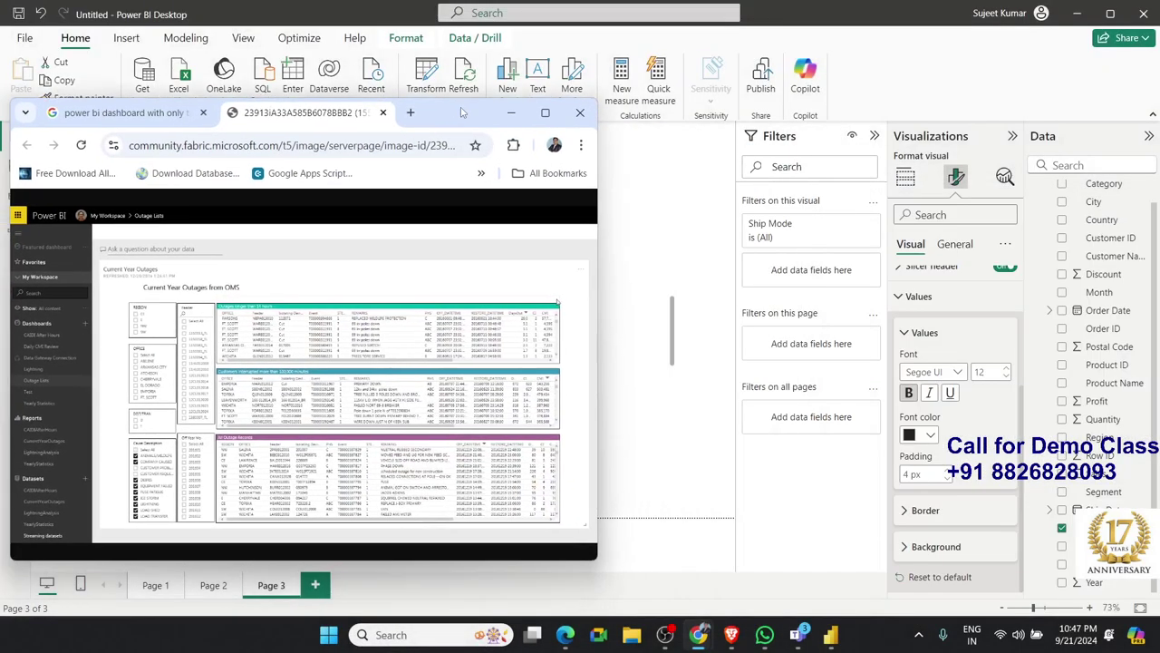
pyautogui.click(545, 112)
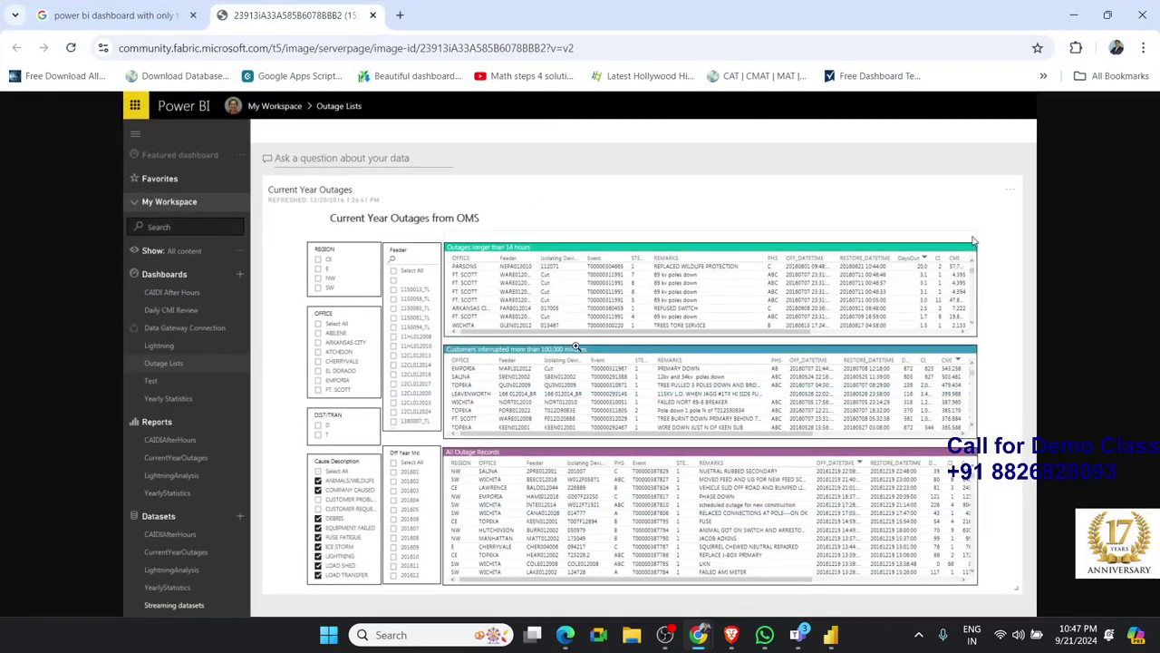
# Enlarge the 'Current Year Outages from OMS' dashboard image and scroll around it.
pyautogui.click(575, 347)
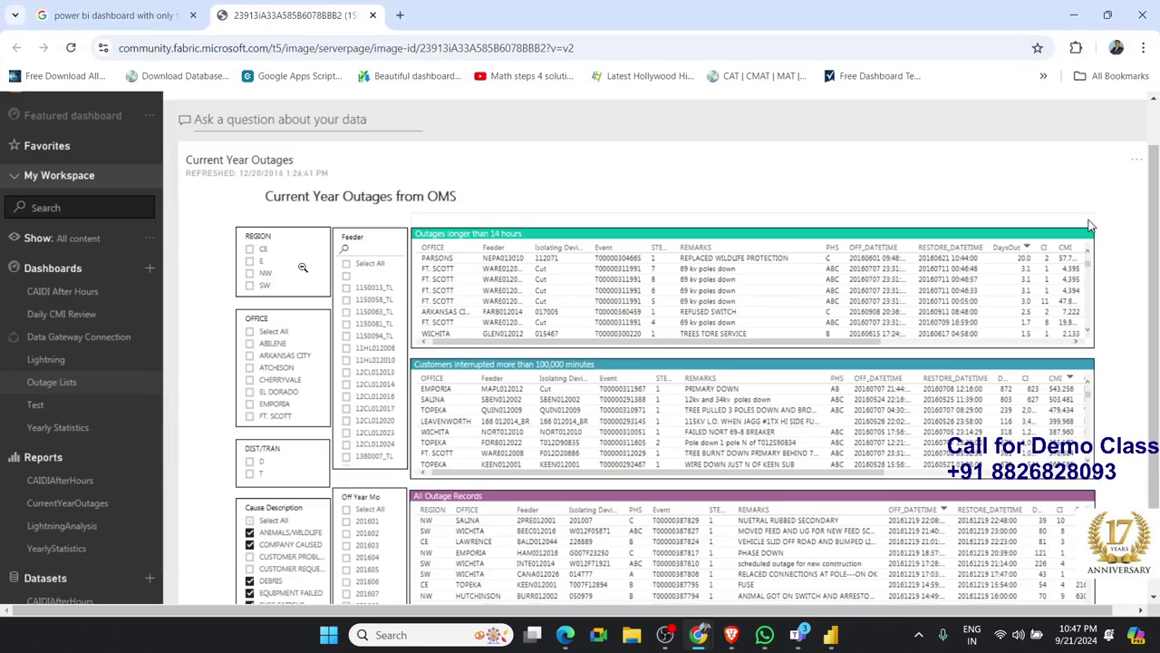
pyautogui.scroll(-2, 303, 267)
pyautogui.scroll(3, 308, 304)
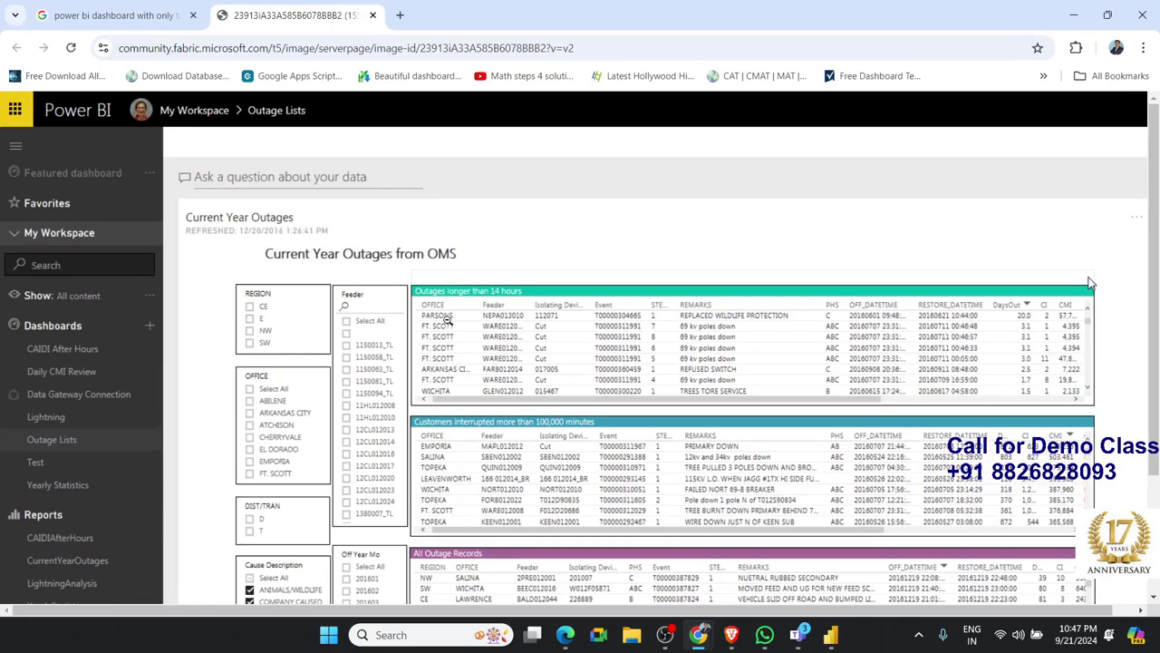
pyautogui.scroll(-2, 720, 435)
pyautogui.scroll(2, 834, 447)
pyautogui.scroll(-2, 879, 288)
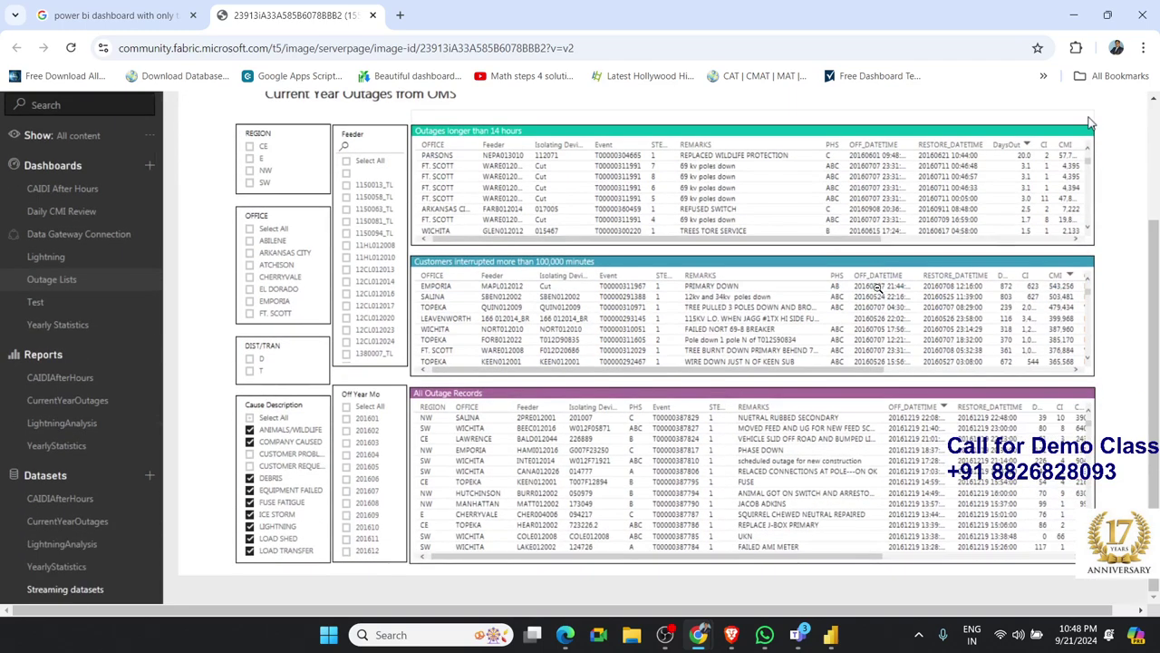
pyautogui.scroll(2, 877, 286)
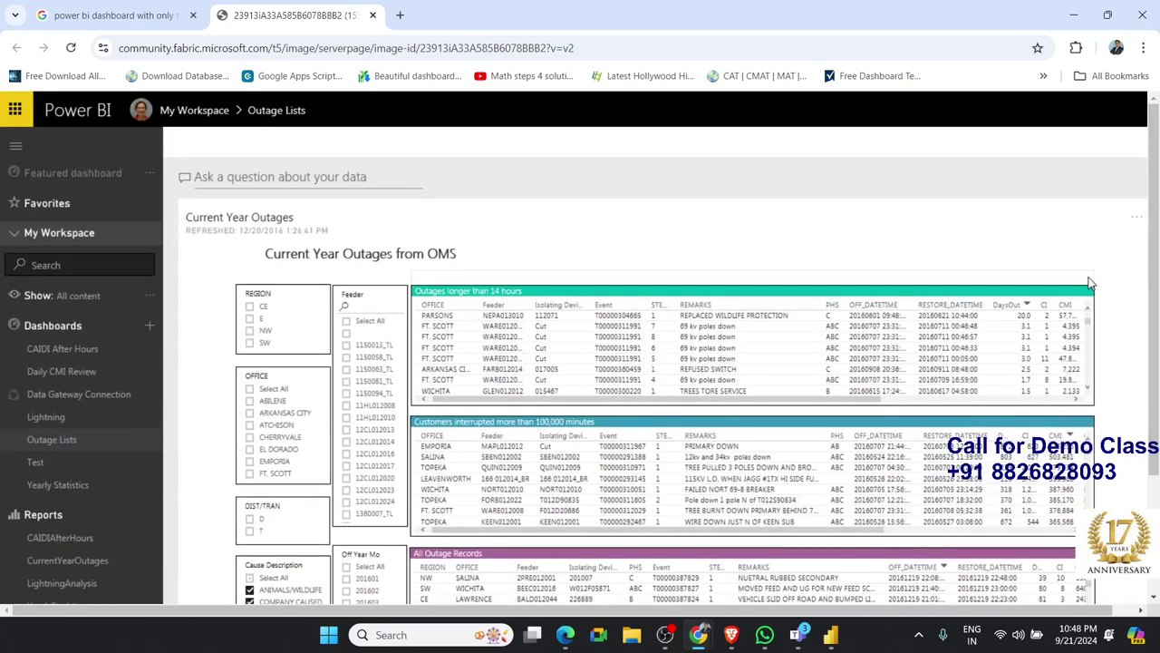